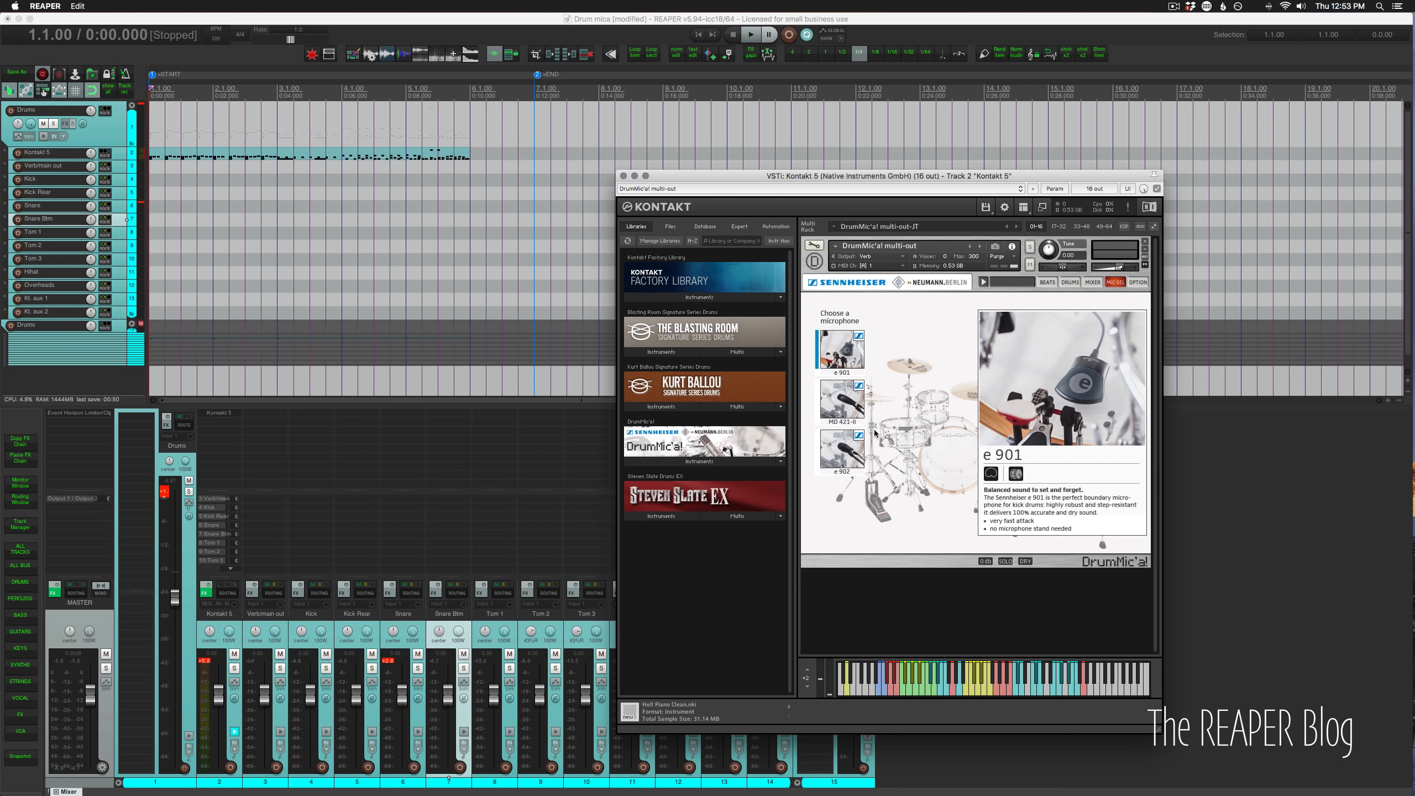
# Browse the DrumMic'a! beats library, looking into the Samba, Rock'n'Roll, Reggae'n'Ska and Metal folders.
pyautogui.click(1070, 283)
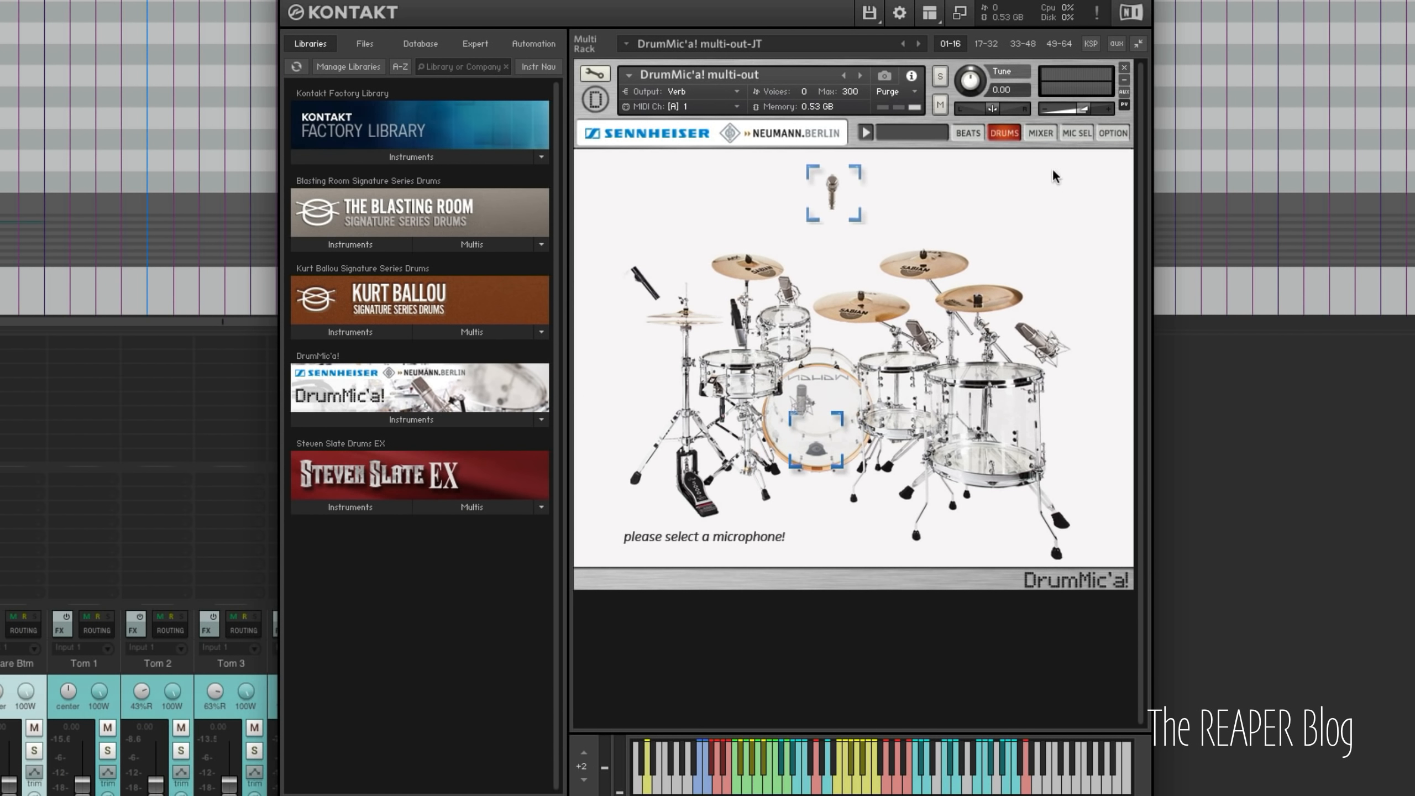
pyautogui.click(968, 133)
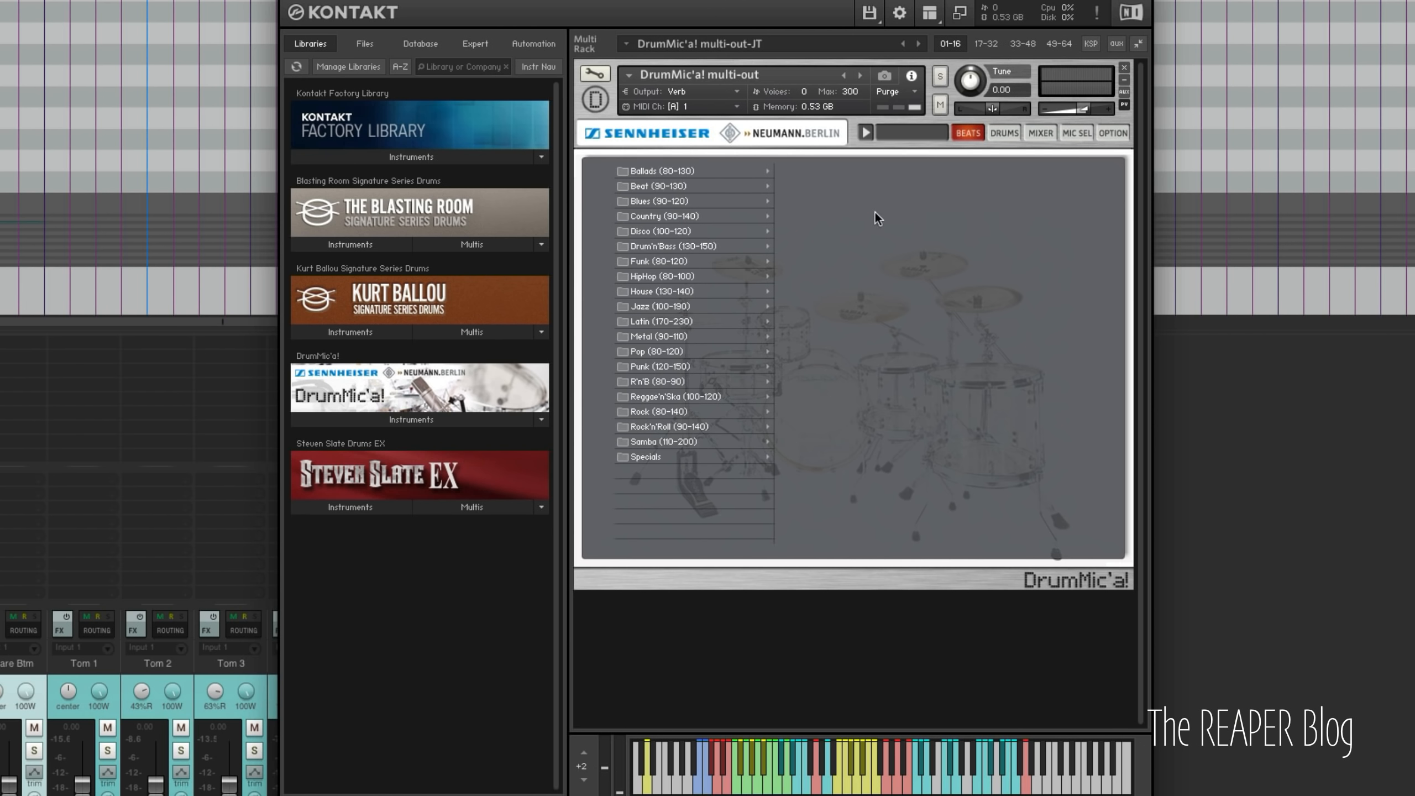
pyautogui.click(692, 453)
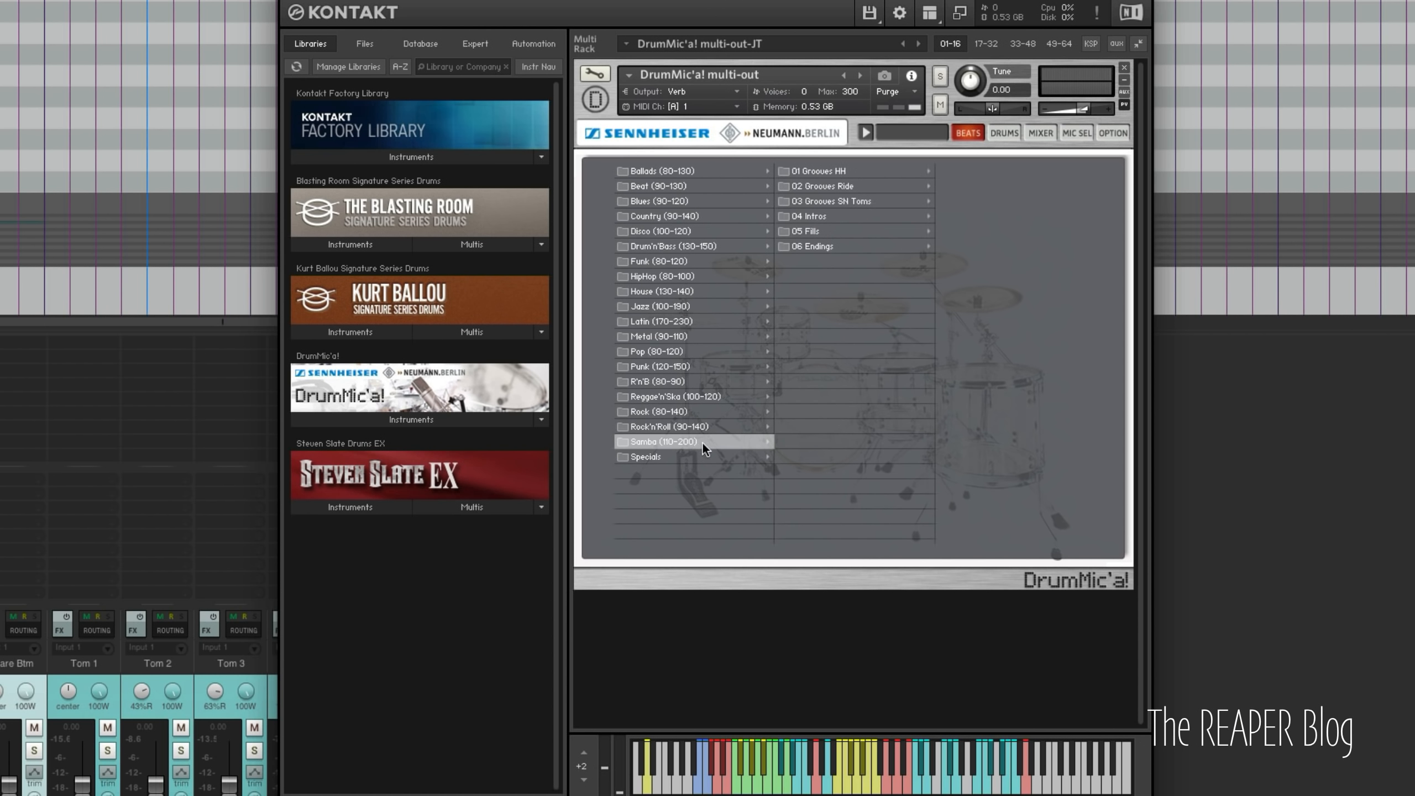
pyautogui.click(708, 438)
pyautogui.click(709, 427)
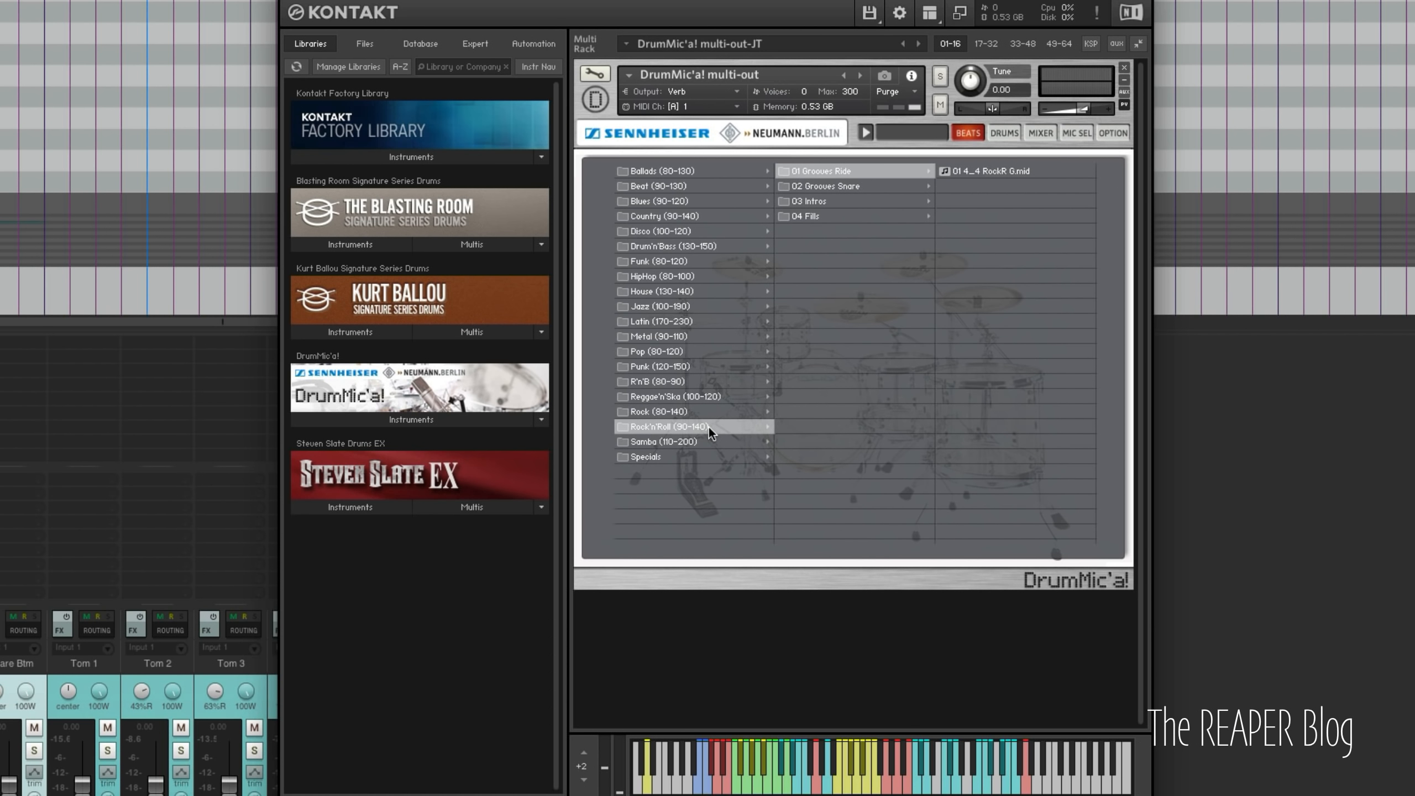
pyautogui.click(671, 398)
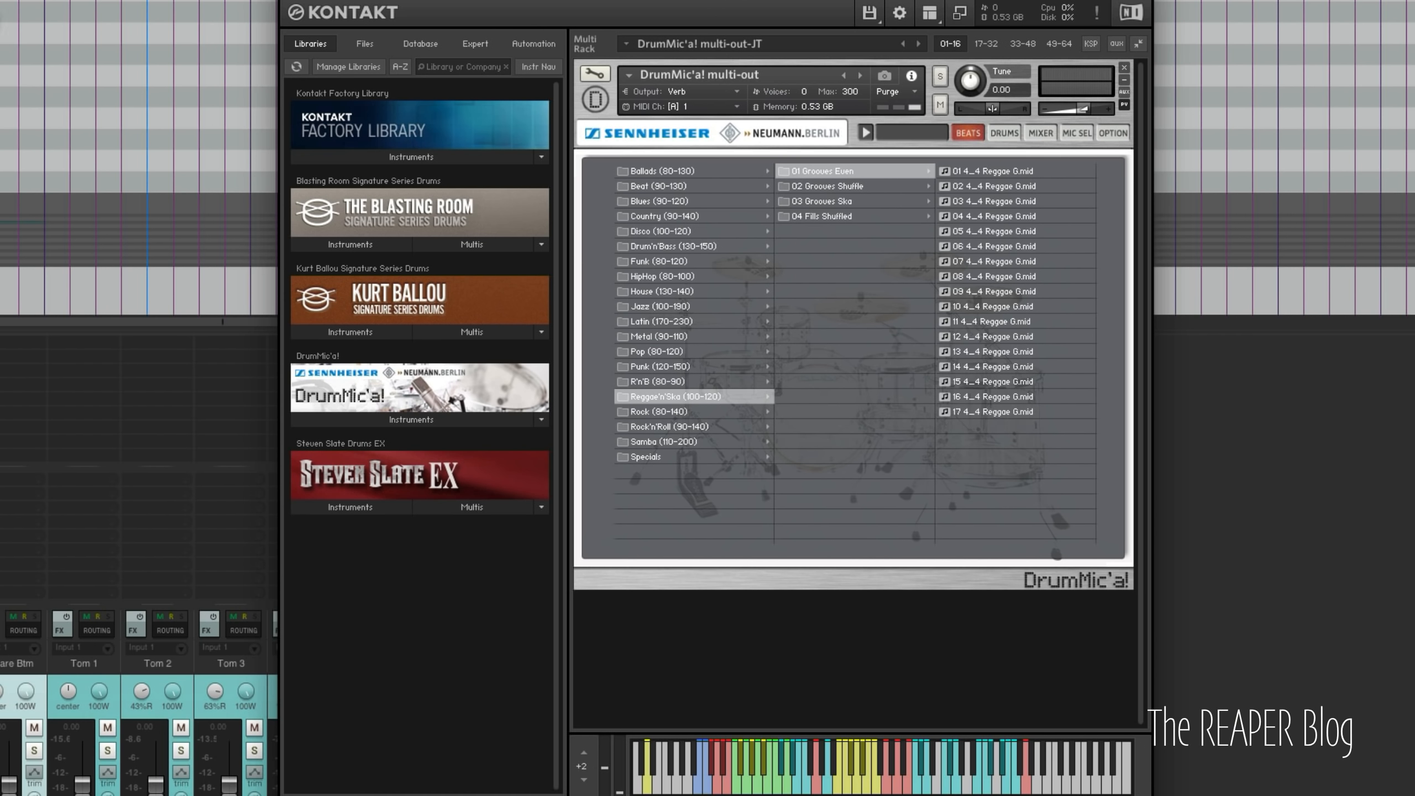
pyautogui.click(689, 338)
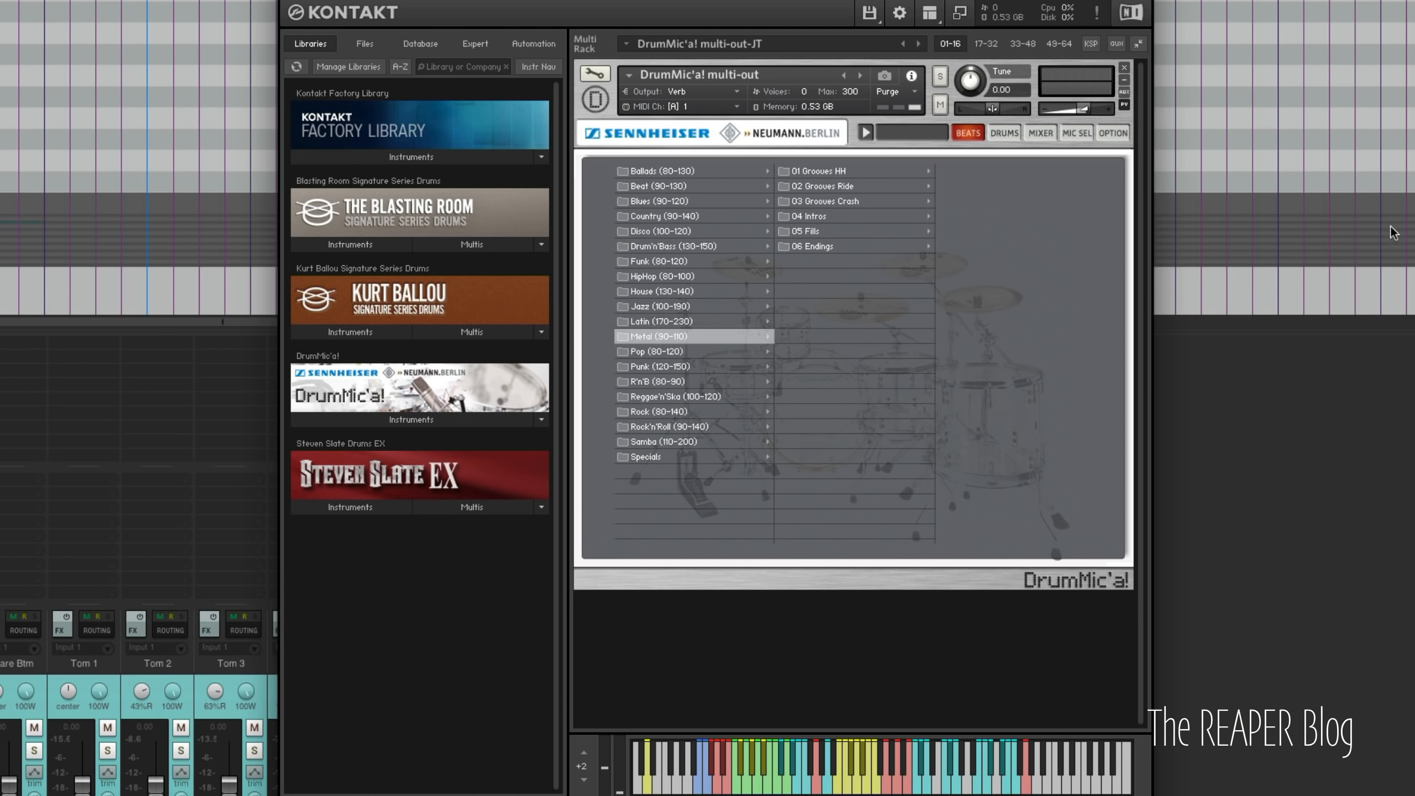
# Open the microphone choices for Tom 3 on the drum kit, try the MD 421-II, and reselect the U 87ai.
pyautogui.click(1006, 135)
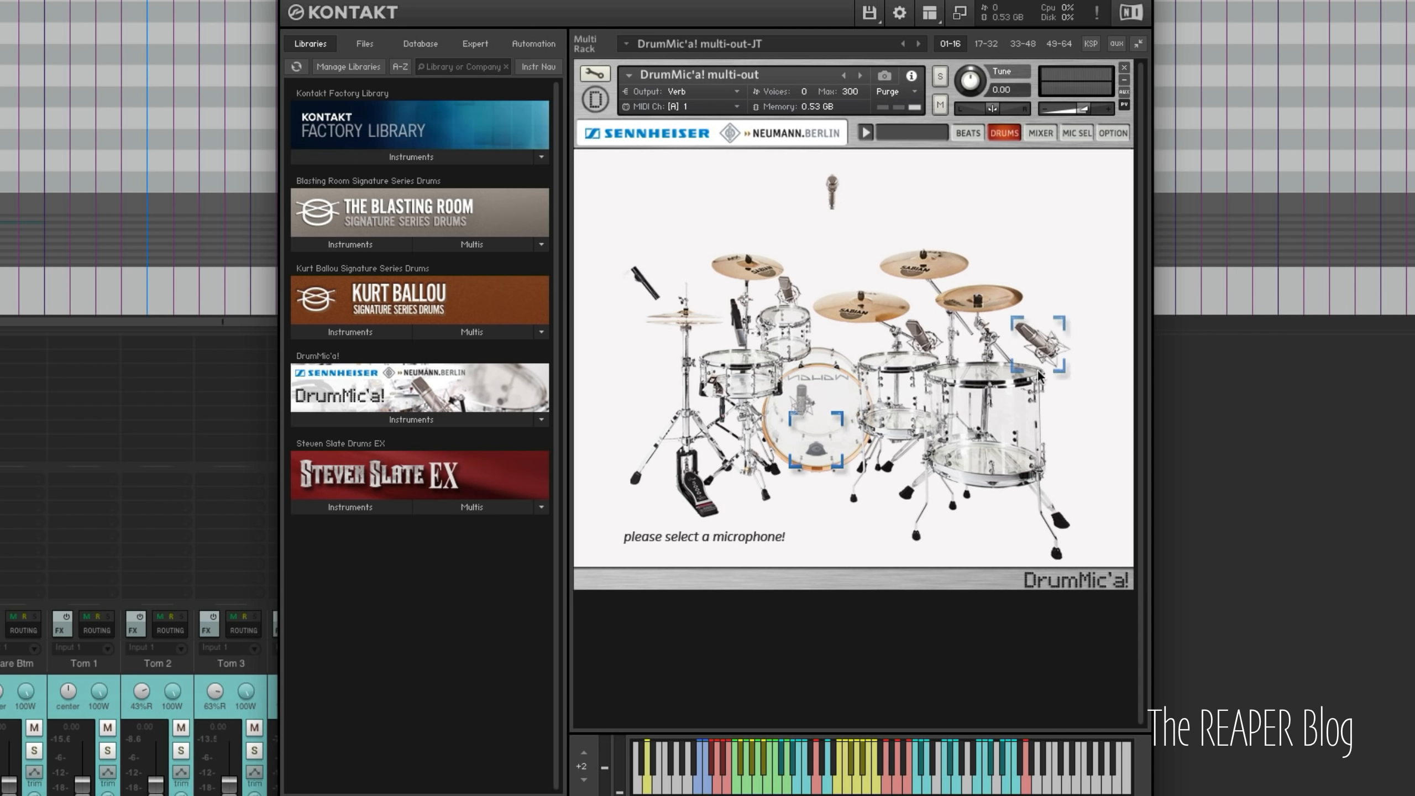
pyautogui.click(1040, 346)
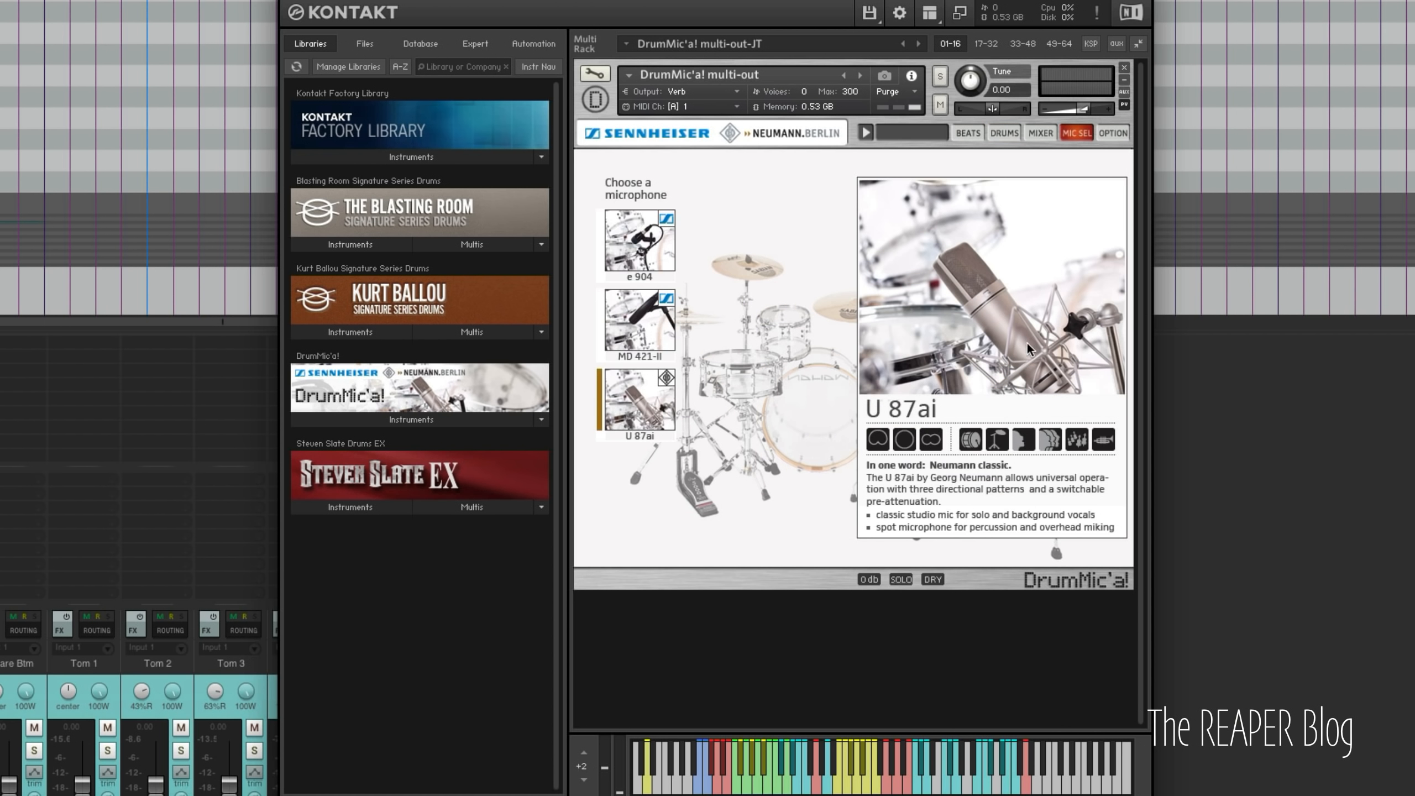
pyautogui.click(642, 330)
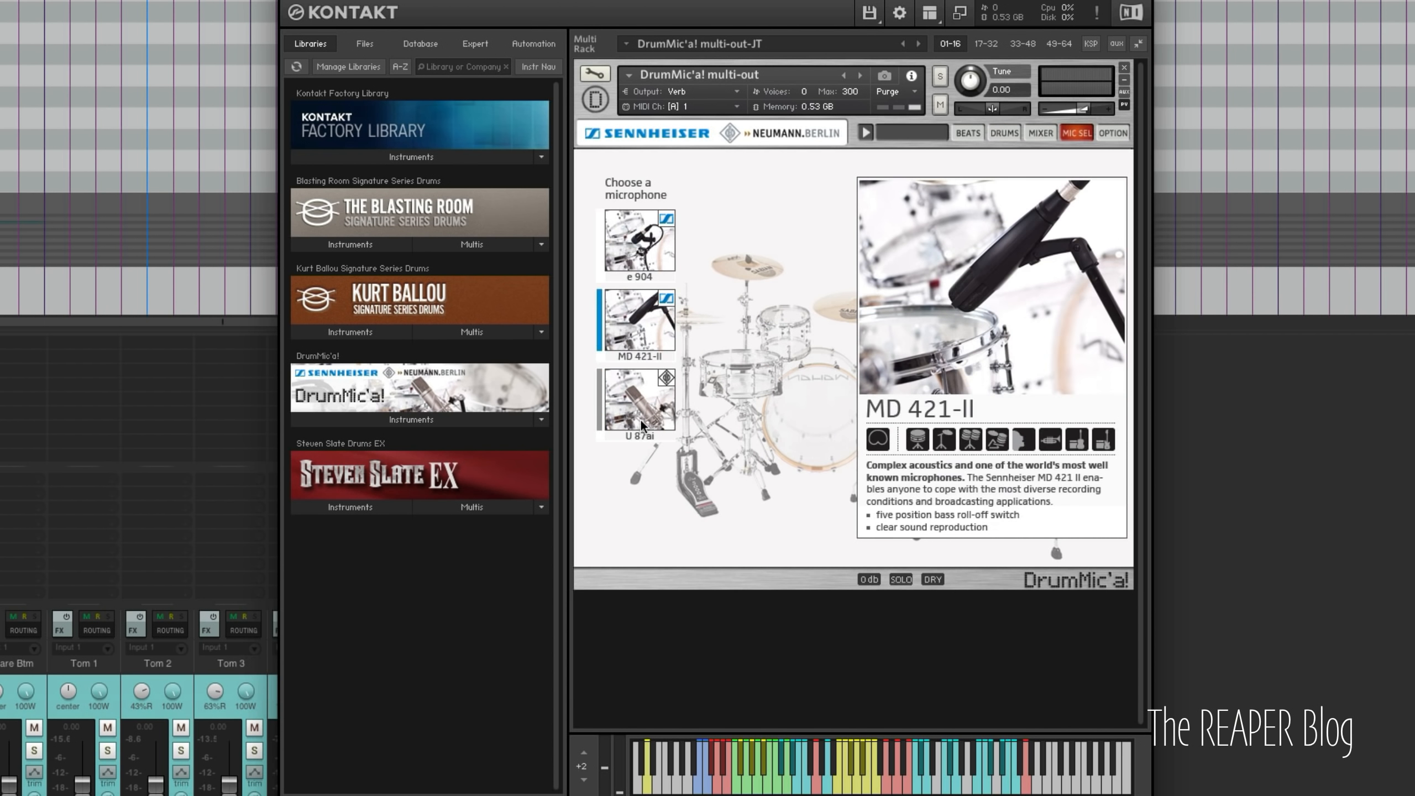
pyautogui.click(641, 418)
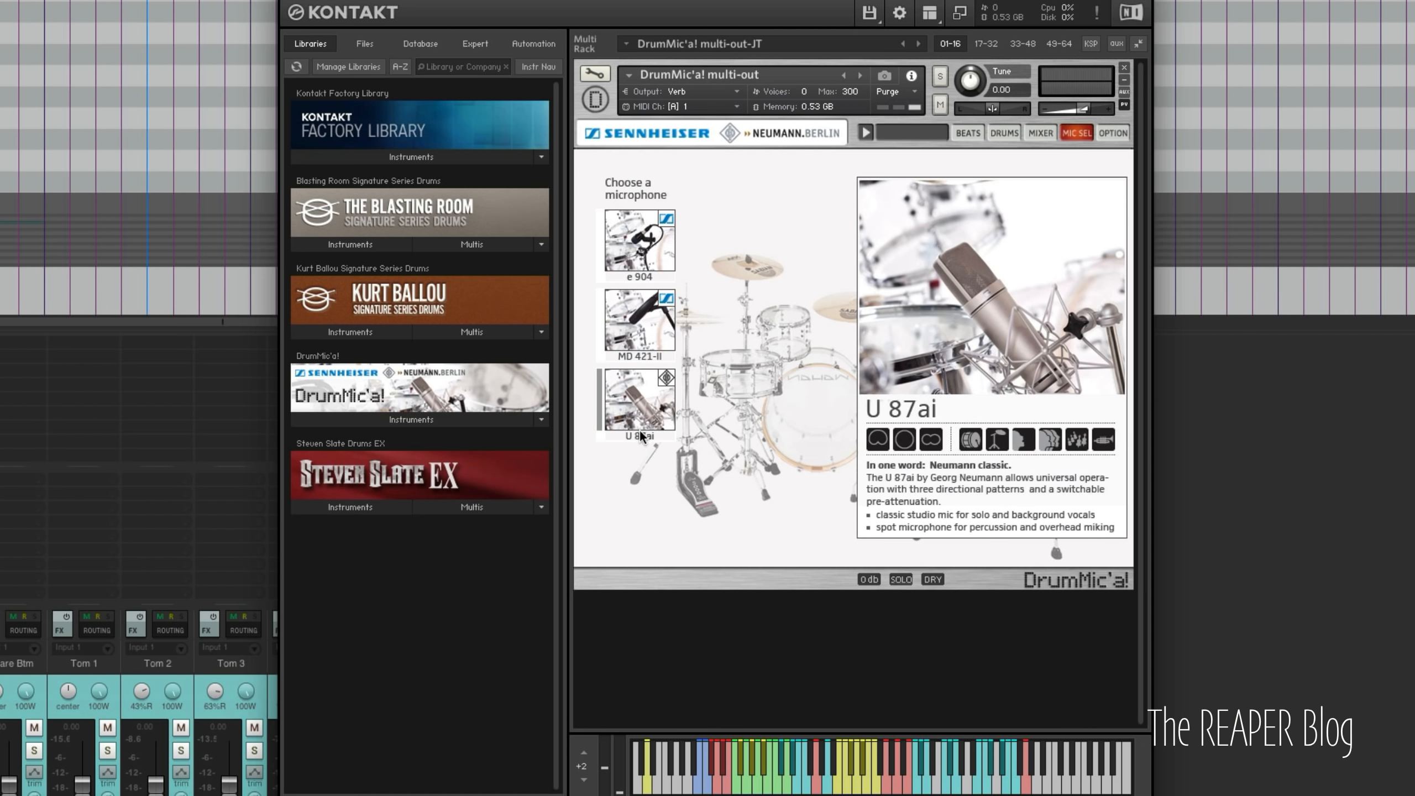
# Open the overhead microphone choices from the DrumMic'a! mixer and try the e 914, KM 184 and MKH 800.
pyautogui.click(1046, 132)
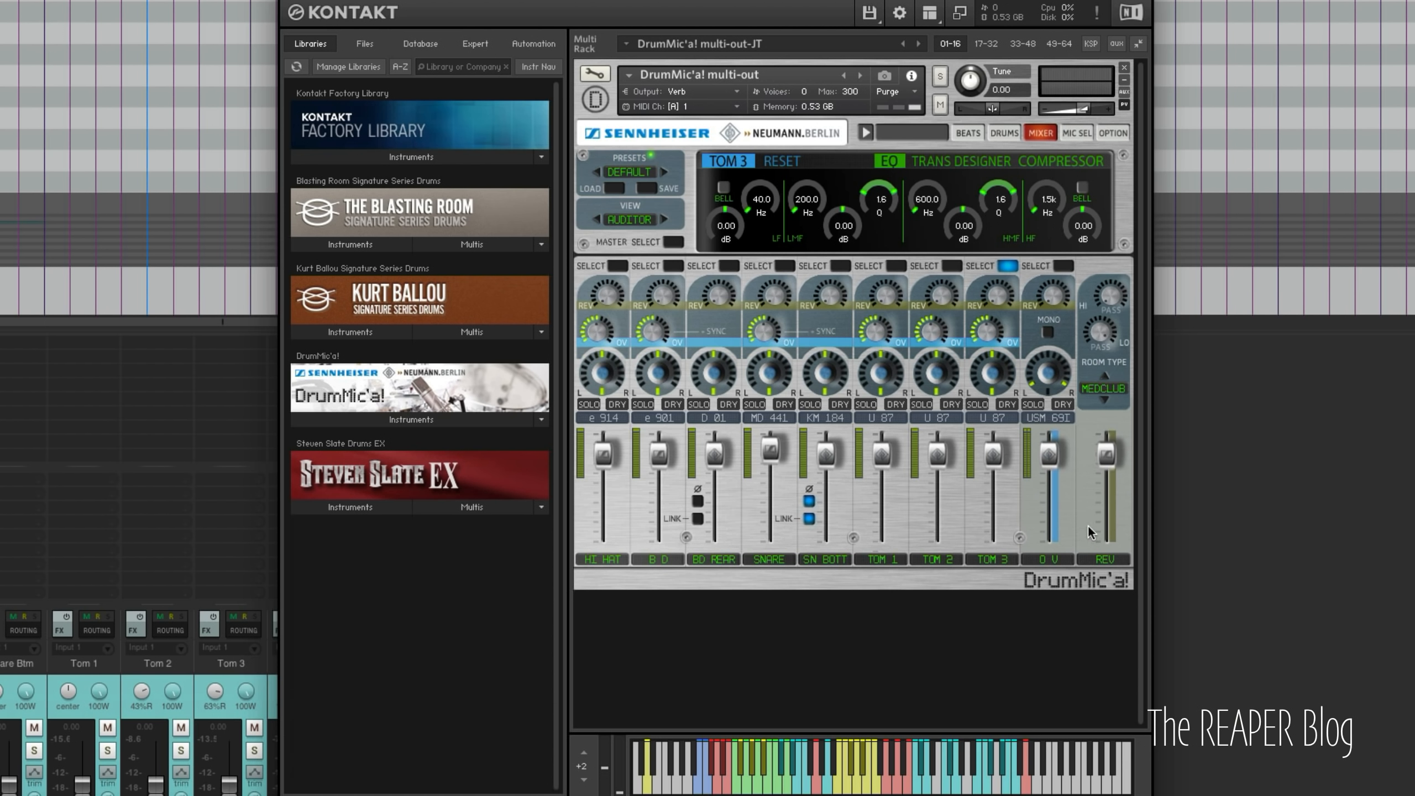
pyautogui.click(1055, 419)
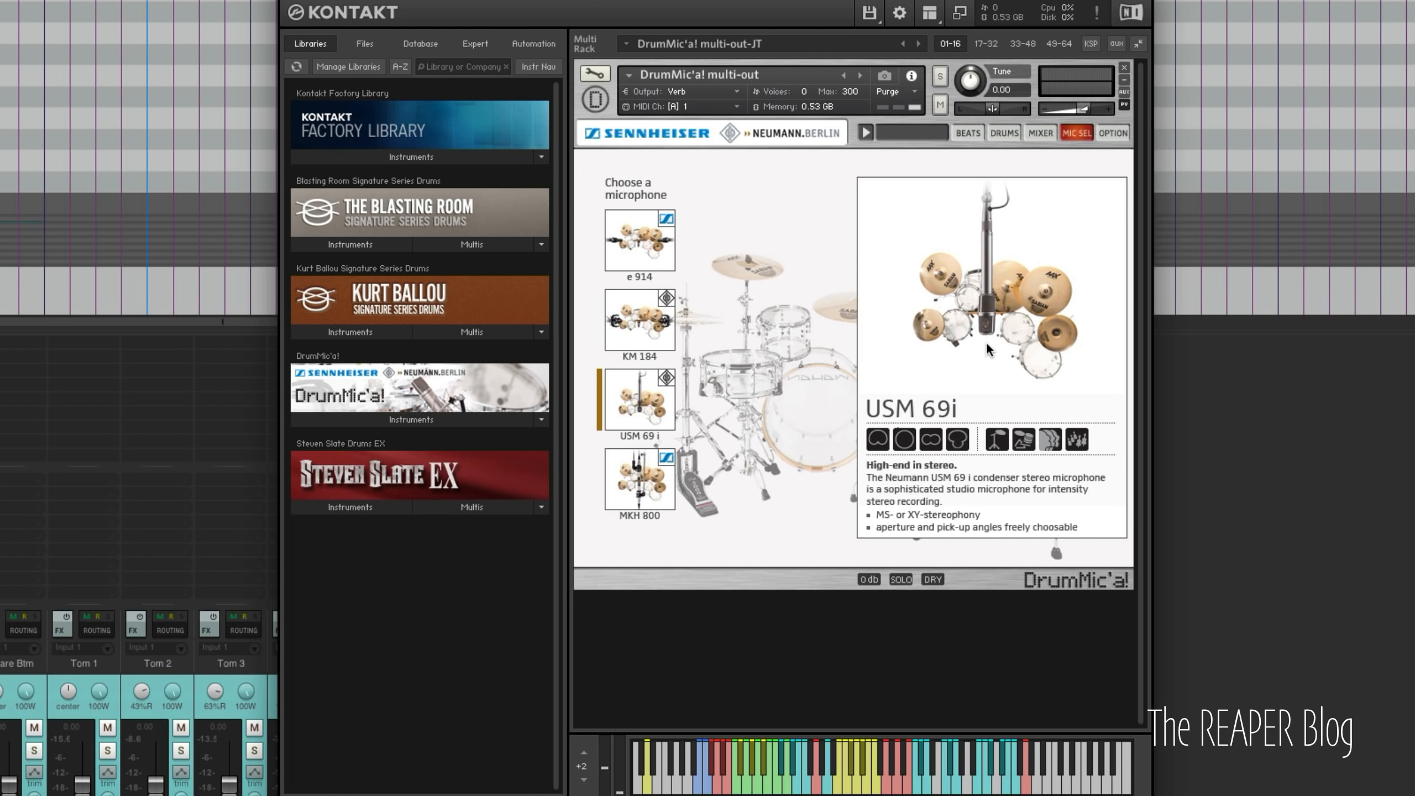
pyautogui.click(637, 242)
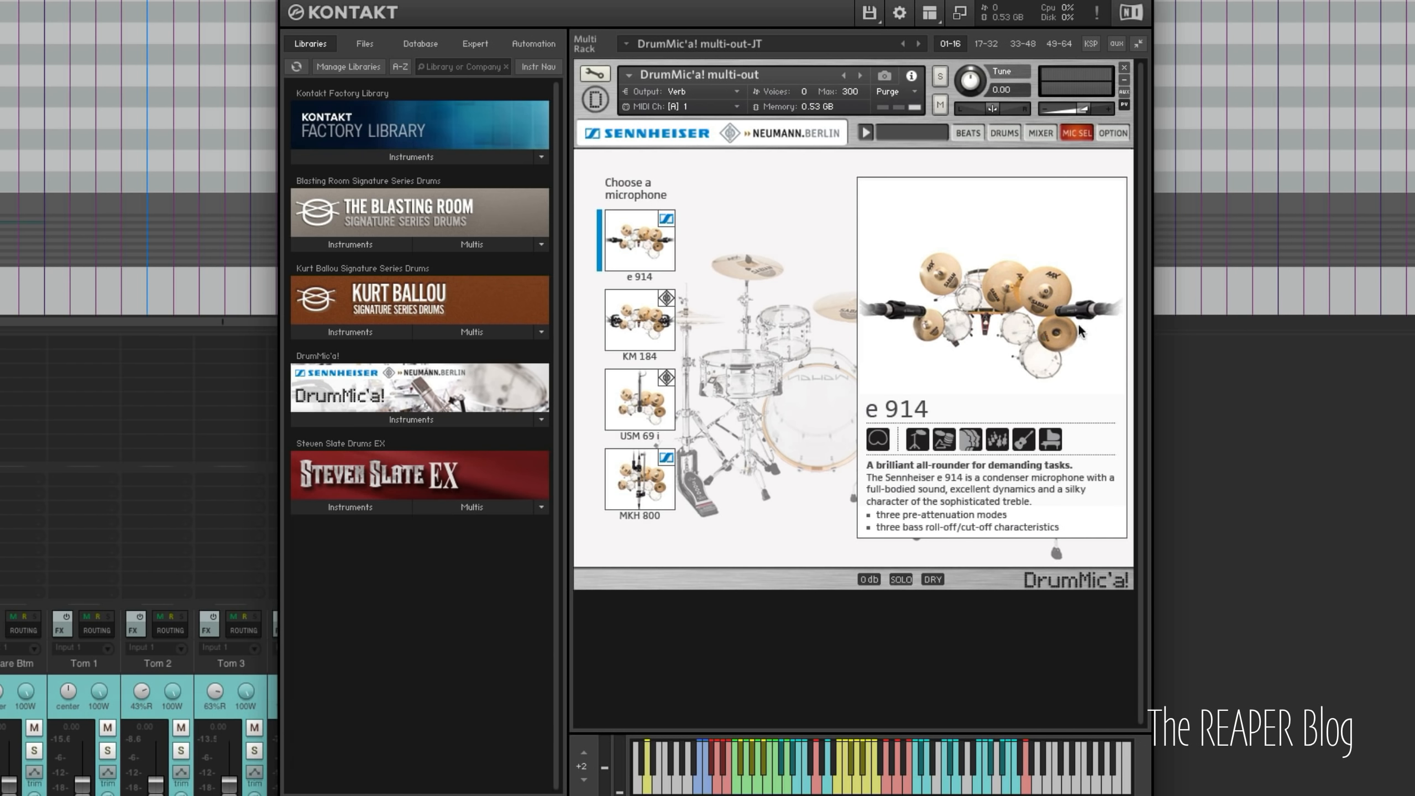
pyautogui.click(645, 329)
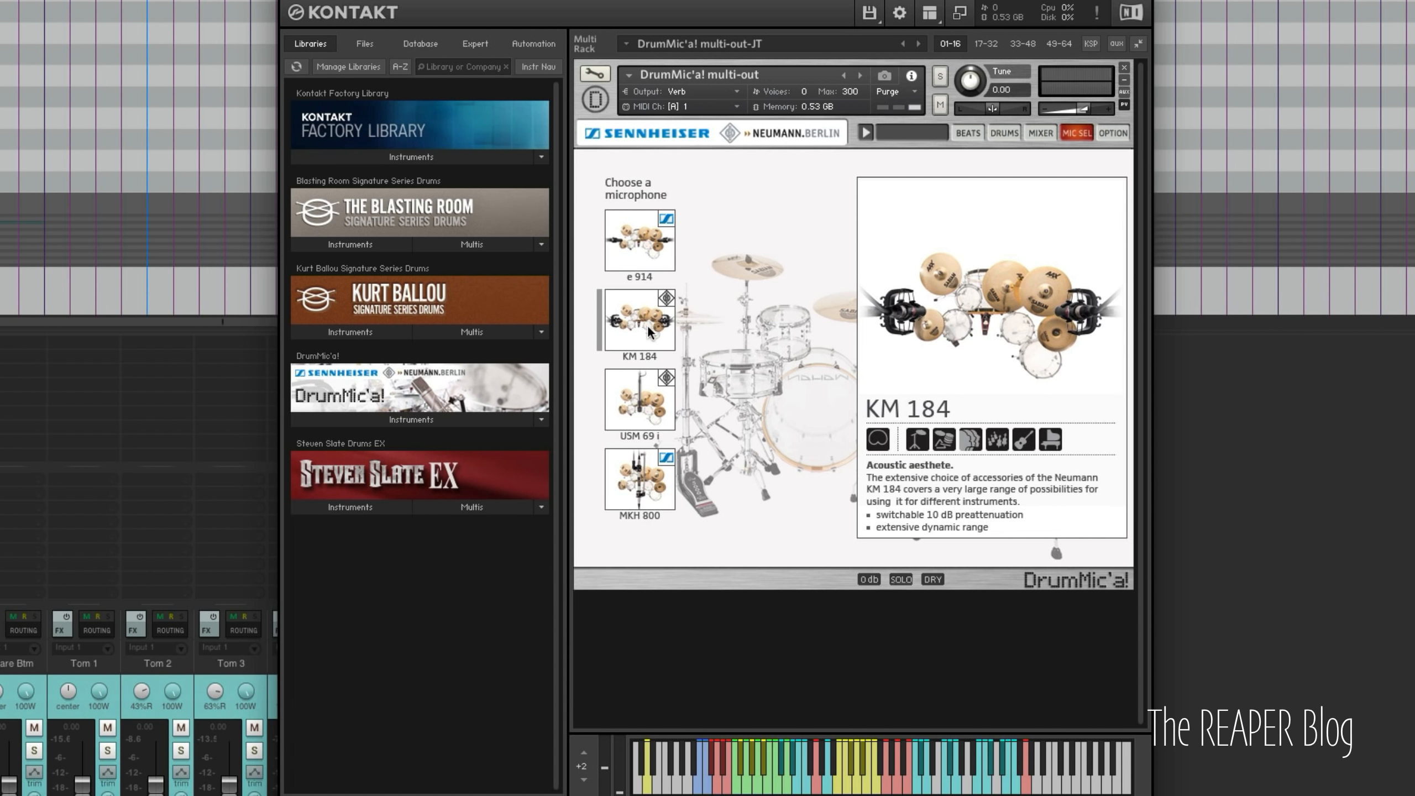
pyautogui.click(646, 502)
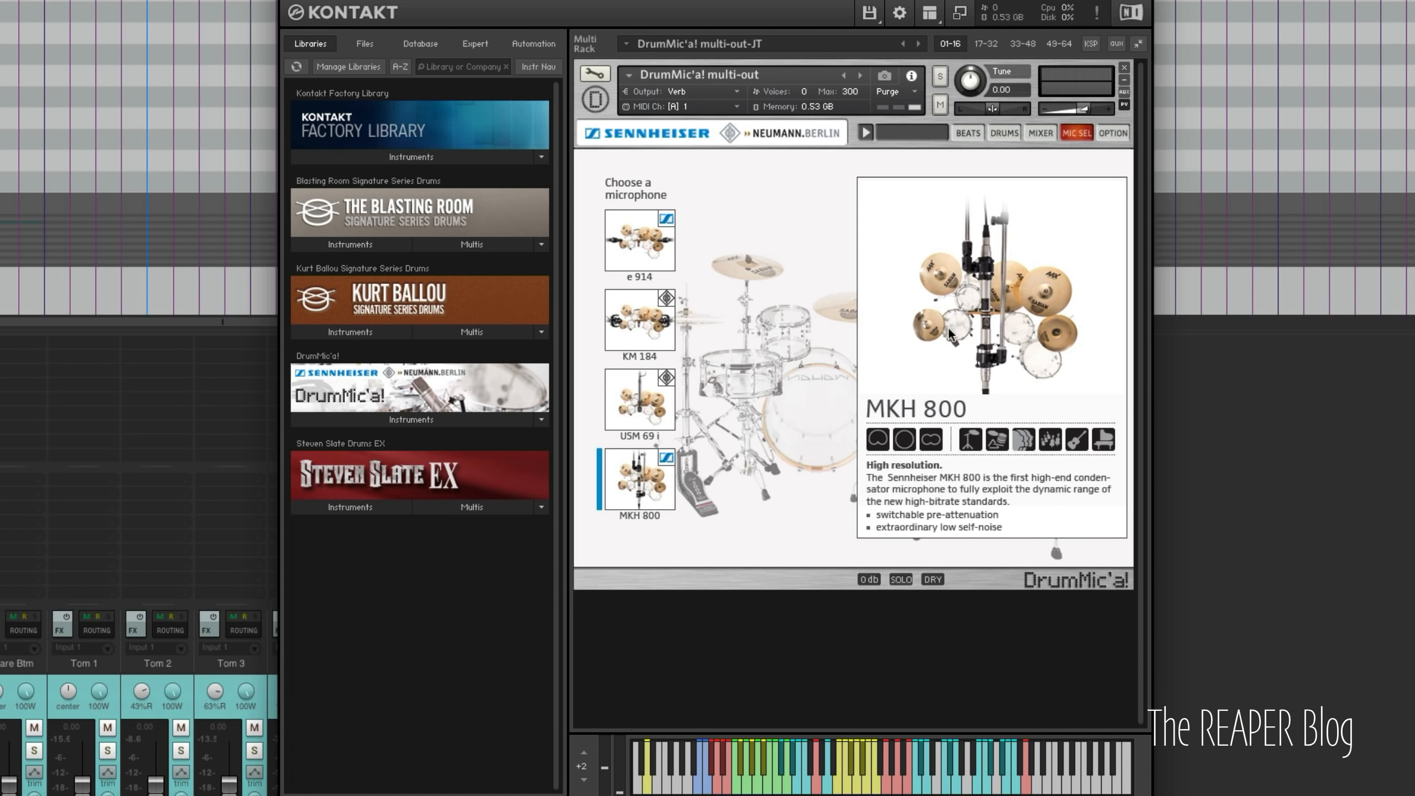
# Try the degressive velocity curve in the DrumMic'a! options and set it back to linear.
pyautogui.click(1112, 133)
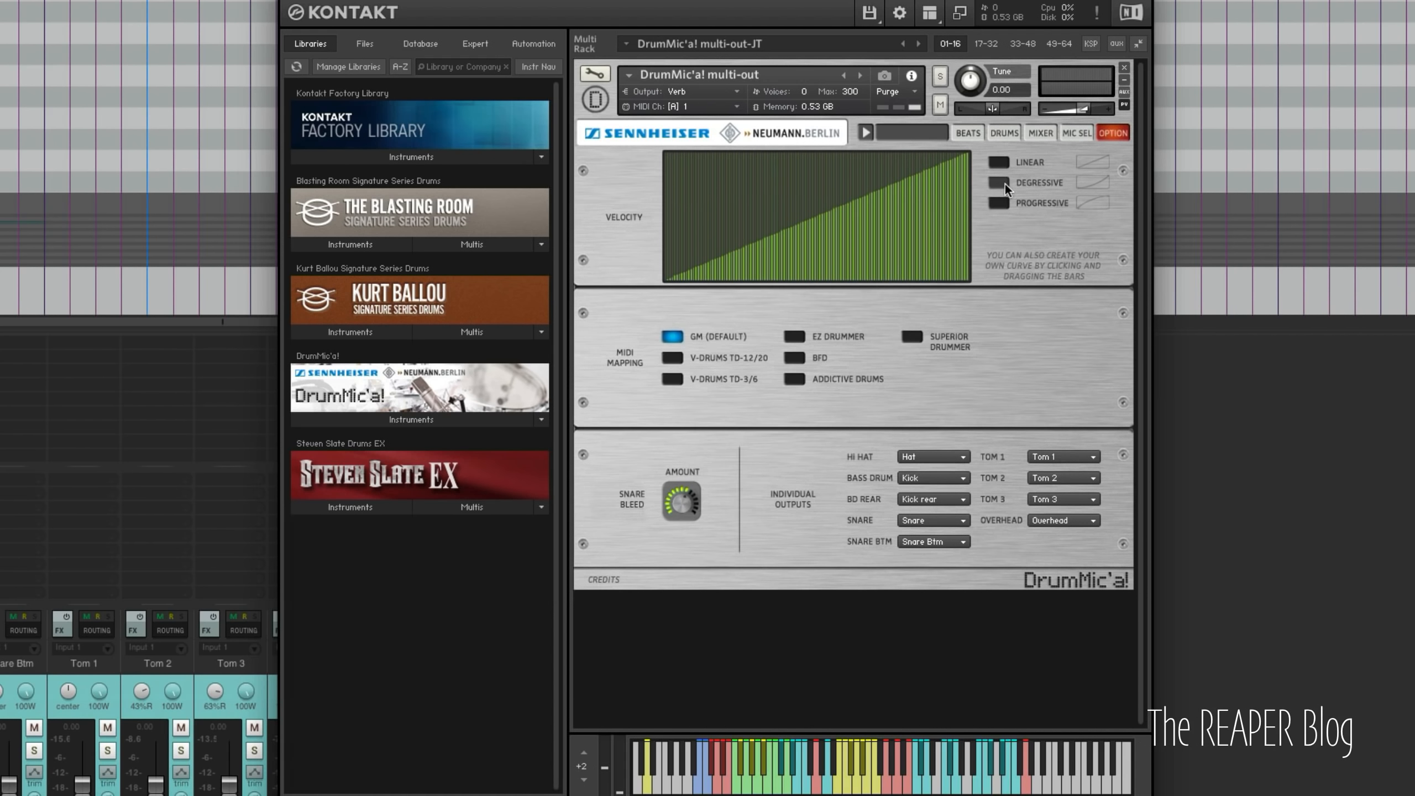
pyautogui.click(1002, 184)
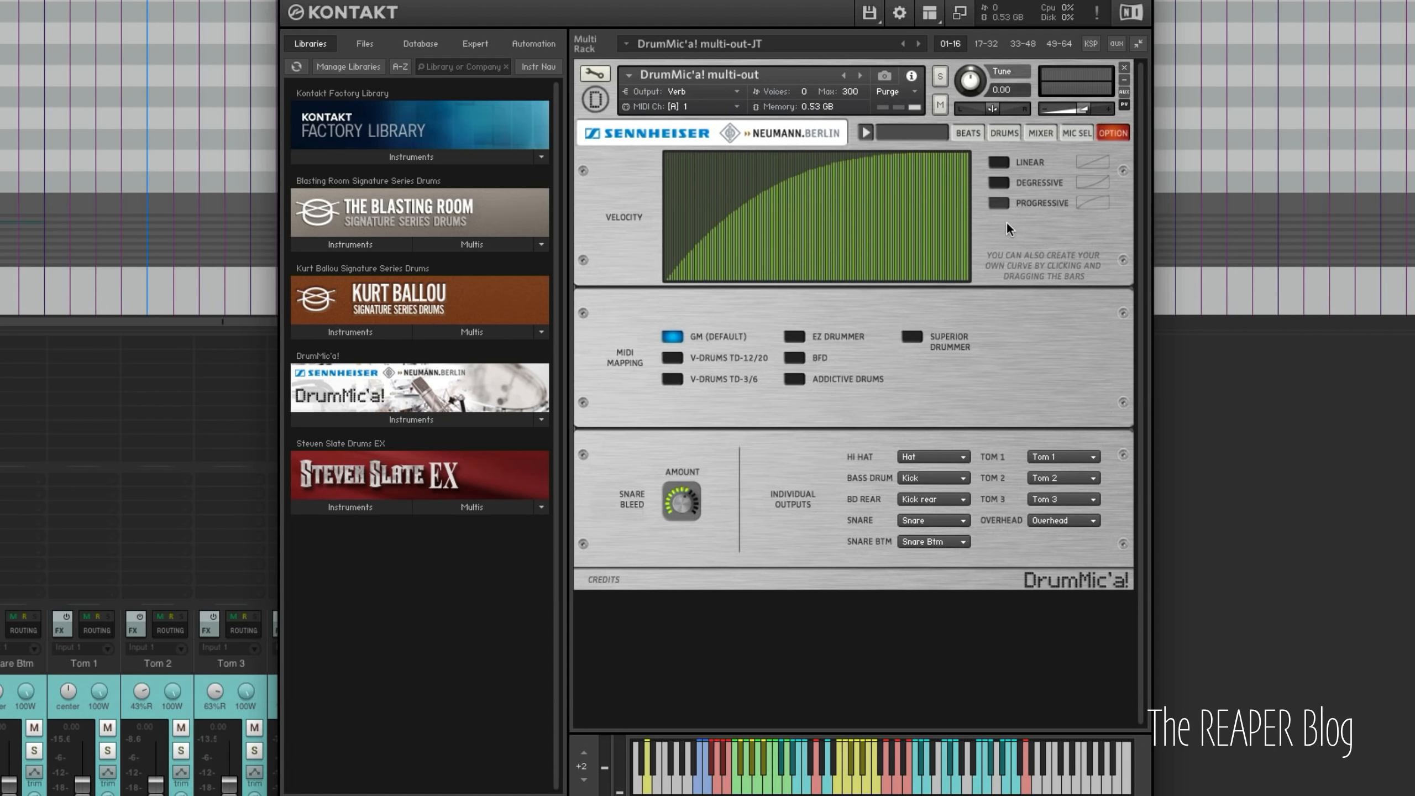
pyautogui.click(1001, 162)
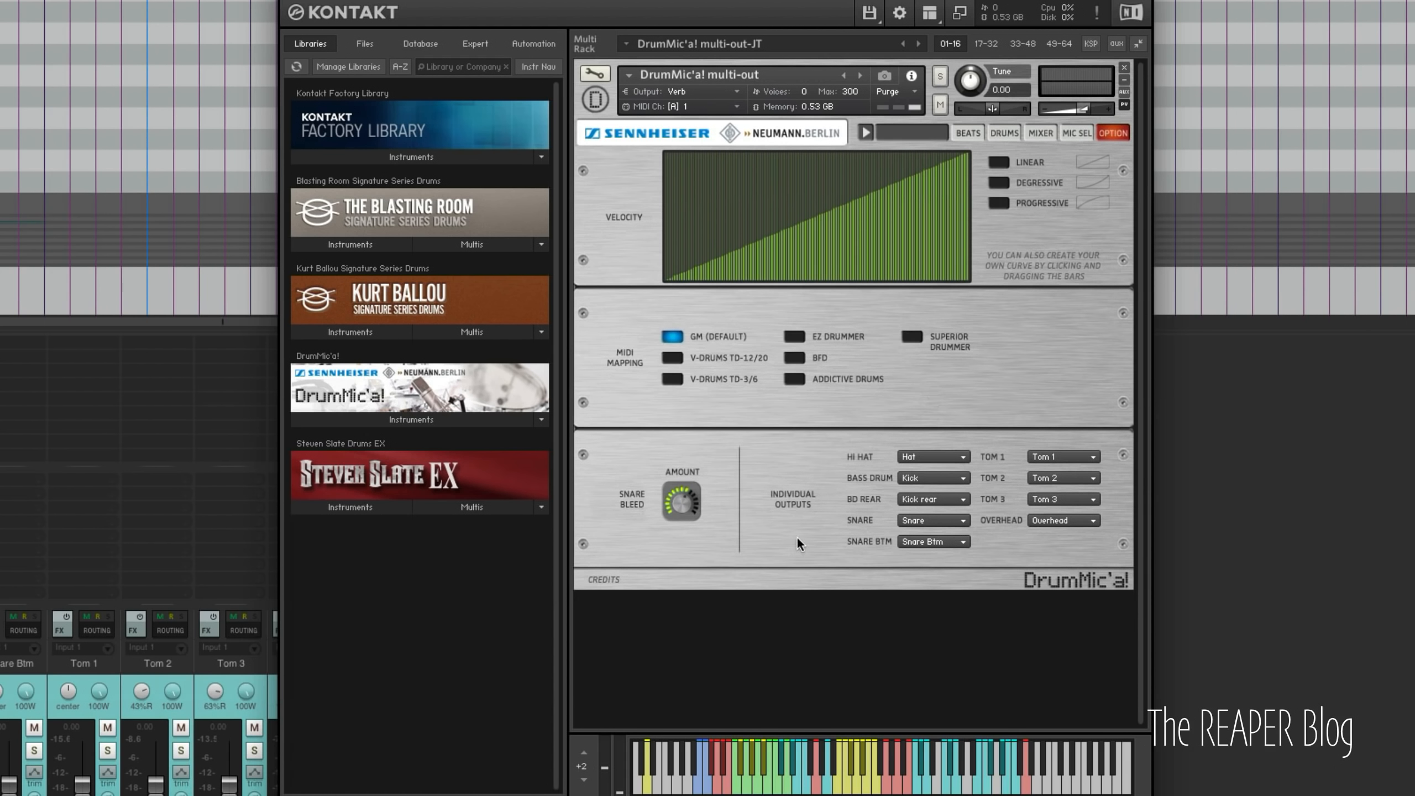
# Check the output choices for the hi-hat and REAPER's options for inserting tracks, leaving both unchanged.
pyautogui.click(920, 456)
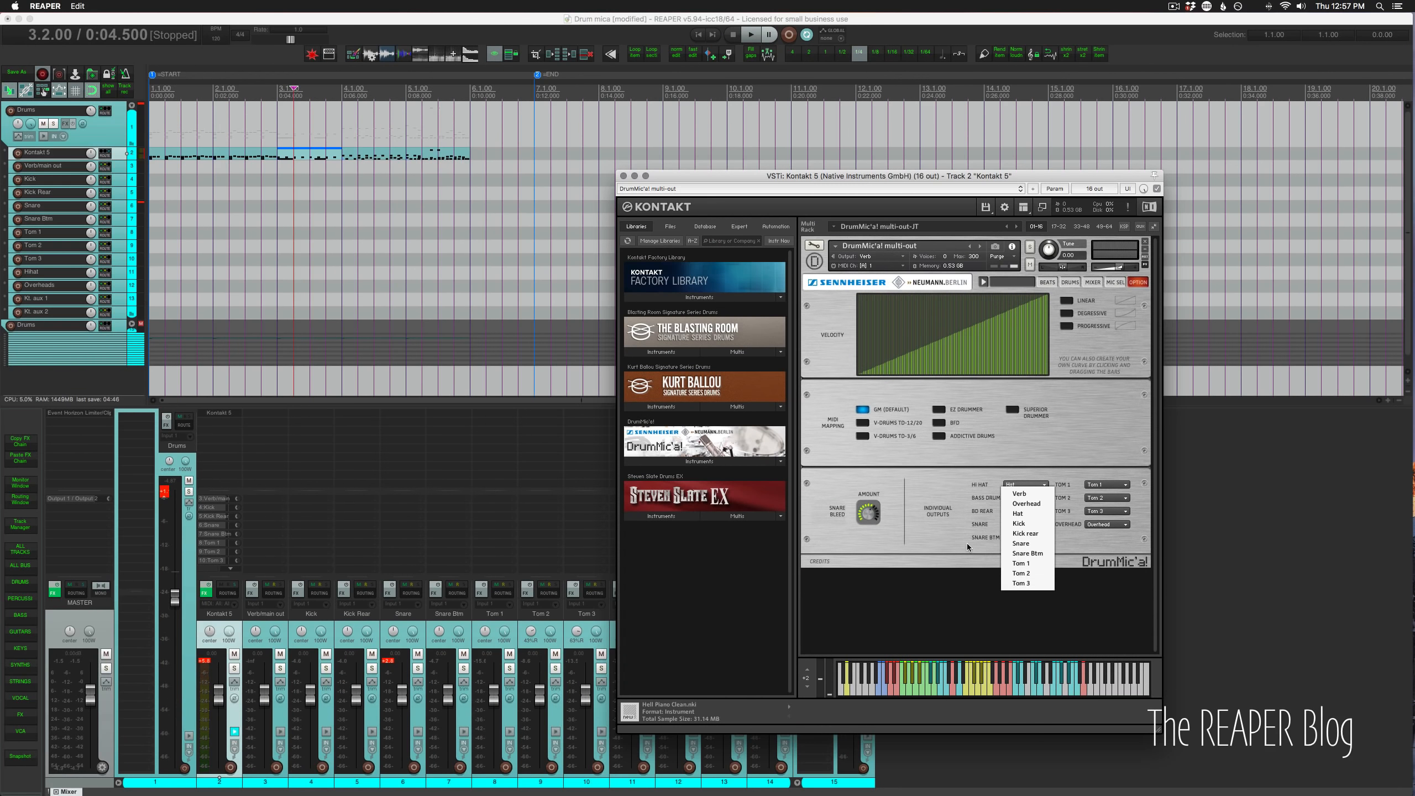
pyautogui.click(967, 542)
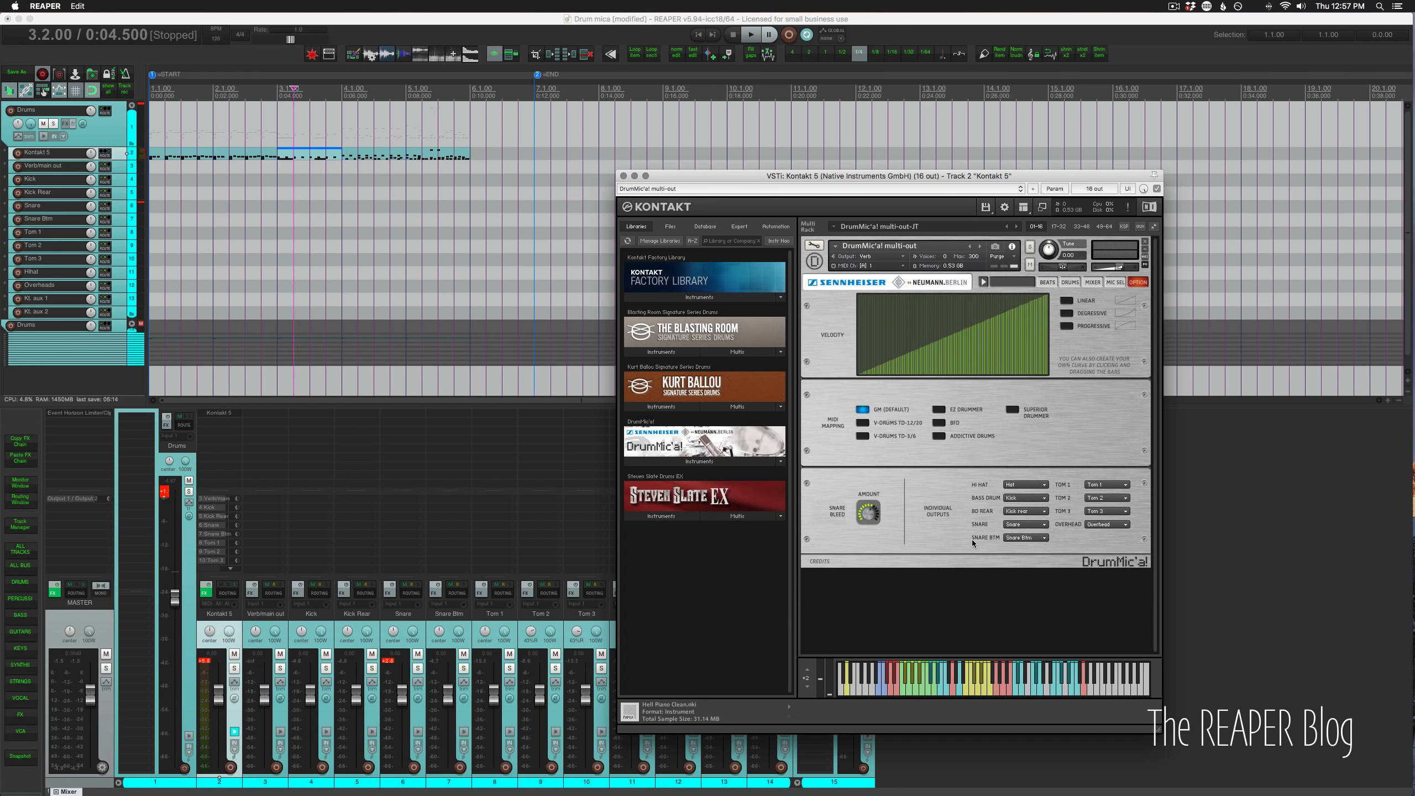
pyautogui.rightClick(104, 388)
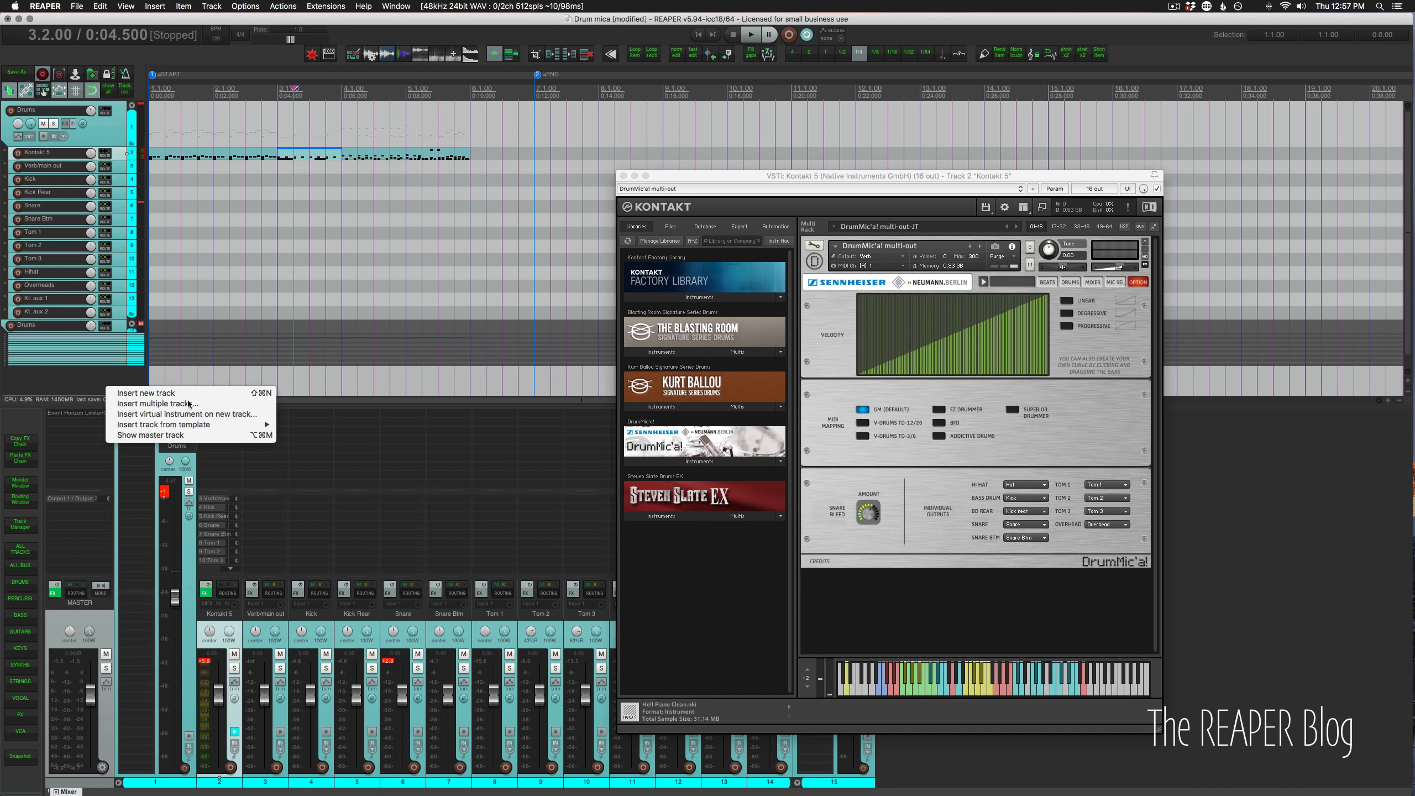
pyautogui.click(78, 390)
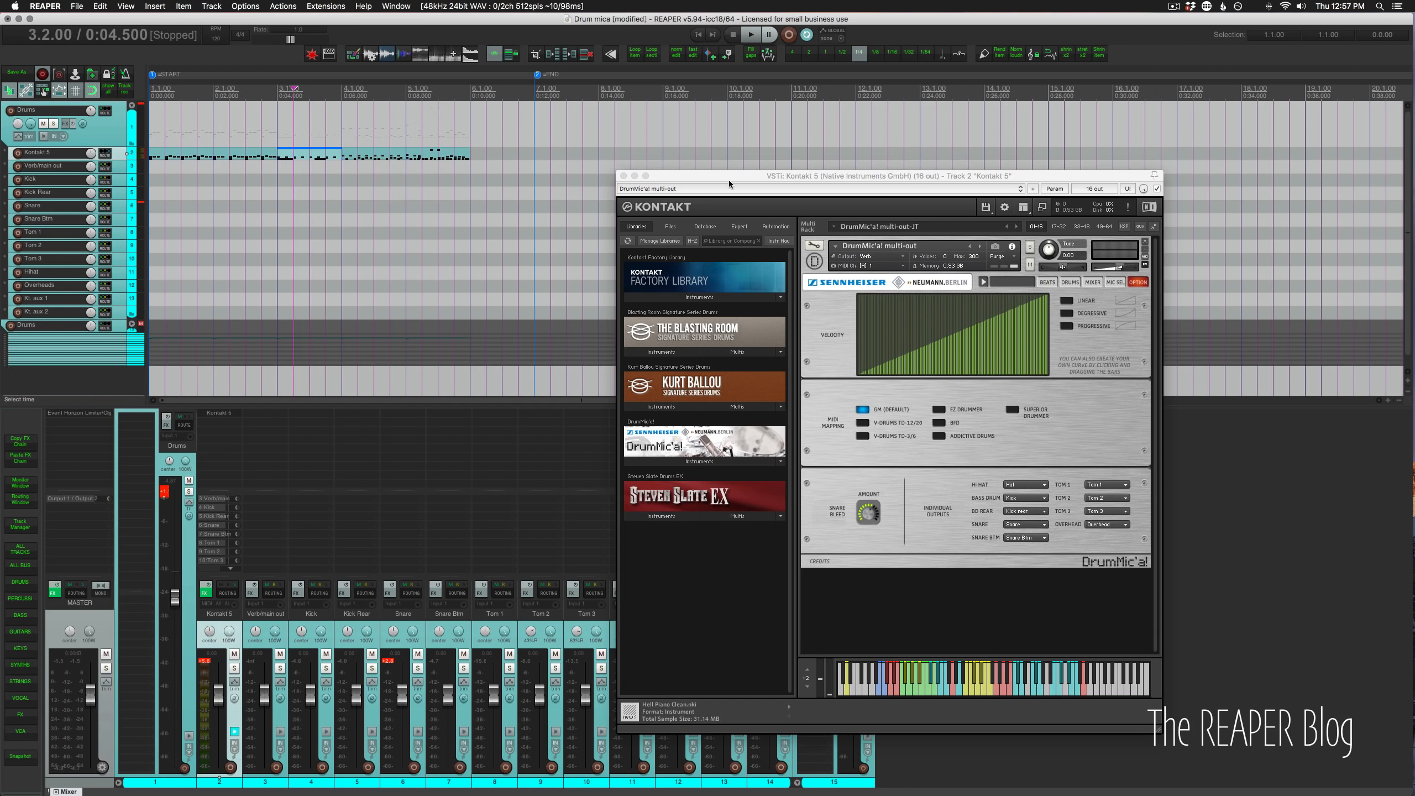
# Move the Kontakt window clear of the mixer tracks and zoom in on the drum part from the project start.
pyautogui.moveTo(728, 178); pyautogui.dragTo(913, 141)
pyautogui.click(154, 124)
pyautogui.scroll(3, 164, 236)
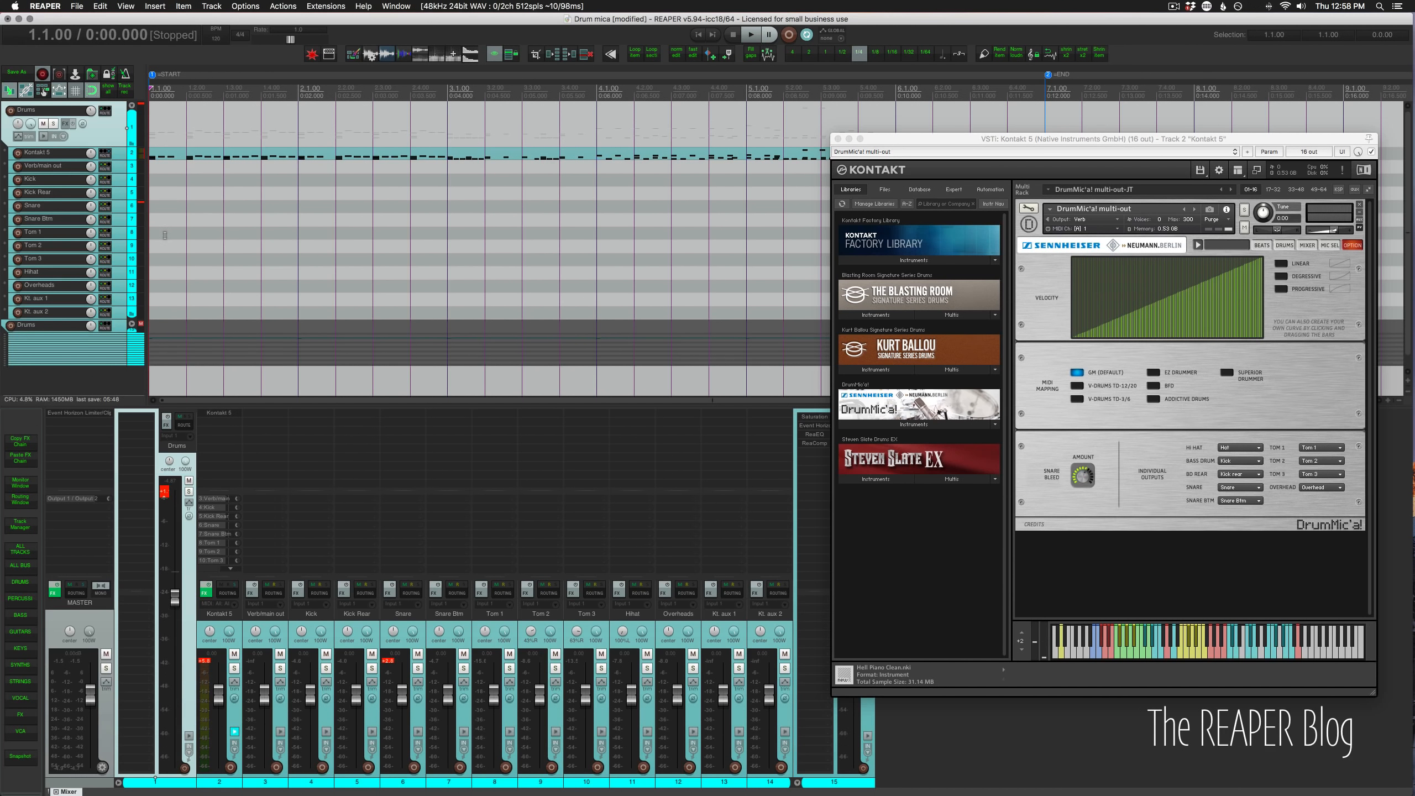
# Compare the drum kit page with the mixer page in DrumMic'a!, ending on the mixer.
pyautogui.click(1284, 246)
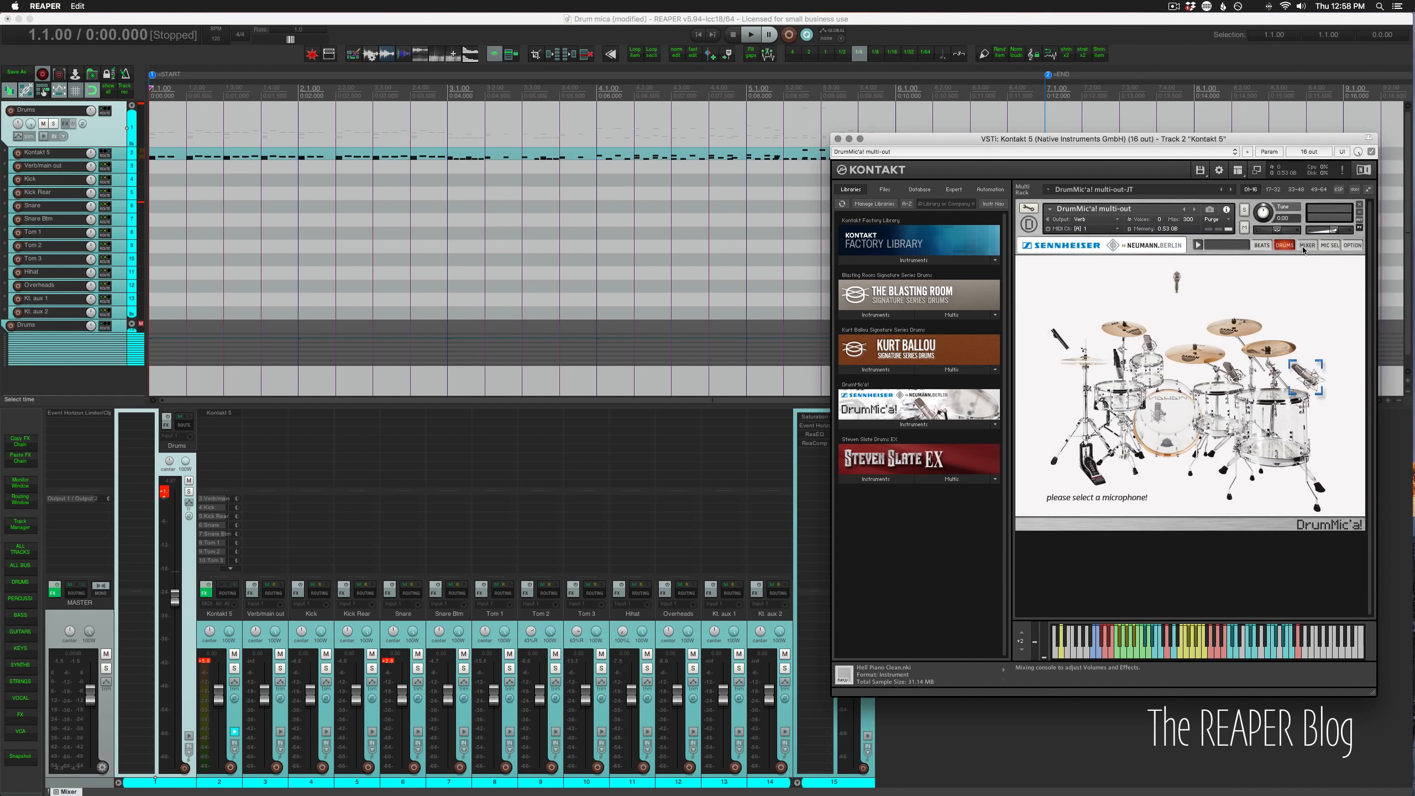
pyautogui.click(1305, 247)
pyautogui.click(1286, 246)
pyautogui.click(1304, 247)
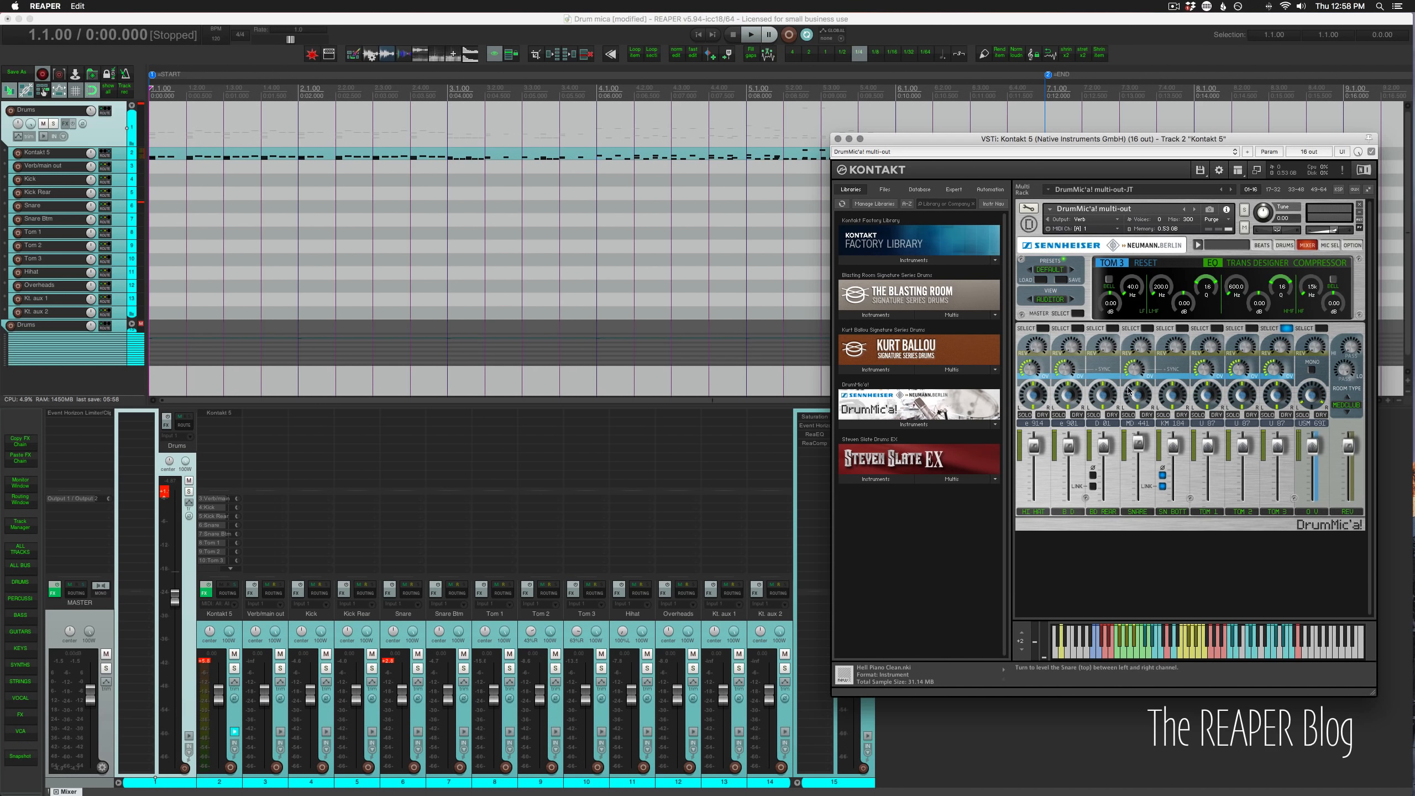
# Select the first Drums folder track and play back the drum part from the project start.
pyautogui.click(184, 557)
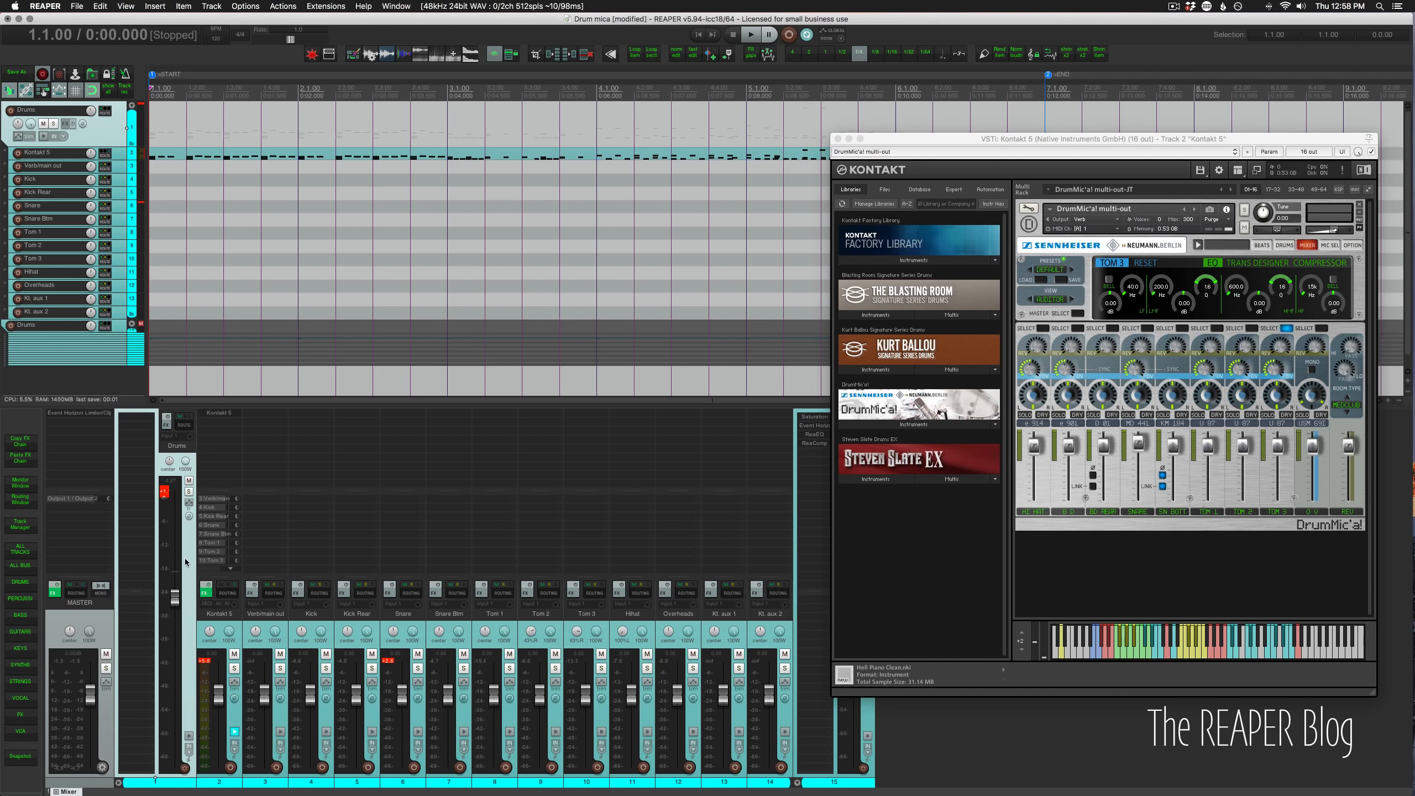
pyautogui.press('space')
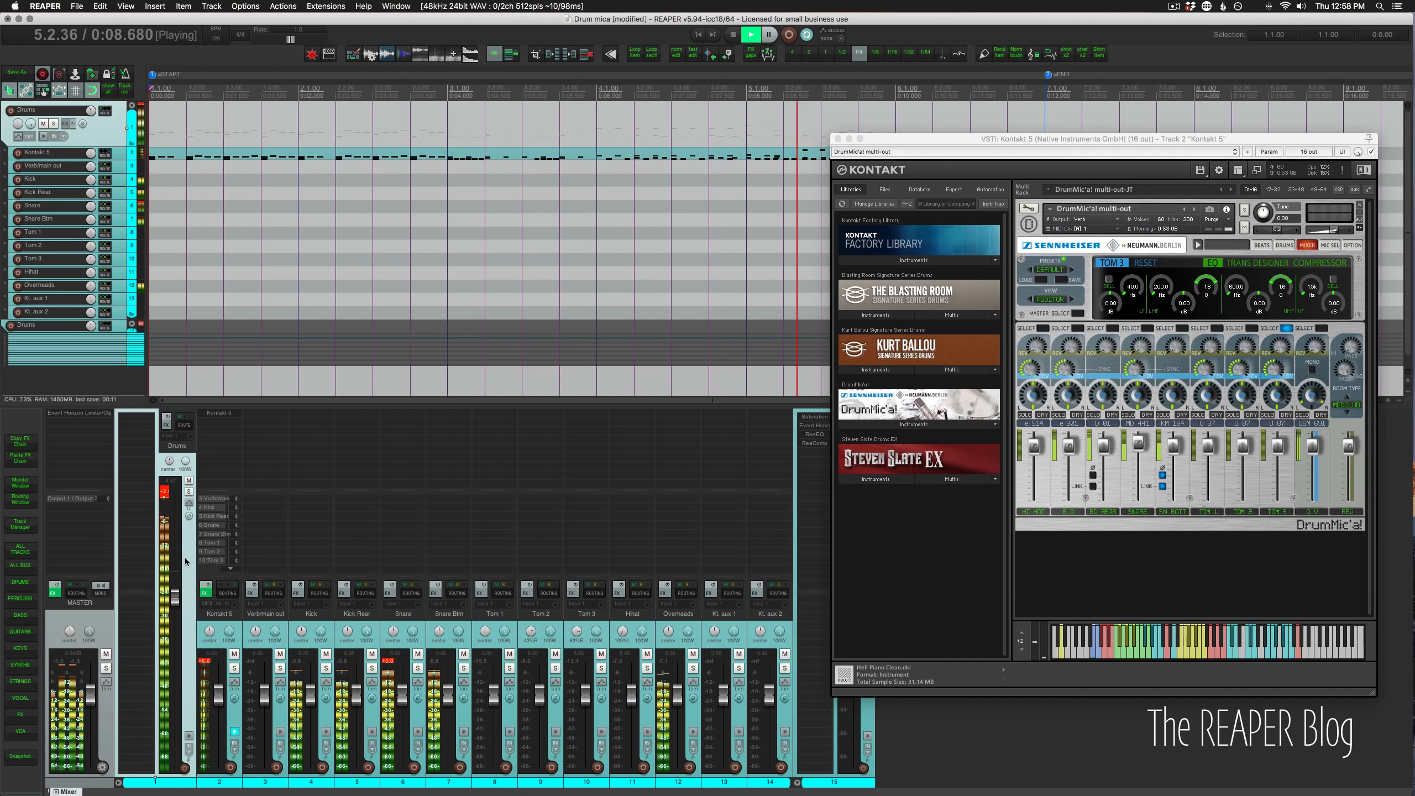
pyautogui.press('space')
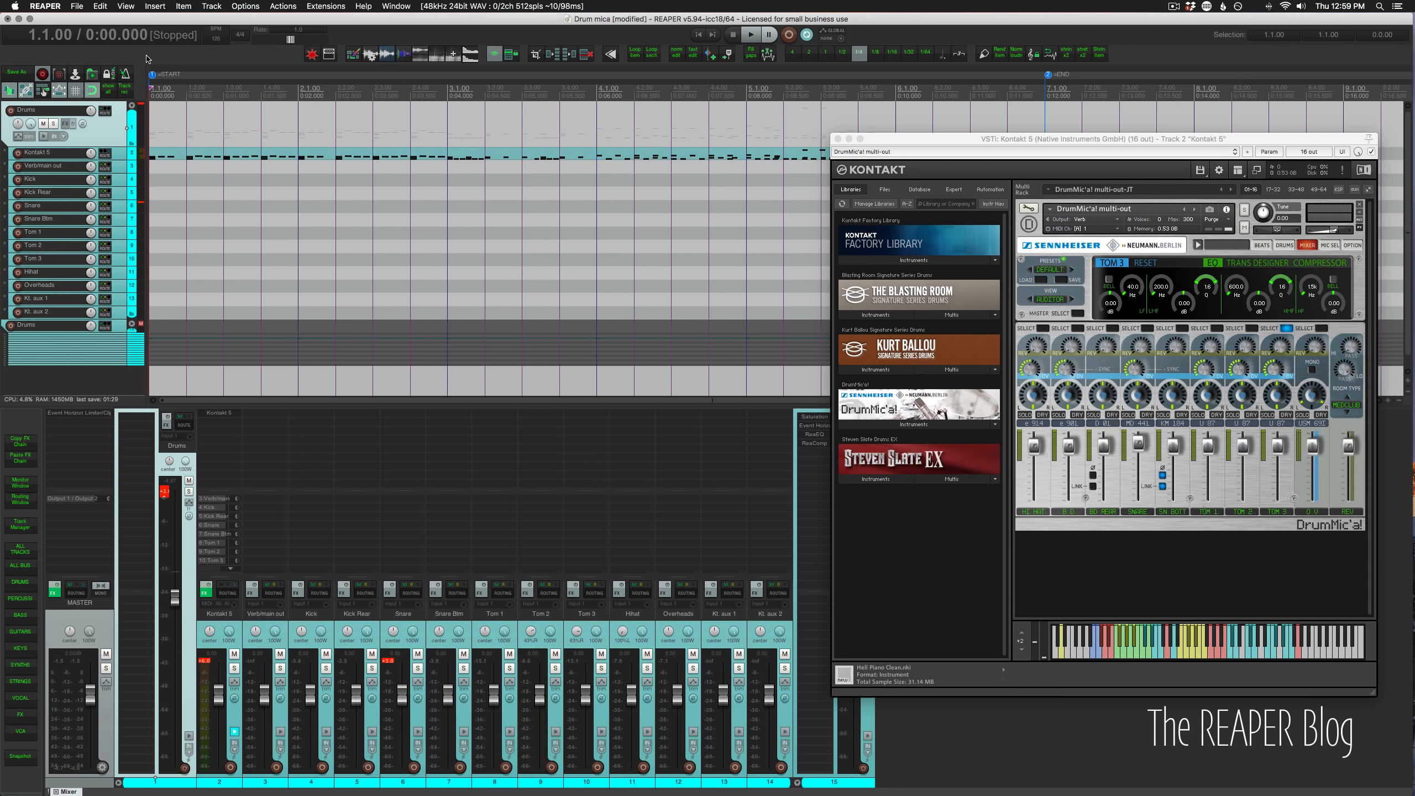
pyautogui.press('space')
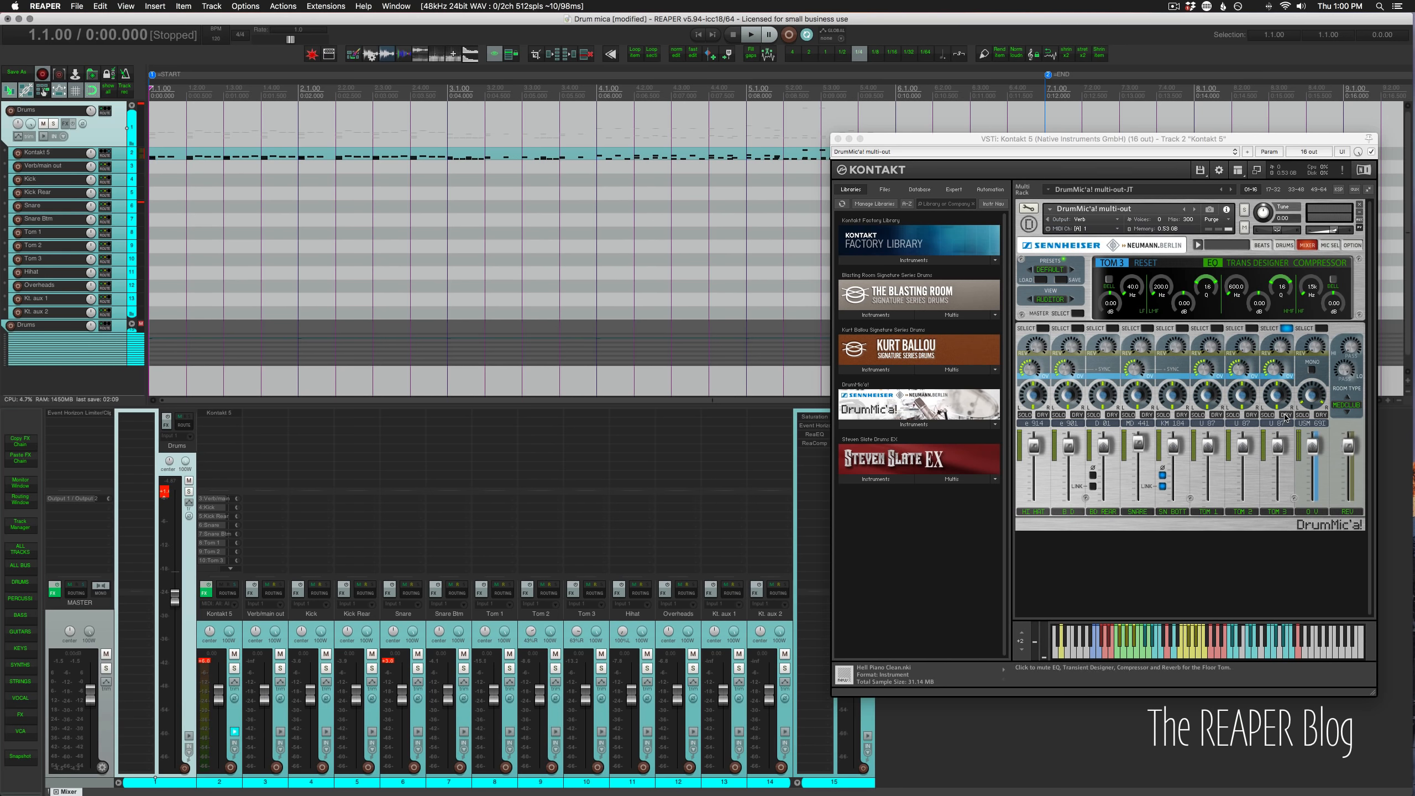
# Inspect the instrument's group, bus and insert effects in Kontakt's edit mode, and return to the DrumMic'a! interface.
pyautogui.click(1030, 209)
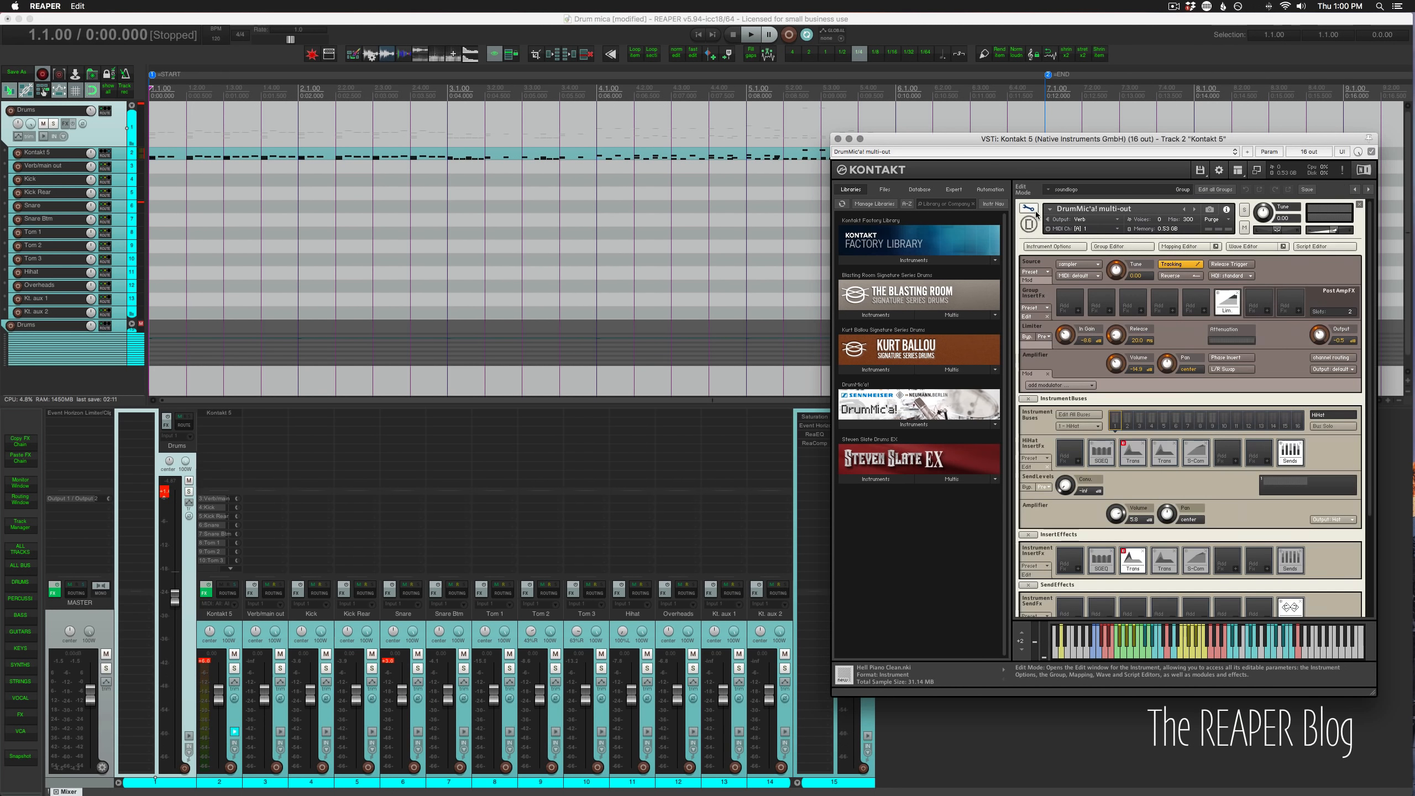
pyautogui.scroll(-1, 1038, 211)
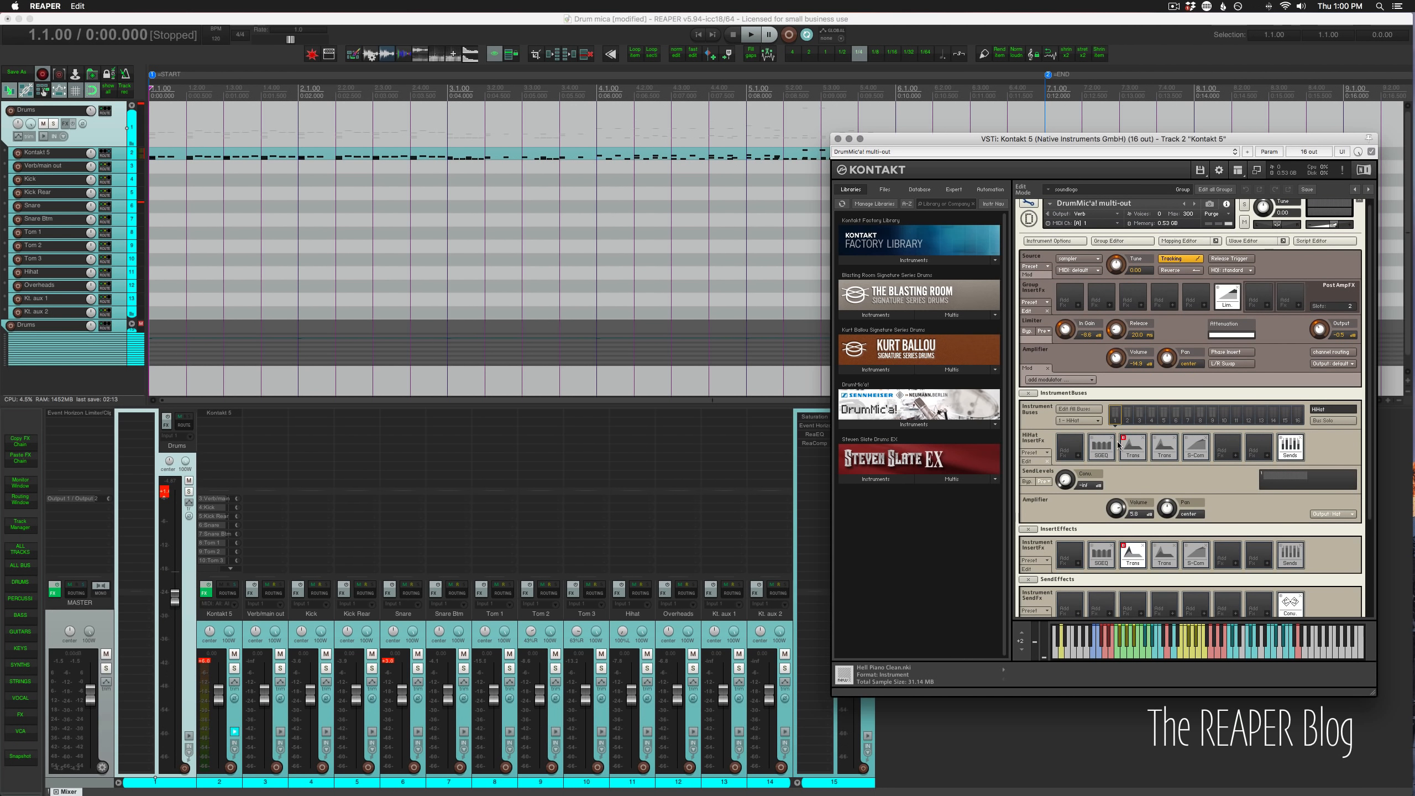
pyautogui.click(1029, 204)
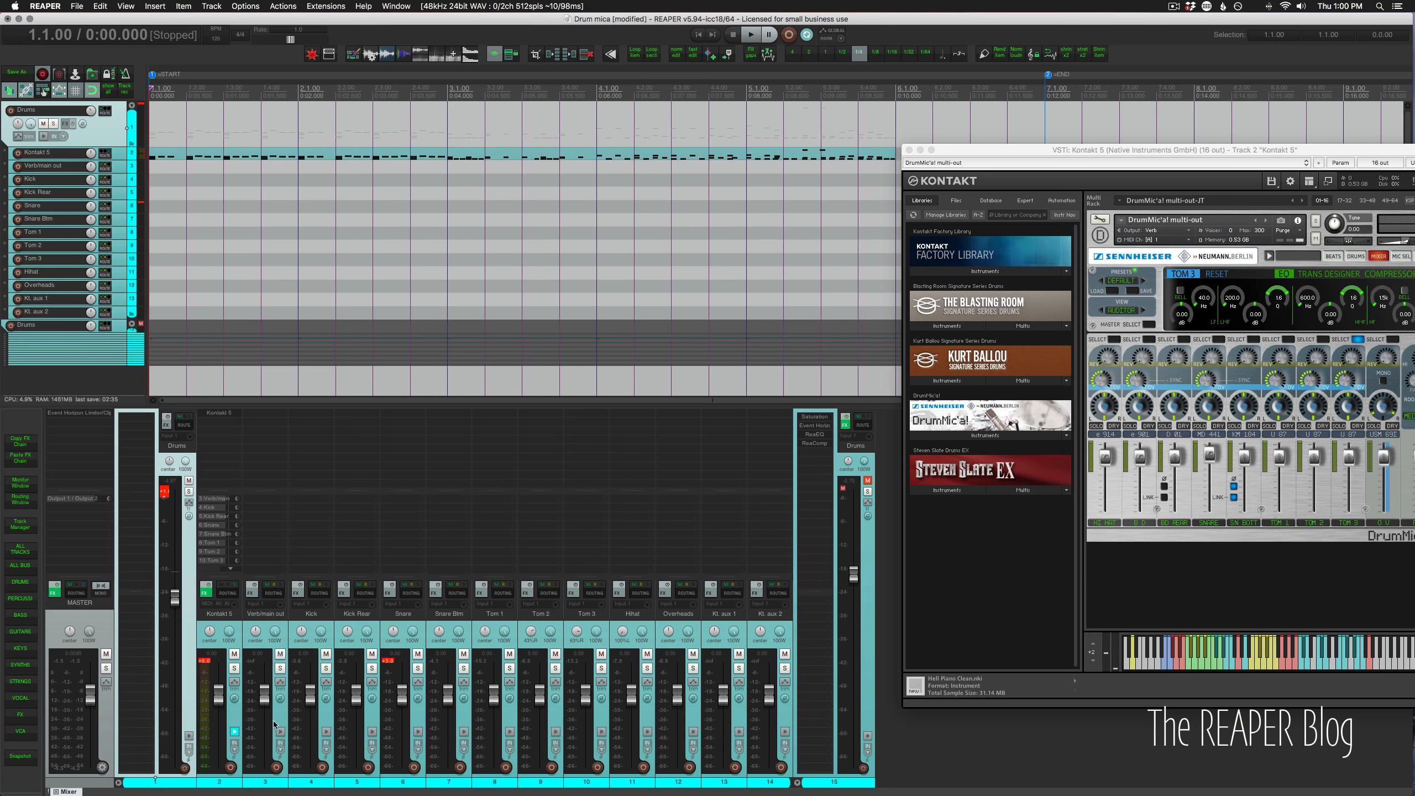
# Mute the first Drums folder track and expand the second Drums folder in the mixer.
pyautogui.click(189, 480)
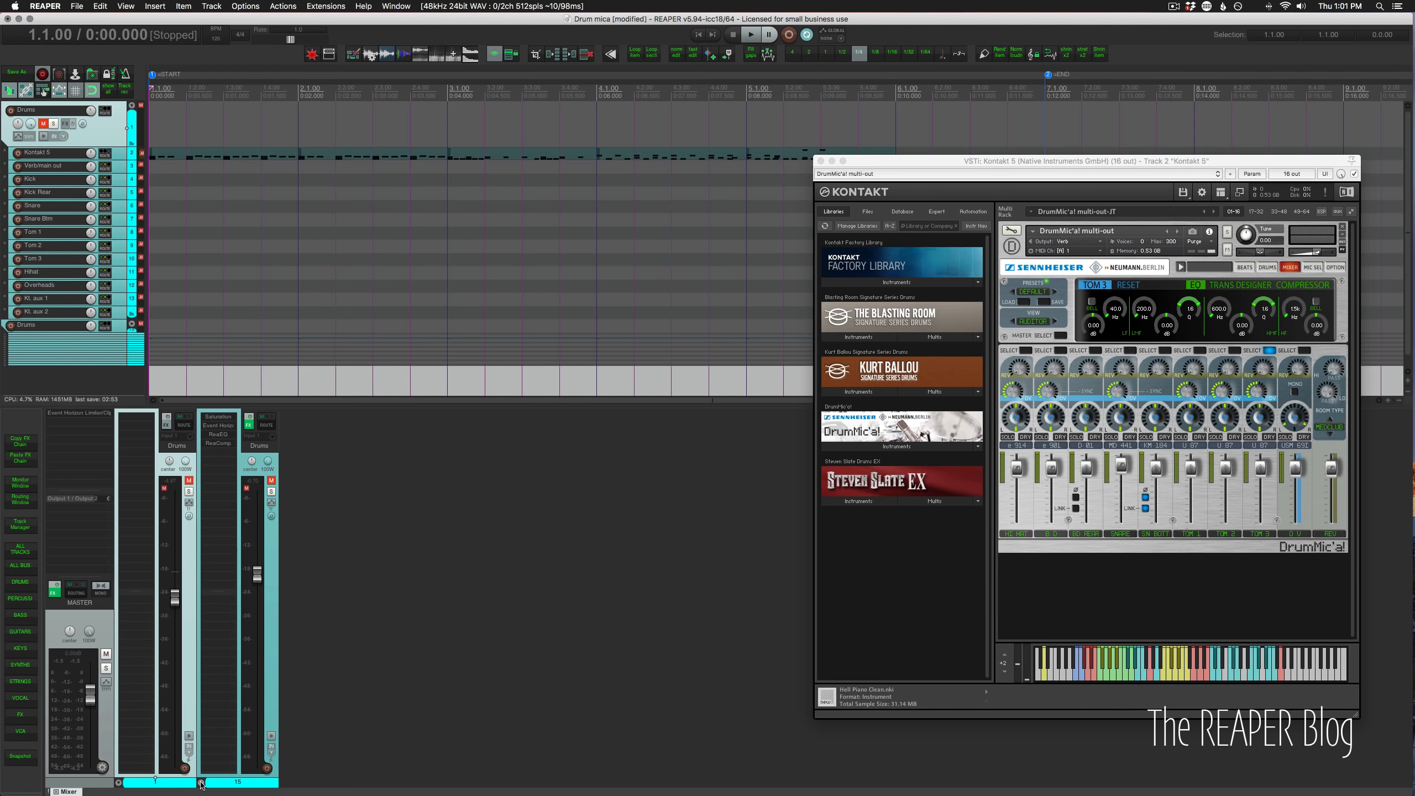
pyautogui.click(202, 783)
# Close the first Kontakt window and open the Kontakt 5 instrument inside the second Drums folder.
pyautogui.click(821, 161)
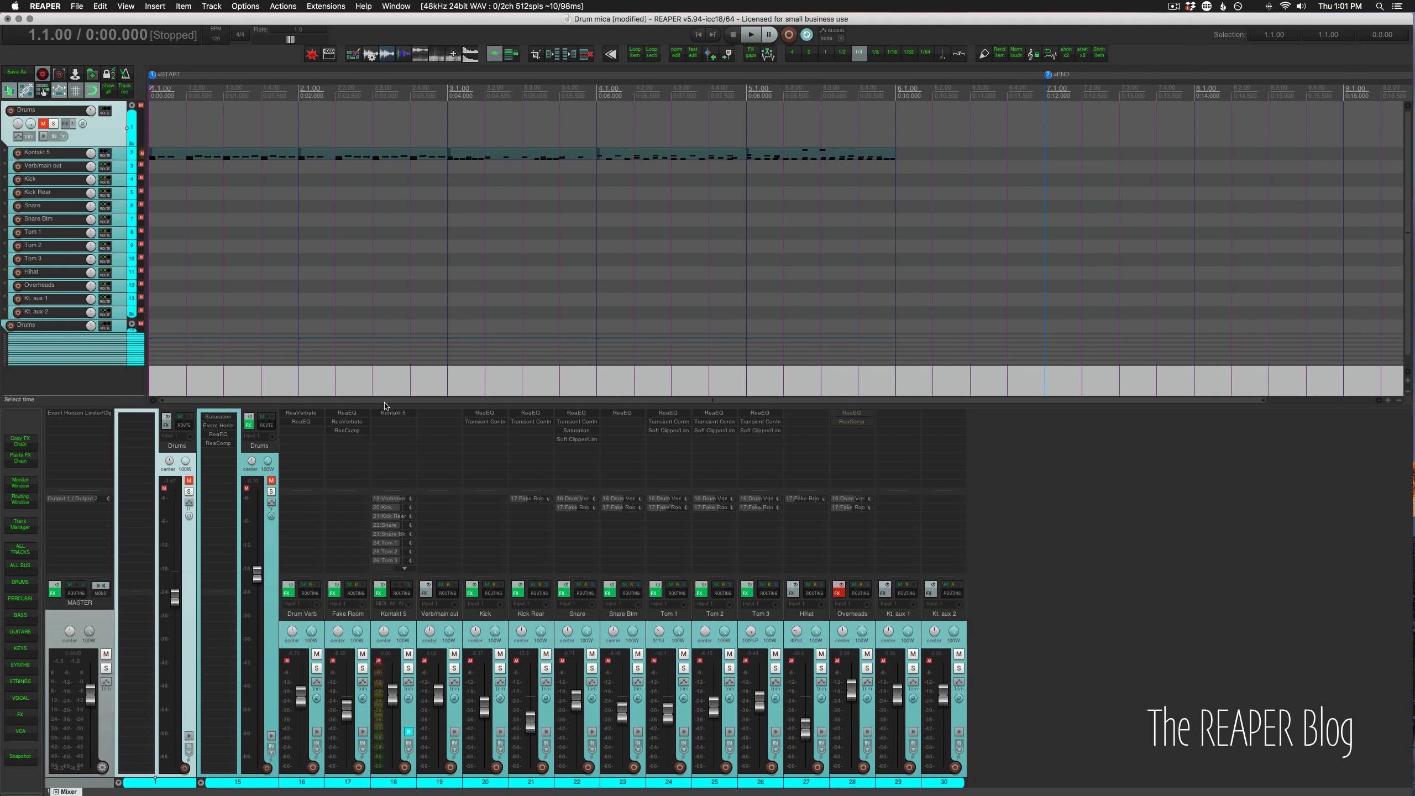
pyautogui.click(402, 413)
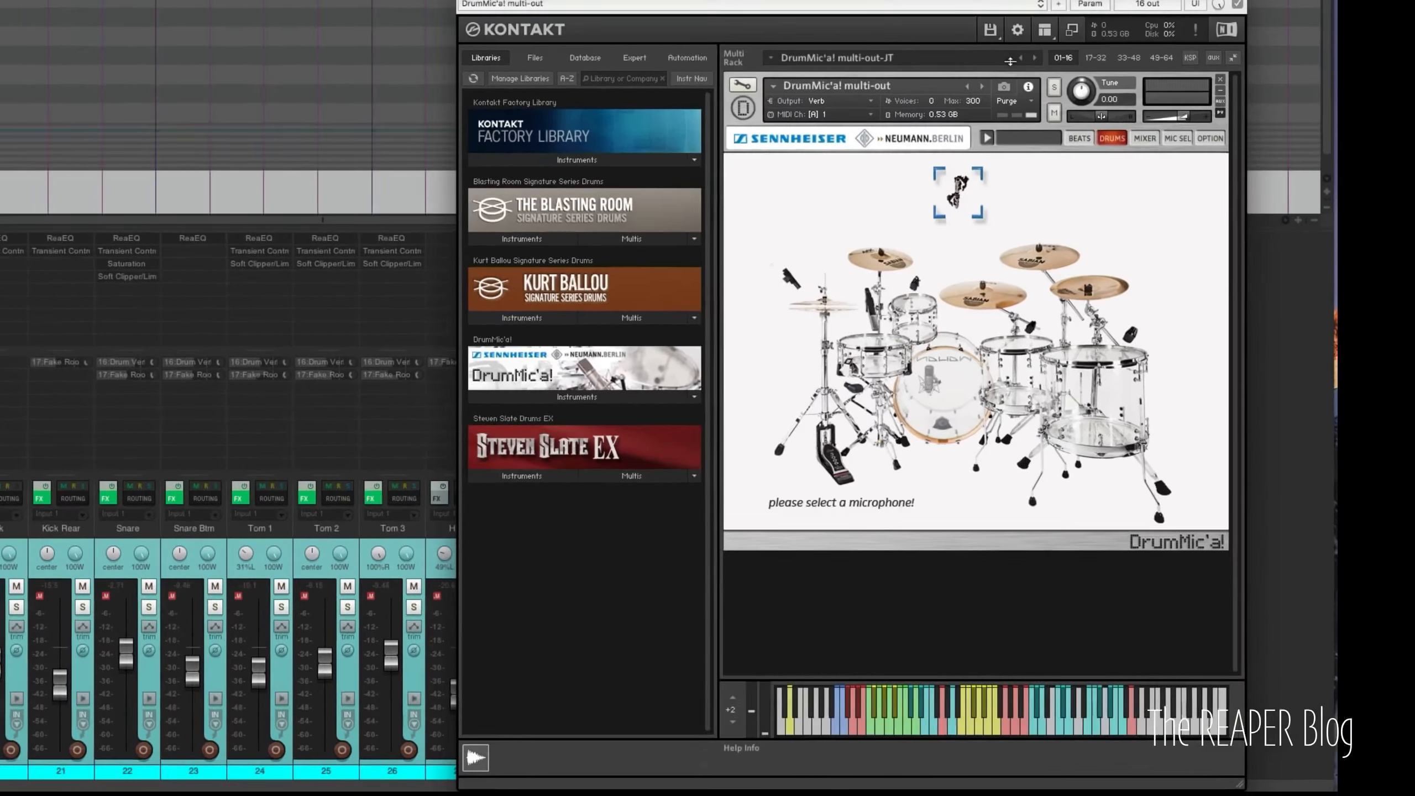
# View the available microphones for the inside of the bass drum, the snare and a tom in the drum kit overview.
pyautogui.moveTo(947, 0); pyautogui.dragTo(957, 0)
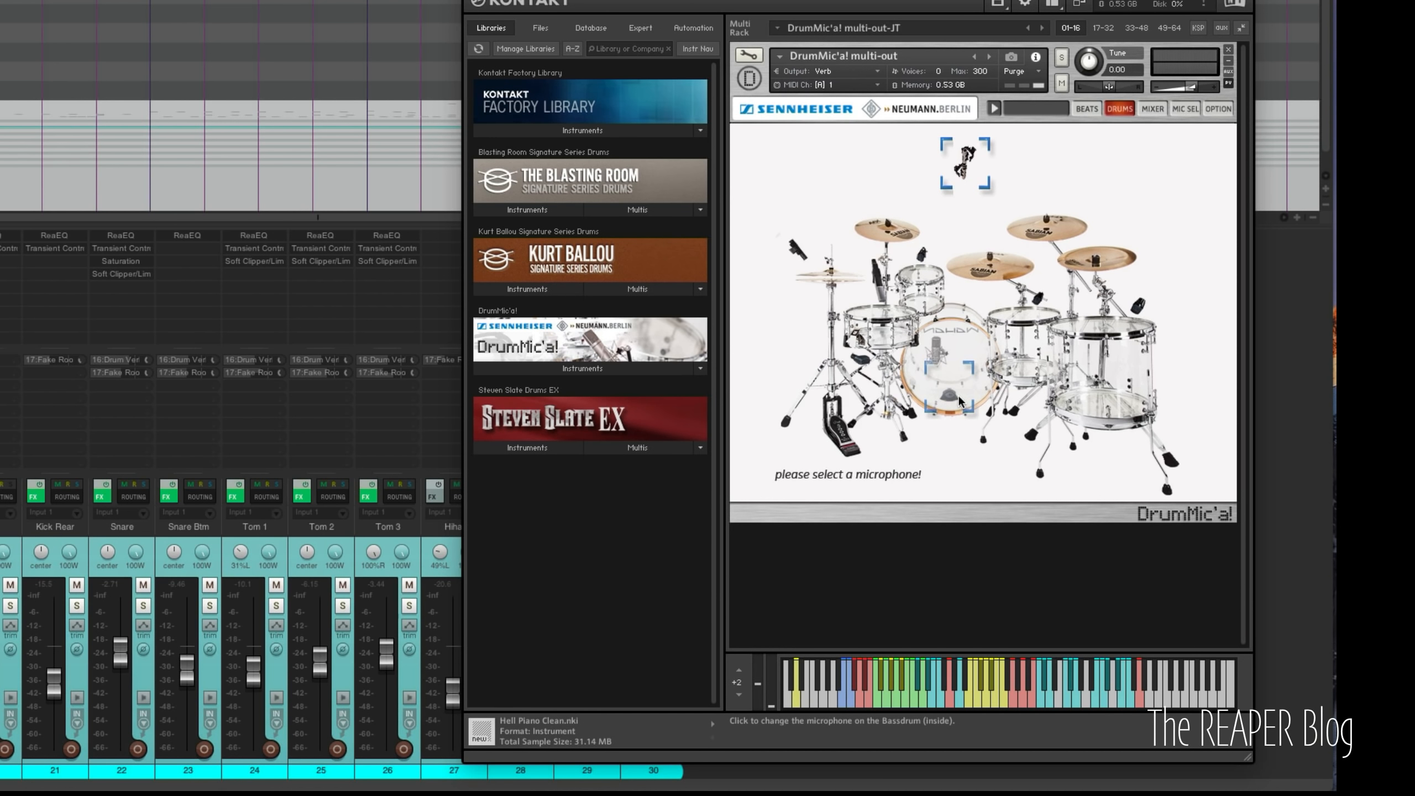
pyautogui.click(959, 401)
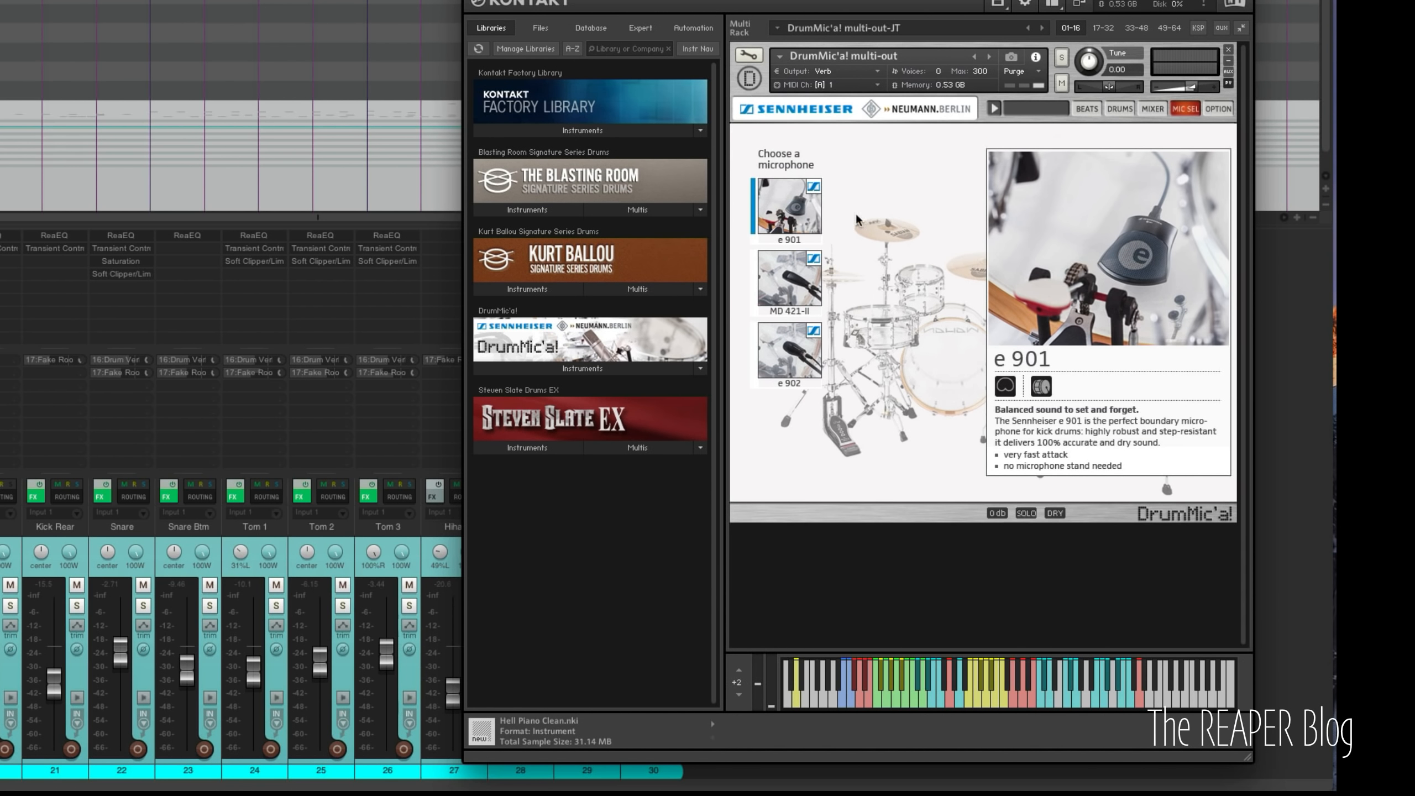
pyautogui.click(1120, 109)
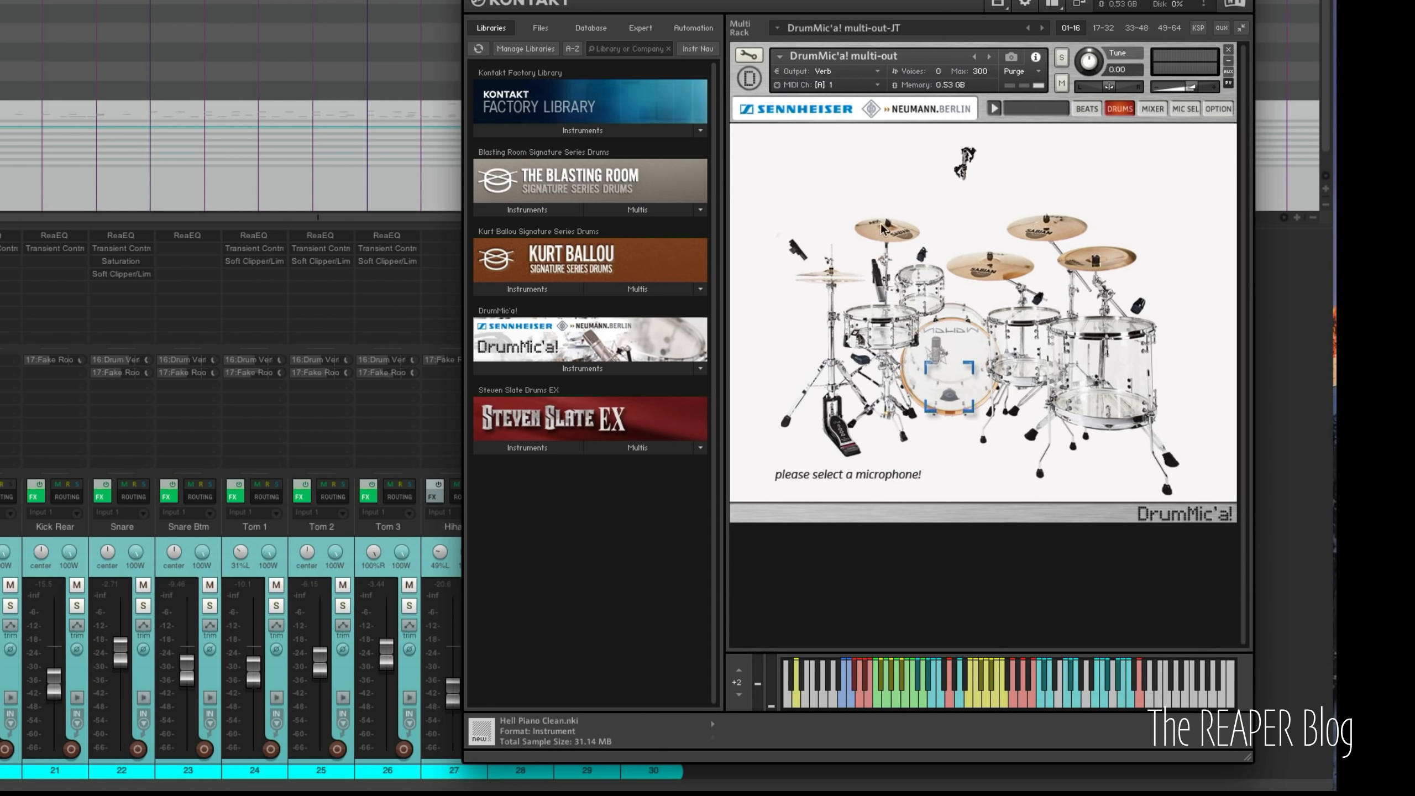
pyautogui.click(887, 337)
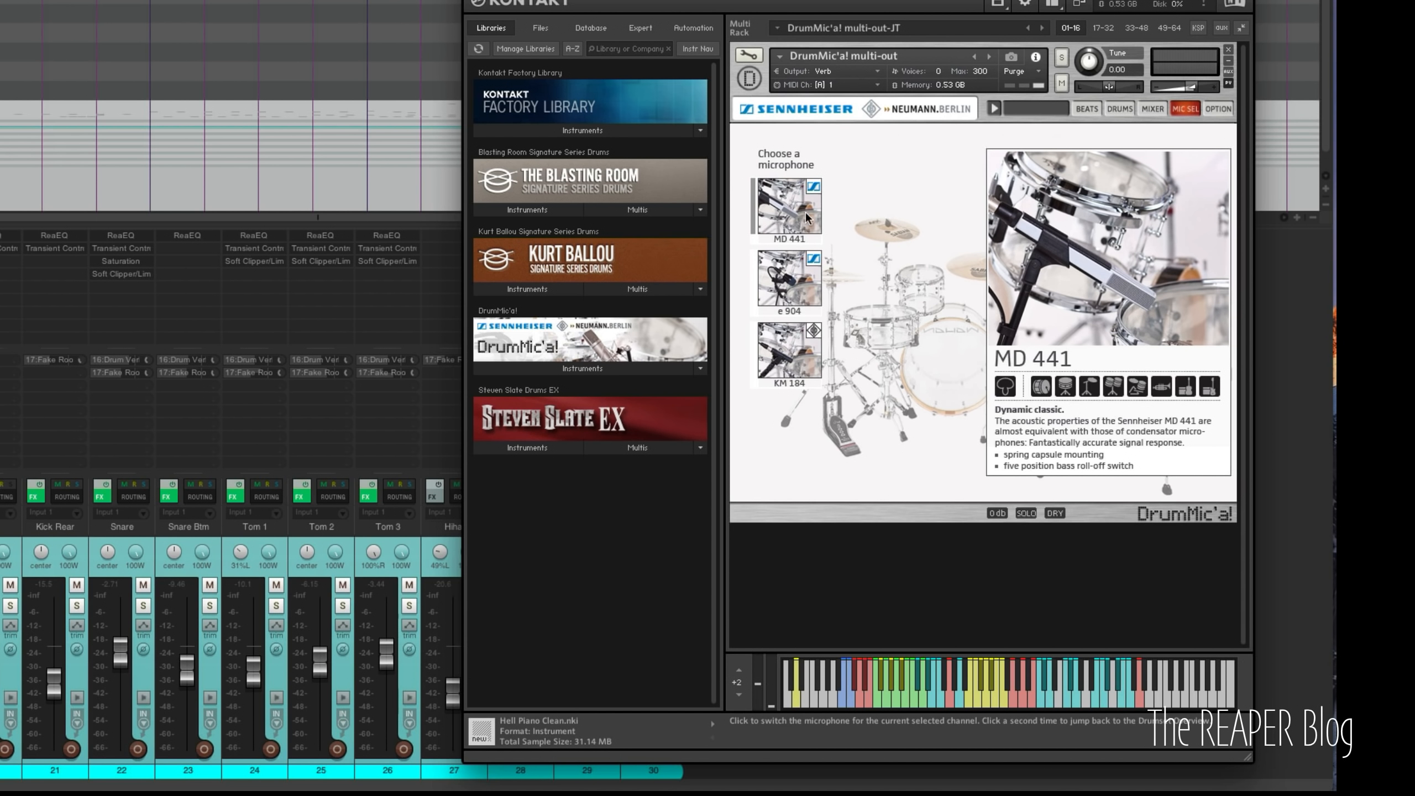
pyautogui.click(1120, 109)
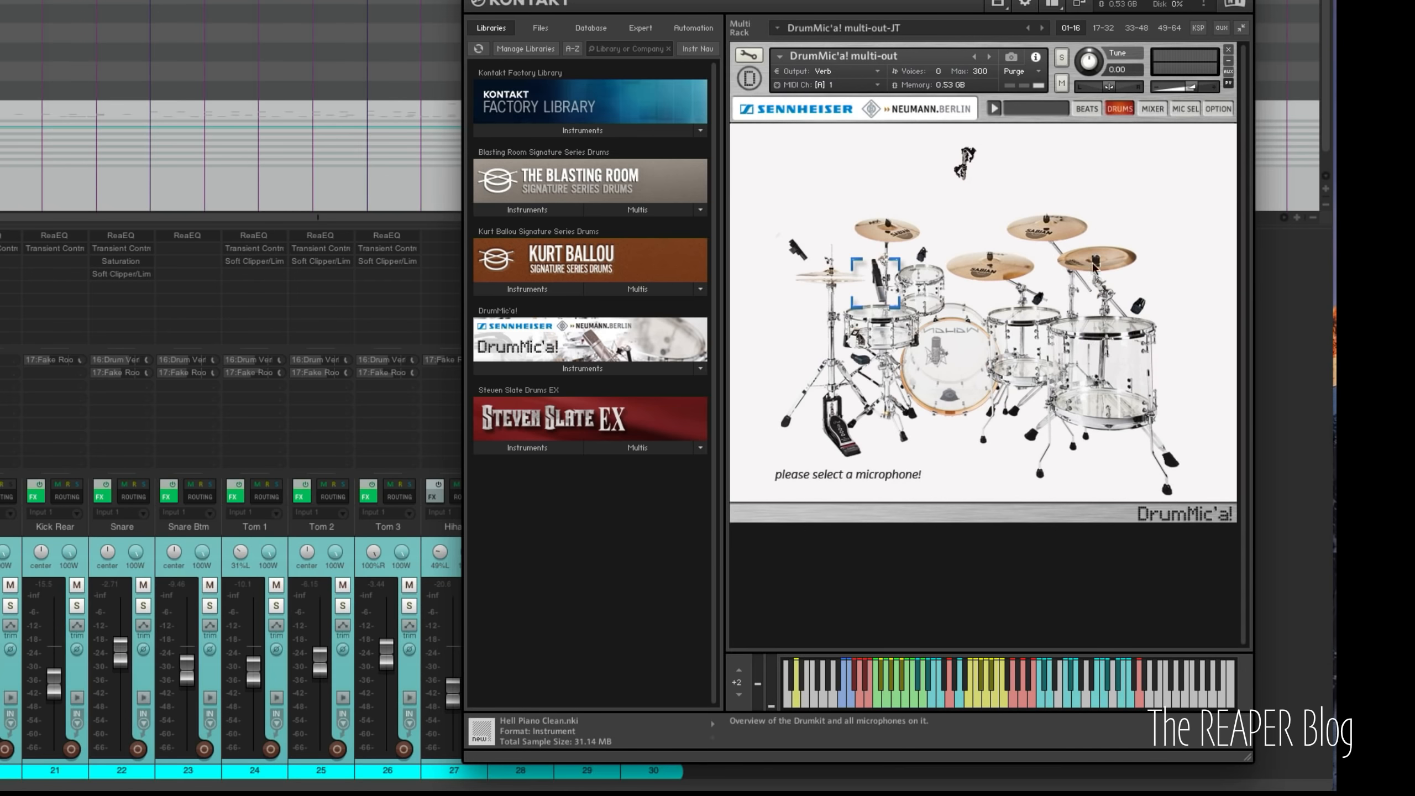
pyautogui.click(1042, 304)
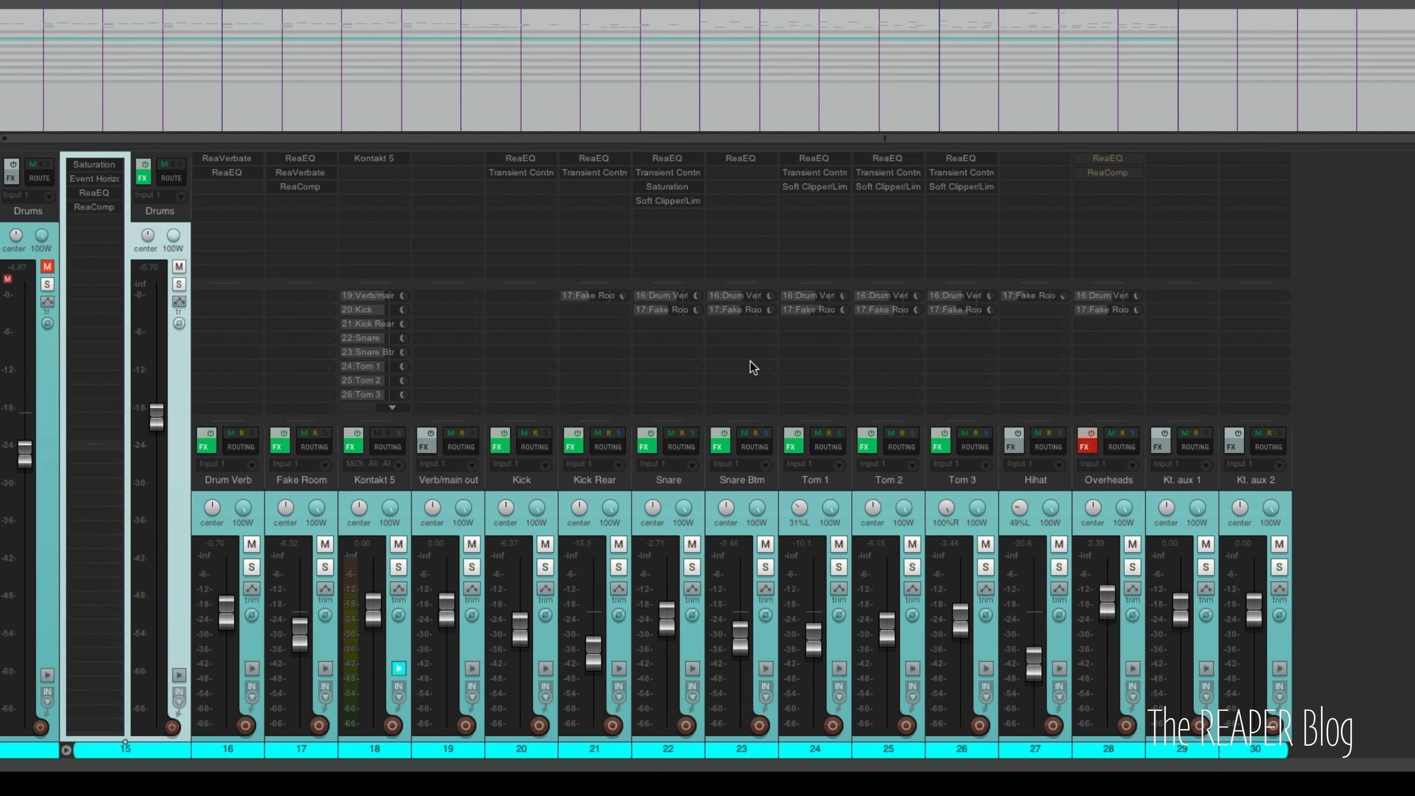
# Enable the Overheads track's effects and mute the Drum Verb and Fake Room tracks.
pyautogui.click(1086, 446)
pyautogui.click(223, 488)
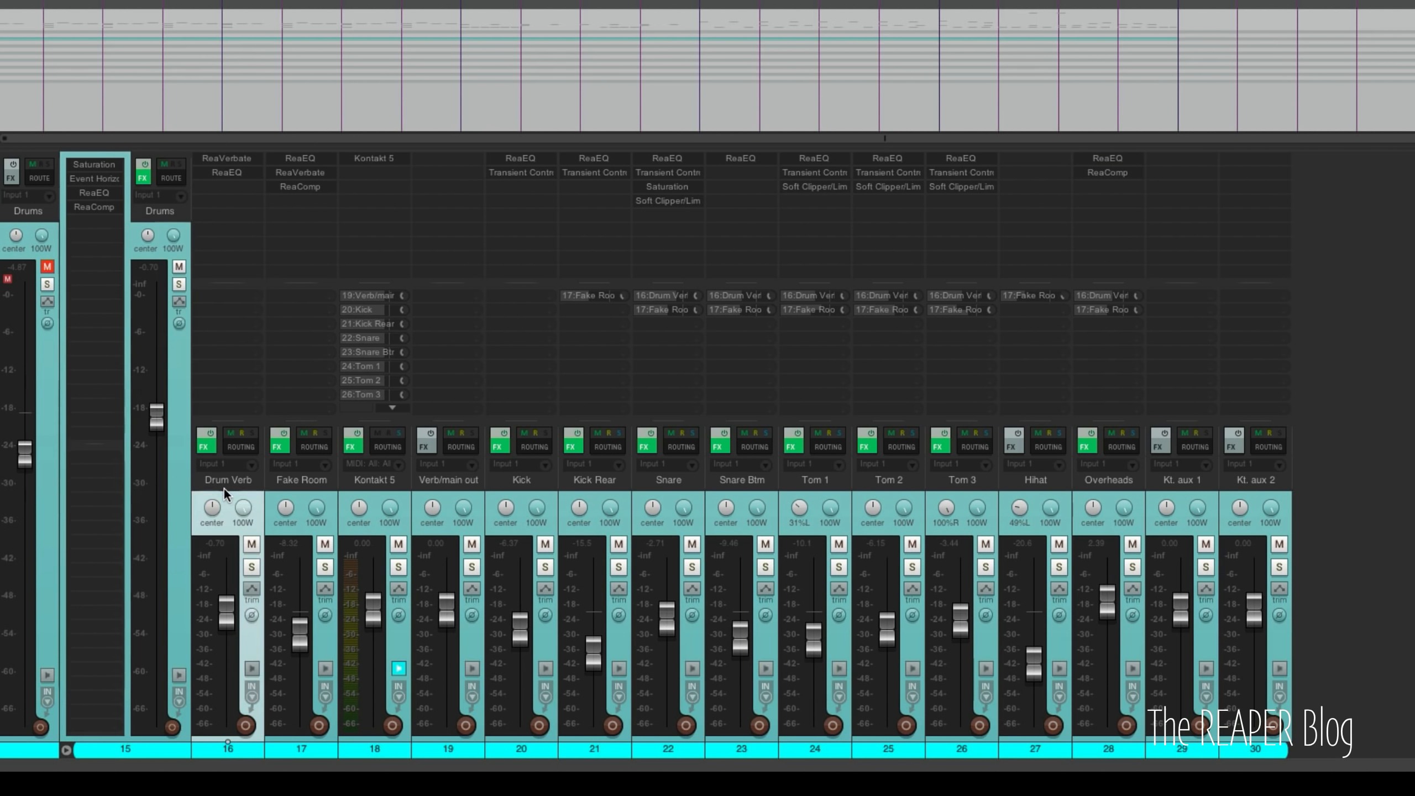
pyautogui.click(287, 489)
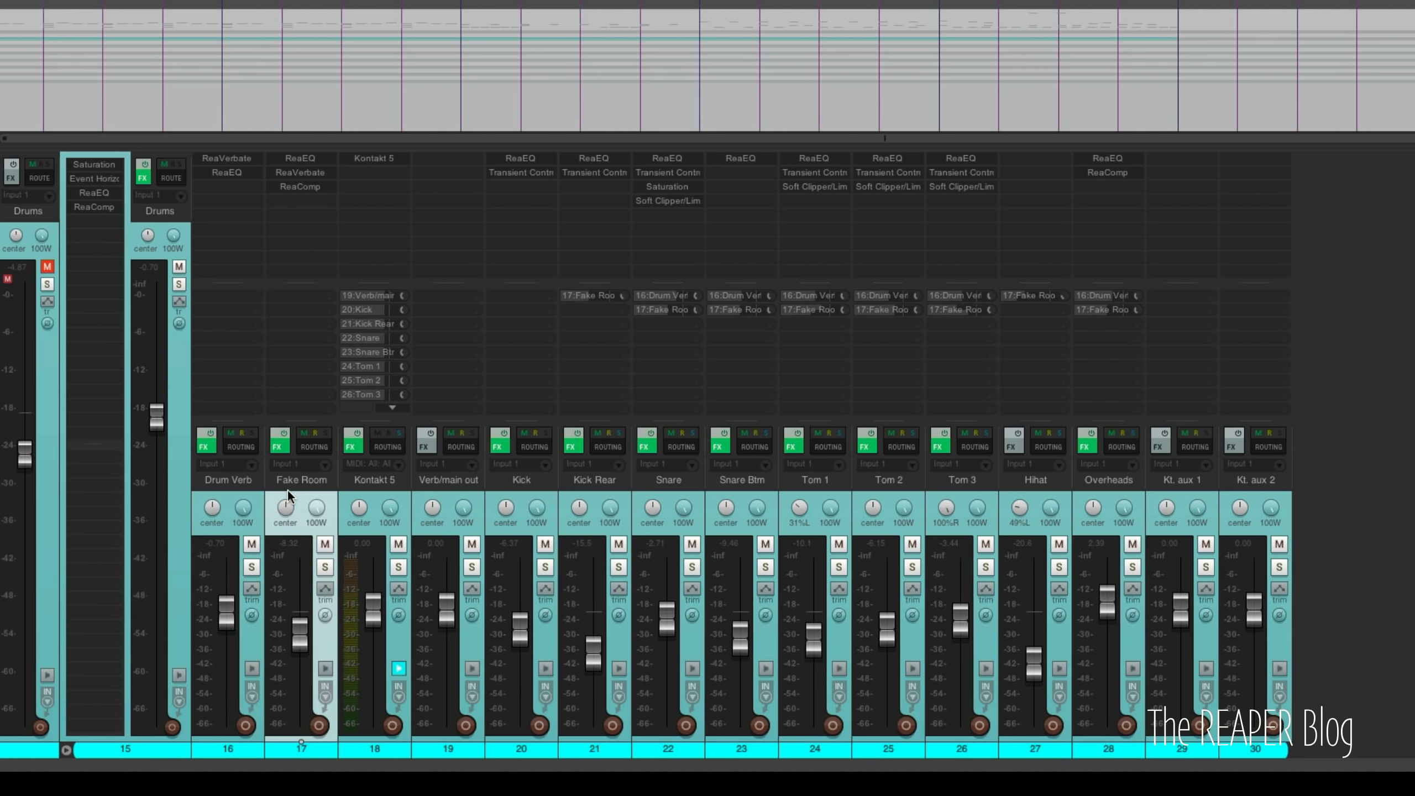
pyautogui.press('F5')
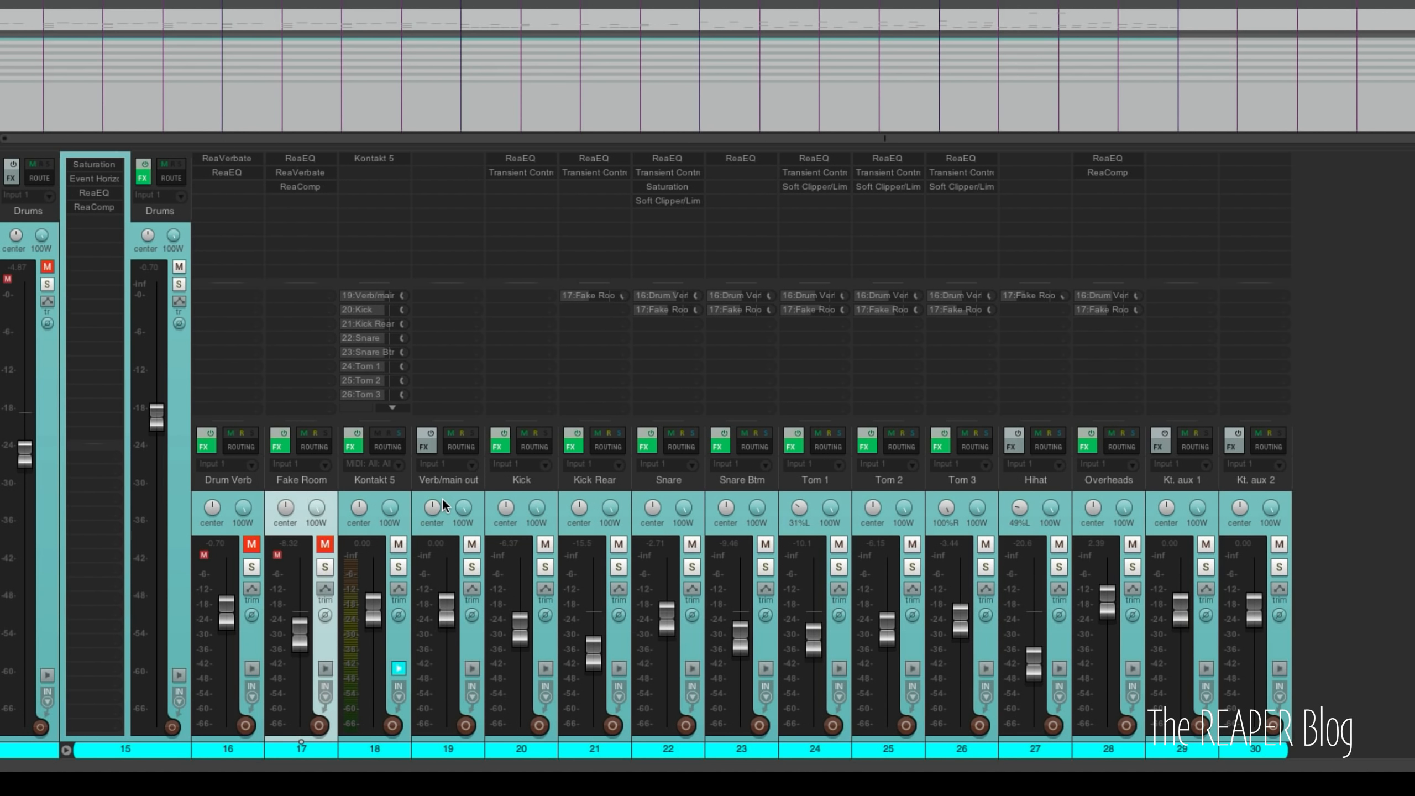
# Bypass the effects on the second Drums folder and the tracks from Verb/main out to Overheads, and play back the raw drums.
pyautogui.click(144, 170)
pyautogui.click(449, 497)
pyautogui.keyDown('shift'); pyautogui.click(1105, 496); pyautogui.keyUp('shift')
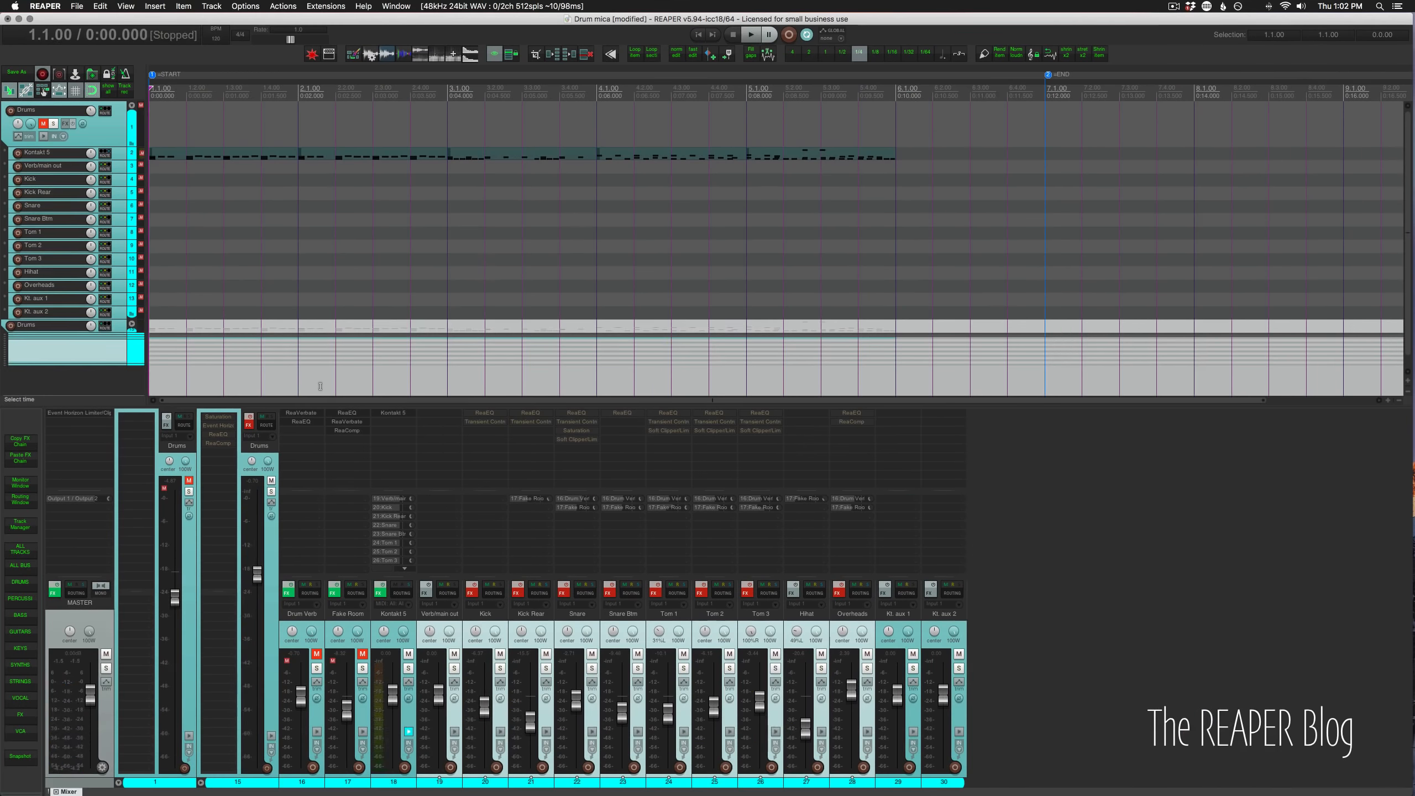
pyautogui.press('space')
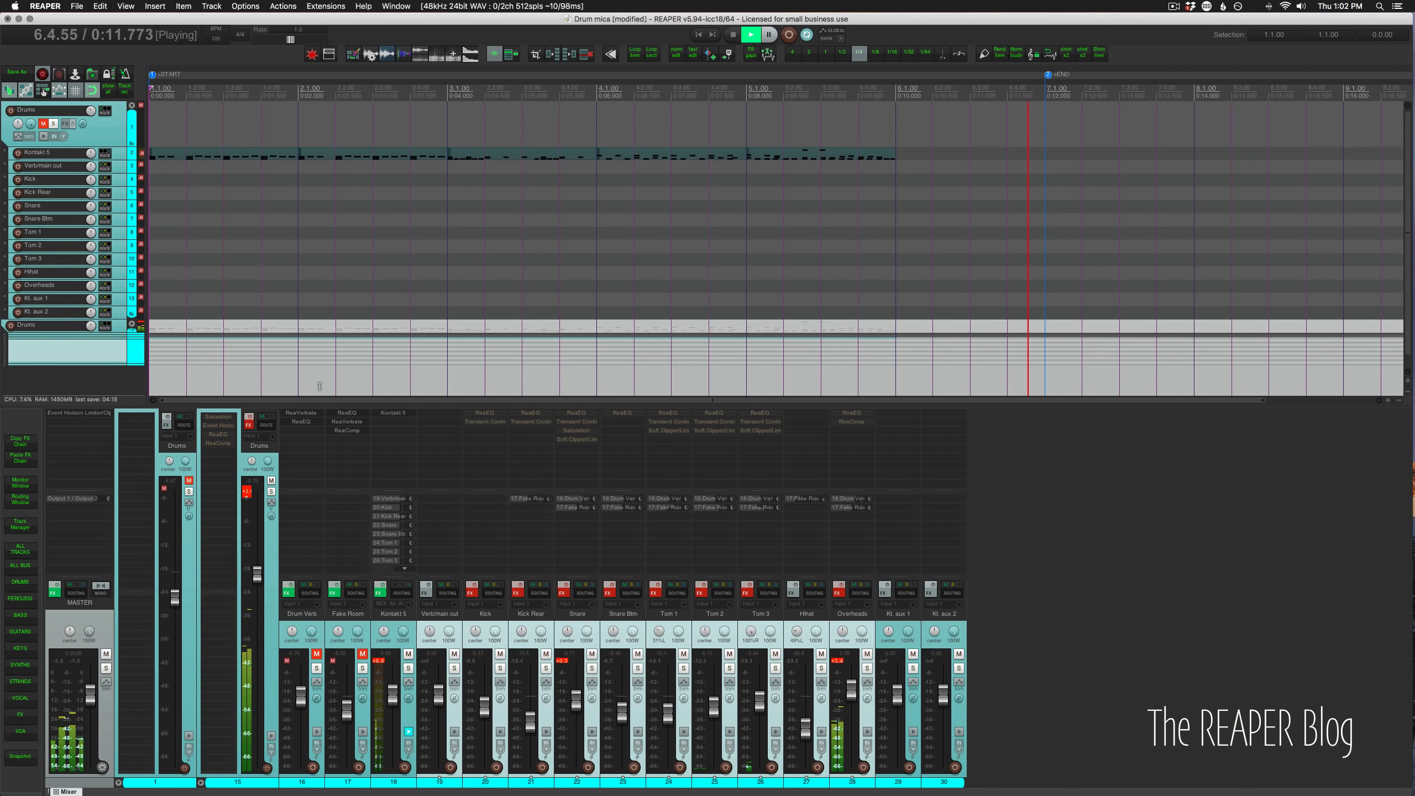
pyautogui.press('space')
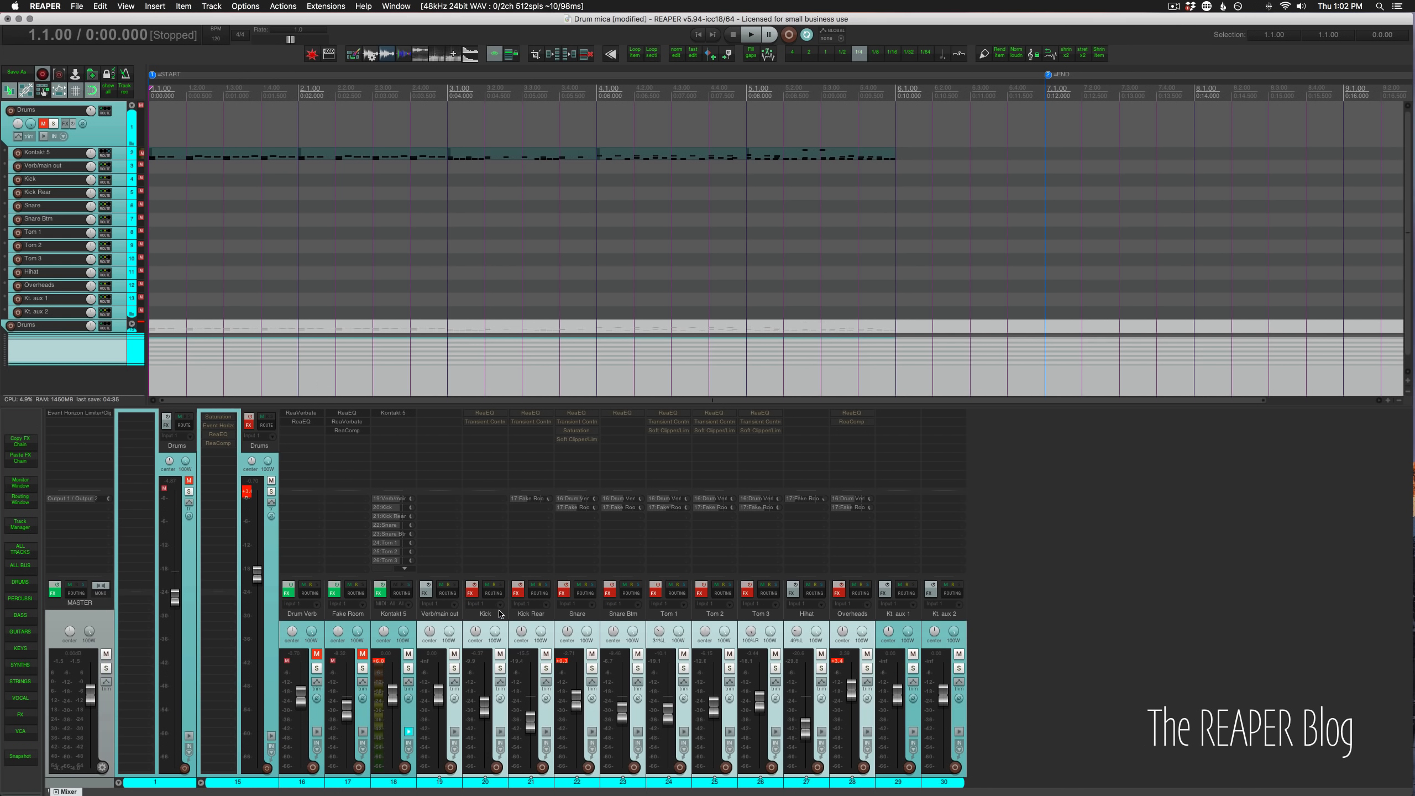
# Re-enable the drum tracks' effects with only ReaEQ active, and lay out the ReaEQ windows from Kick to Tom 2.
pyautogui.keyDown('super'); pyautogui.click(476, 586); pyautogui.keyUp('super')
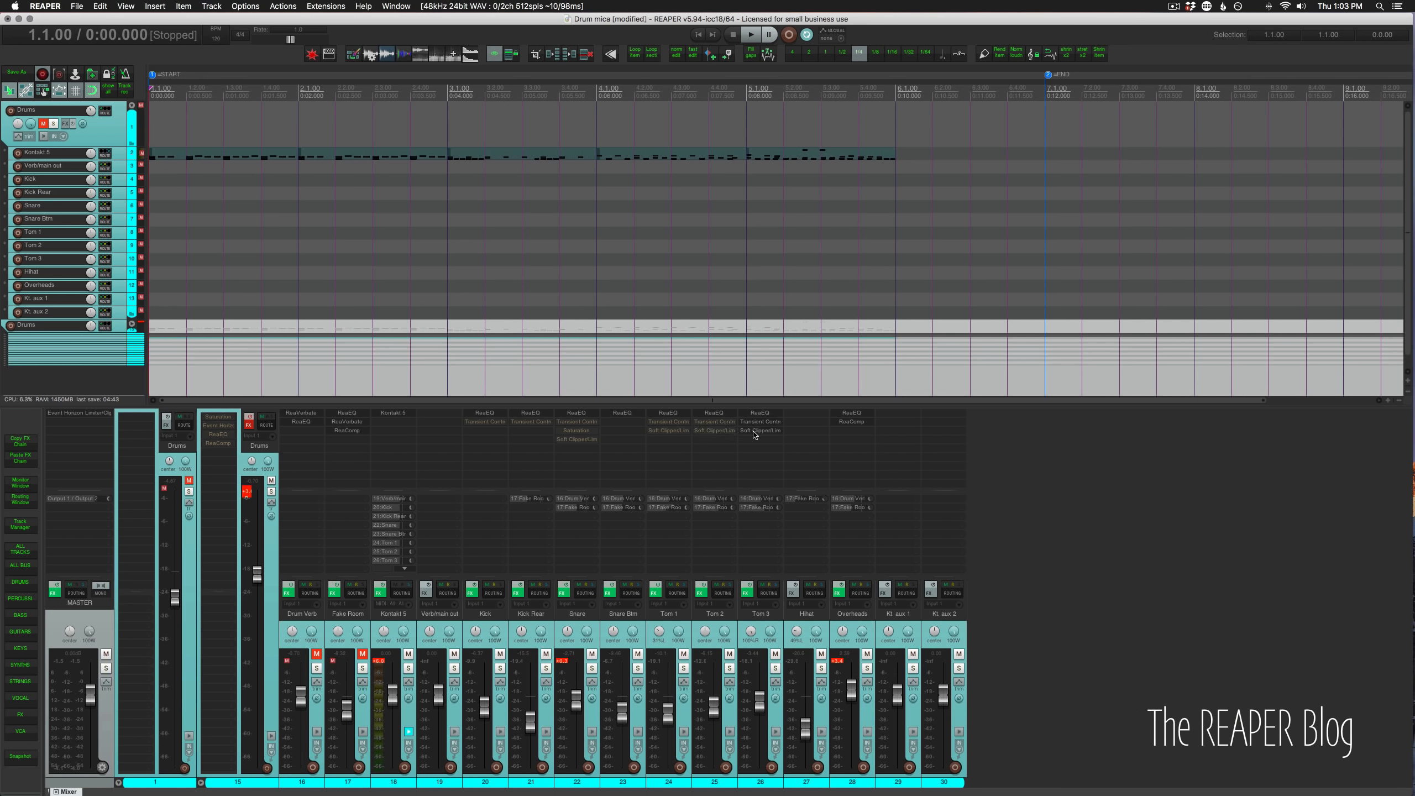
pyautogui.press('f')
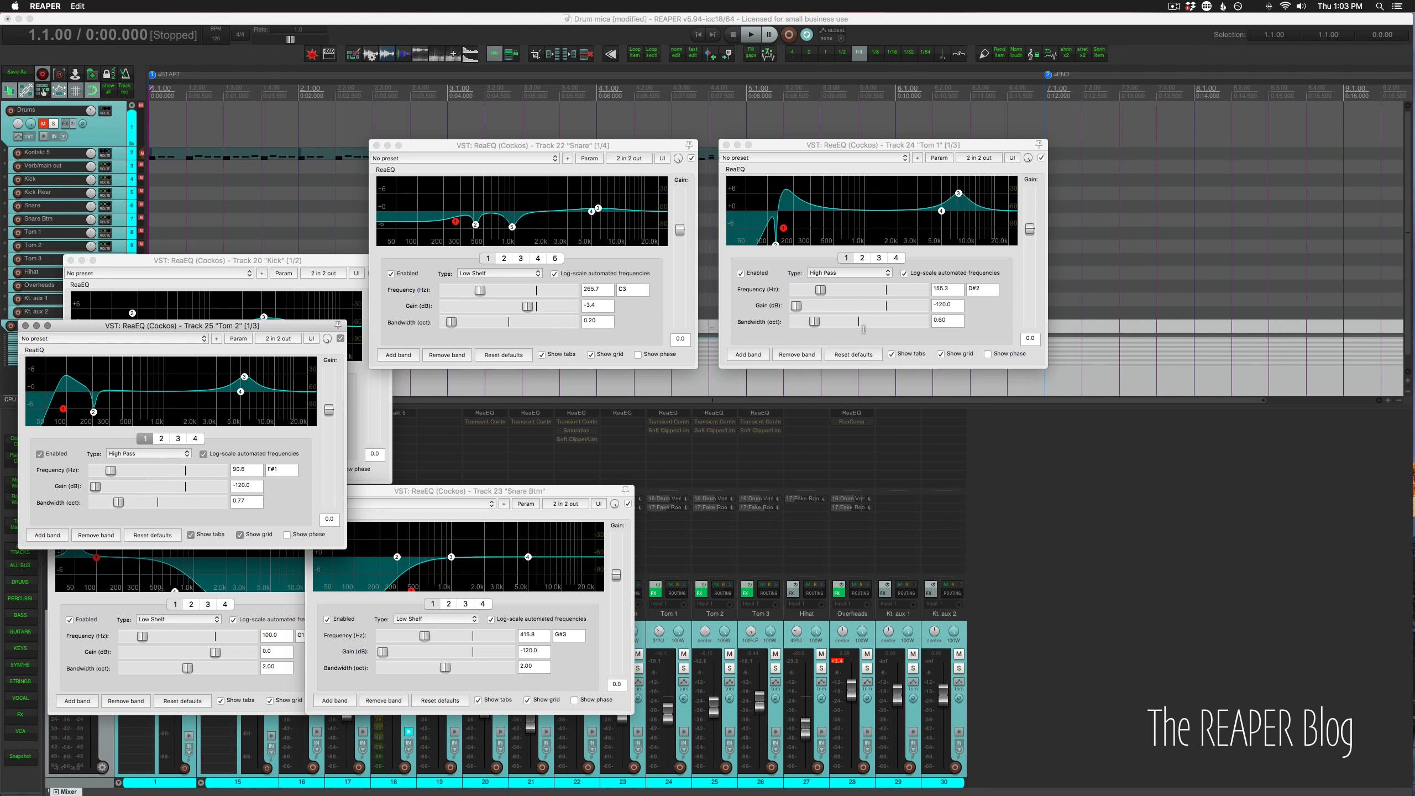
pyautogui.moveTo(186, 333); pyautogui.dragTo(1252, 165)
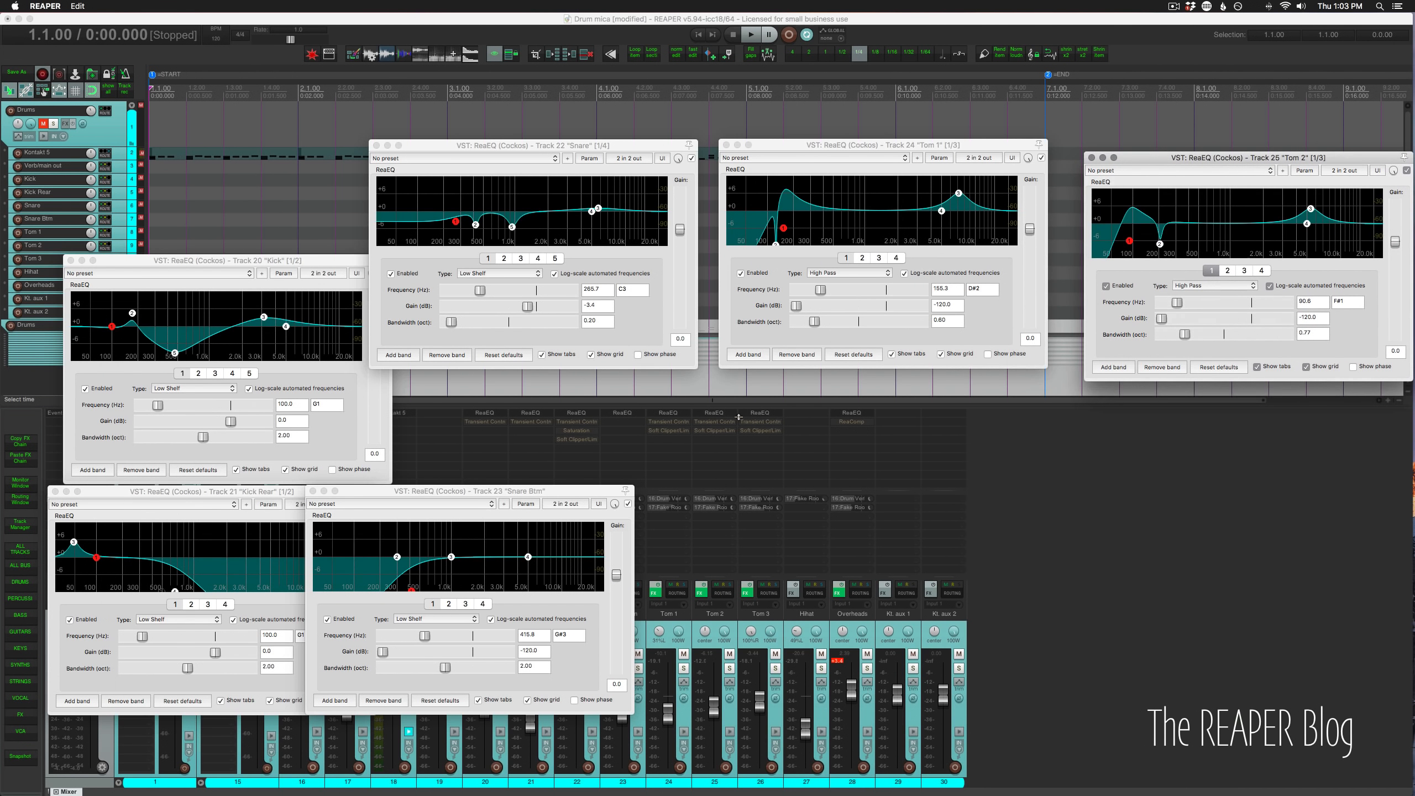
# Place the Tom 3 and Overheads ReaEQ windows beside the others and play back the drums with only EQ applied.
pyautogui.click(761, 413)
pyautogui.moveTo(167, 555); pyautogui.dragTo(818, 432)
pyautogui.click(853, 413)
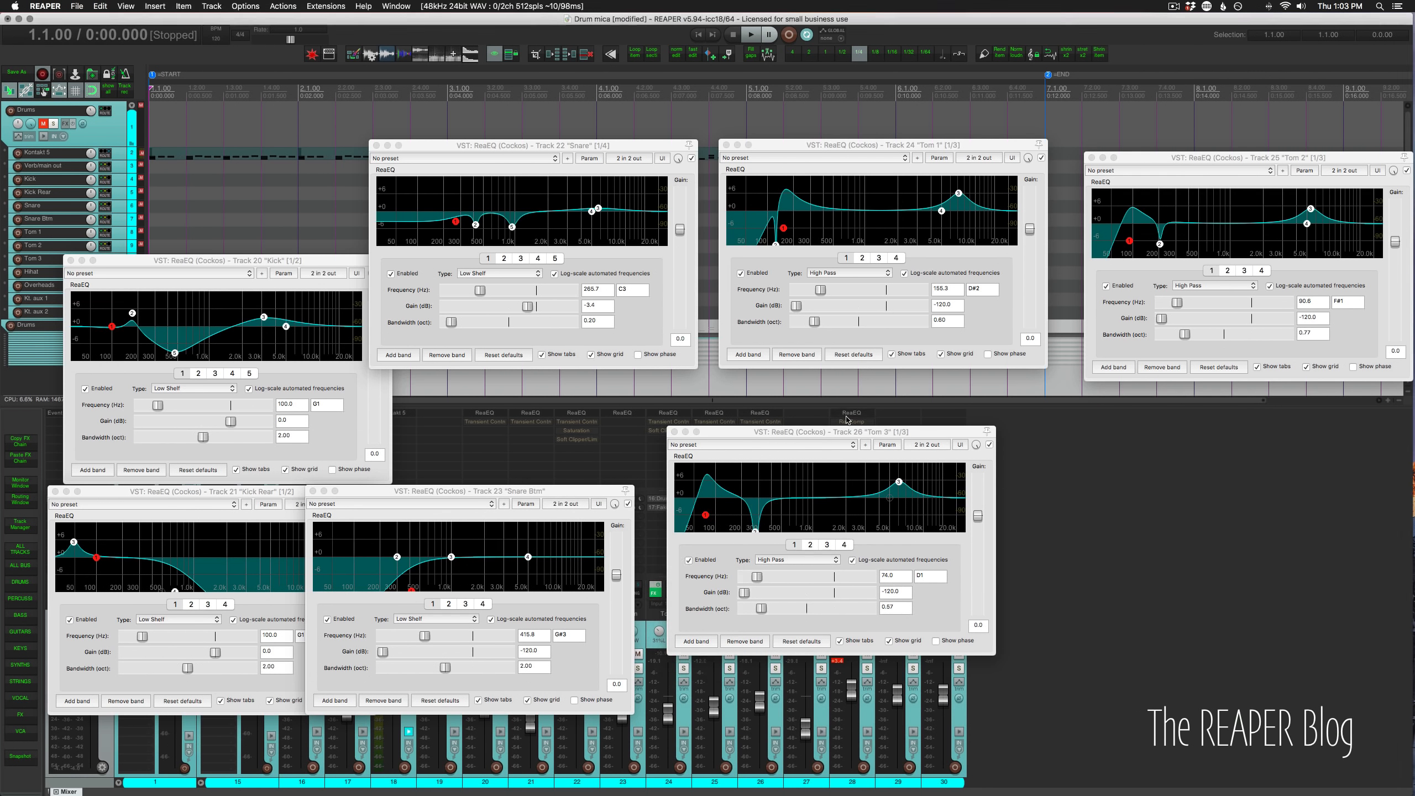
pyautogui.moveTo(602, 508); pyautogui.dragTo(1226, 427)
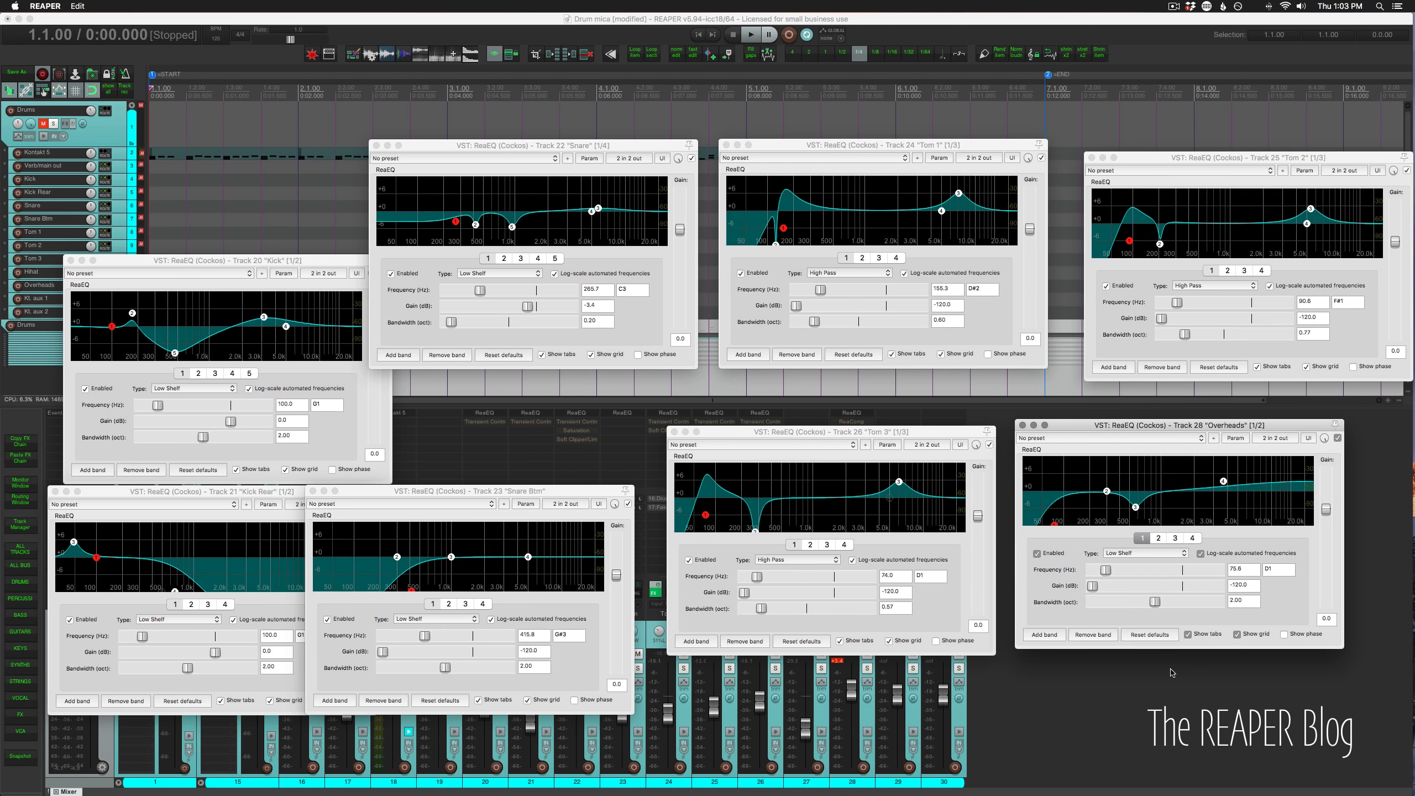
pyautogui.press('space')
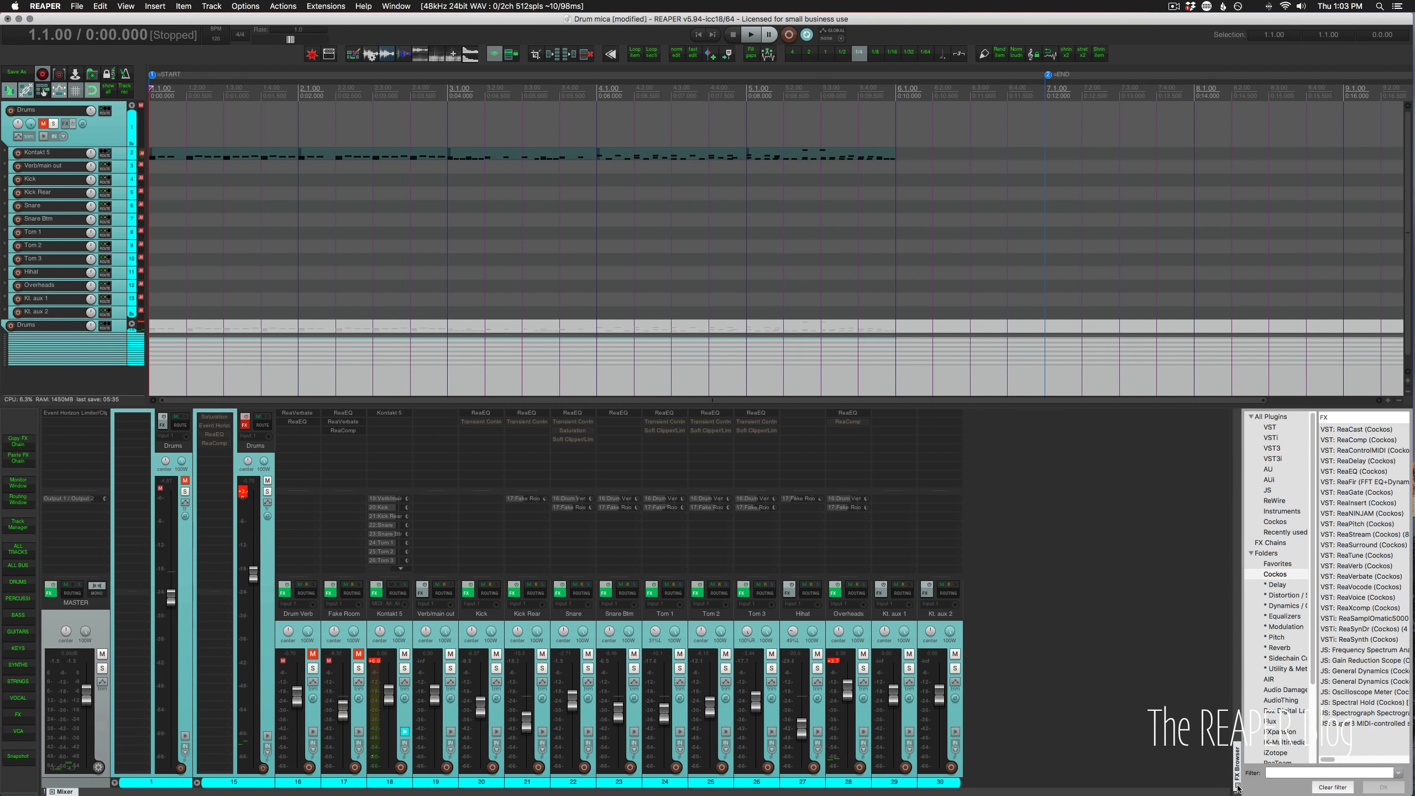
pyautogui.click(1236, 786)
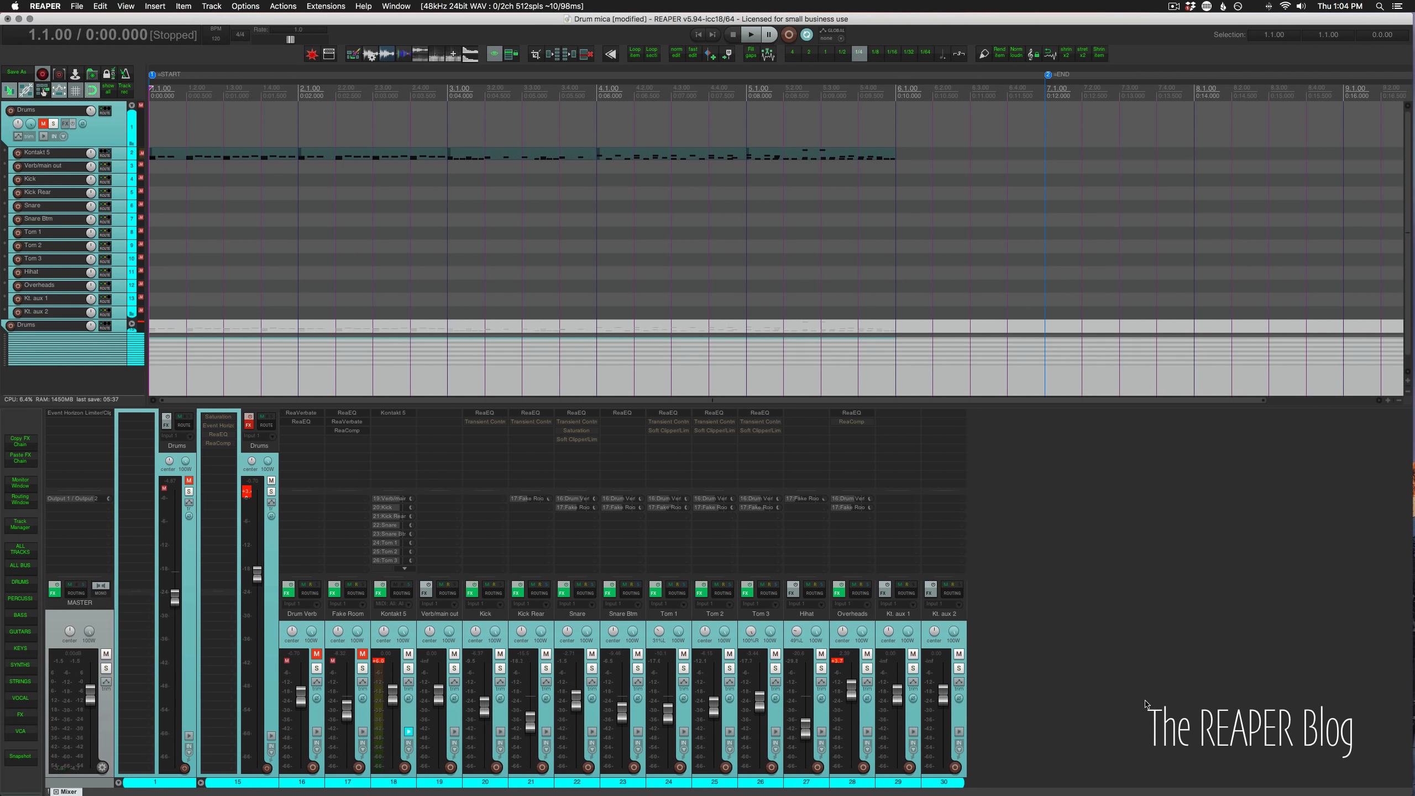
# Solo the Kick track and play it back with its ReaEQ window open.
pyautogui.click(501, 668)
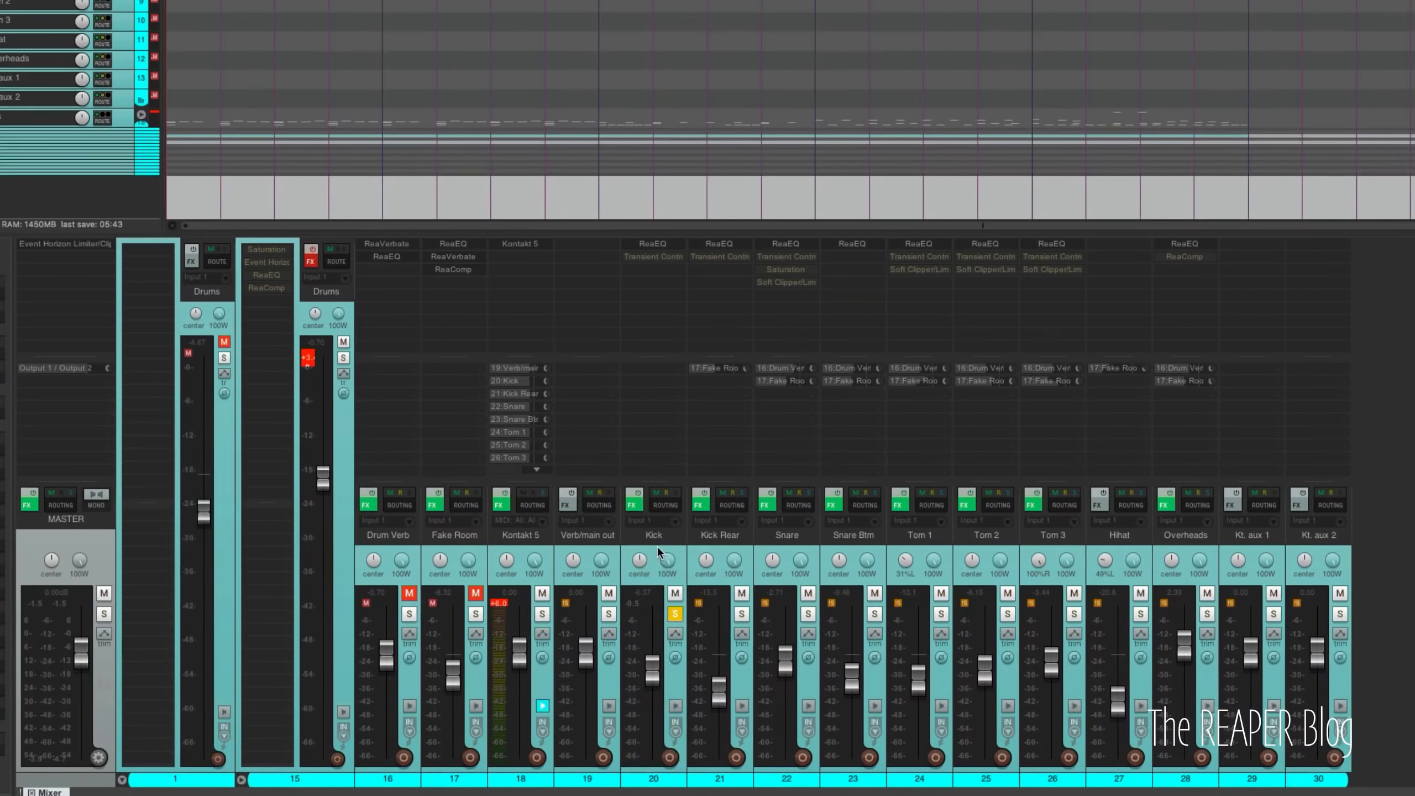
pyautogui.click(486, 621)
pyautogui.press('space')
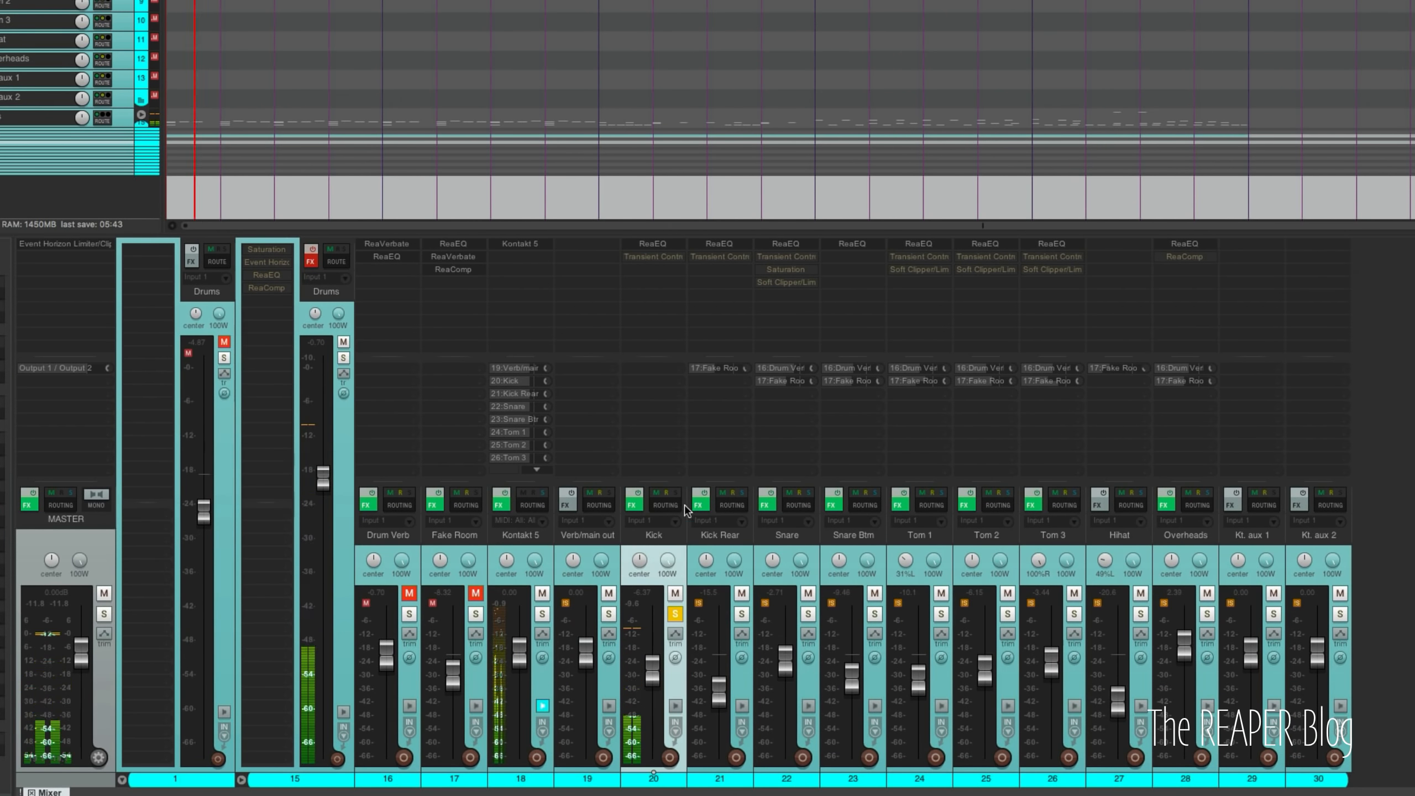
pyautogui.click(660, 245)
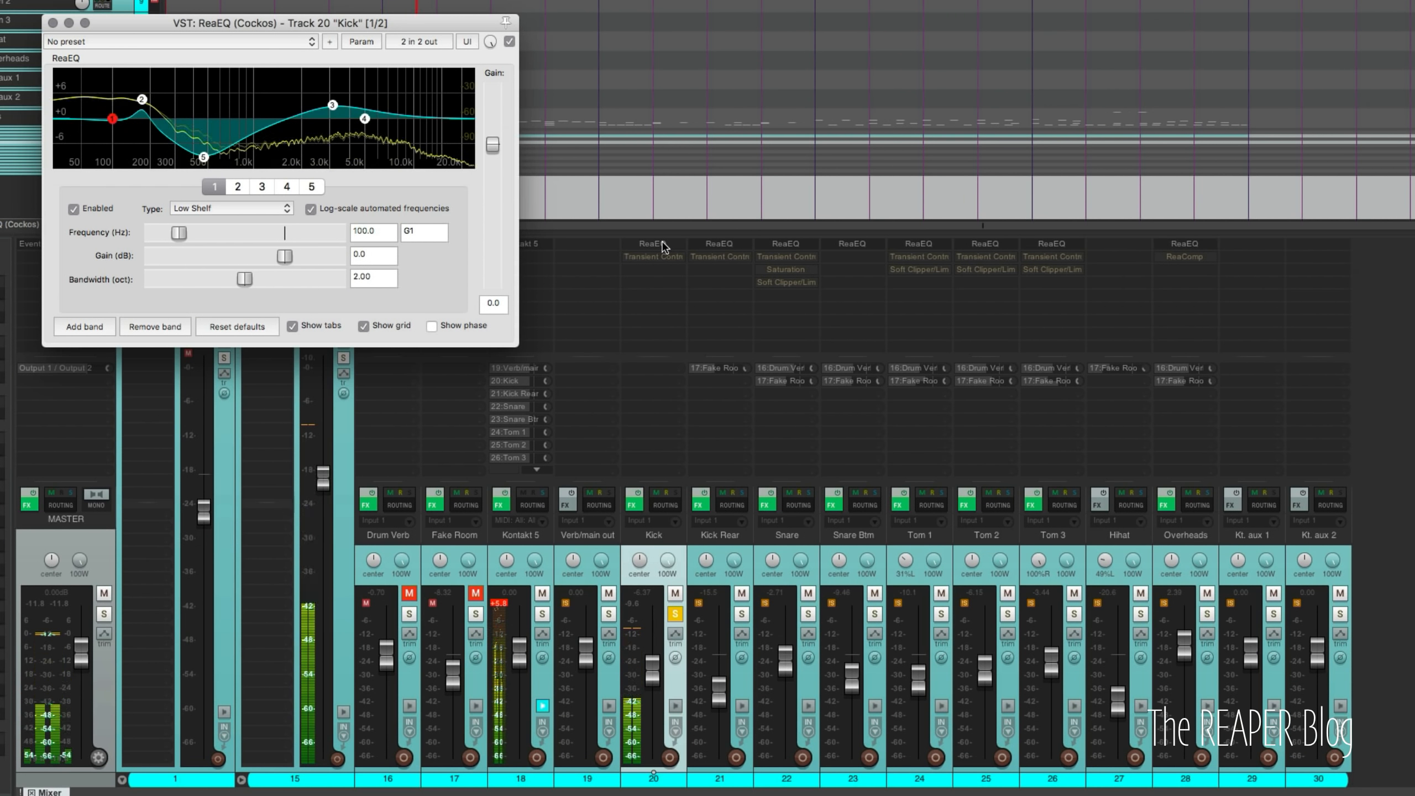
pyautogui.press('space')
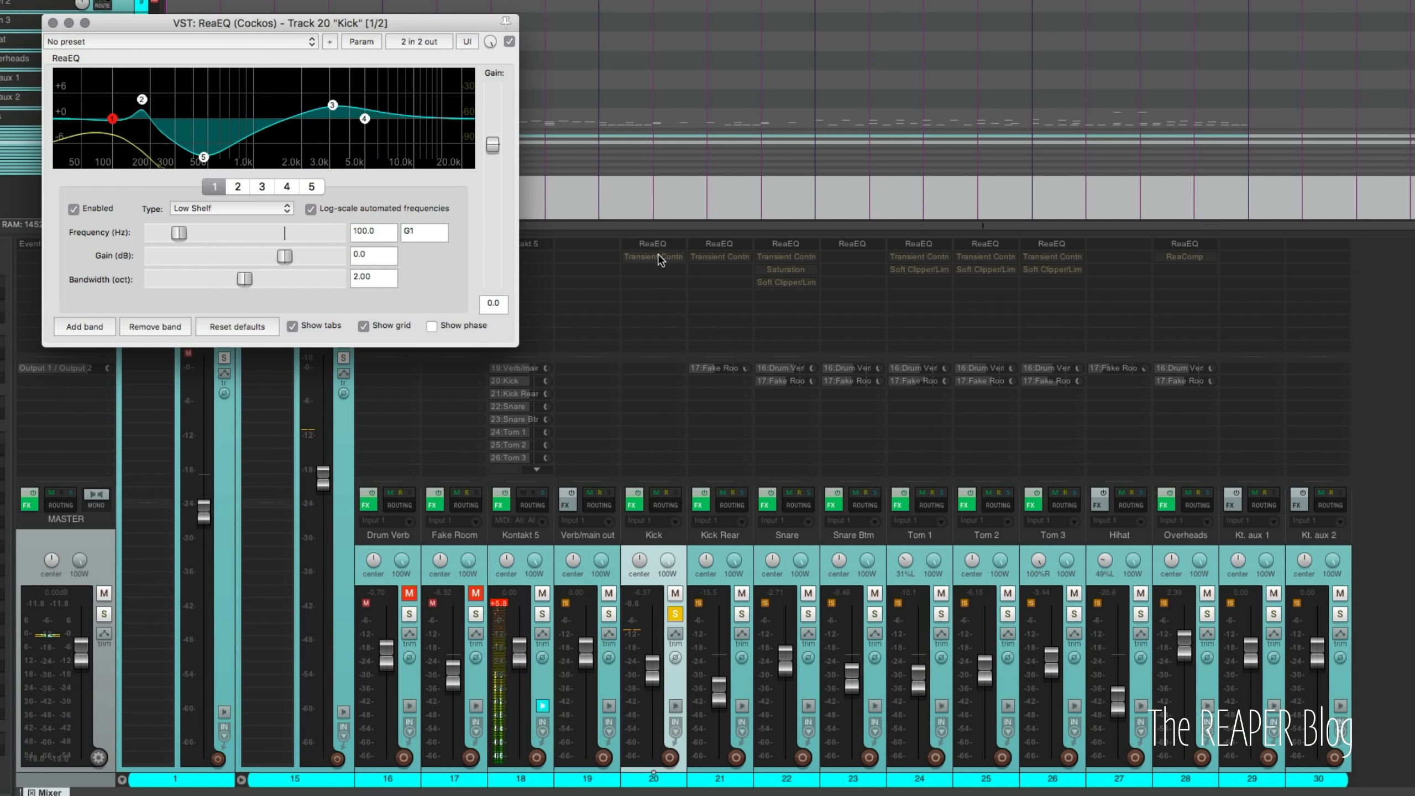
# Enable the Kick track's Transient Controller and place its window directly below the ReaEQ window.
pyautogui.keyDown('shift'); pyautogui.click(658, 256); pyautogui.keyUp('shift')
pyautogui.click(658, 258)
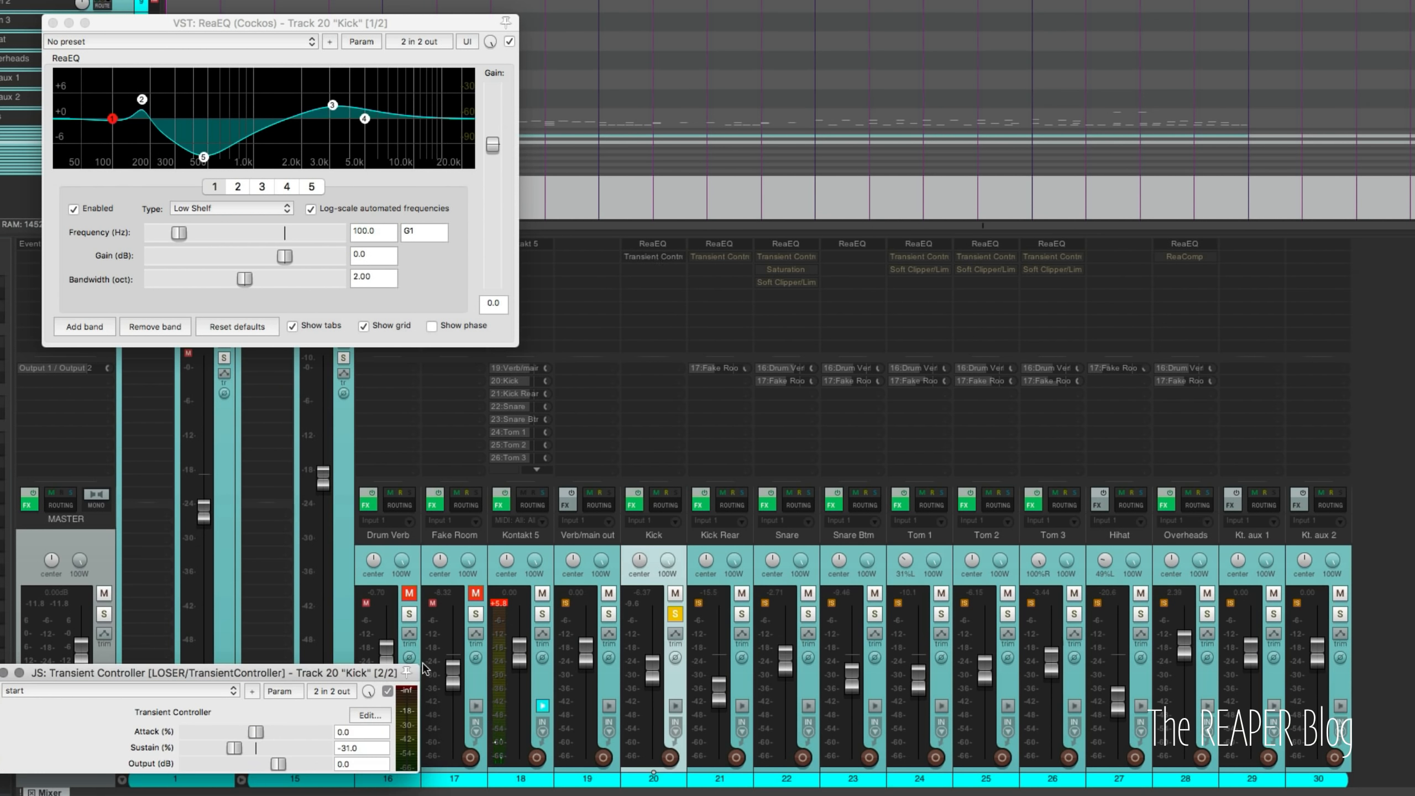
pyautogui.moveTo(357, 674); pyautogui.dragTo(436, 363)
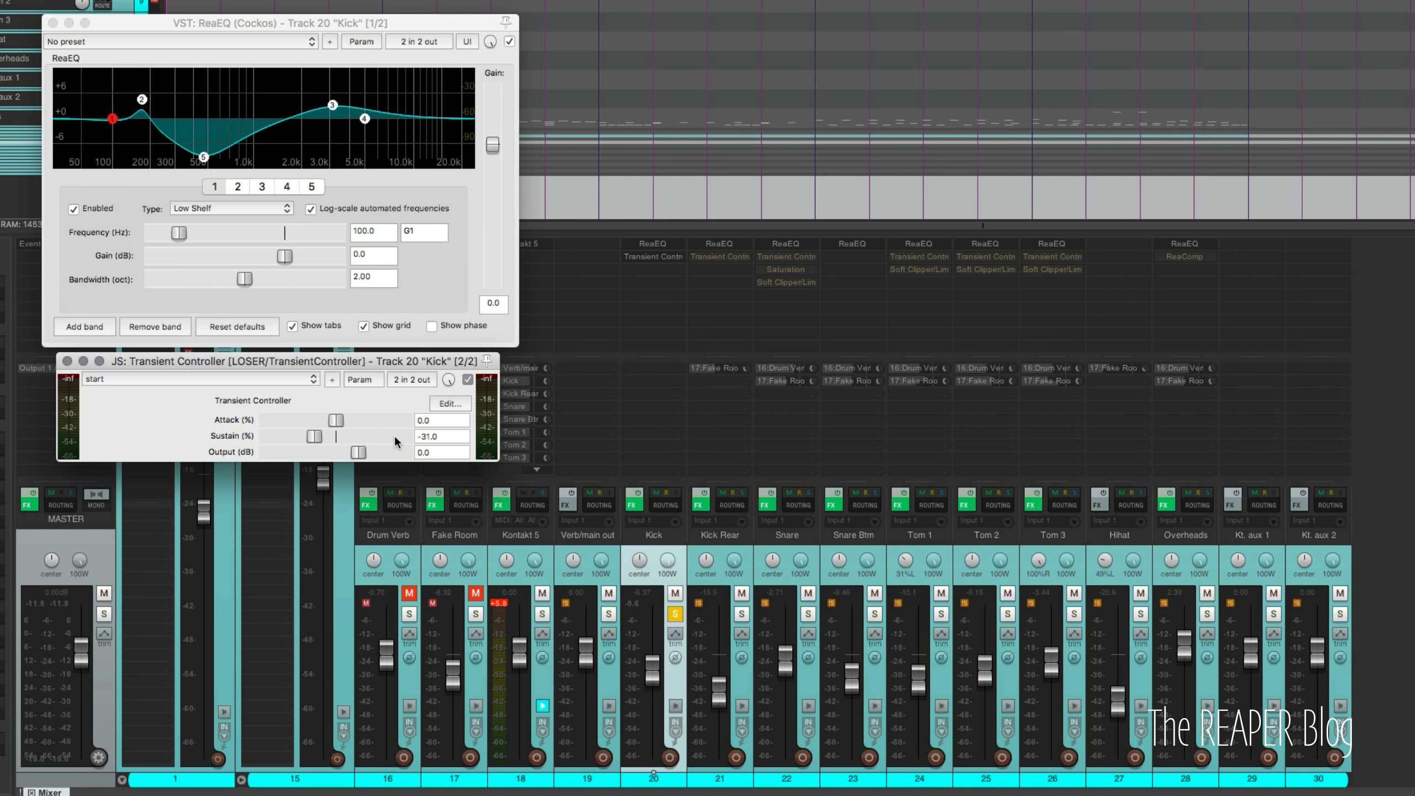
# Compare the soloed kick with Transient Controller bypassed and active during playback, and close both effect windows.
pyautogui.press('space')
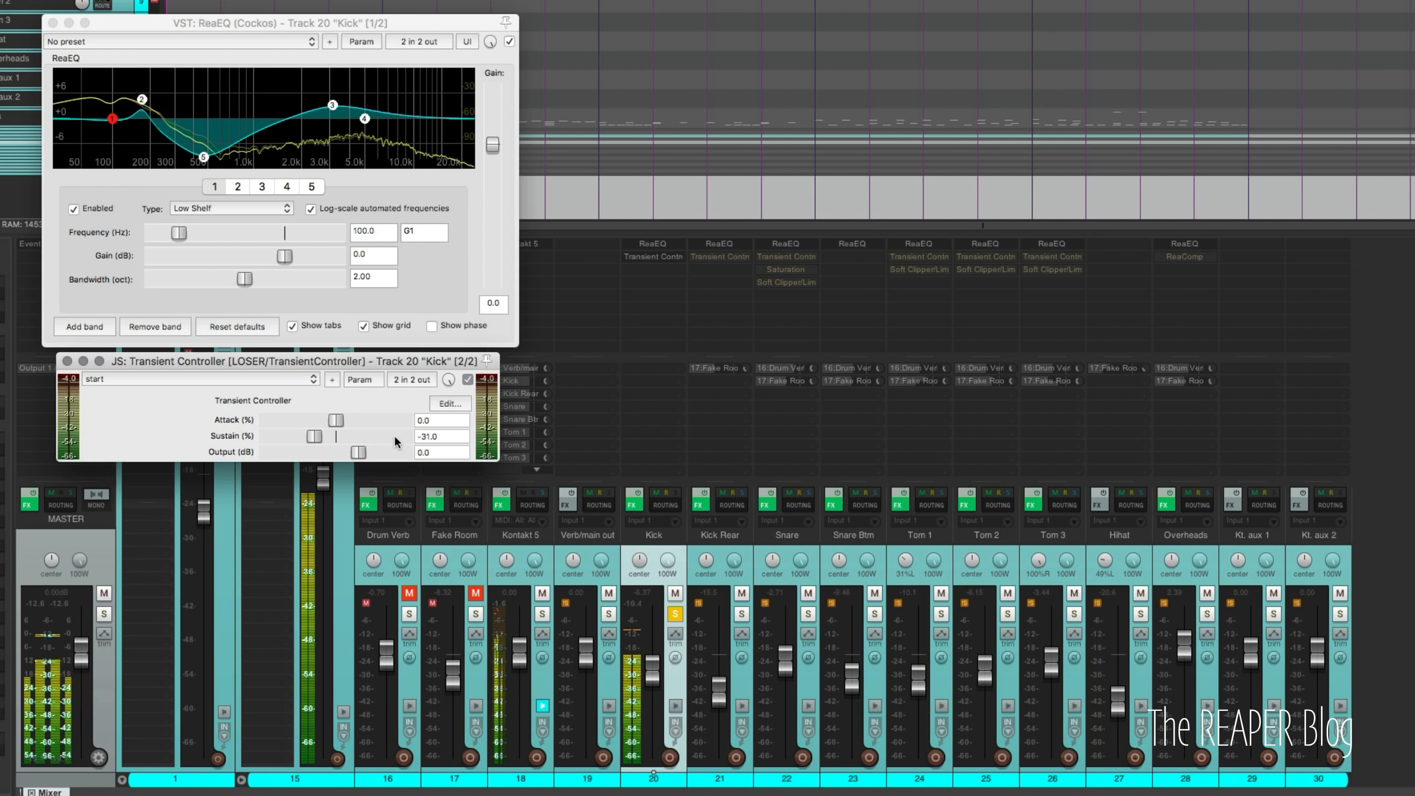
pyautogui.click(467, 379)
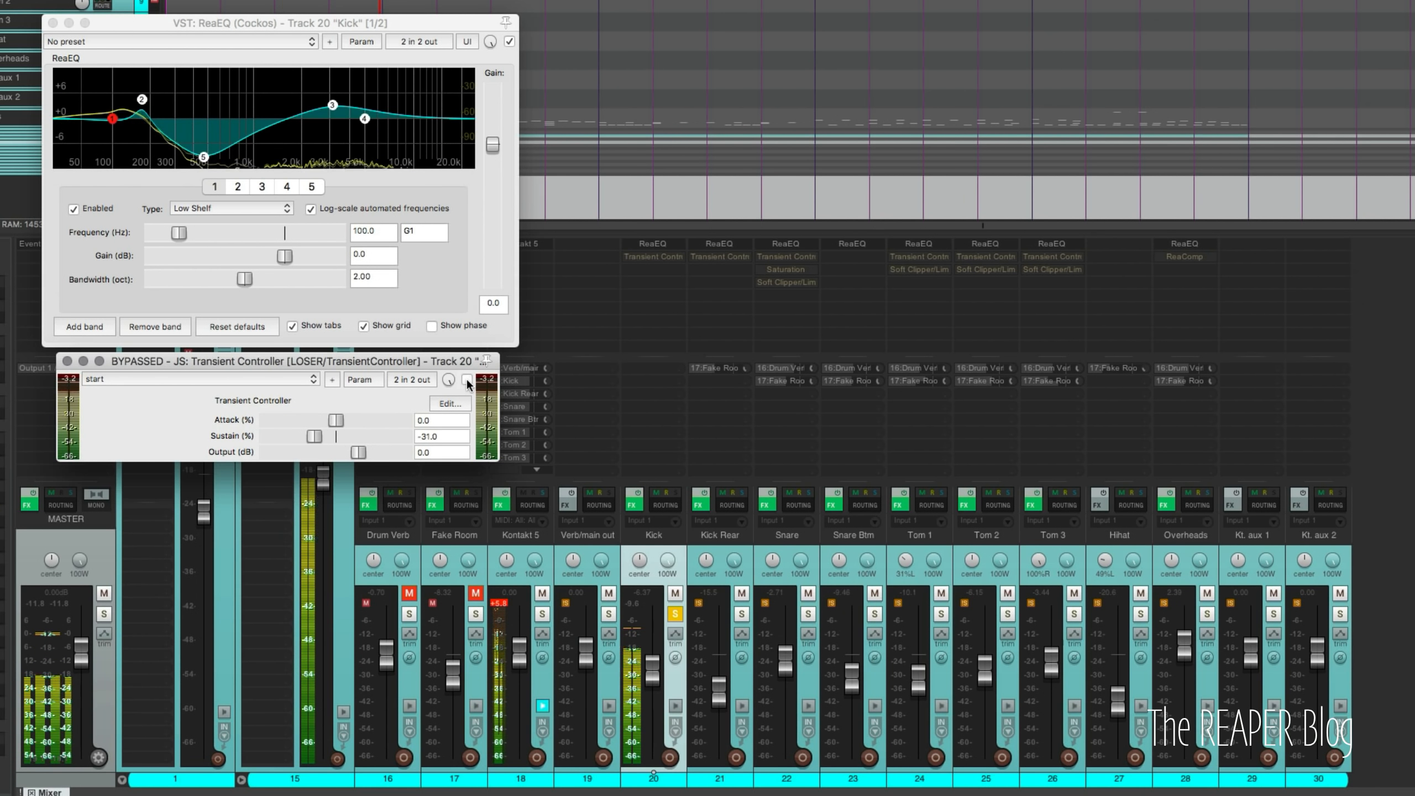
pyautogui.click(467, 379)
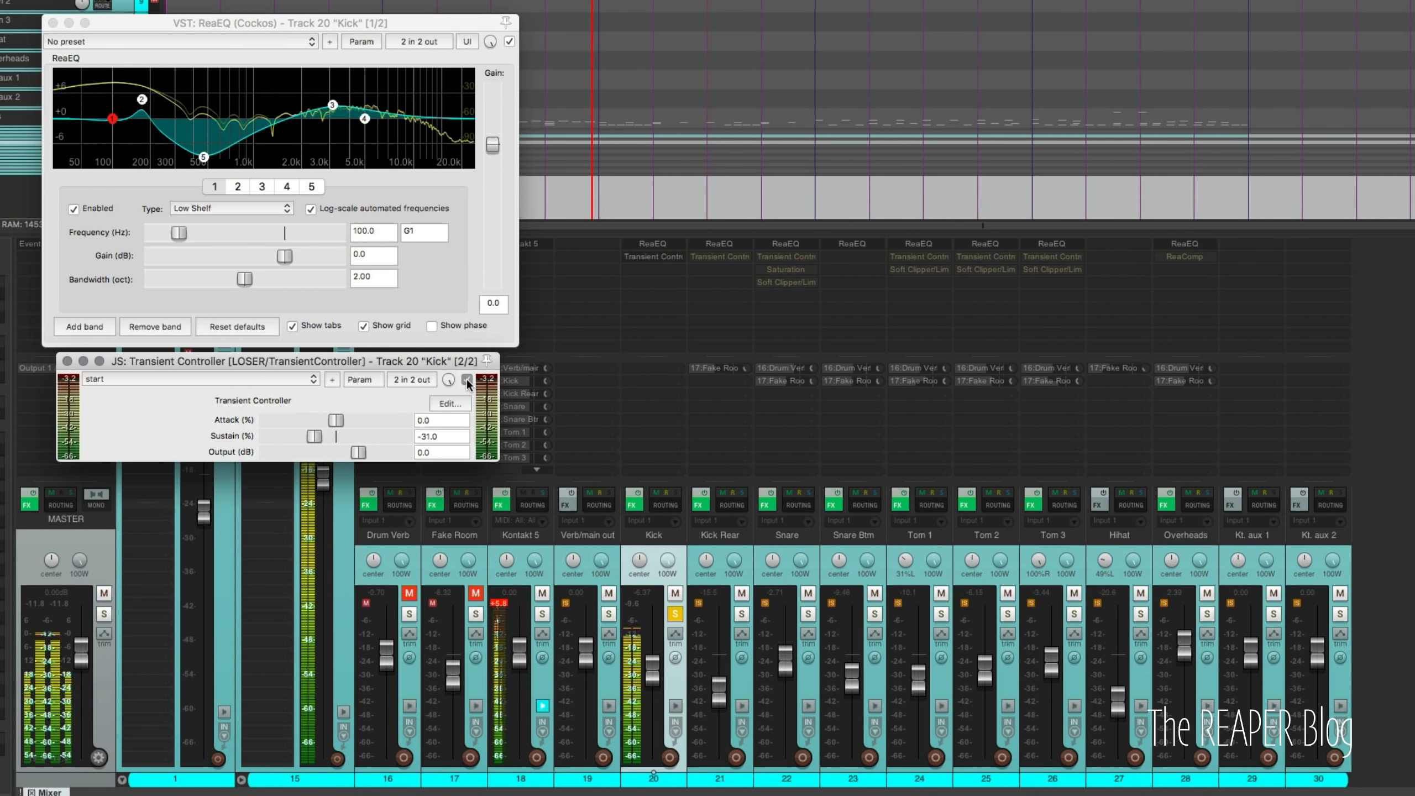
pyautogui.press('space')
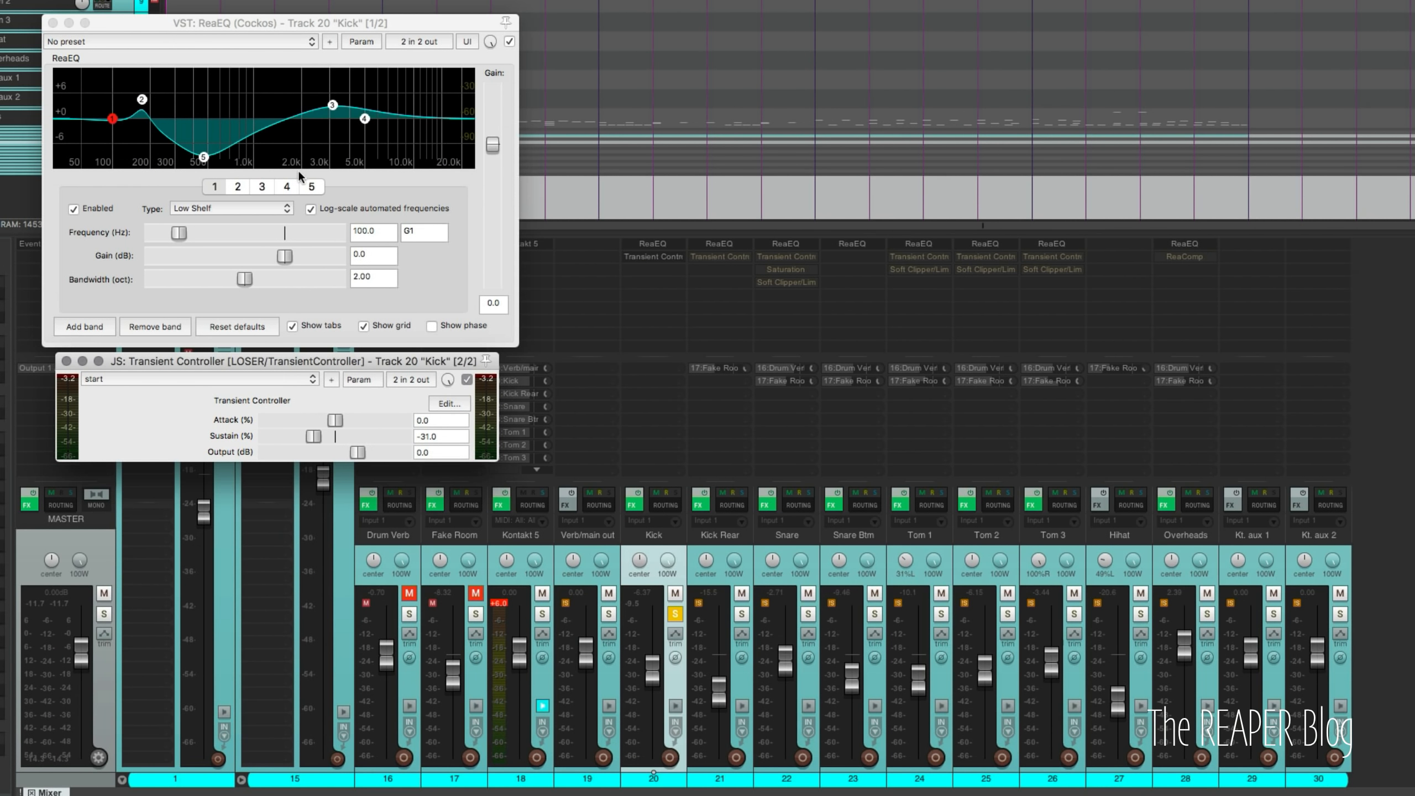
pyautogui.click(67, 361)
pyautogui.click(53, 22)
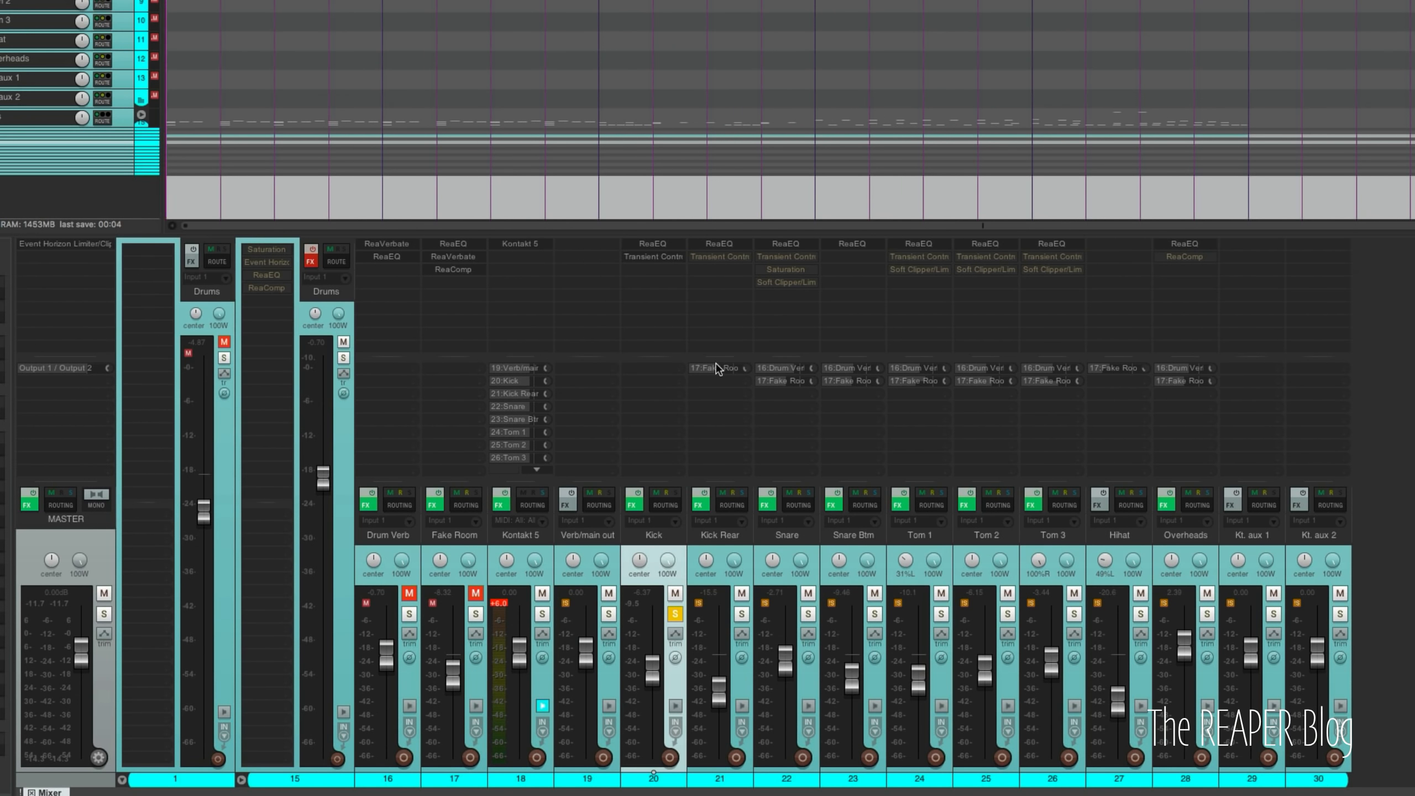
# Solo Kick Rear instead of Kick and play it back with its ReaEQ window open.
pyautogui.click(741, 614)
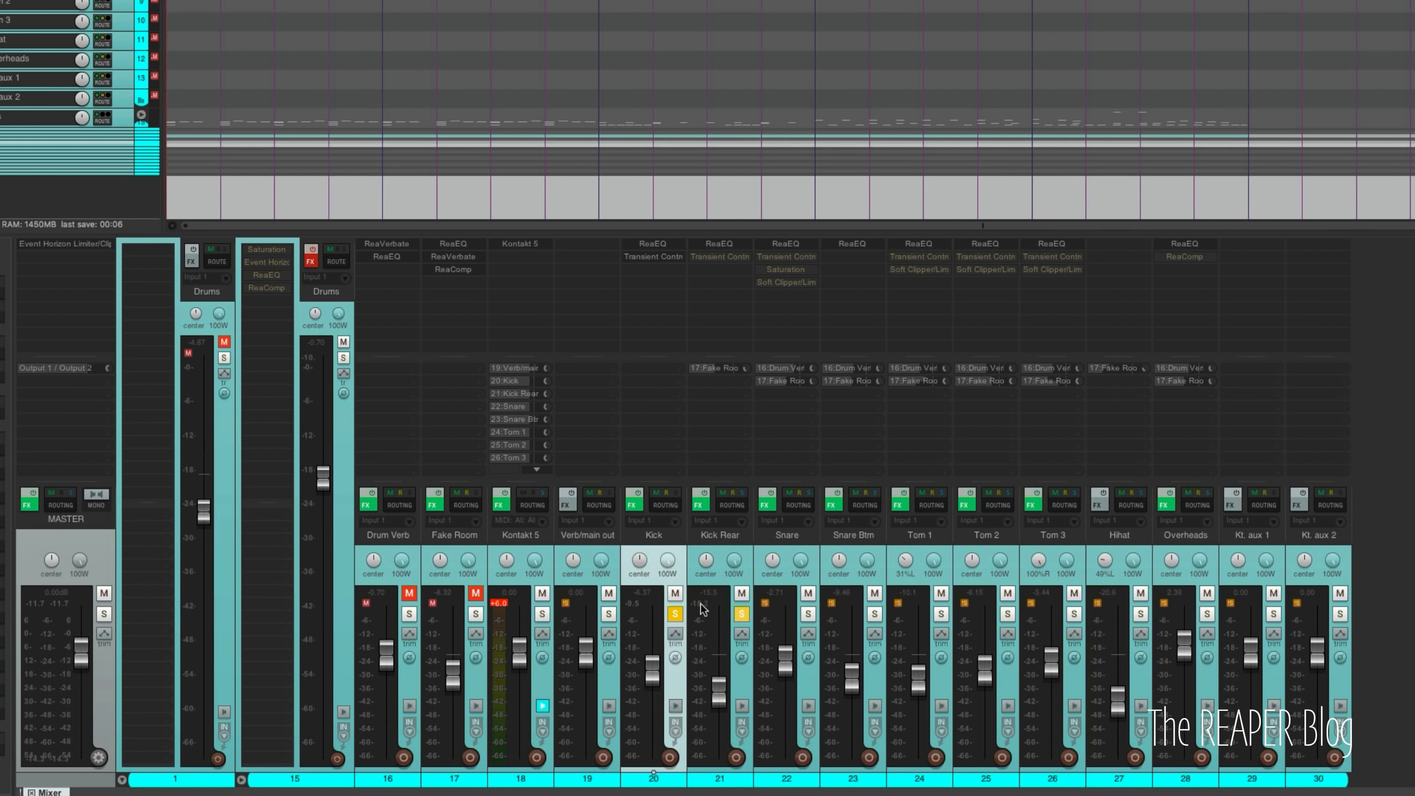
pyautogui.click(675, 614)
pyautogui.press('space')
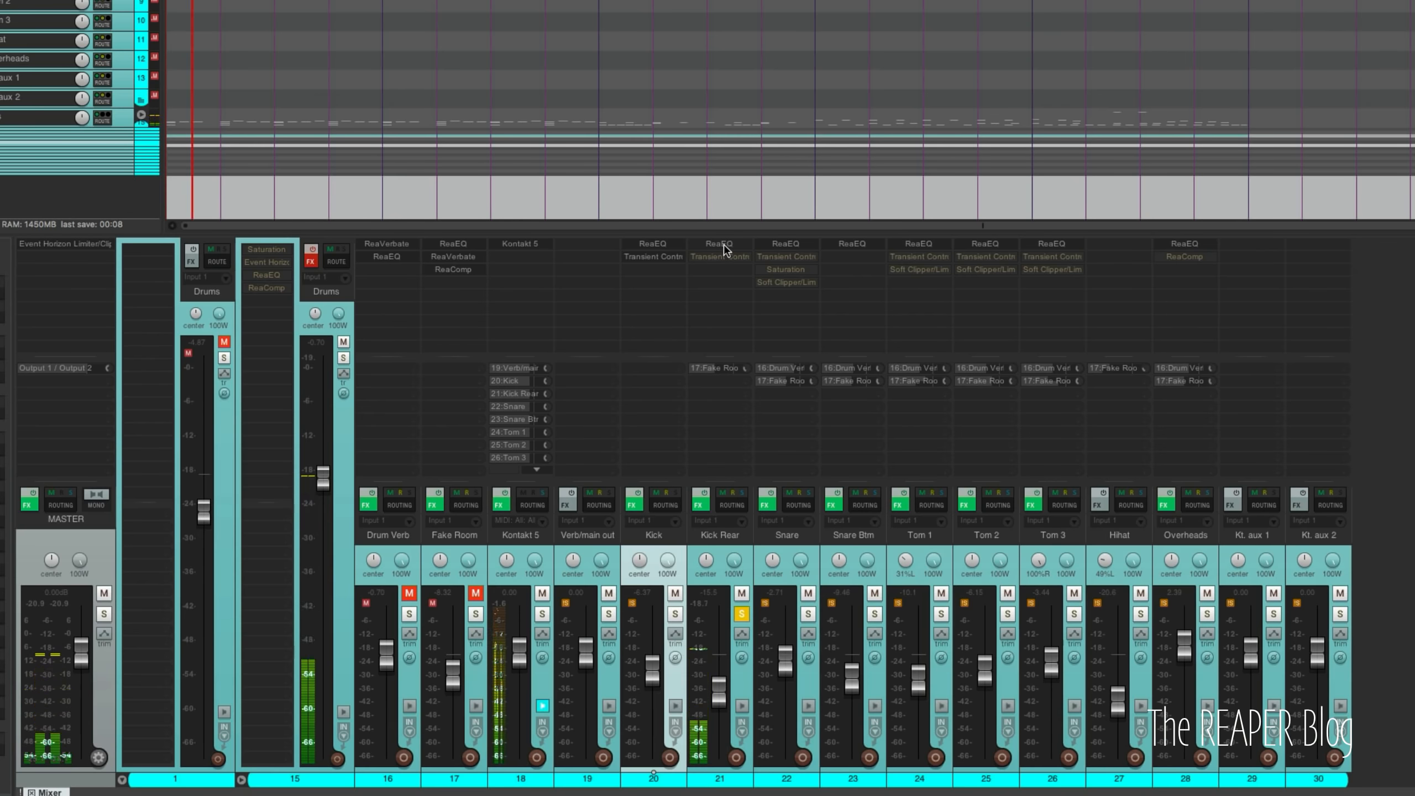
pyautogui.click(723, 251)
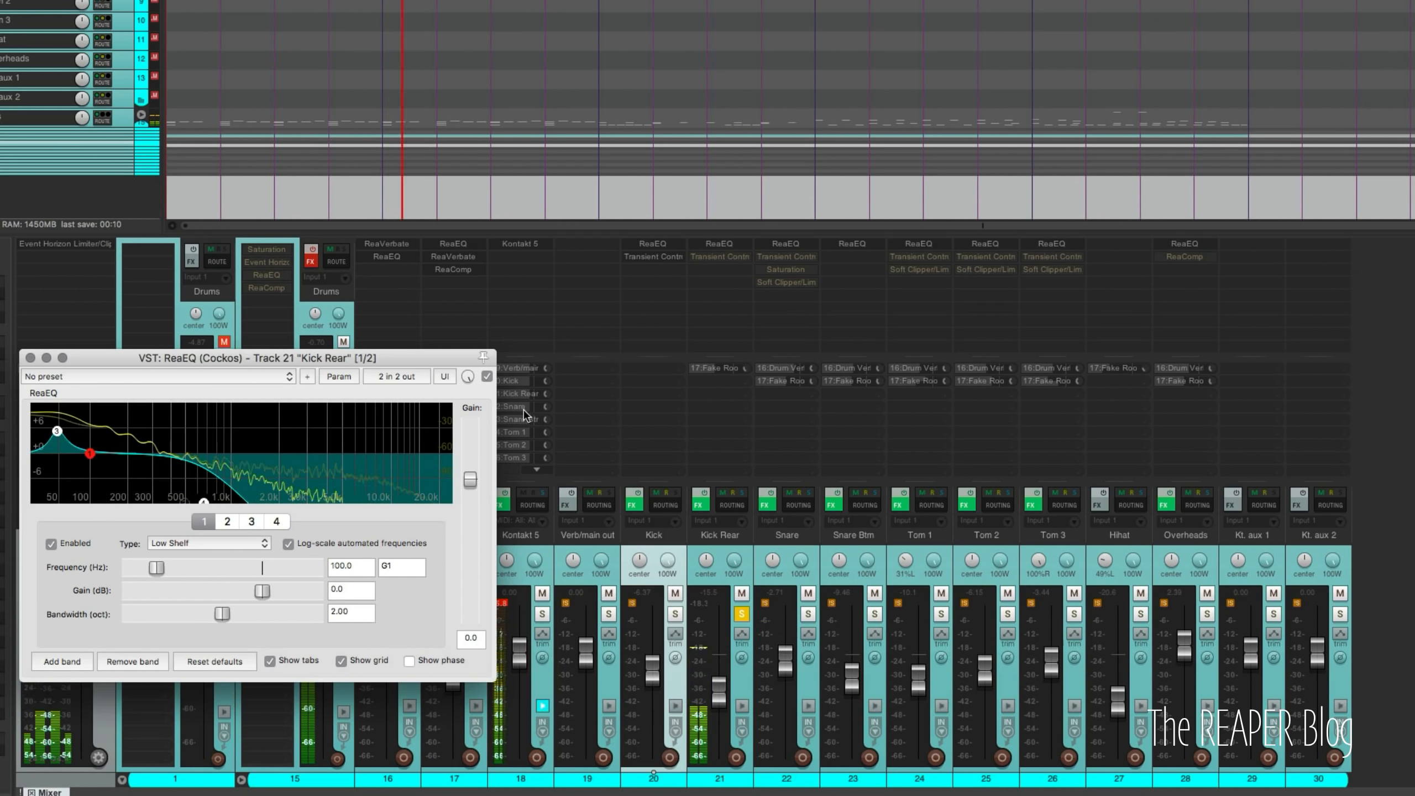
# Compare the soloed Kick Rear track with its ReaEQ bypassed and active during playback.
pyautogui.press('space')
pyautogui.click(486, 376)
pyautogui.press('space')
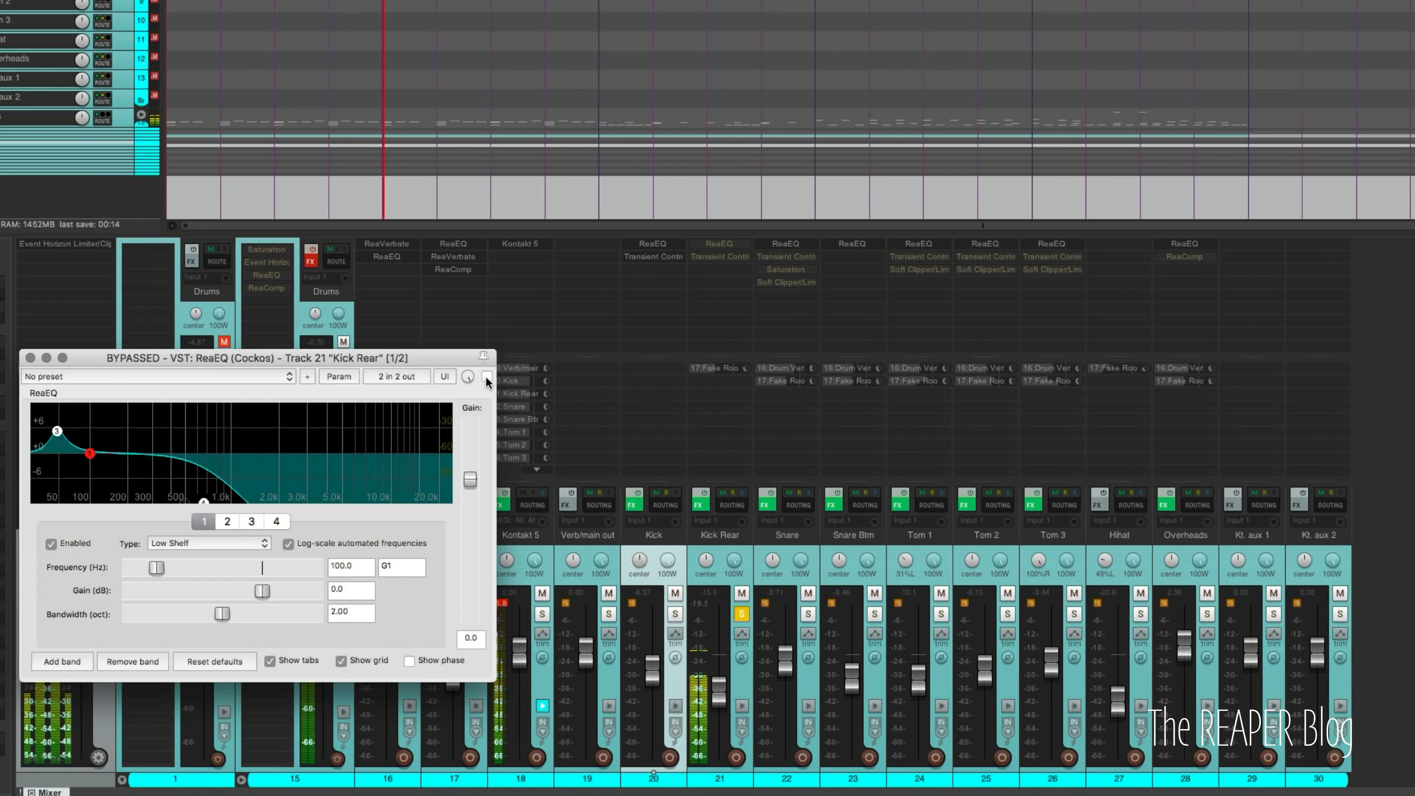
pyautogui.click(487, 376)
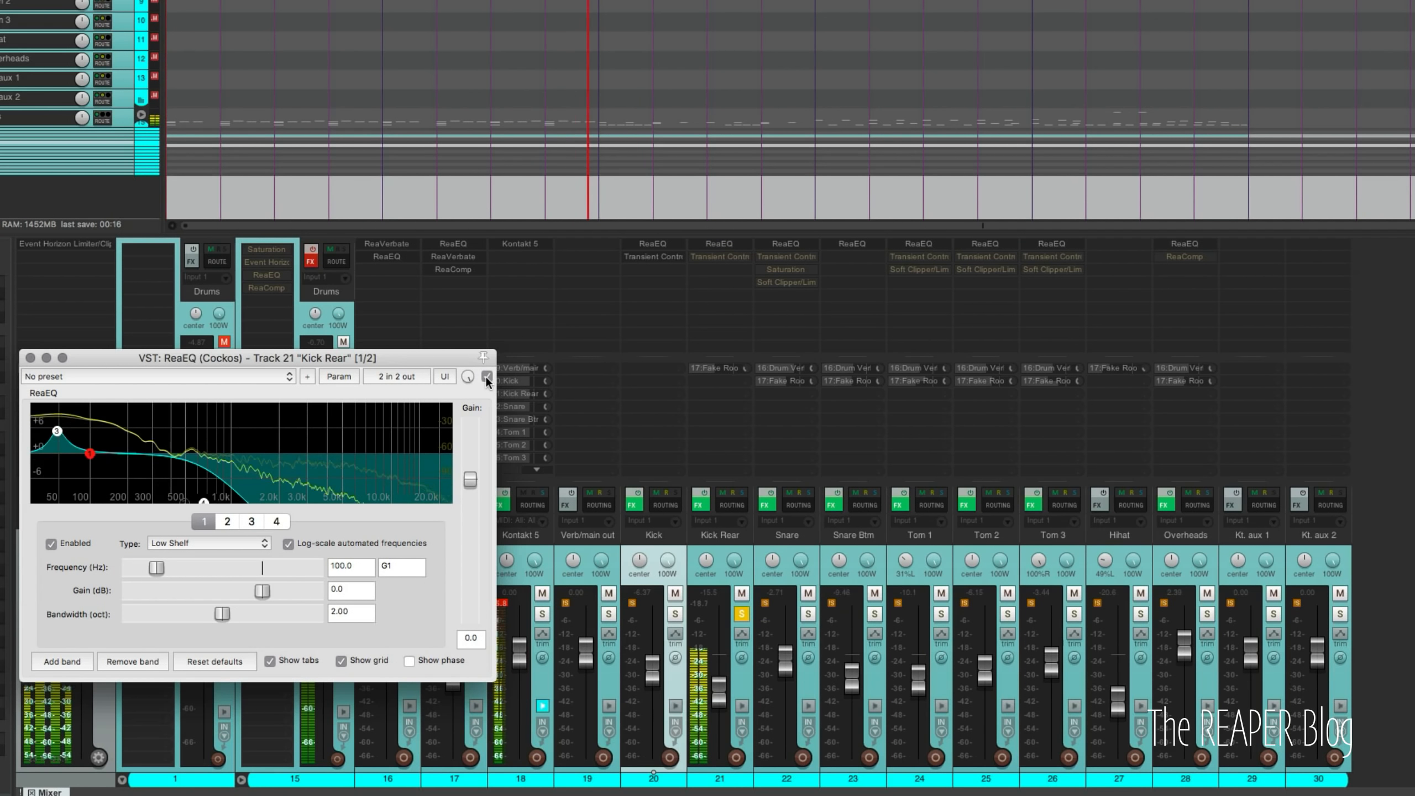
# Stop playback and enable the Kick Rear track's Transient Controller with its window open.
pyautogui.press('space')
pyautogui.click(723, 259)
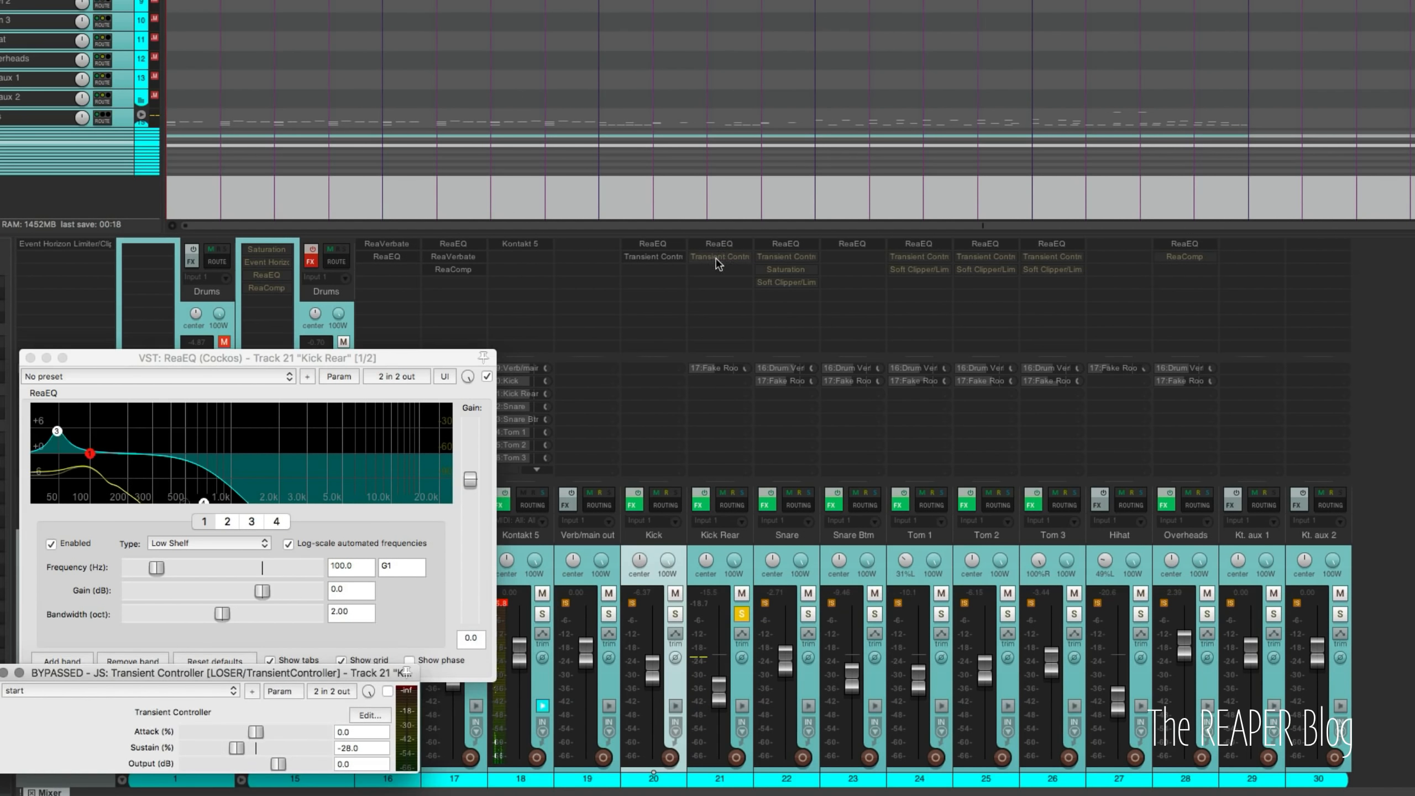
pyautogui.click(387, 691)
# Solo Kick alongside Kick Rear, compare playback with Kick Rear's solo off and on, and close the effect windows.
pyautogui.click(676, 614)
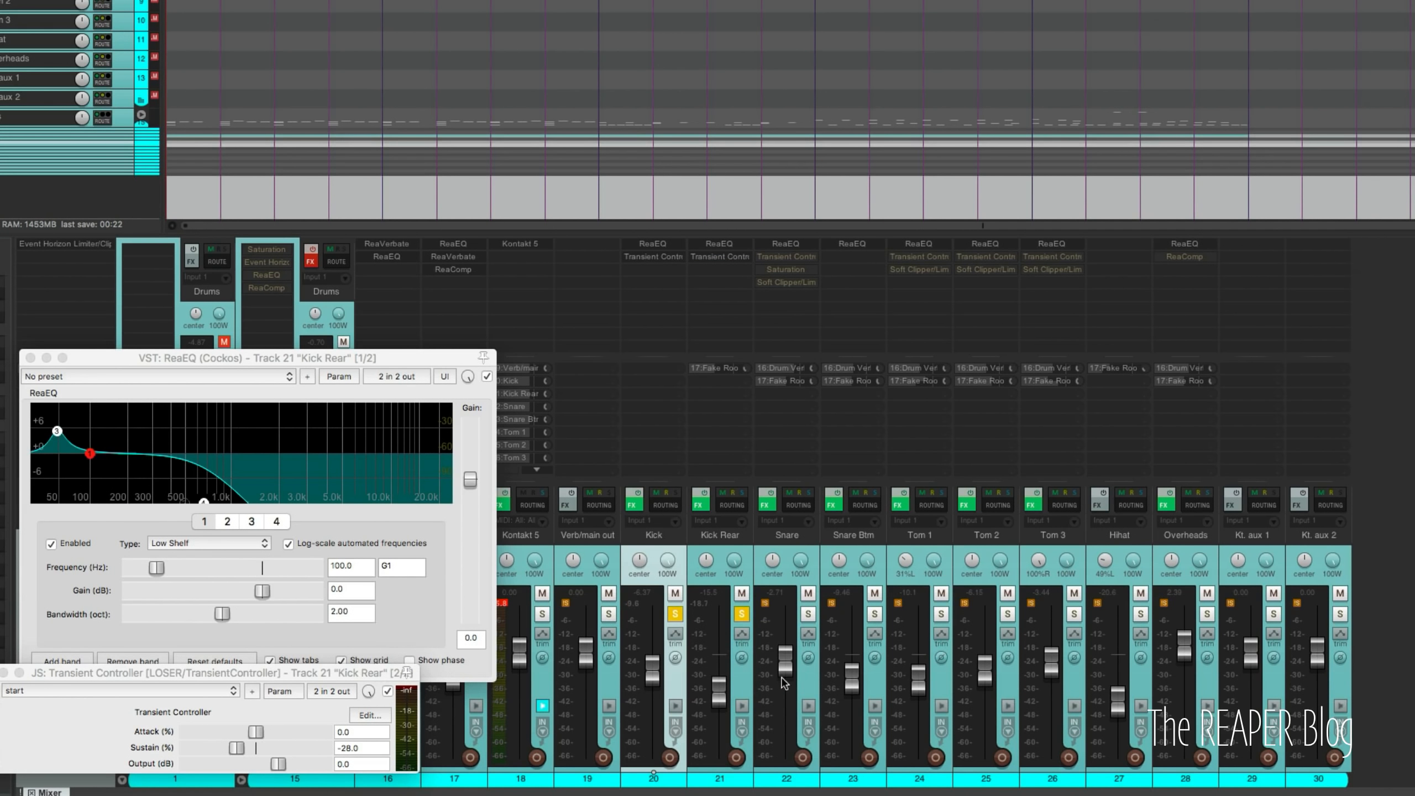
pyautogui.press('space')
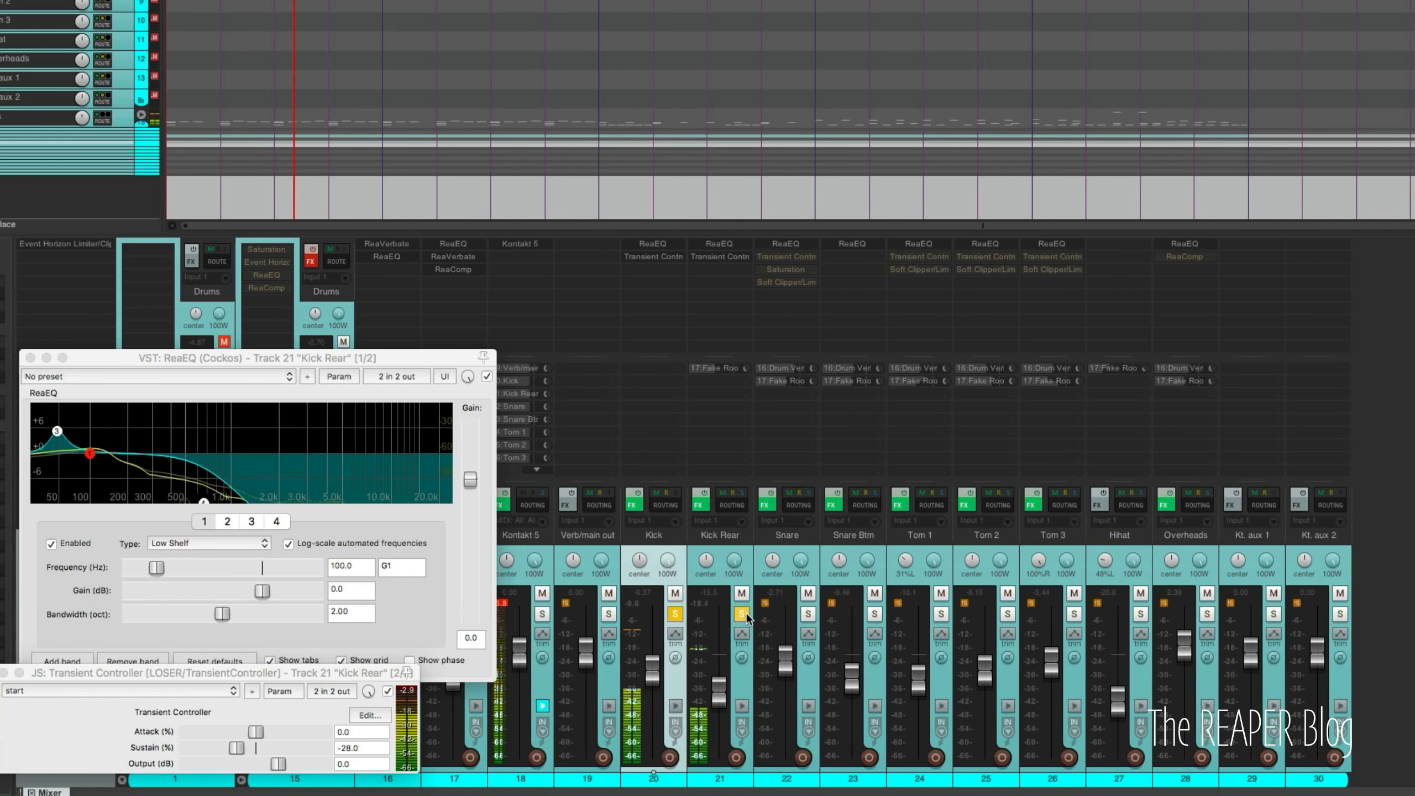
pyautogui.click(742, 613)
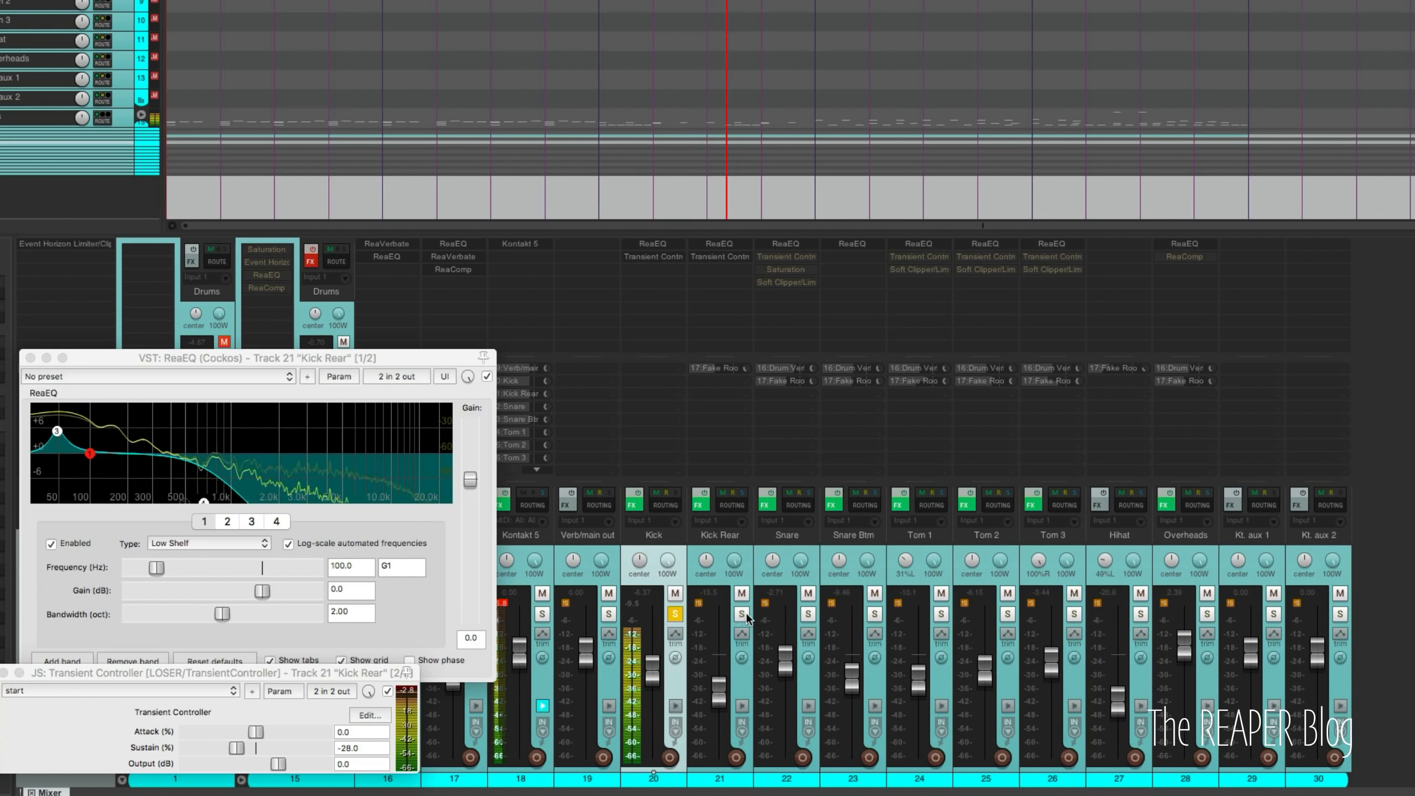
pyautogui.click(741, 614)
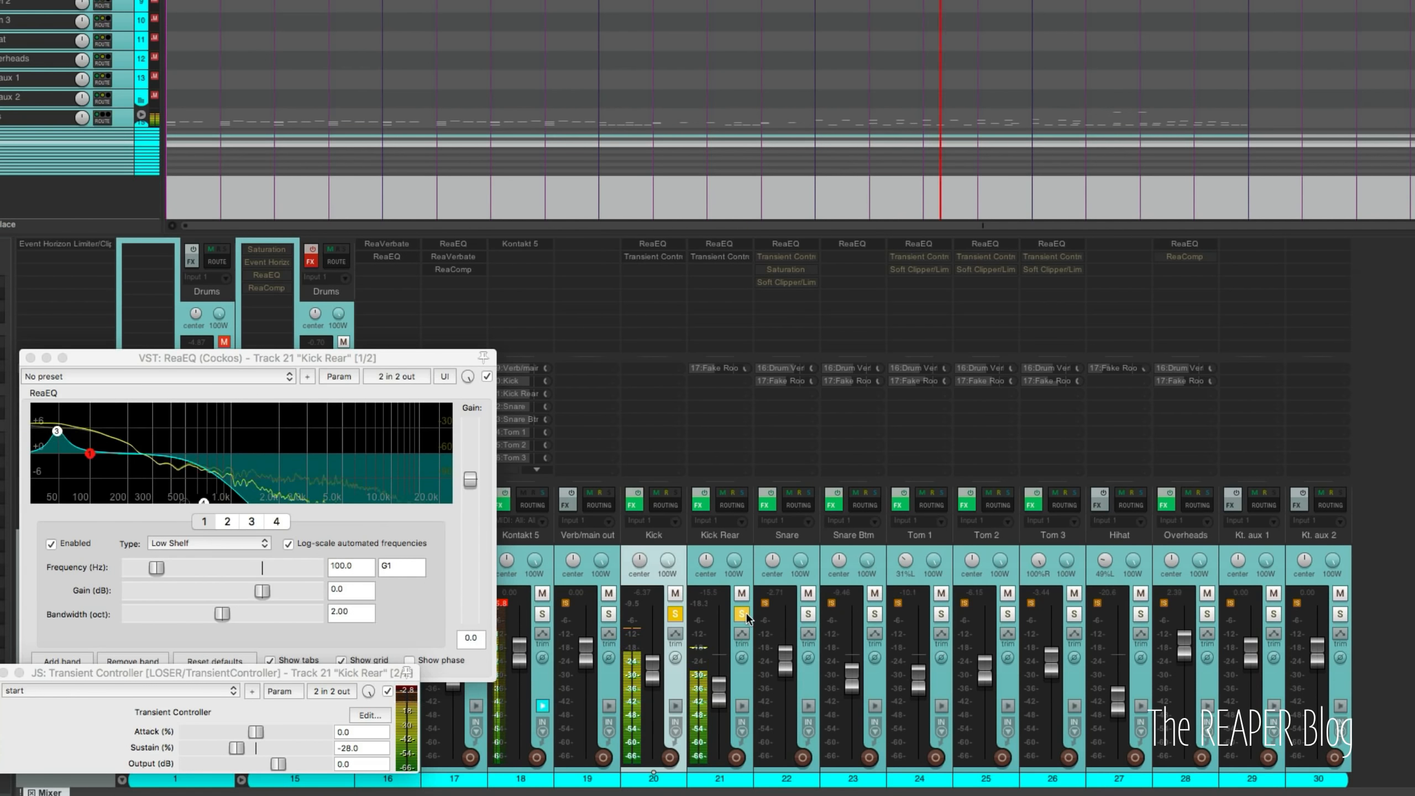
pyautogui.click(724, 590)
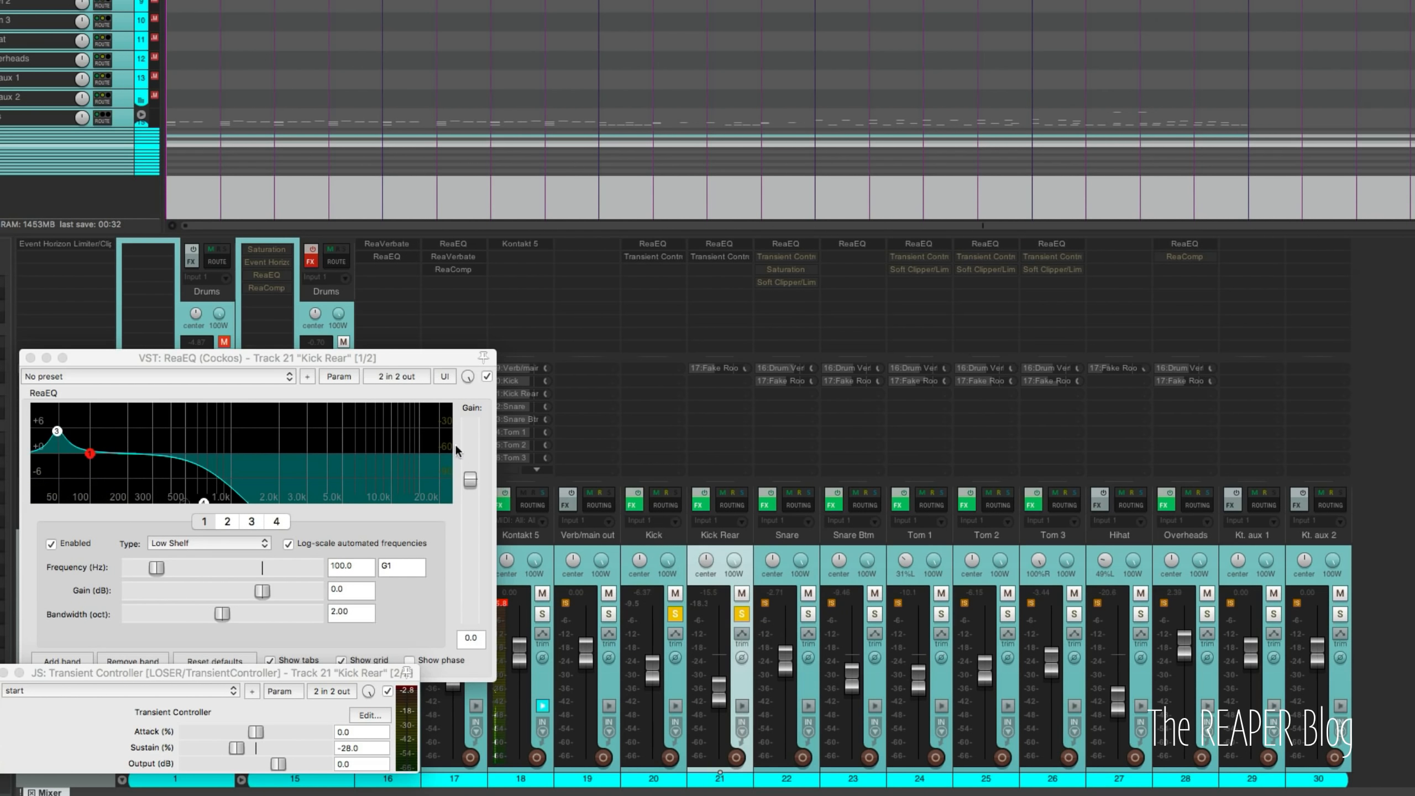
pyautogui.press('Escape')
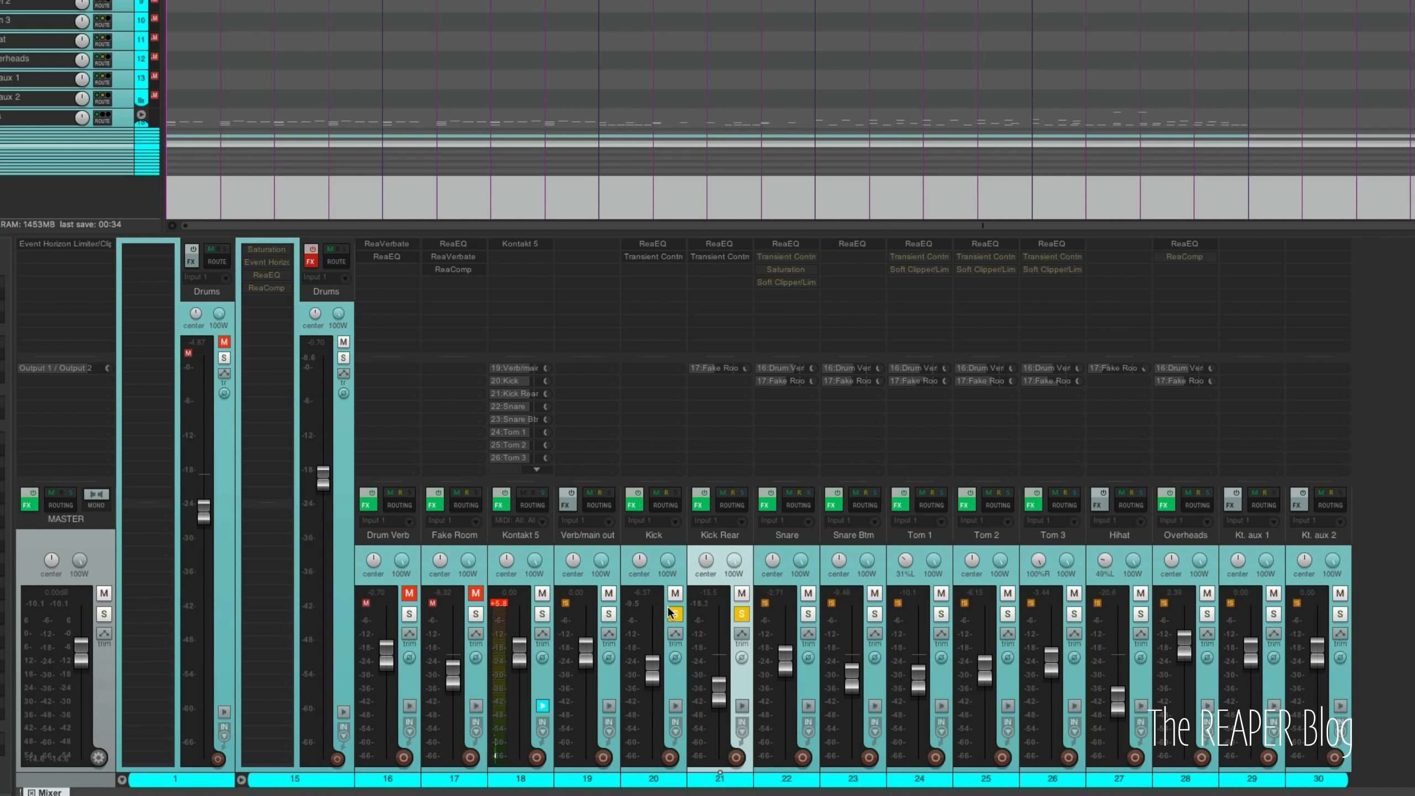
# Solo only the Snare track and stack its Transient Controller window directly below its ReaEQ window.
pyautogui.click(807, 613)
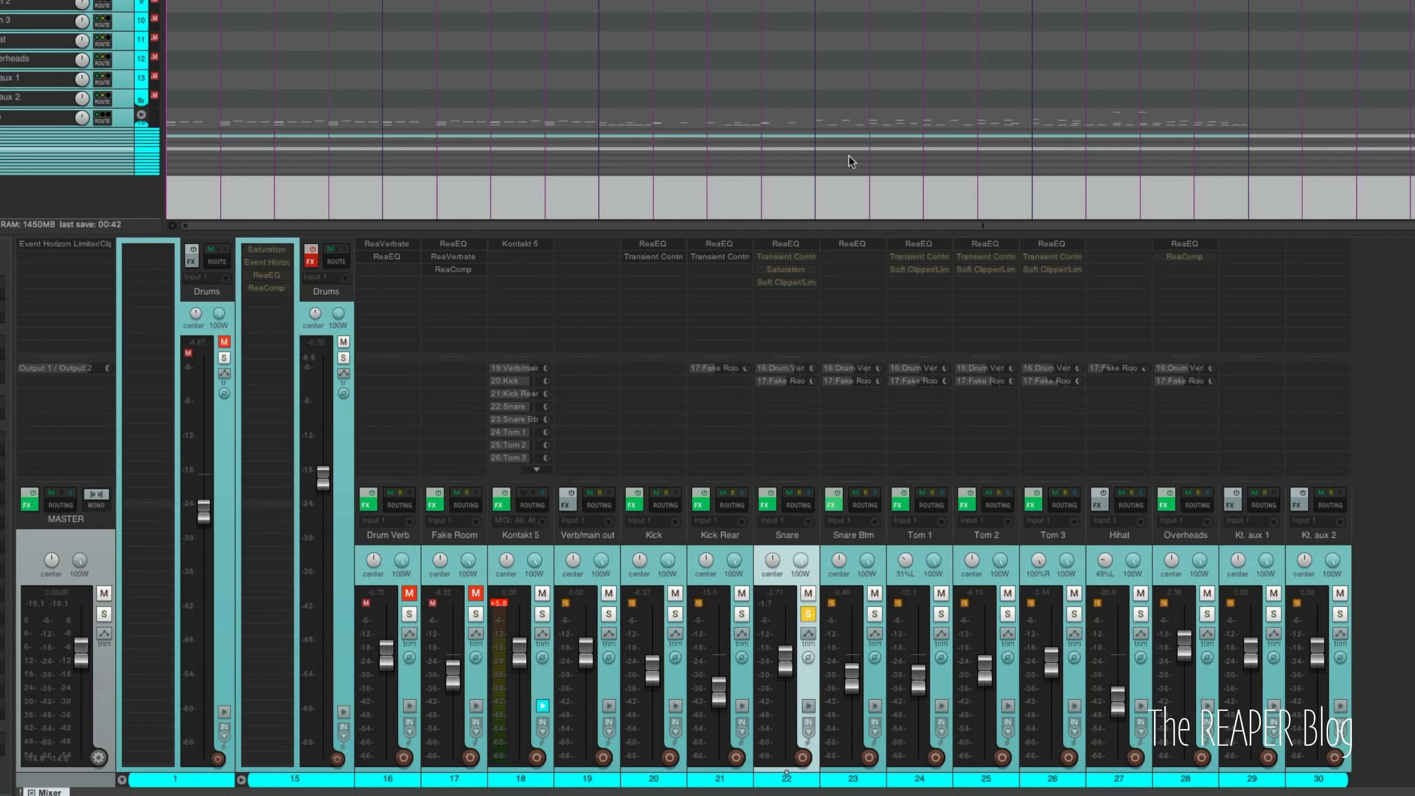
pyautogui.click(801, 258)
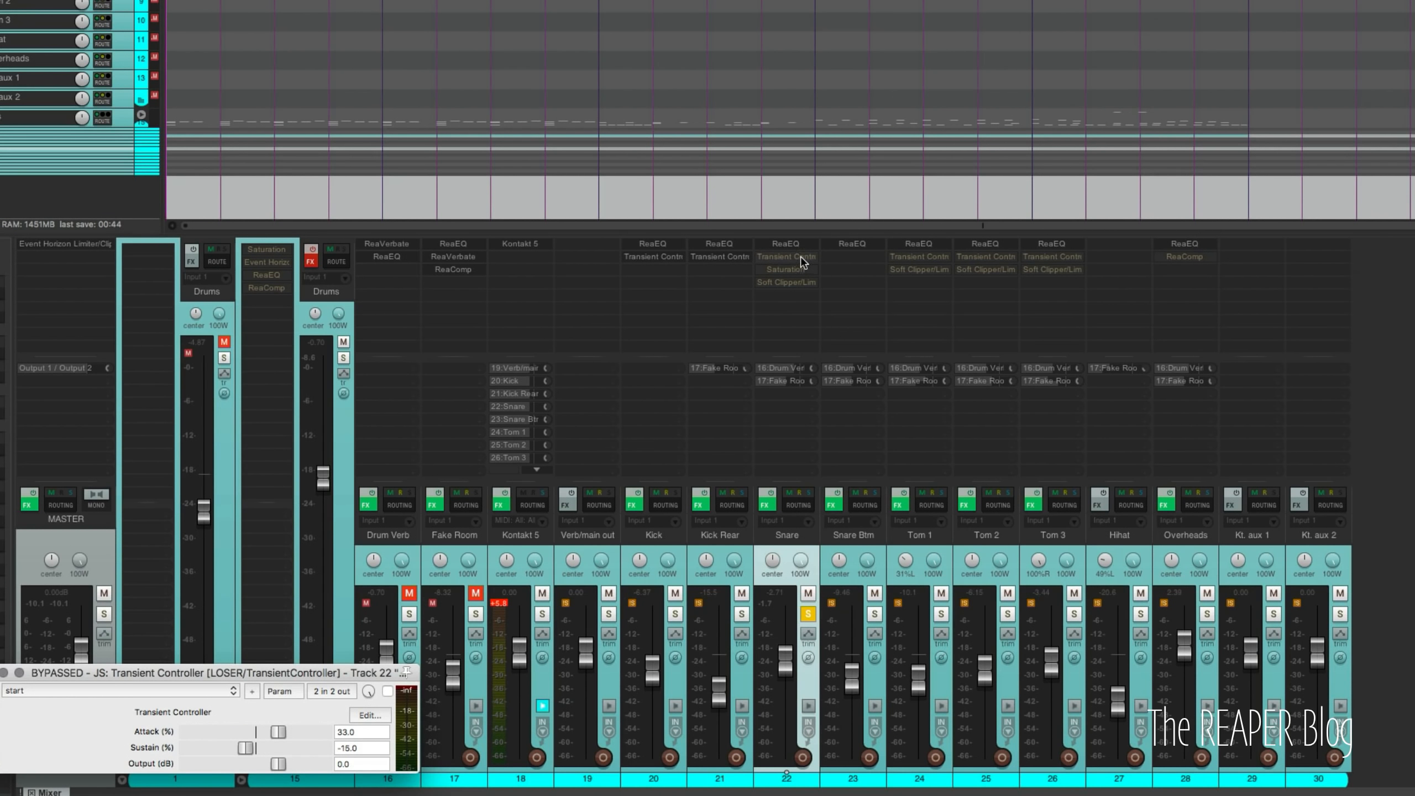
pyautogui.click(798, 246)
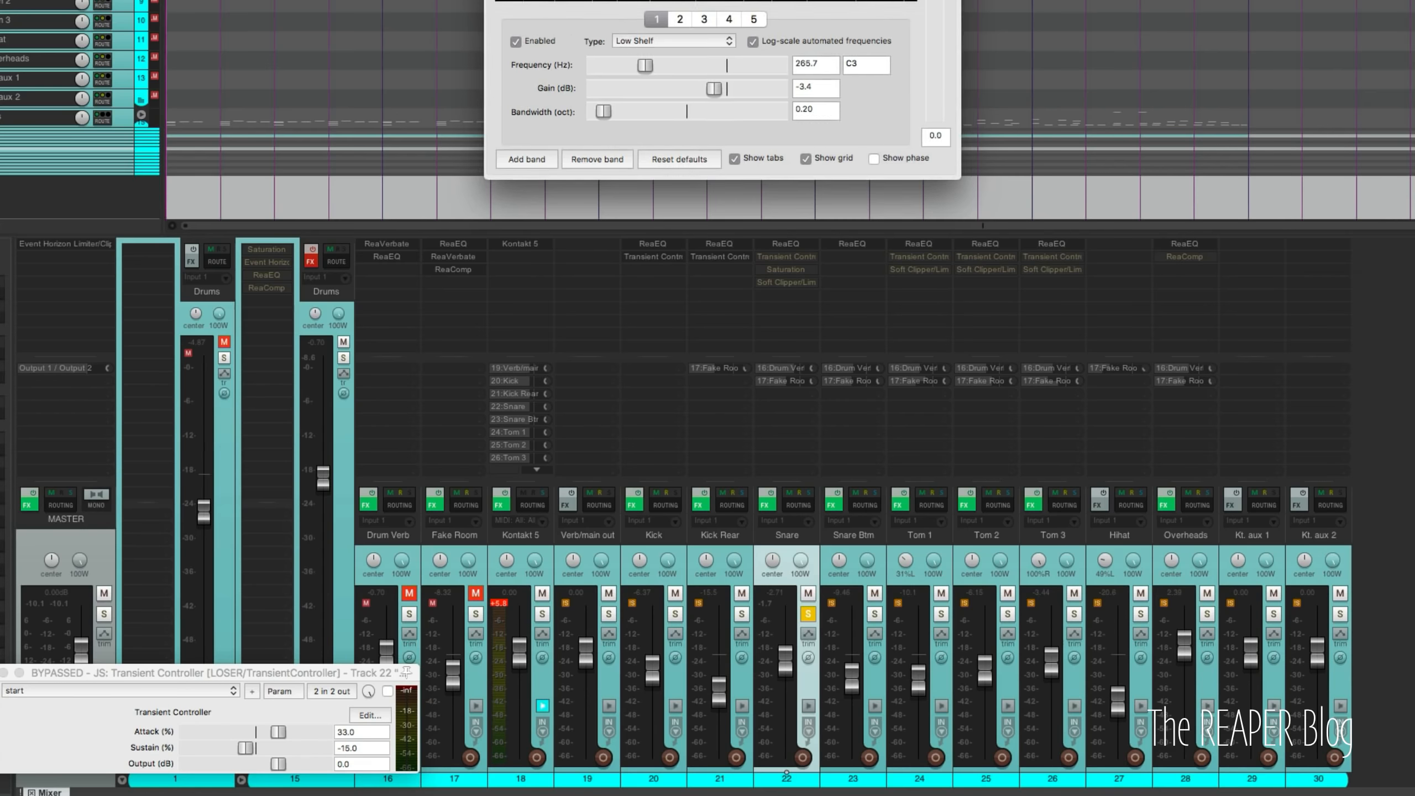
pyautogui.moveTo(771, 25); pyautogui.dragTo(283, 136)
pyautogui.moveTo(265, 672); pyautogui.dragTo(290, 309)
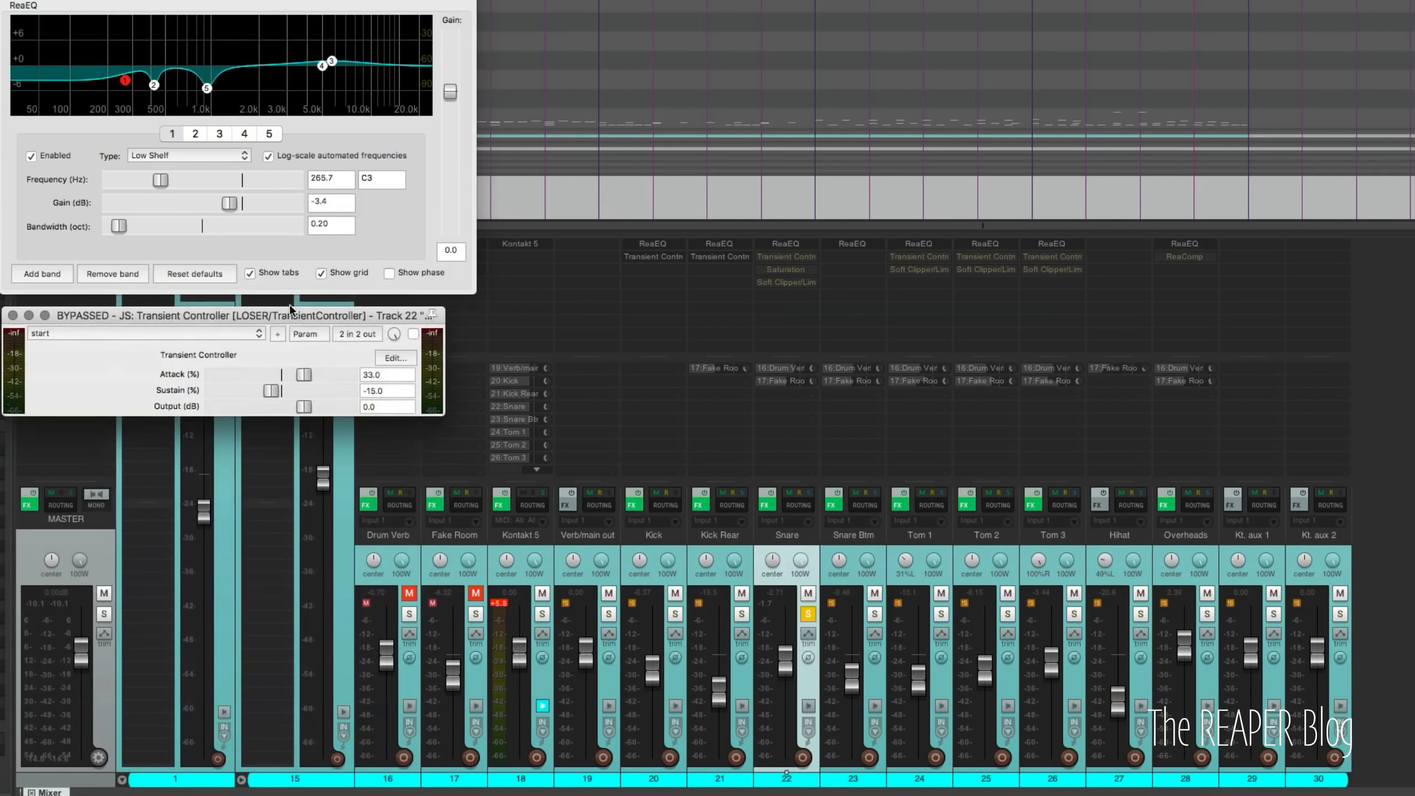
# Enable the Snare track's Transient Controller and Saturation, and place the Saturation window below the Transient Controller window.
pyautogui.keyDown('super'); pyautogui.click(798, 257); pyautogui.keyUp('super')
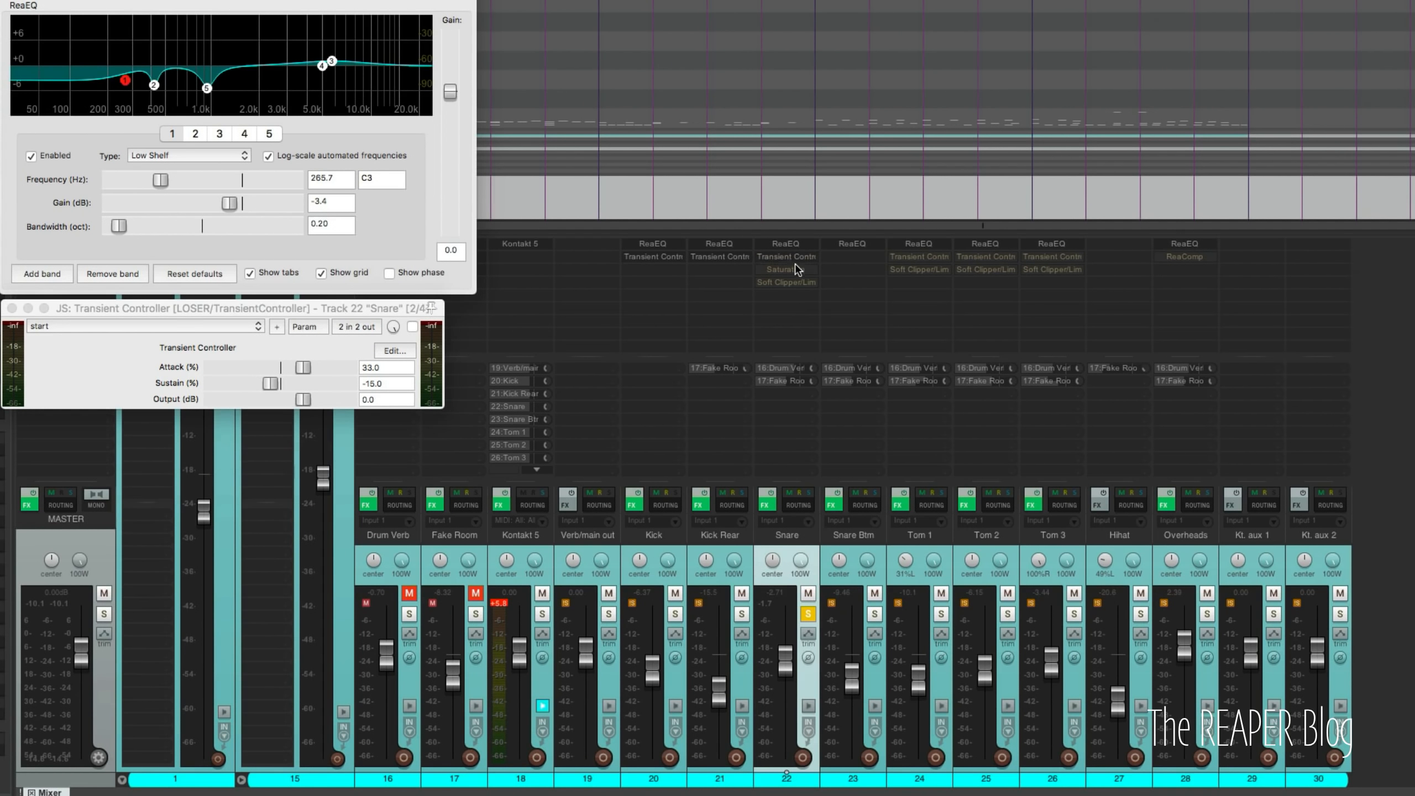
pyautogui.keyDown('super'); pyautogui.click(795, 268); pyautogui.keyUp('super')
pyautogui.click(792, 272)
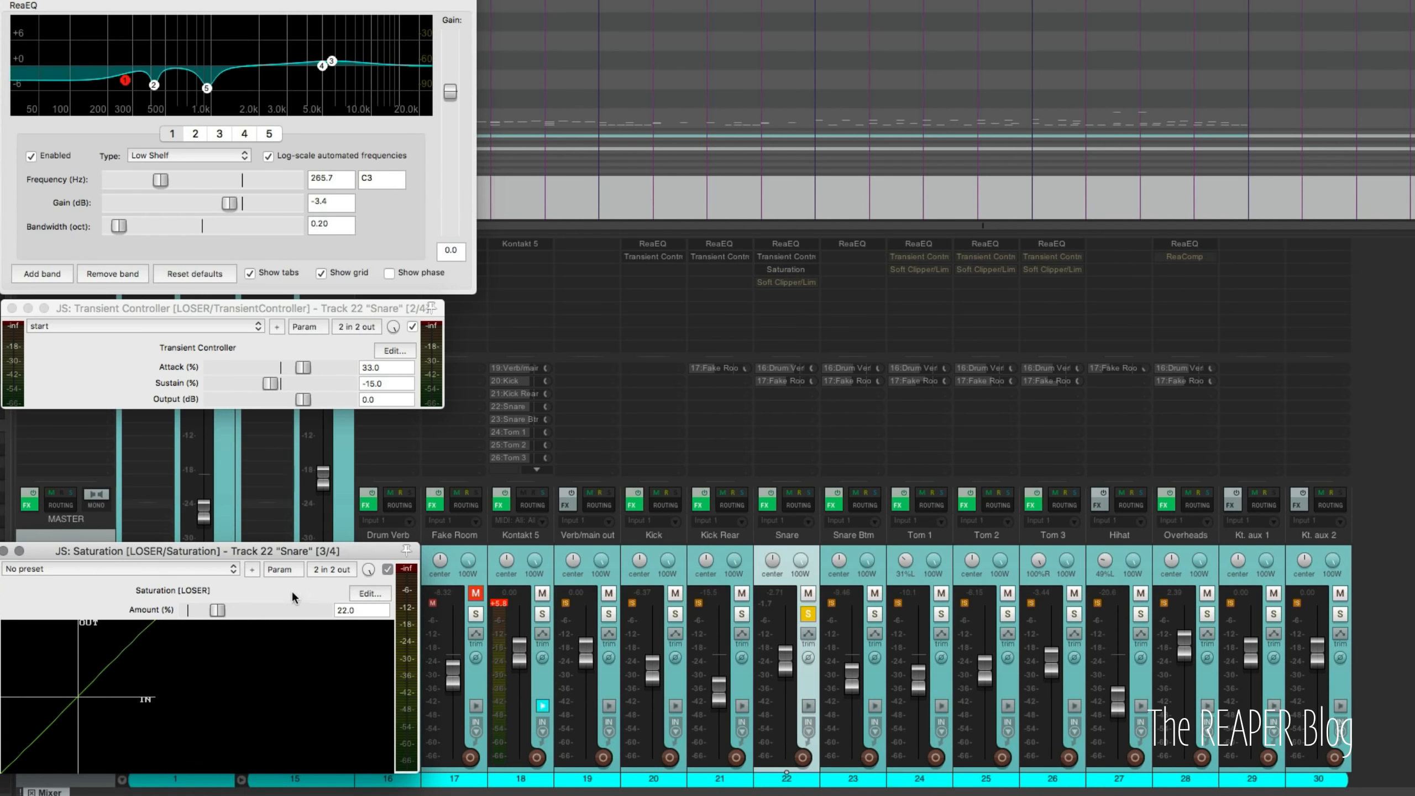
pyautogui.moveTo(302, 557); pyautogui.dragTo(311, 431)
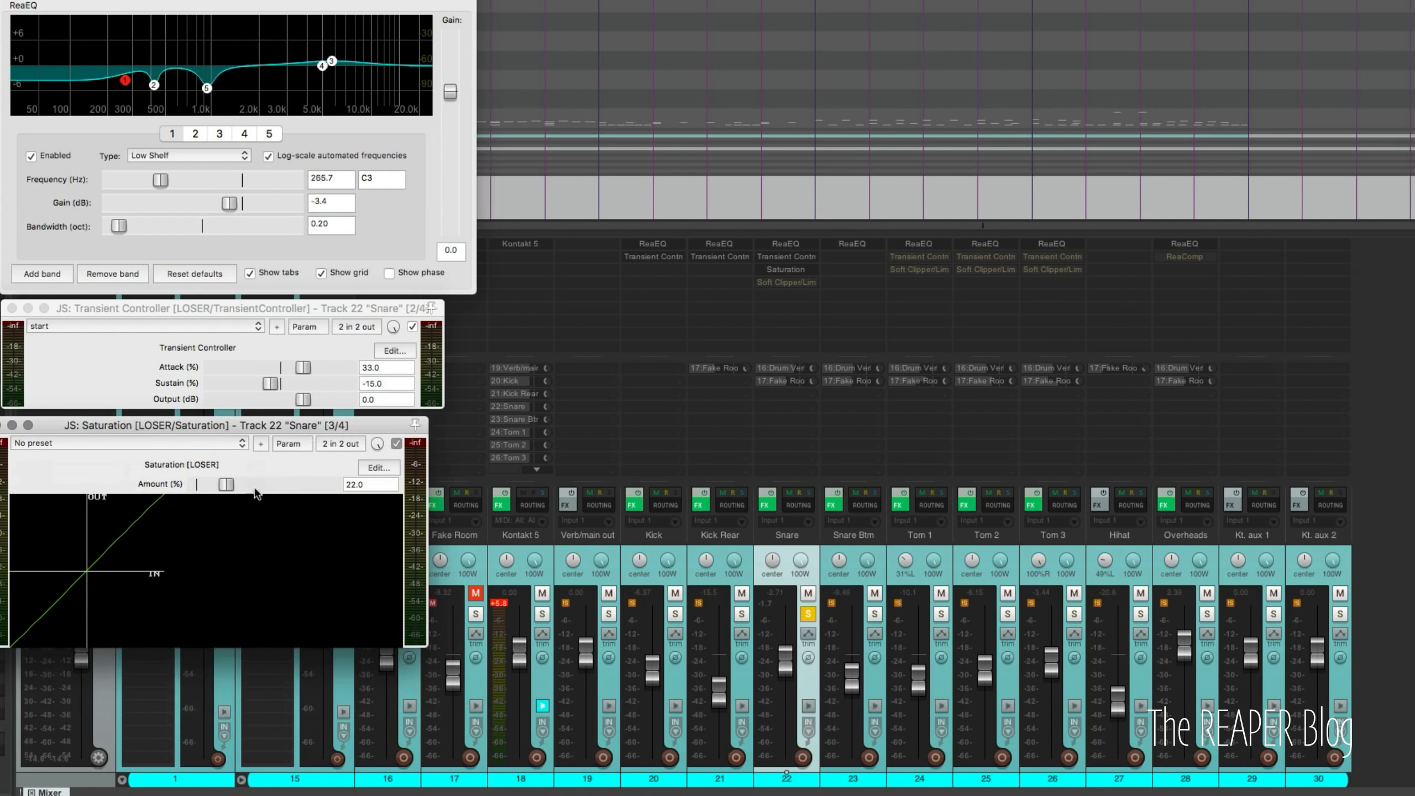
pyautogui.click(361, 484)
# Enable the Snare track's Soft Clipper/Limiter and place its window directly below the Saturation window.
pyautogui.click(794, 283)
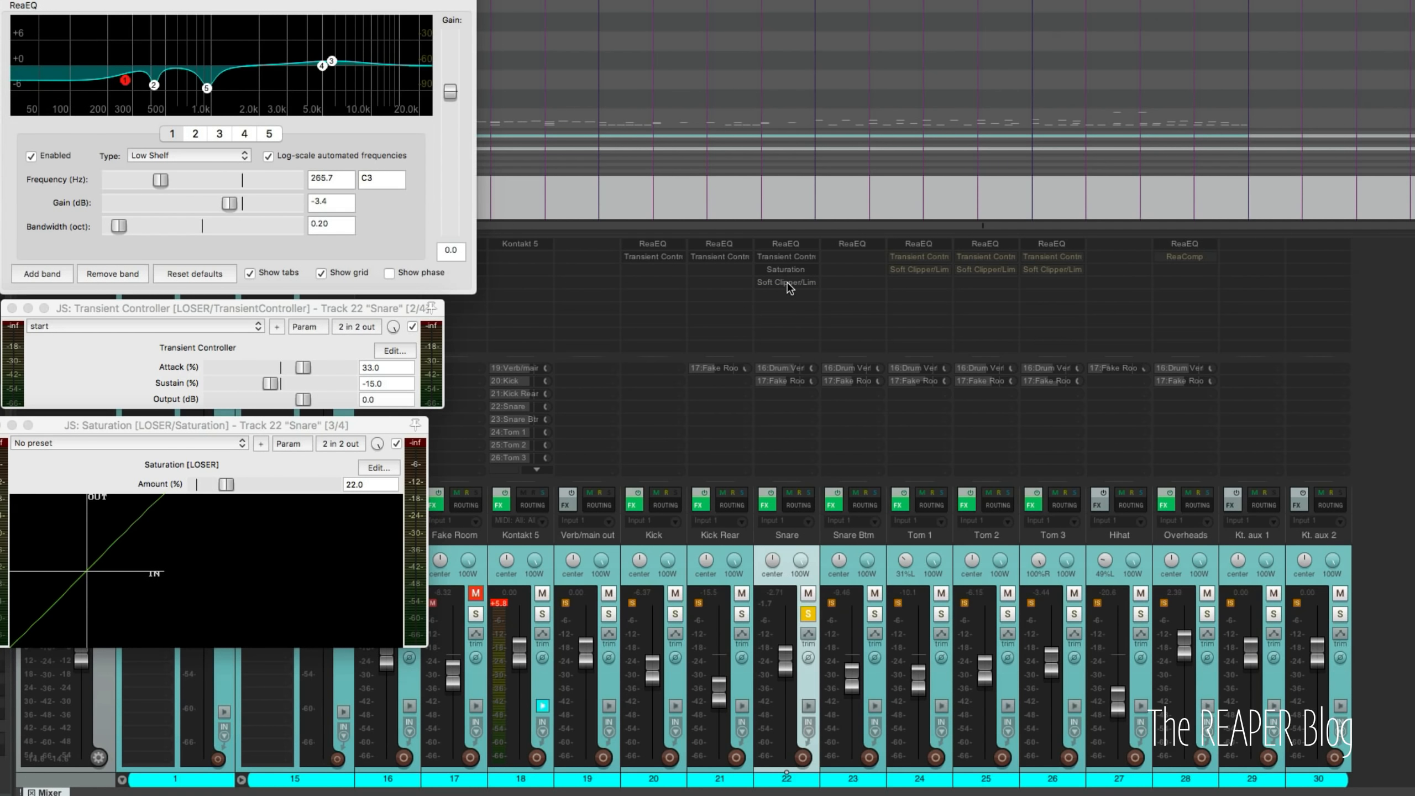
pyautogui.click(789, 283)
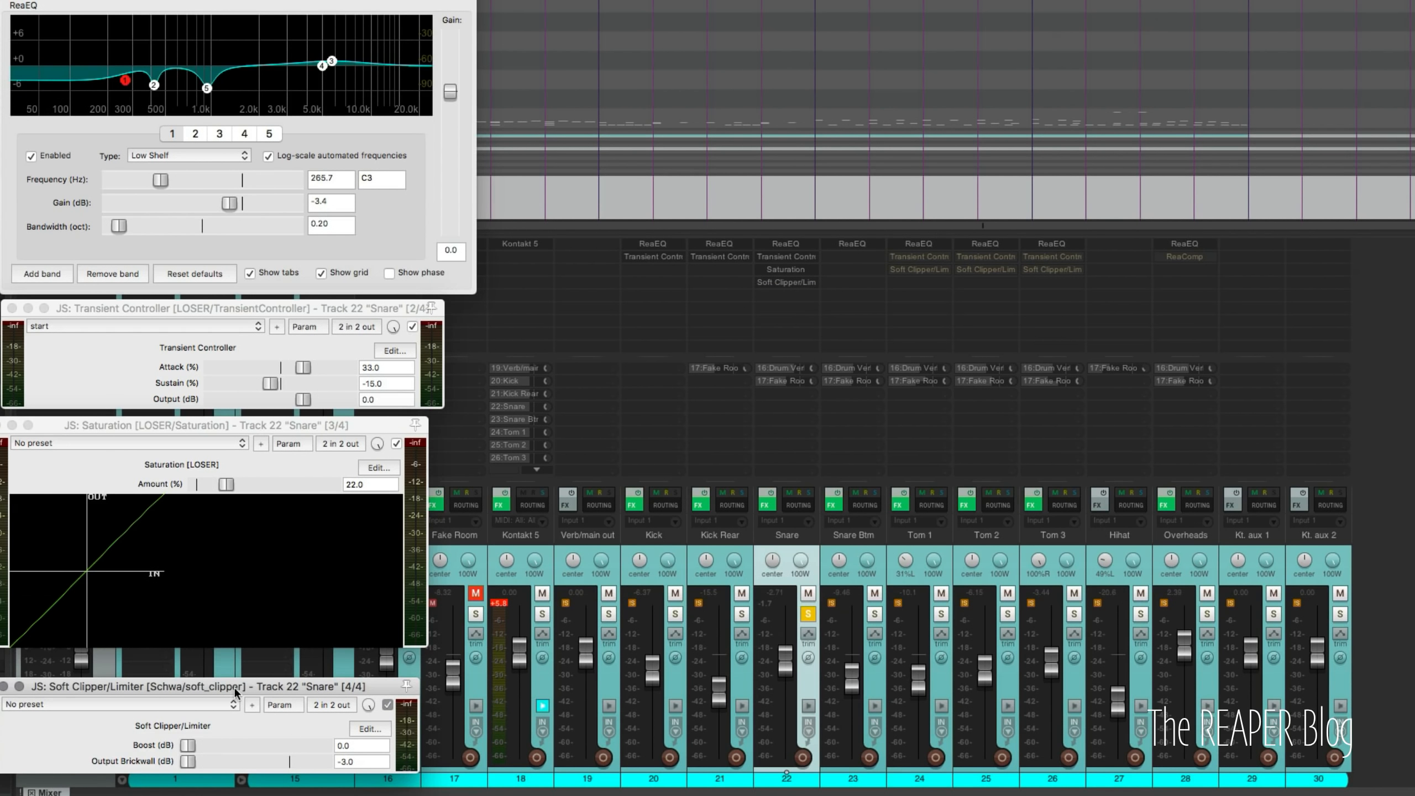
pyautogui.moveTo(236, 690); pyautogui.dragTo(244, 648)
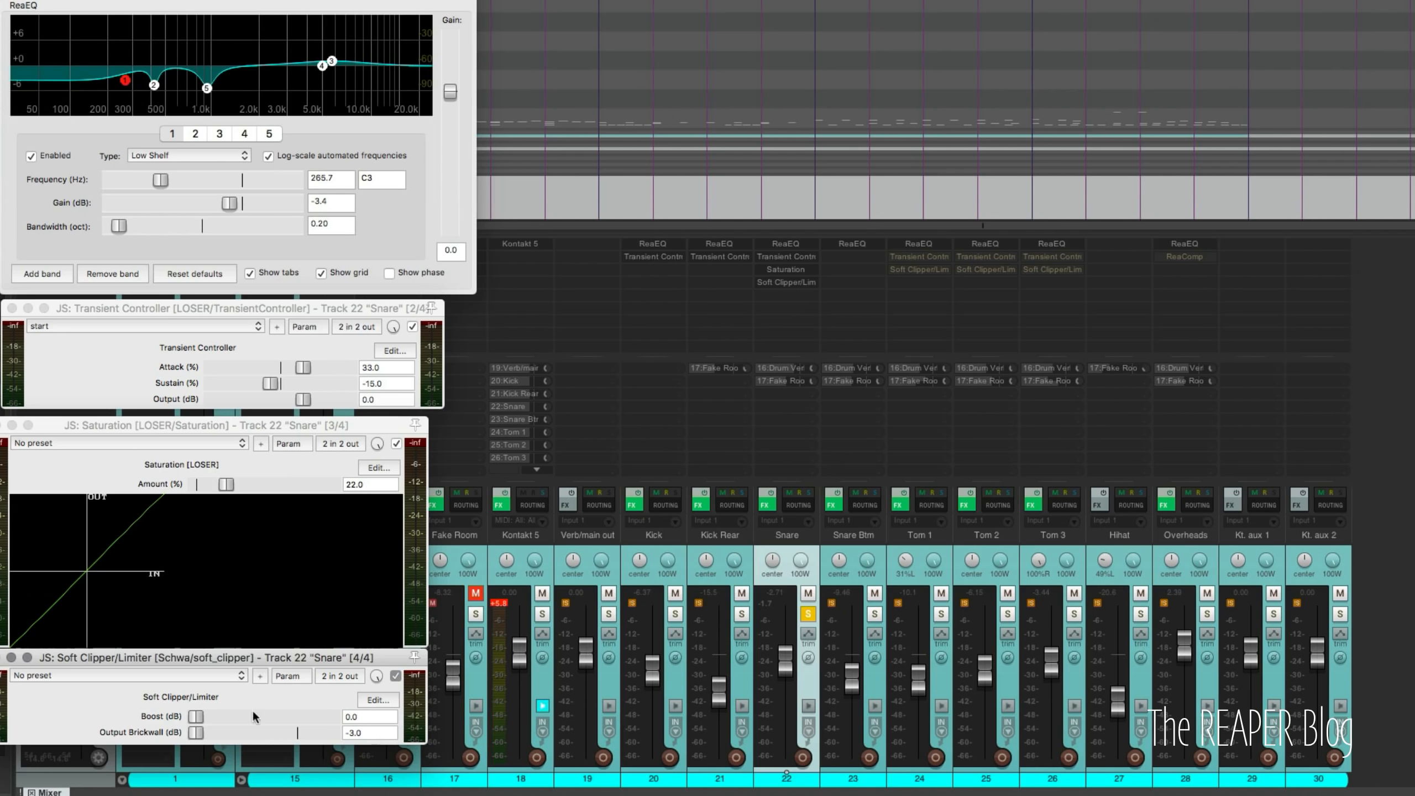
pyautogui.click(382, 733)
pyautogui.press('Return')
# Compare the soloed Snare with its whole effect chain active and bypassed during playback, and inspect ReaEQ bands 2 and 5.
pyautogui.press('space')
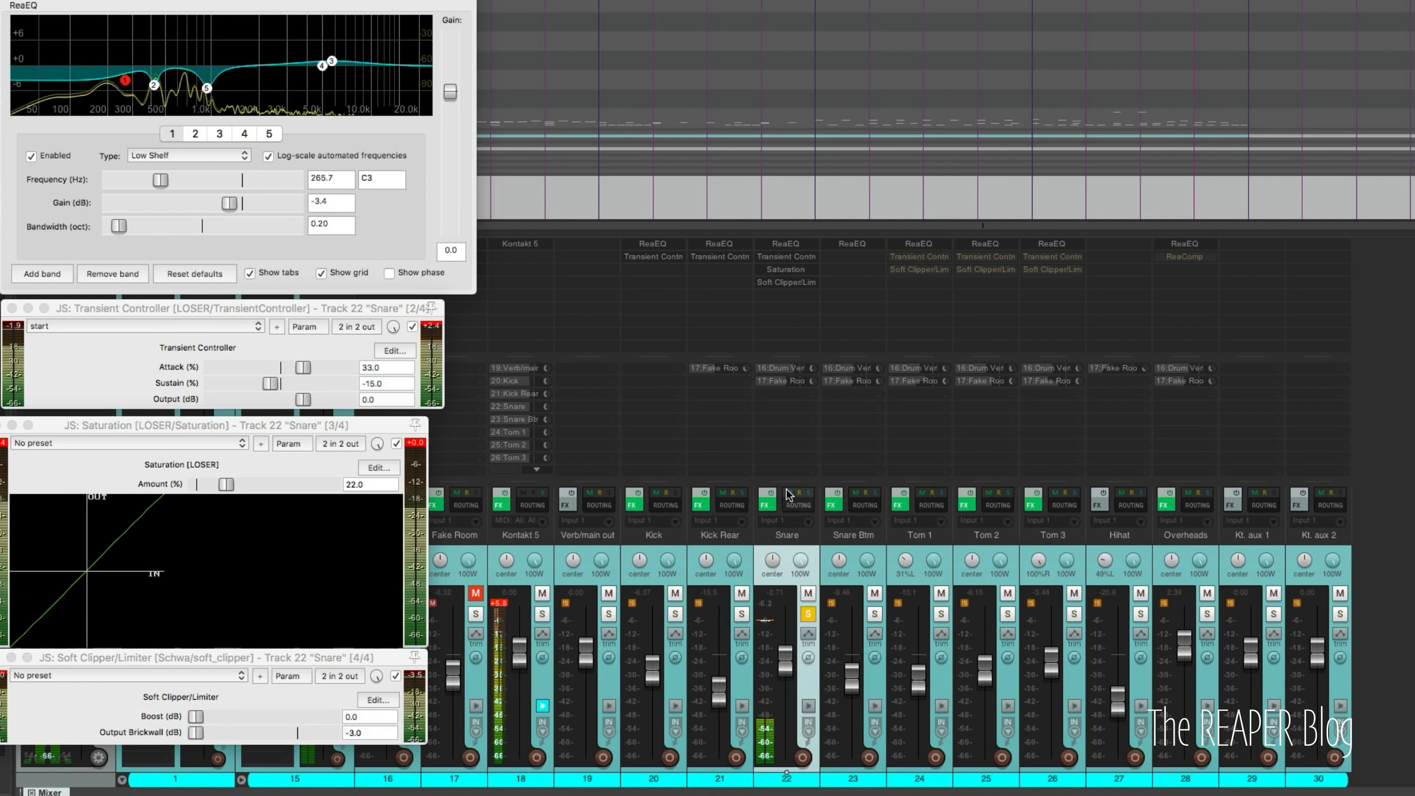
pyautogui.click(768, 492)
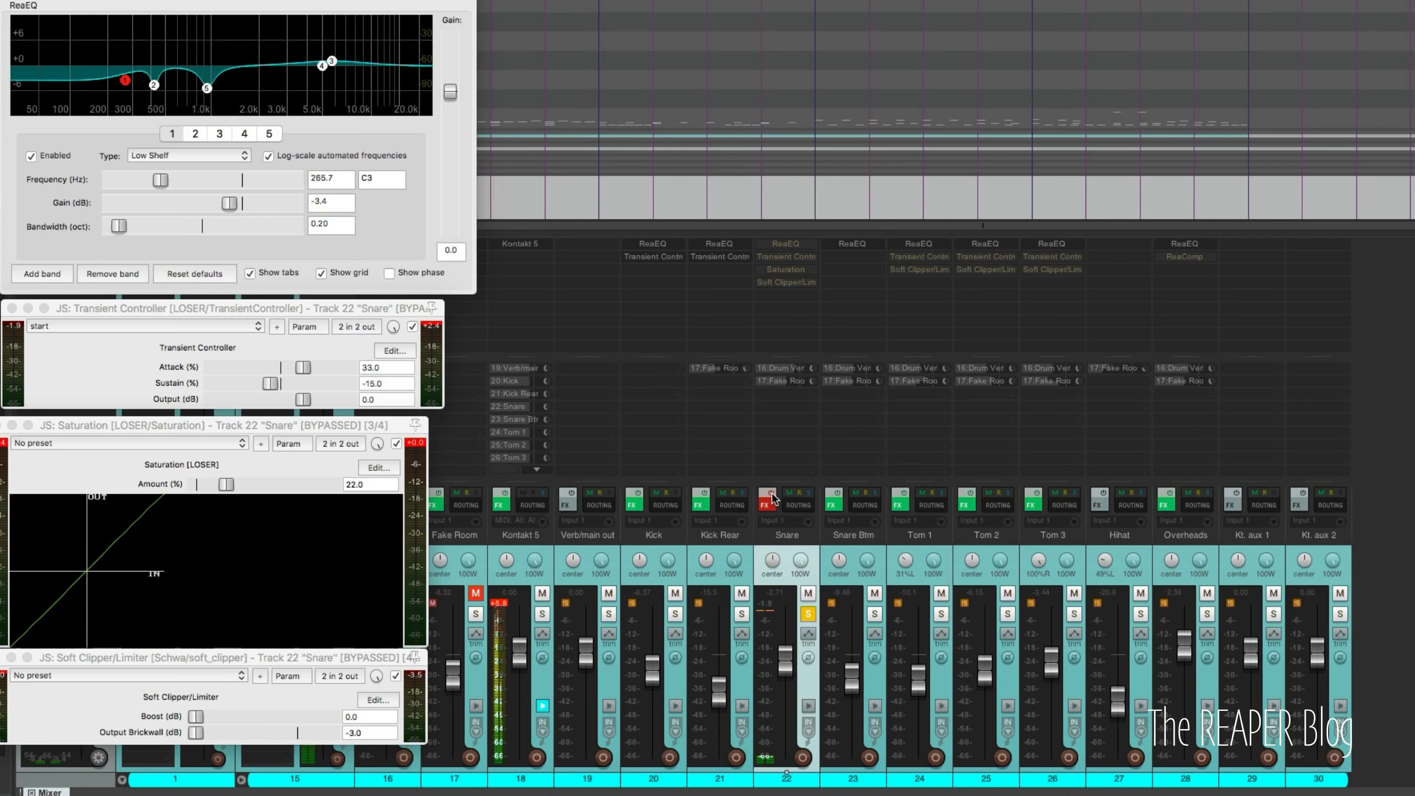
pyautogui.click(772, 497)
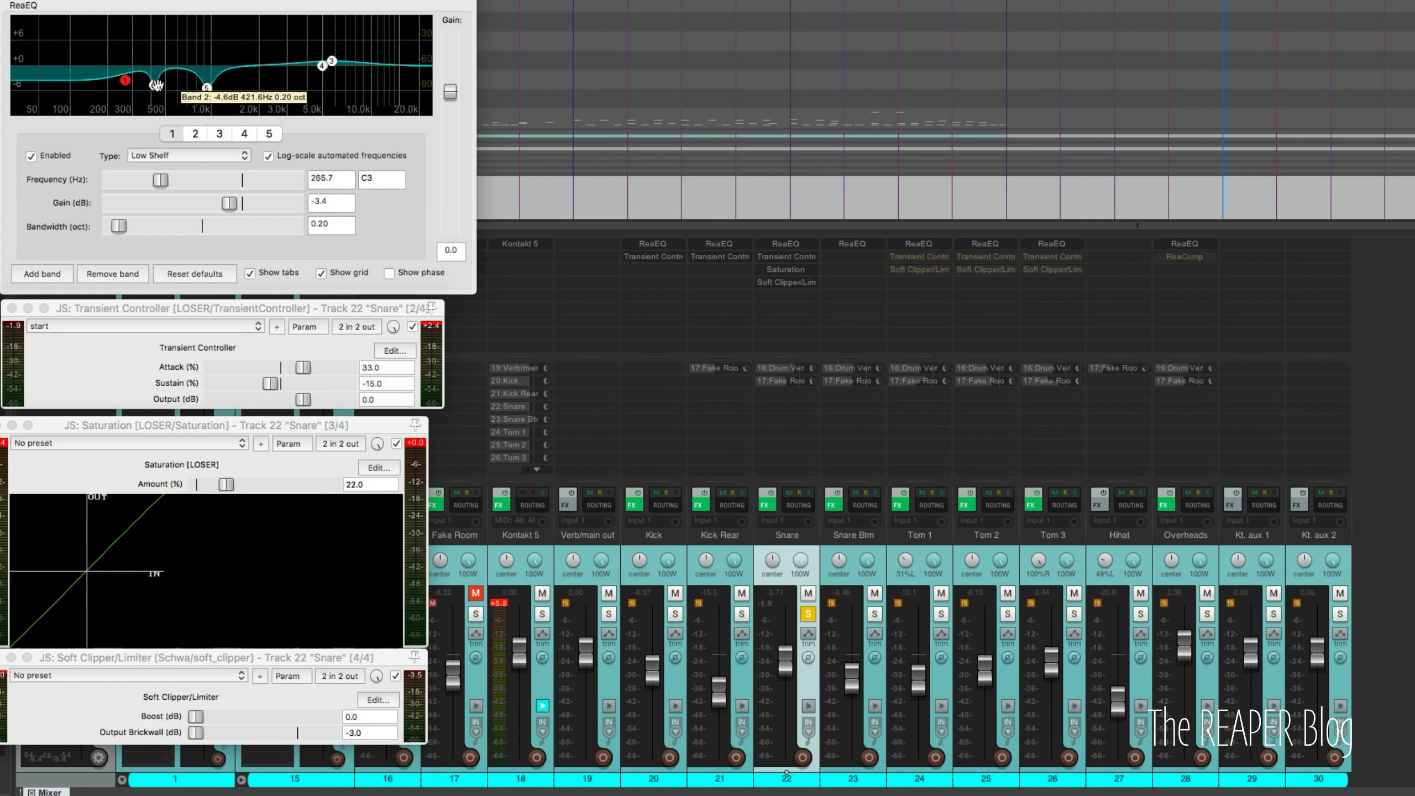
pyautogui.moveTo(204, 89)
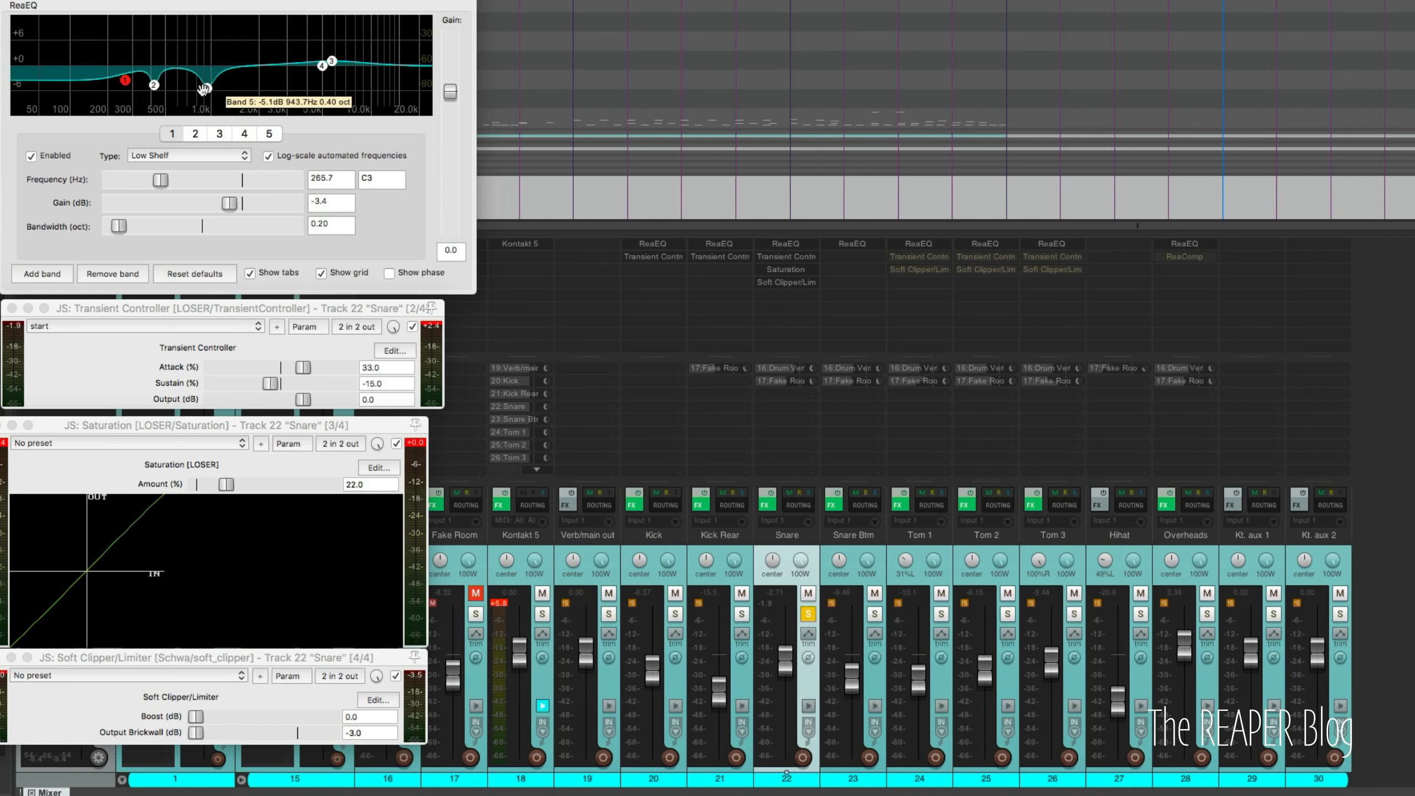
pyautogui.moveTo(154, 87)
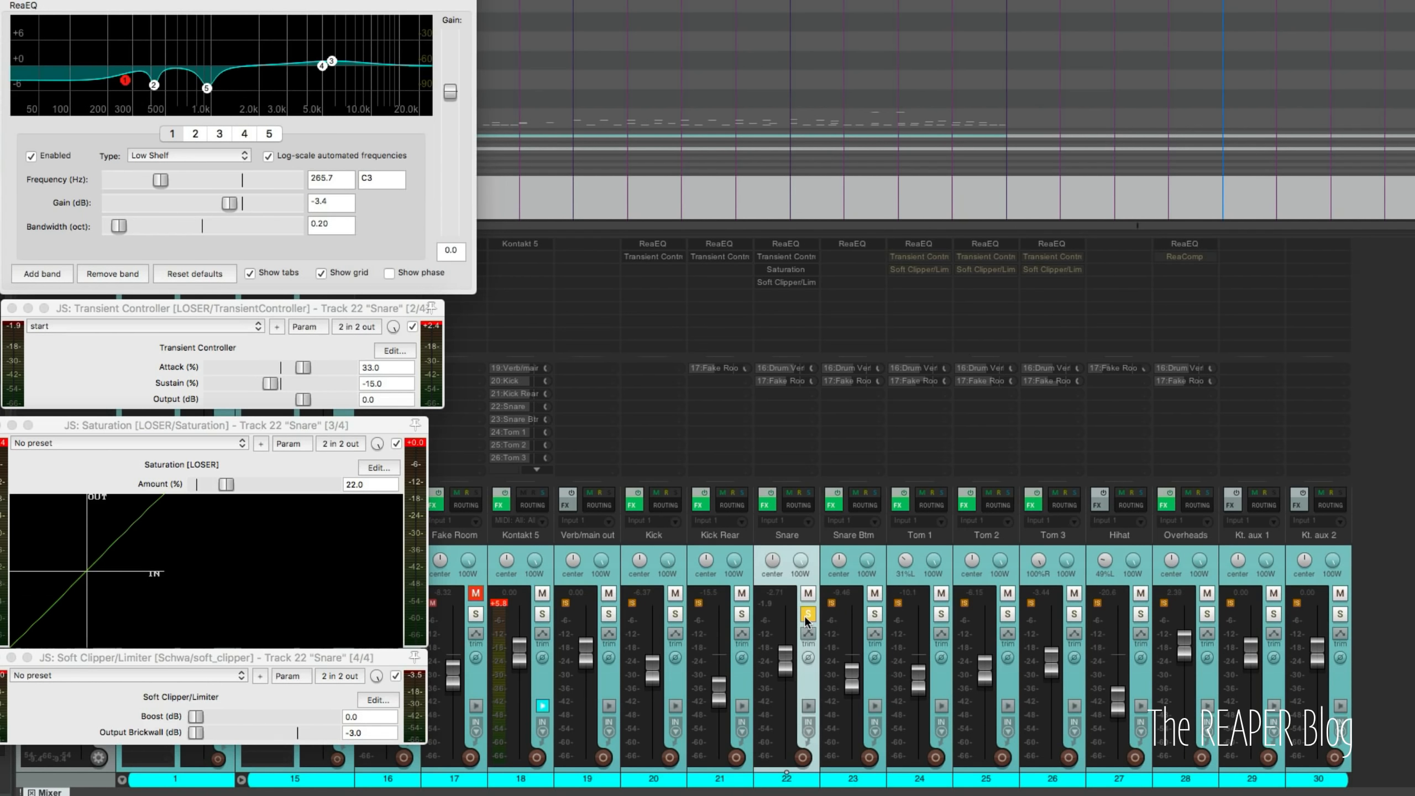
# Solo Snare Btm alongside Snare with its ReaEQ open, and compare playback with Snare Btm's solo off and on.
pyautogui.click(873, 615)
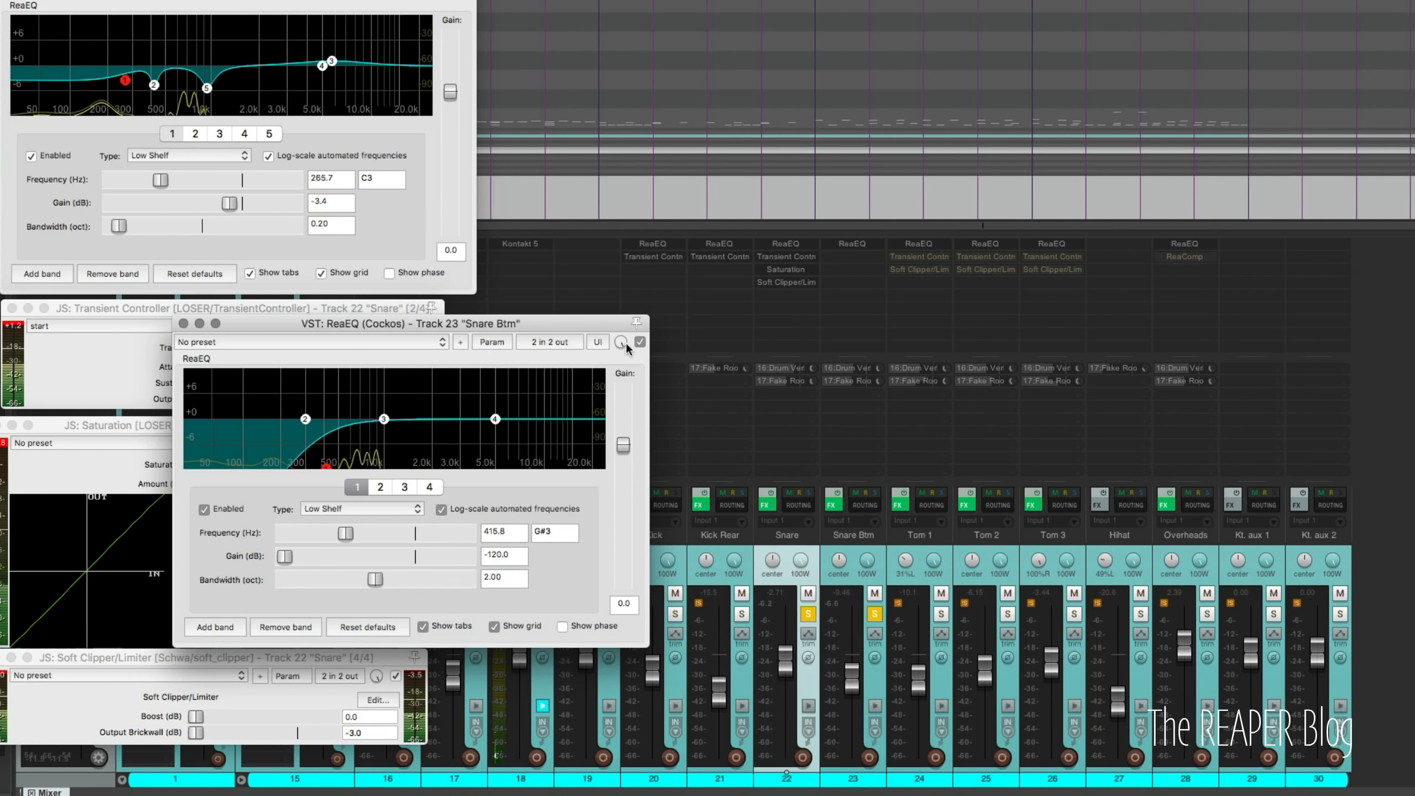
pyautogui.moveTo(600, 324)
pyautogui.mouseDown()
pyautogui.moveTo(634, 325)
pyautogui.moveTo(605, 329)
pyautogui.mouseUp()
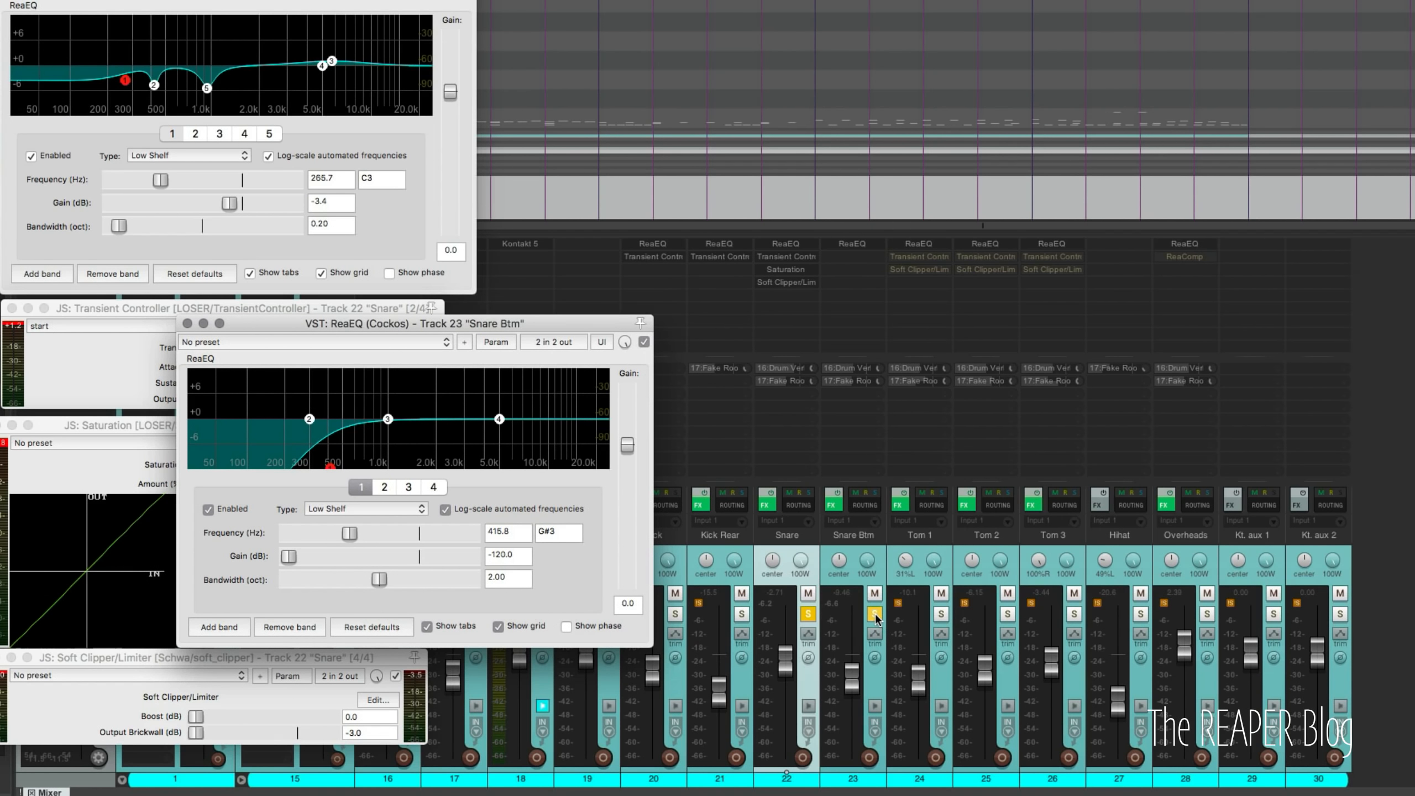
pyautogui.press('space')
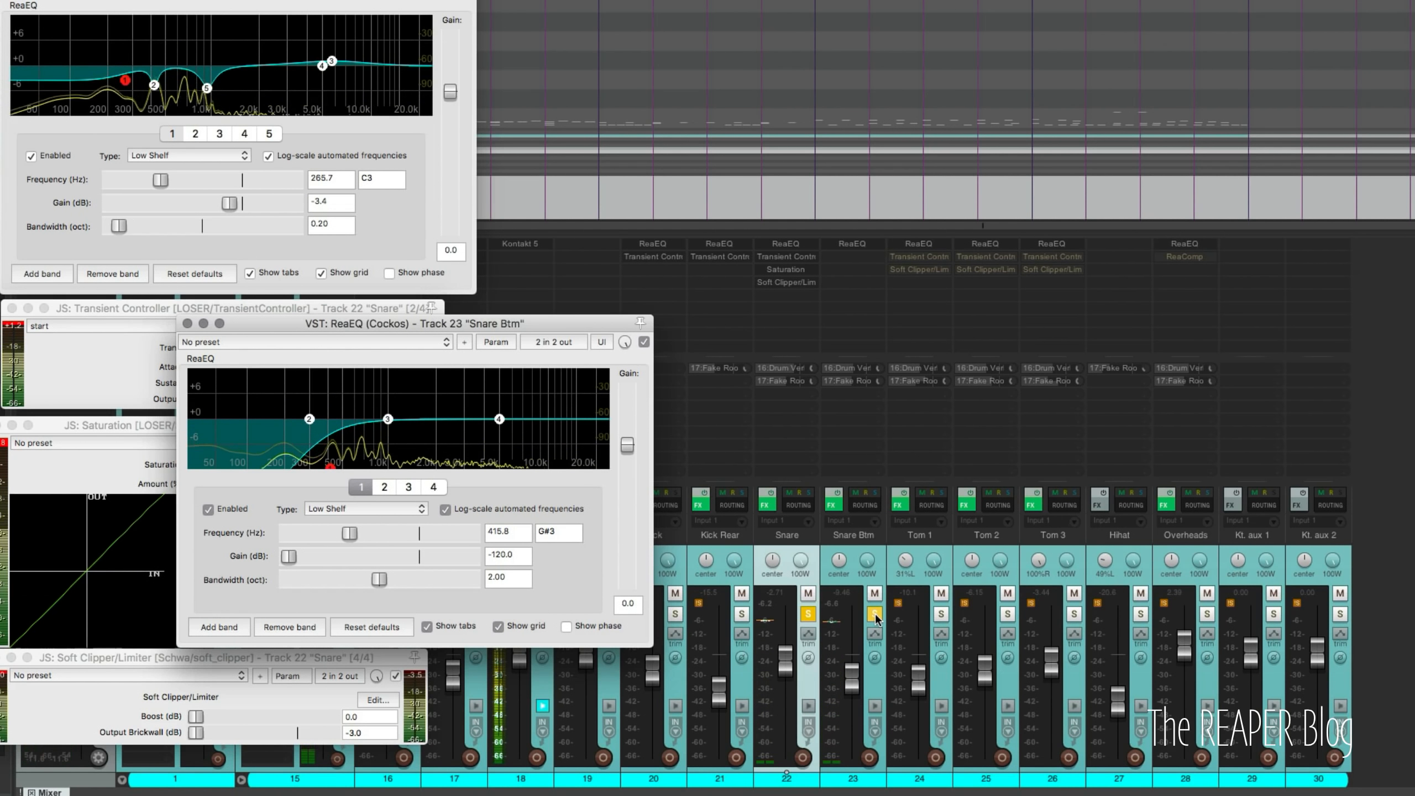
pyautogui.click(875, 615)
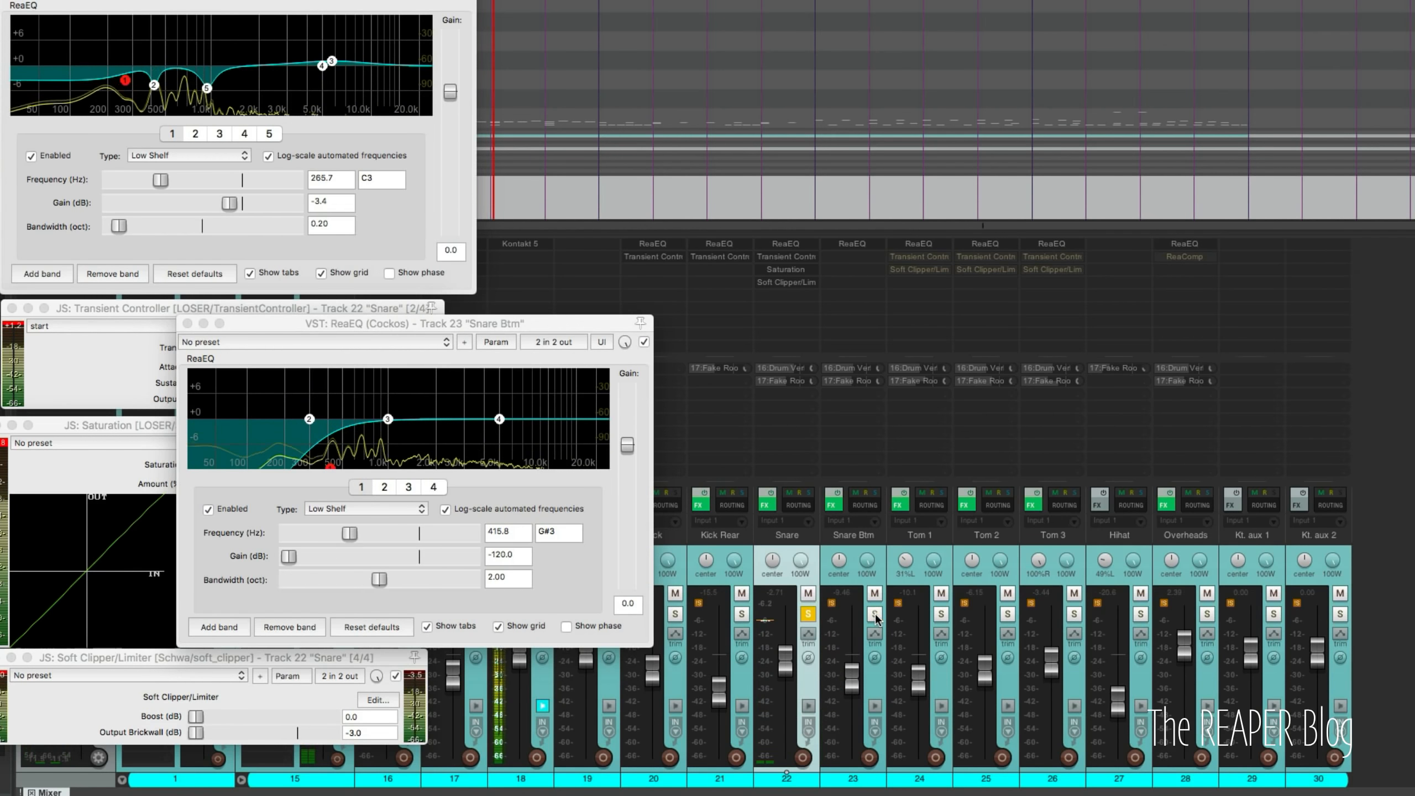
pyautogui.click(875, 614)
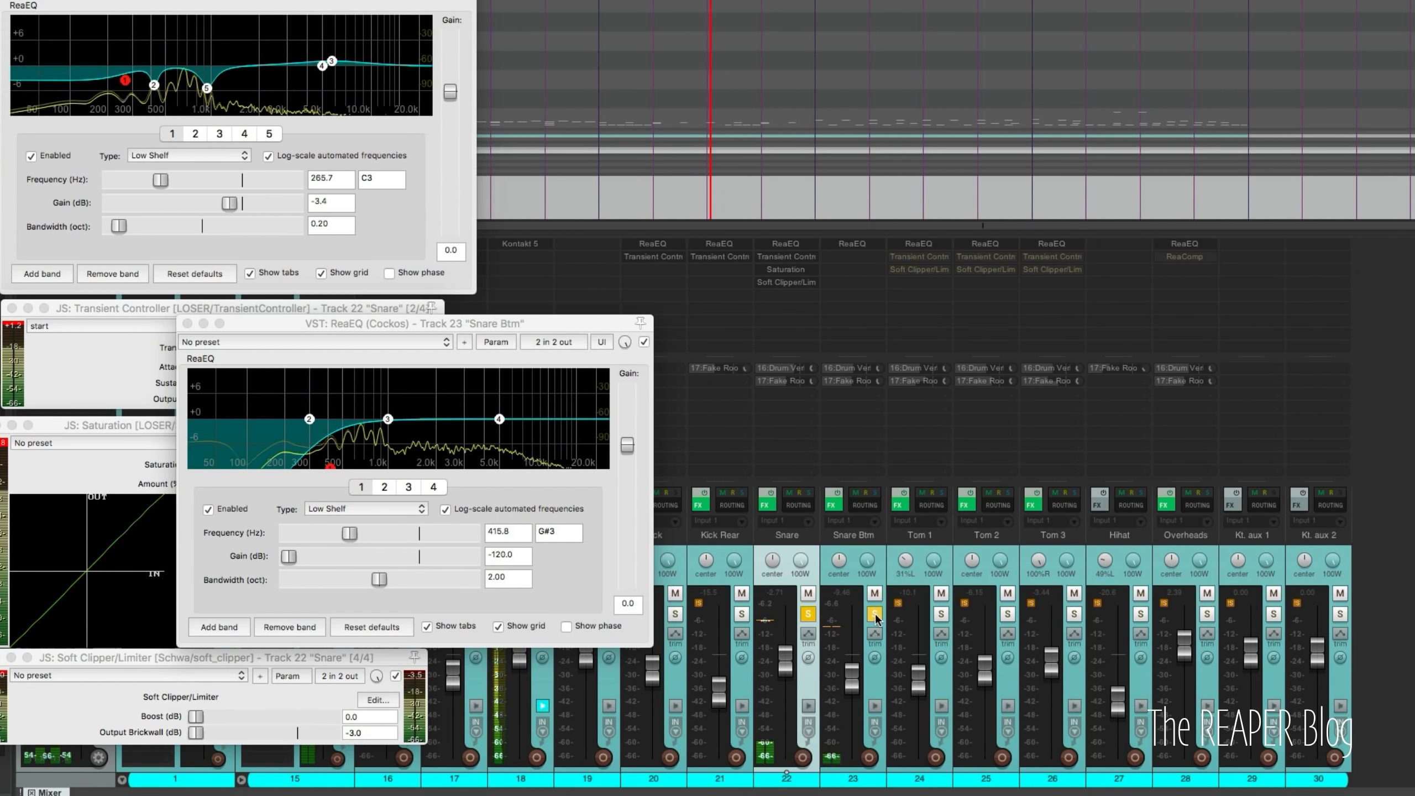
pyautogui.press('space')
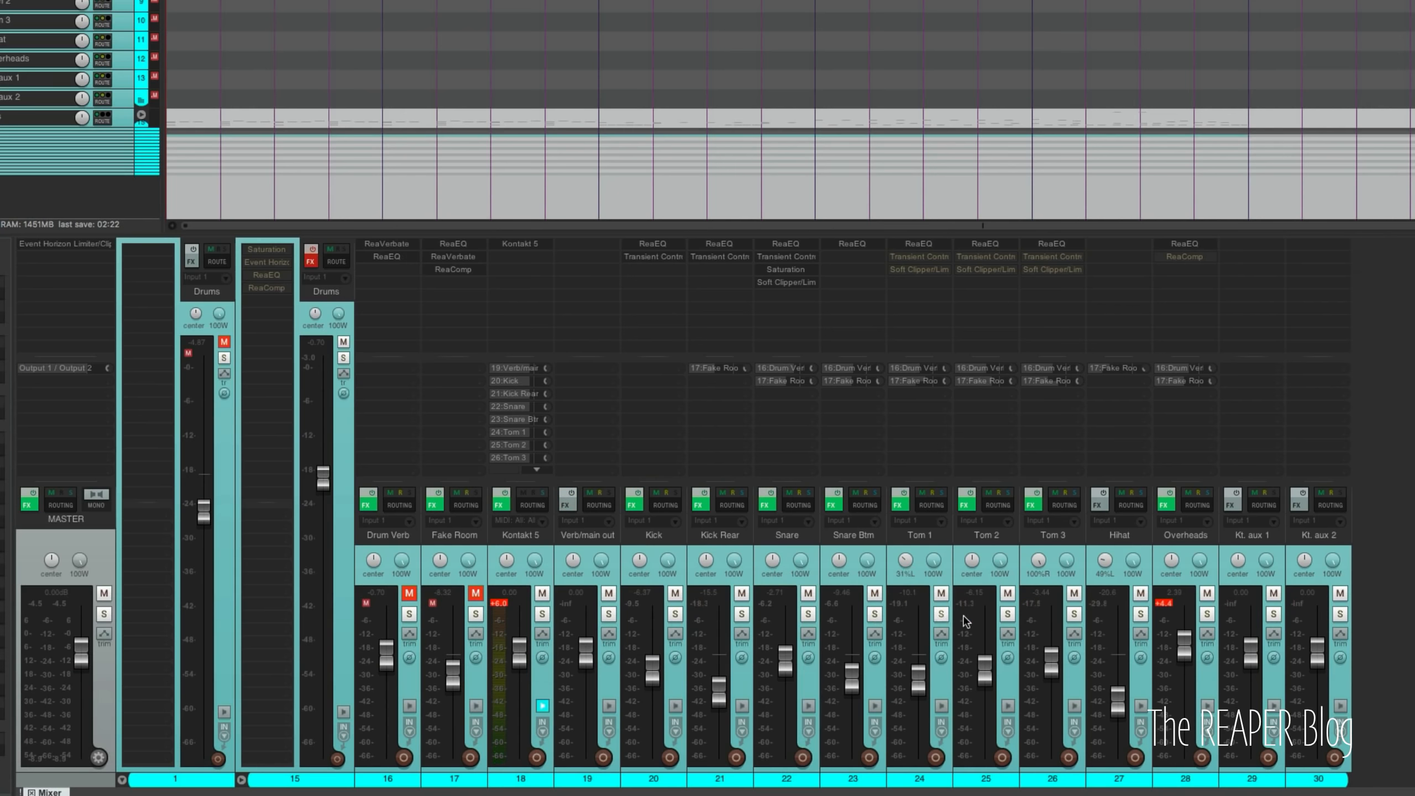
# Play Tom 1, Tom 2 and Tom 3 soloed together, and arrange their three ReaEQ windows so all are visible.
pyautogui.press('space')
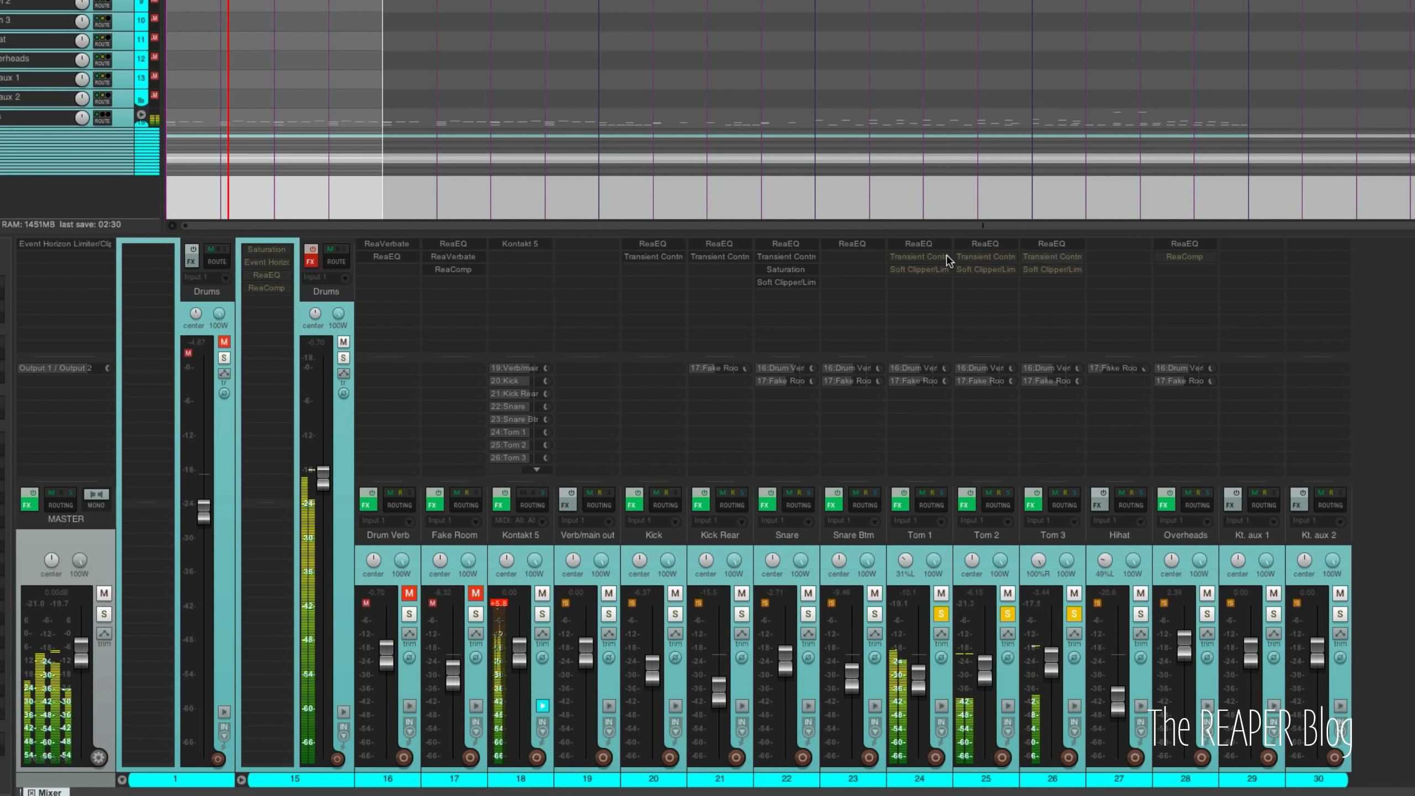
pyautogui.click(927, 241)
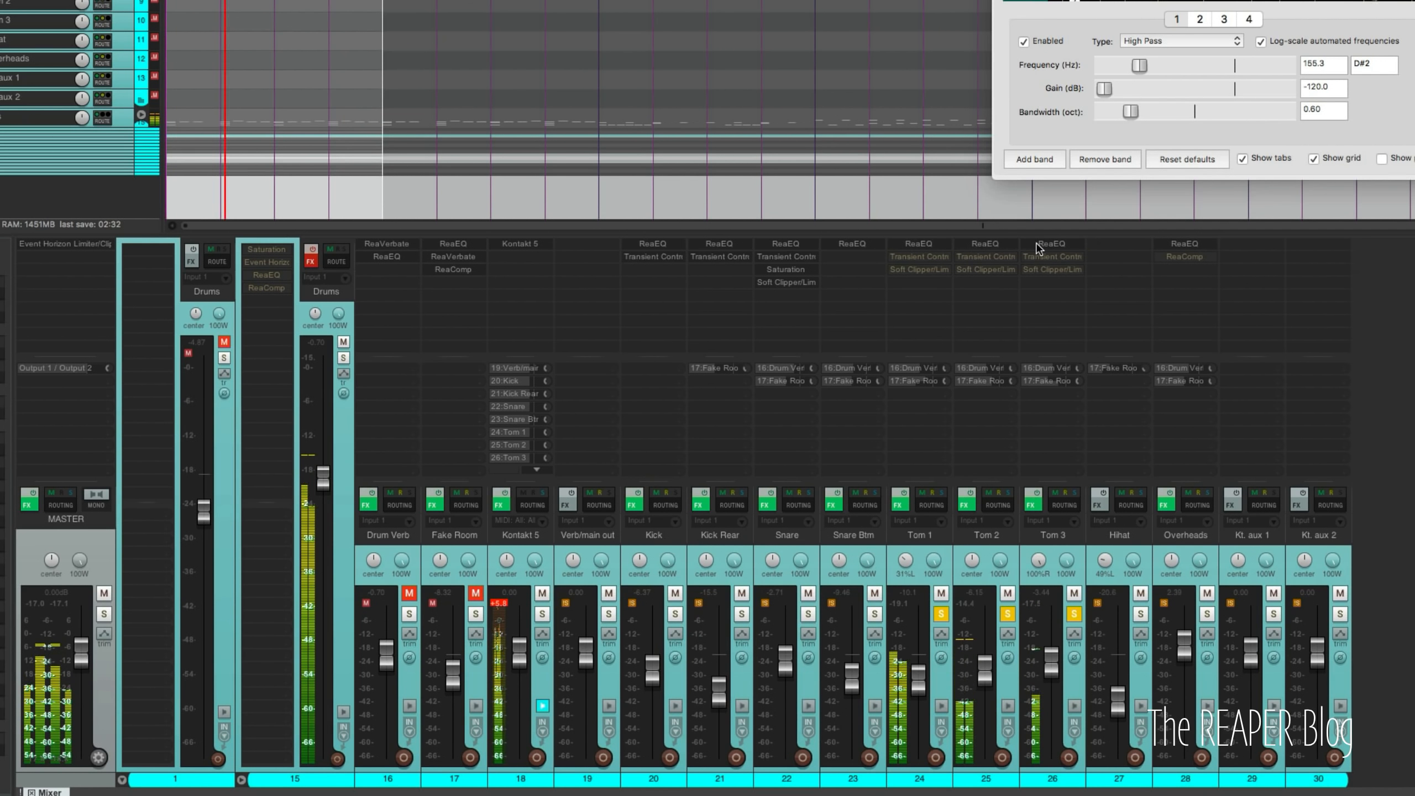
pyautogui.click(1051, 244)
pyautogui.moveTo(1088, 277); pyautogui.dragTo(1385, 225)
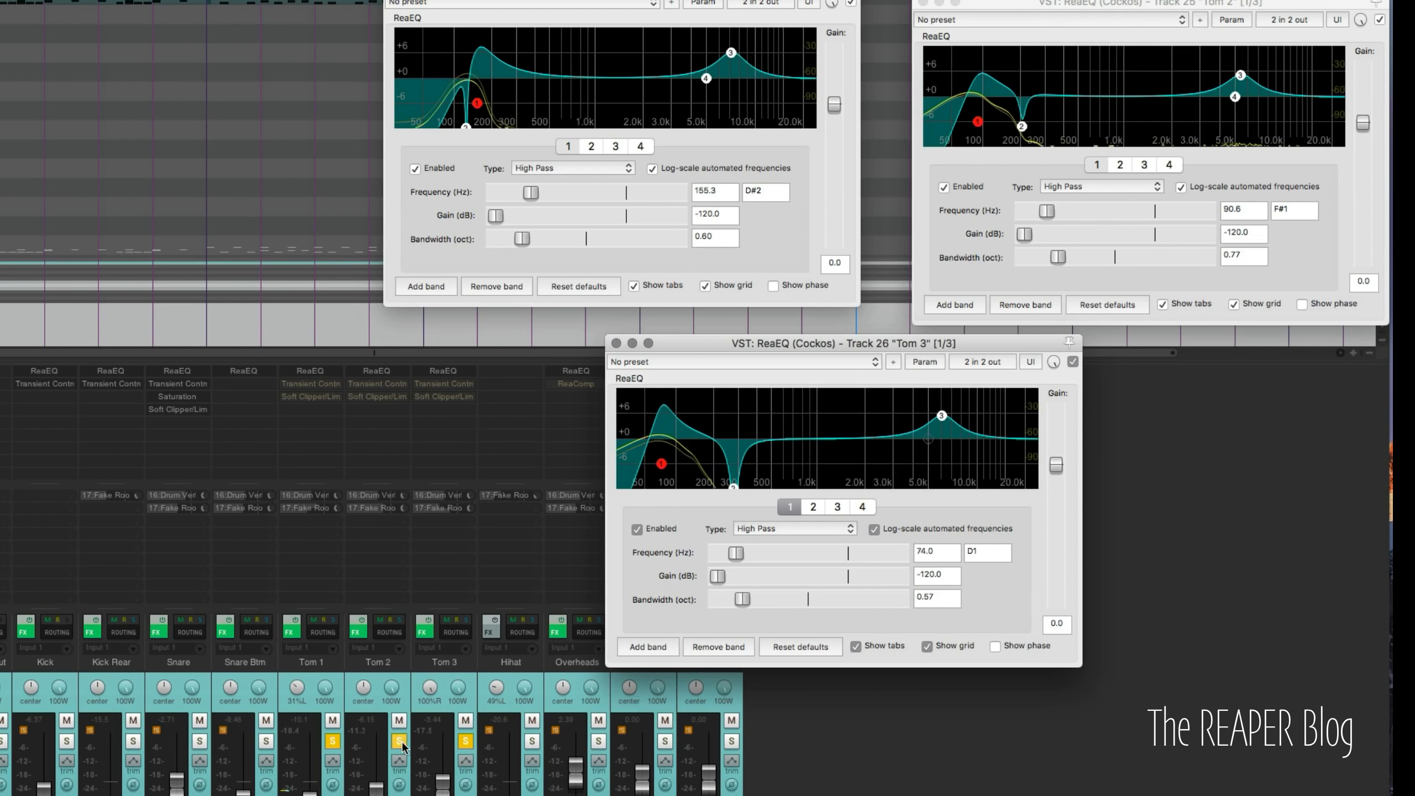
# Solo only Tom 1 during playback and bypass its ReaEQ to hear the unprocessed sound.
pyautogui.keyDown('alt'); pyautogui.keyDown('super'); pyautogui.click(333, 741); pyautogui.keyUp('super'); pyautogui.keyUp('alt')
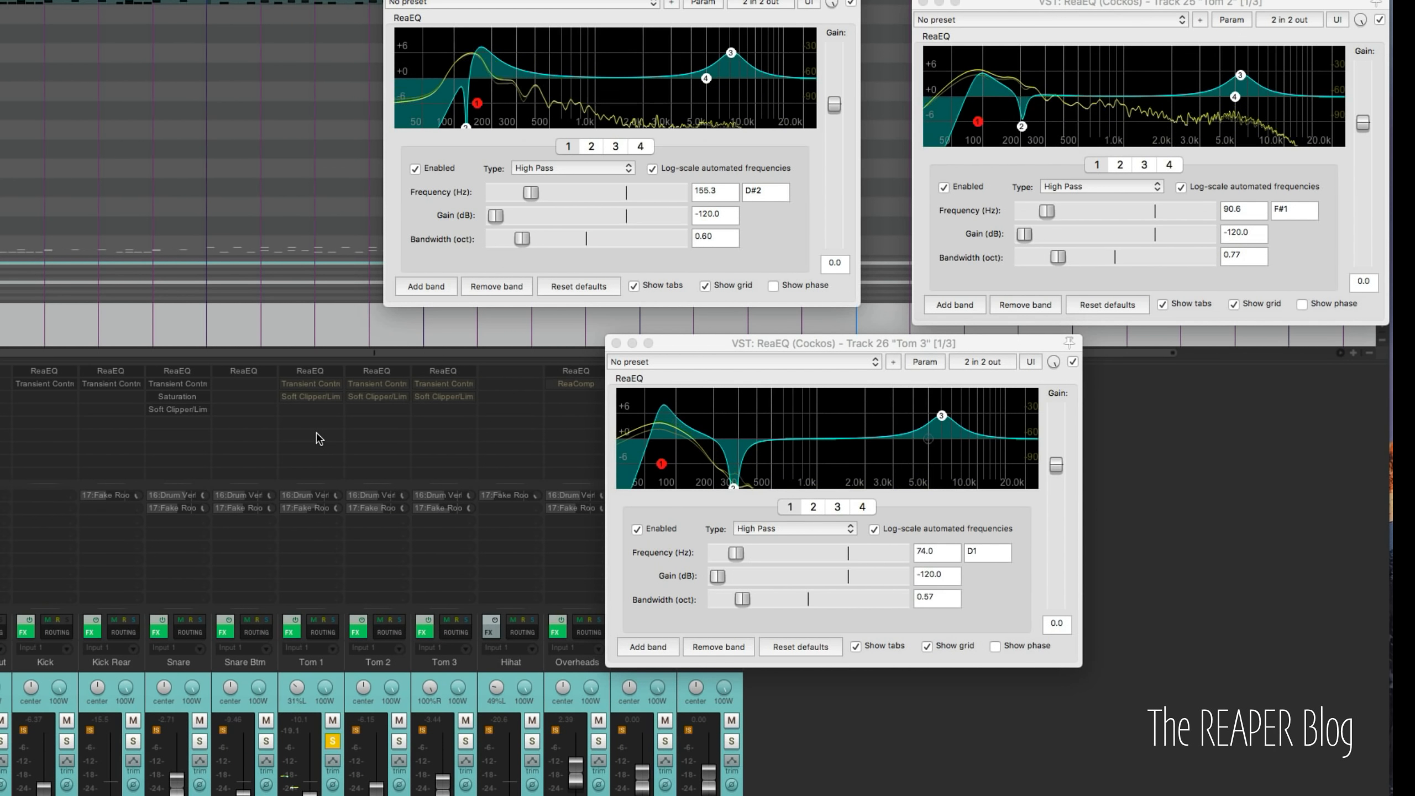
pyautogui.keyDown('shift'); pyautogui.click(311, 372); pyautogui.keyUp('shift')
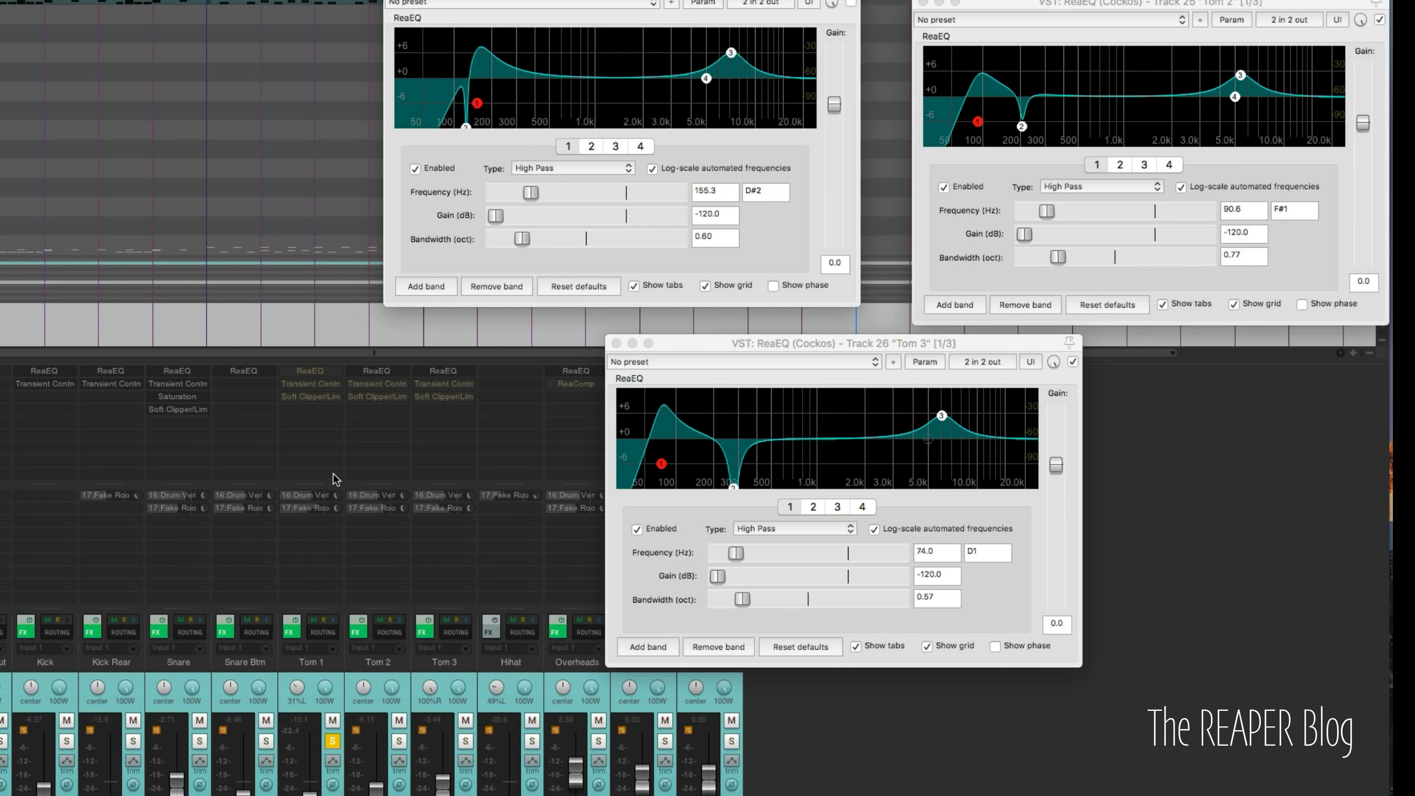
# Clear the frequency value of the notch filter on band 2 in Tom 1's ReaEQ.
pyautogui.click(591, 146)
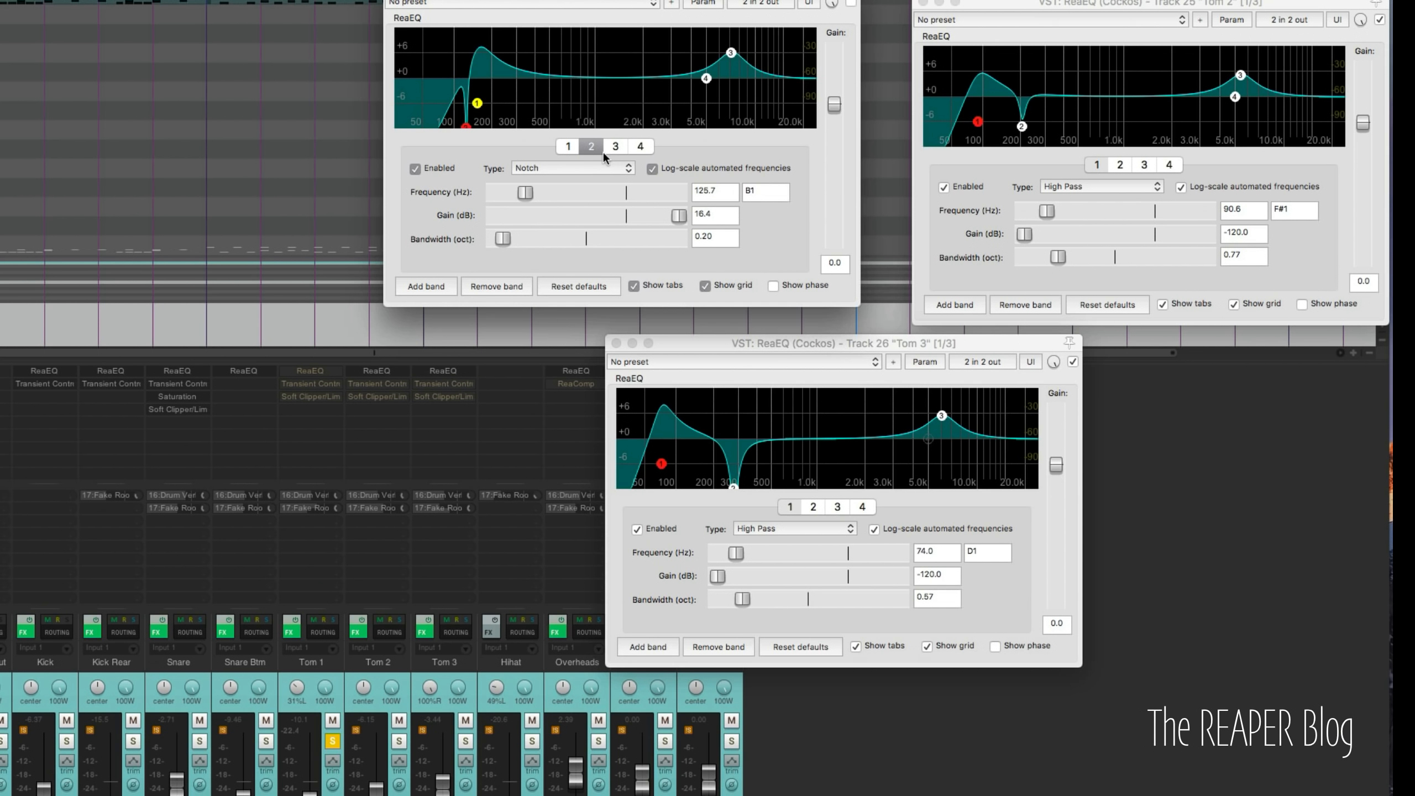
pyautogui.doubleClick(725, 193)
pyautogui.press('BackSpace')
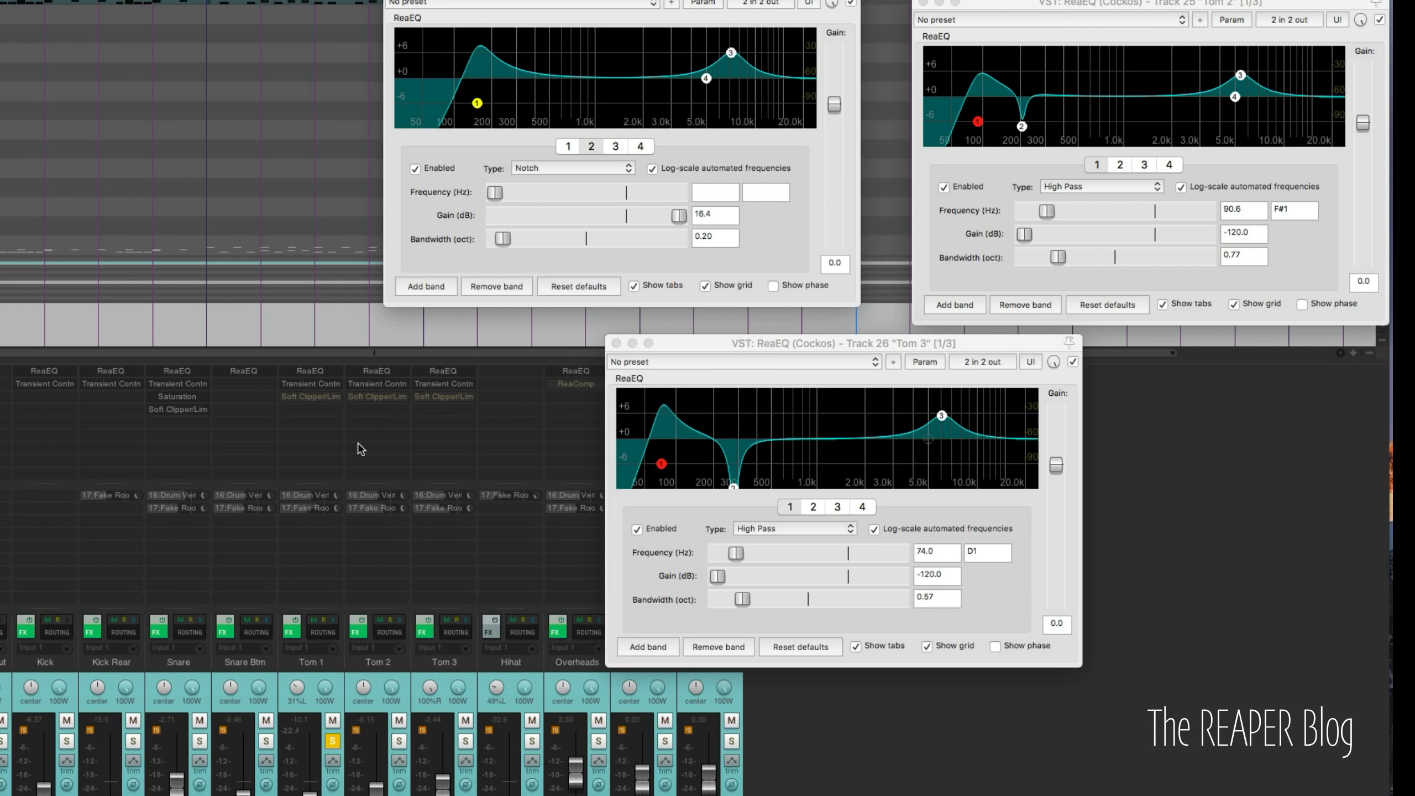
# Open Tom 3's Transient Controller clear of the mixer strips and examine its attack and sustain settings.
pyautogui.click(444, 384)
pyautogui.moveTo(356, 451); pyautogui.dragTo(541, 269)
pyautogui.click(380, 384)
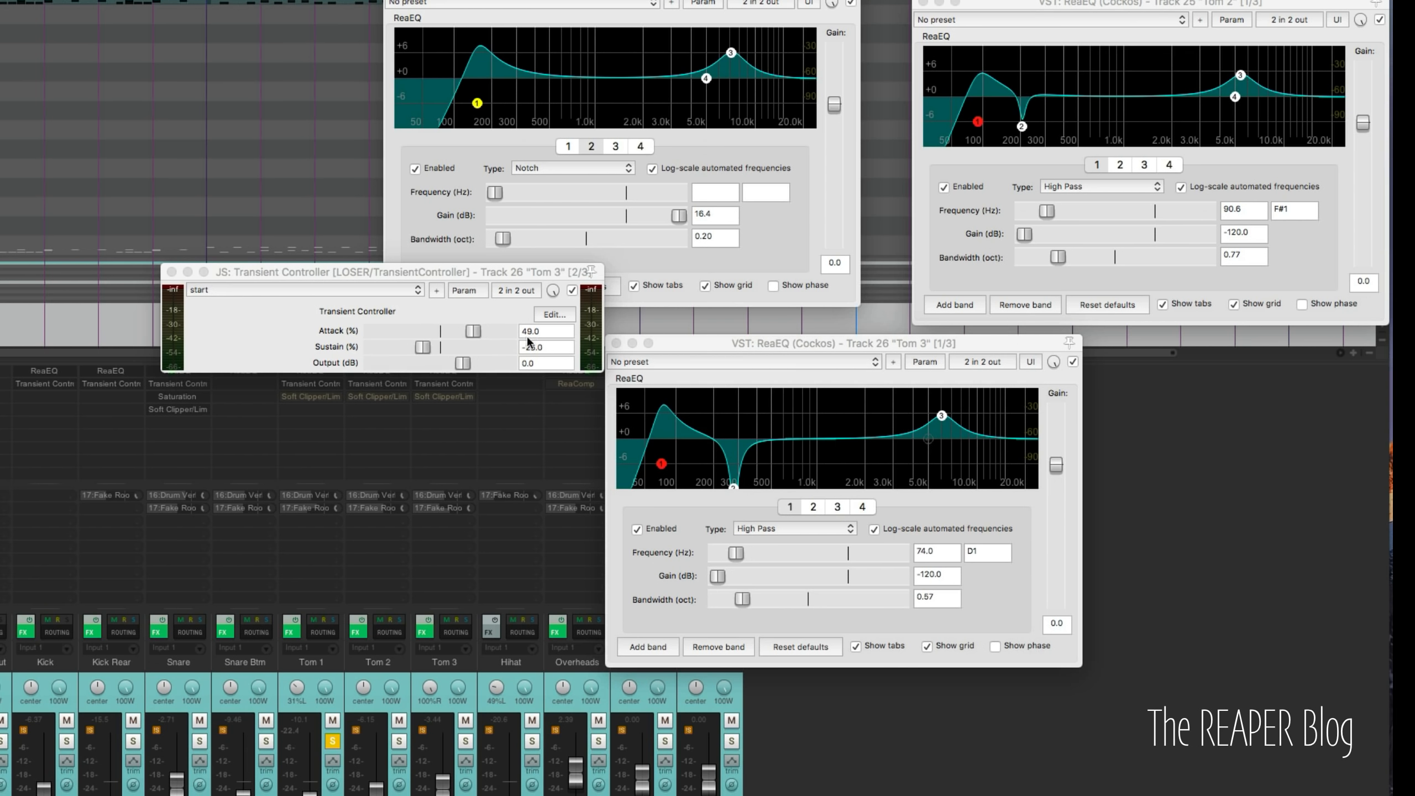
pyautogui.click(548, 347)
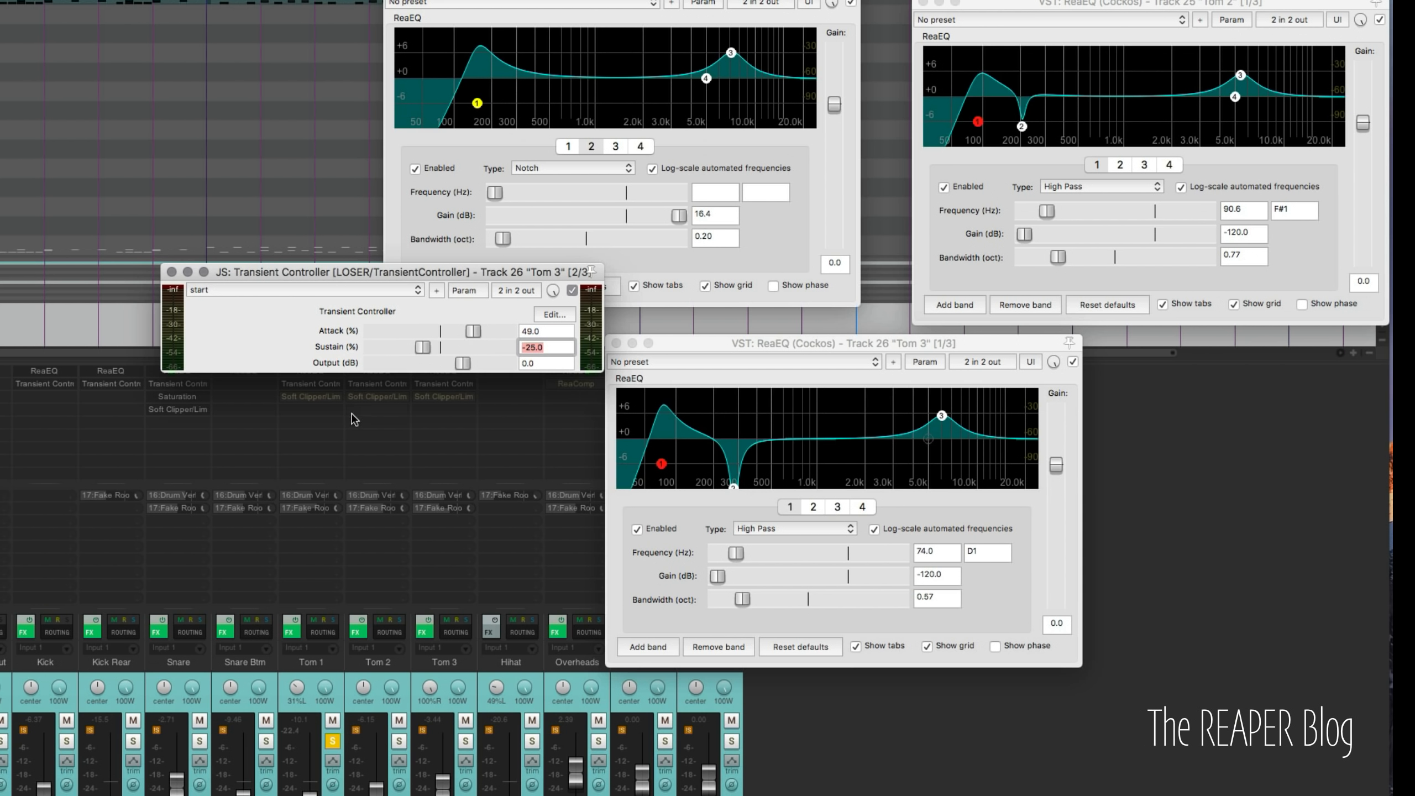
# Enable Tom 1's Soft Clipper/Limiter, inspect its boost and output brickwall settings, and close all open effect windows.
pyautogui.keyDown('shift'); pyautogui.click(324, 398); pyautogui.keyUp('shift')
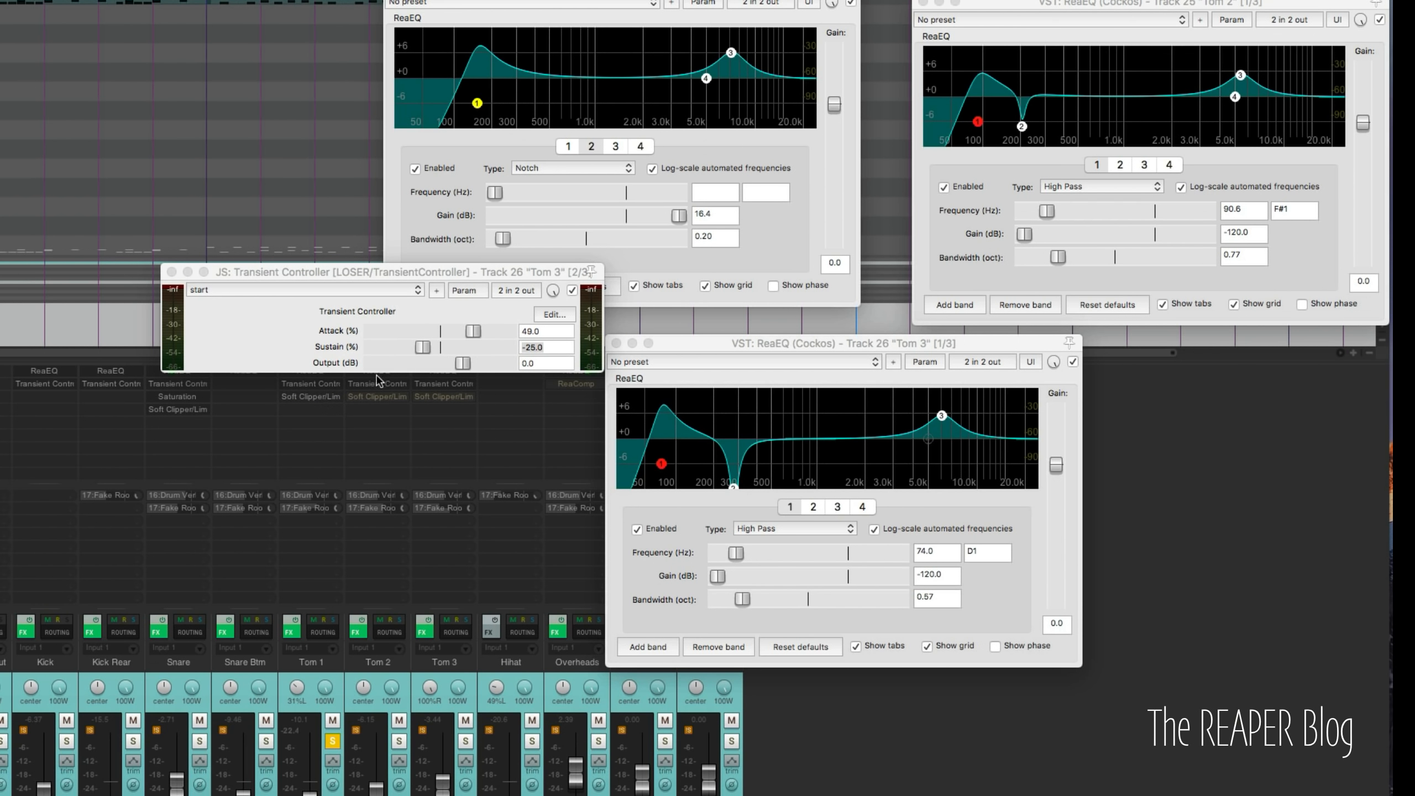
pyautogui.moveTo(459, 271); pyautogui.dragTo(507, 245)
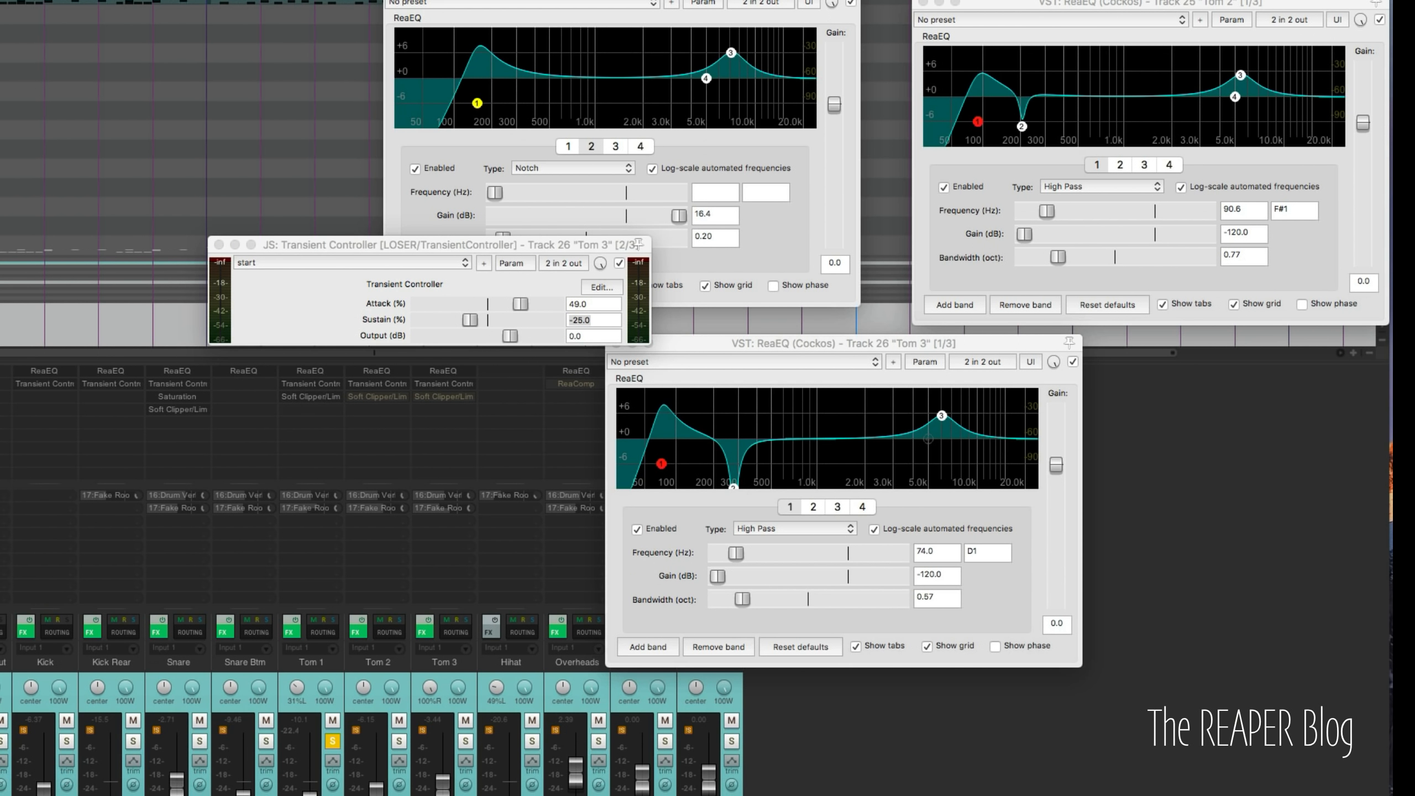
pyautogui.click(310, 397)
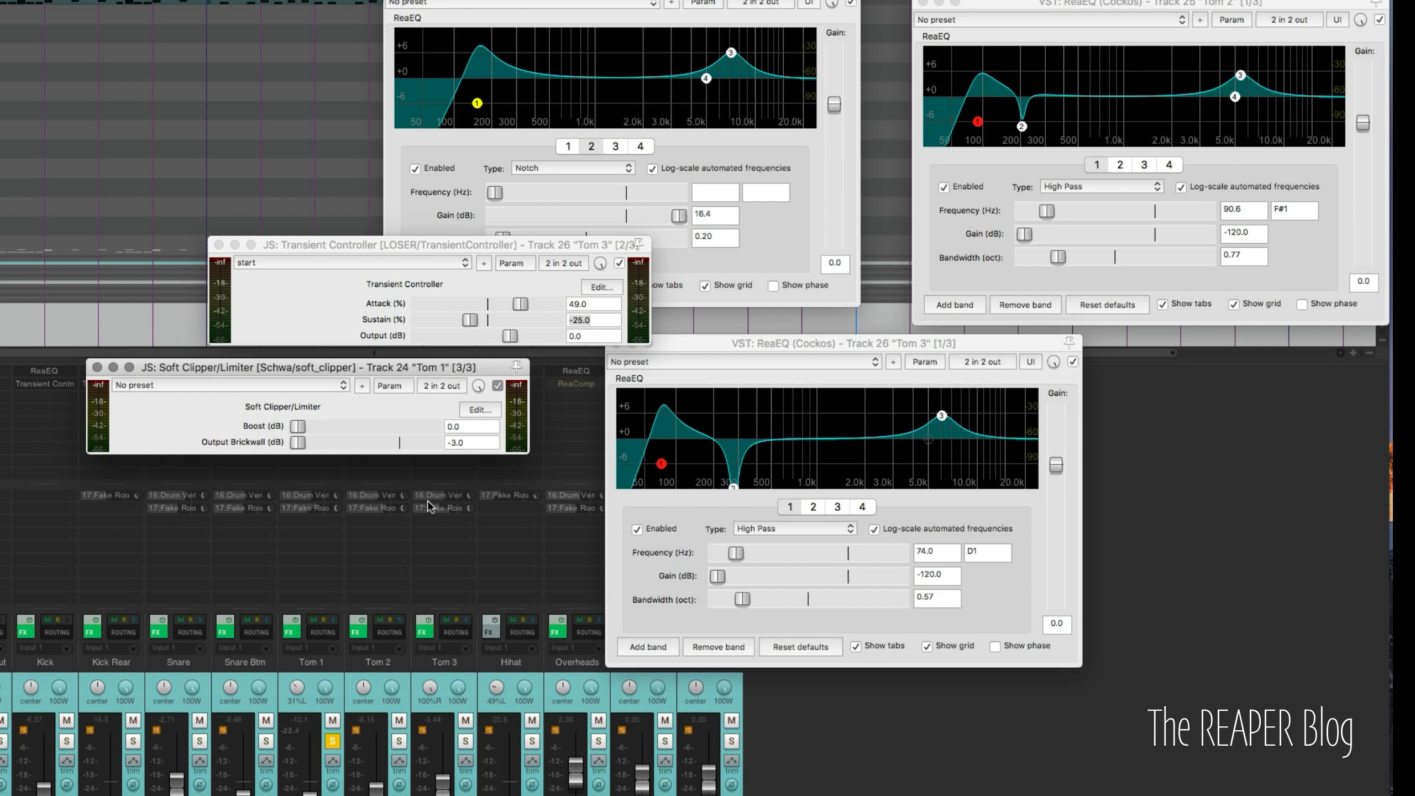
pyautogui.click(97, 368)
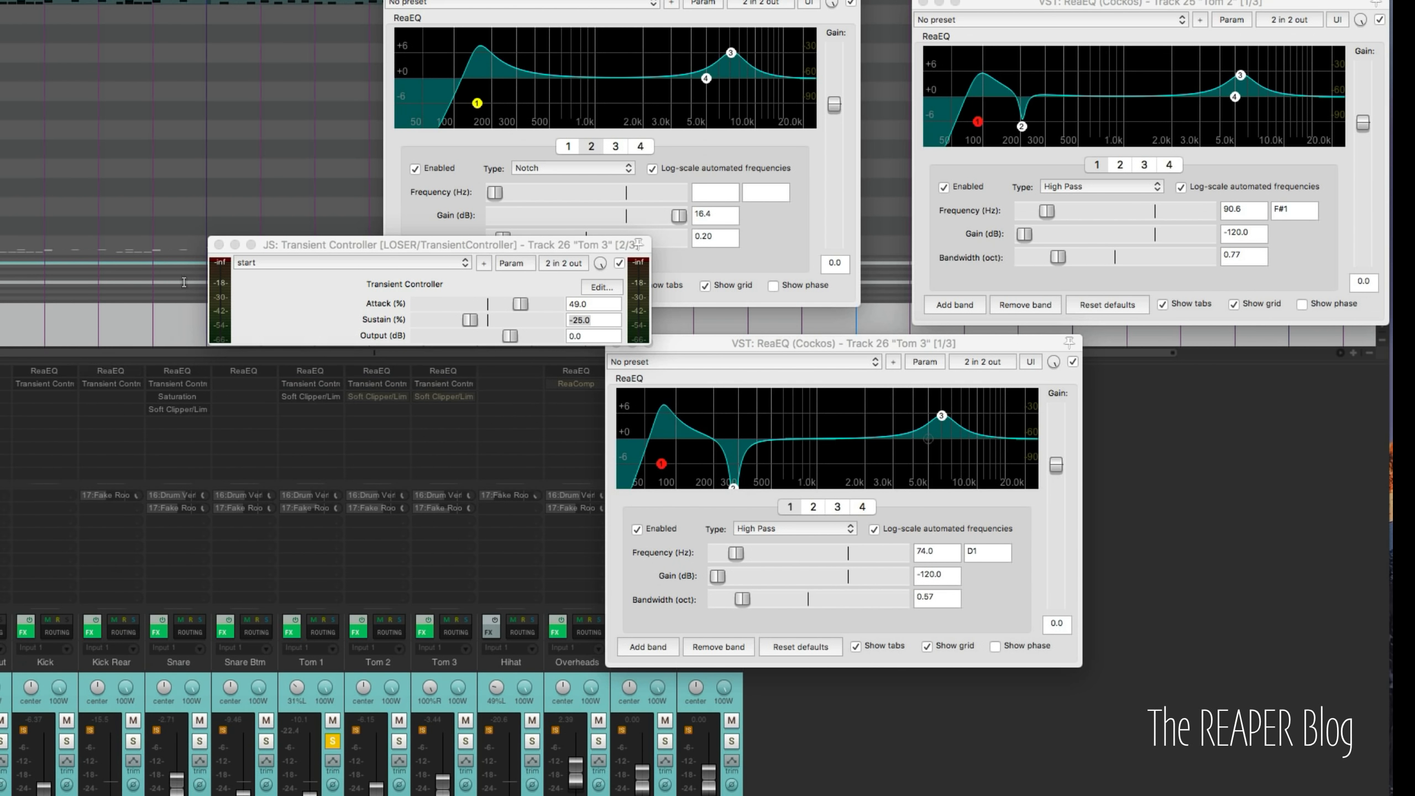
pyautogui.click(219, 244)
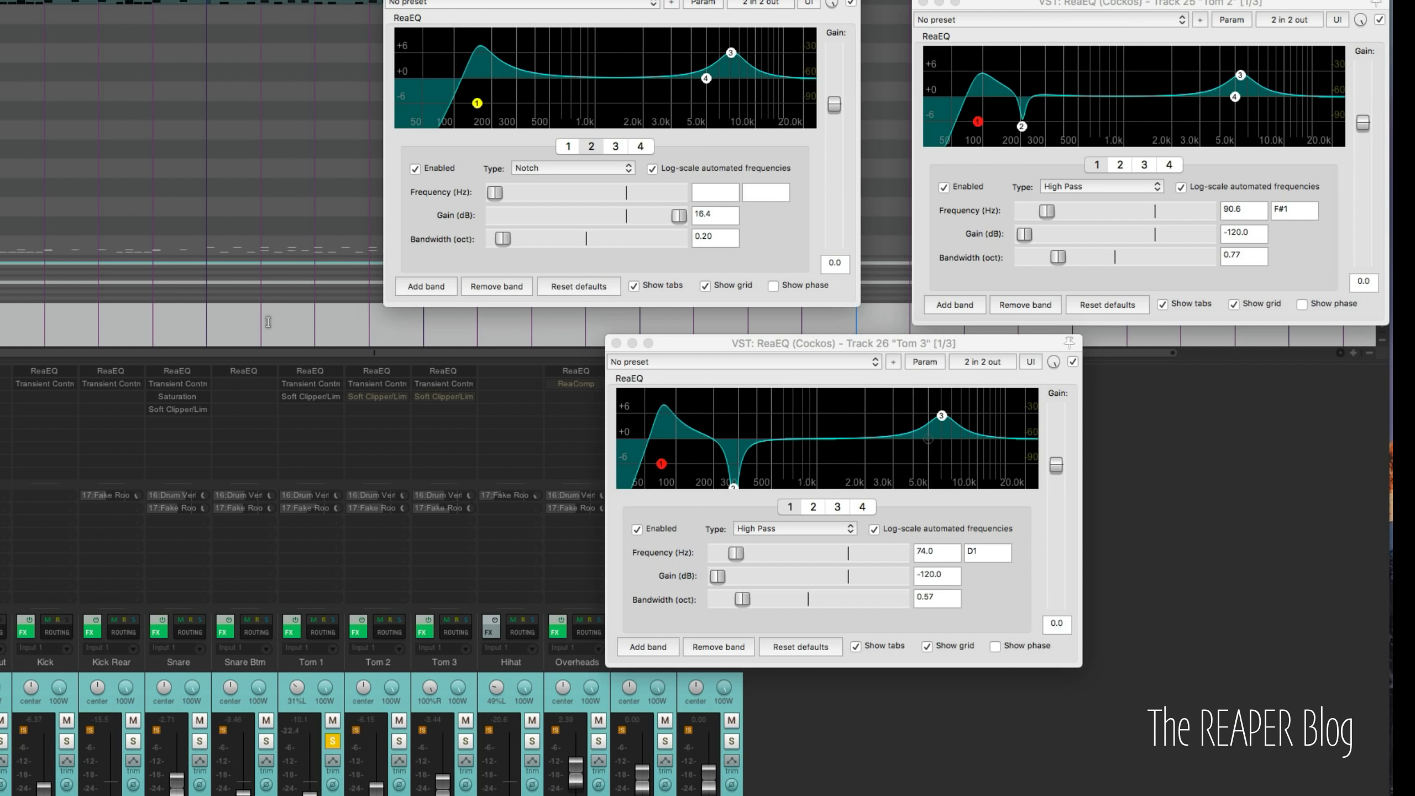
pyautogui.press('Escape')
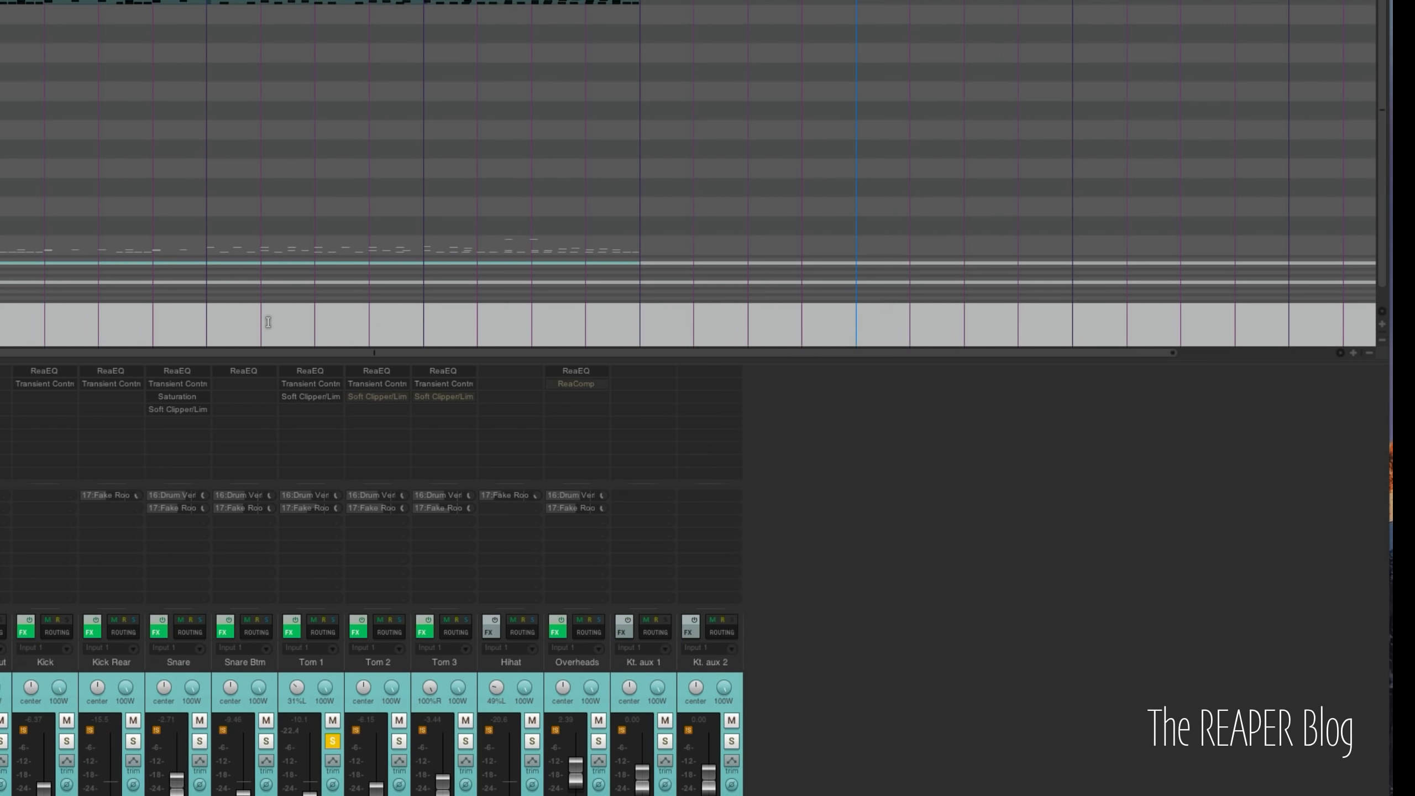
# Solo Tom 2 and Tom 3 along with Tom 1, and enable their Soft Clipper/Limiter effects.
pyautogui.moveTo(399, 741); pyautogui.dragTo(459, 742)
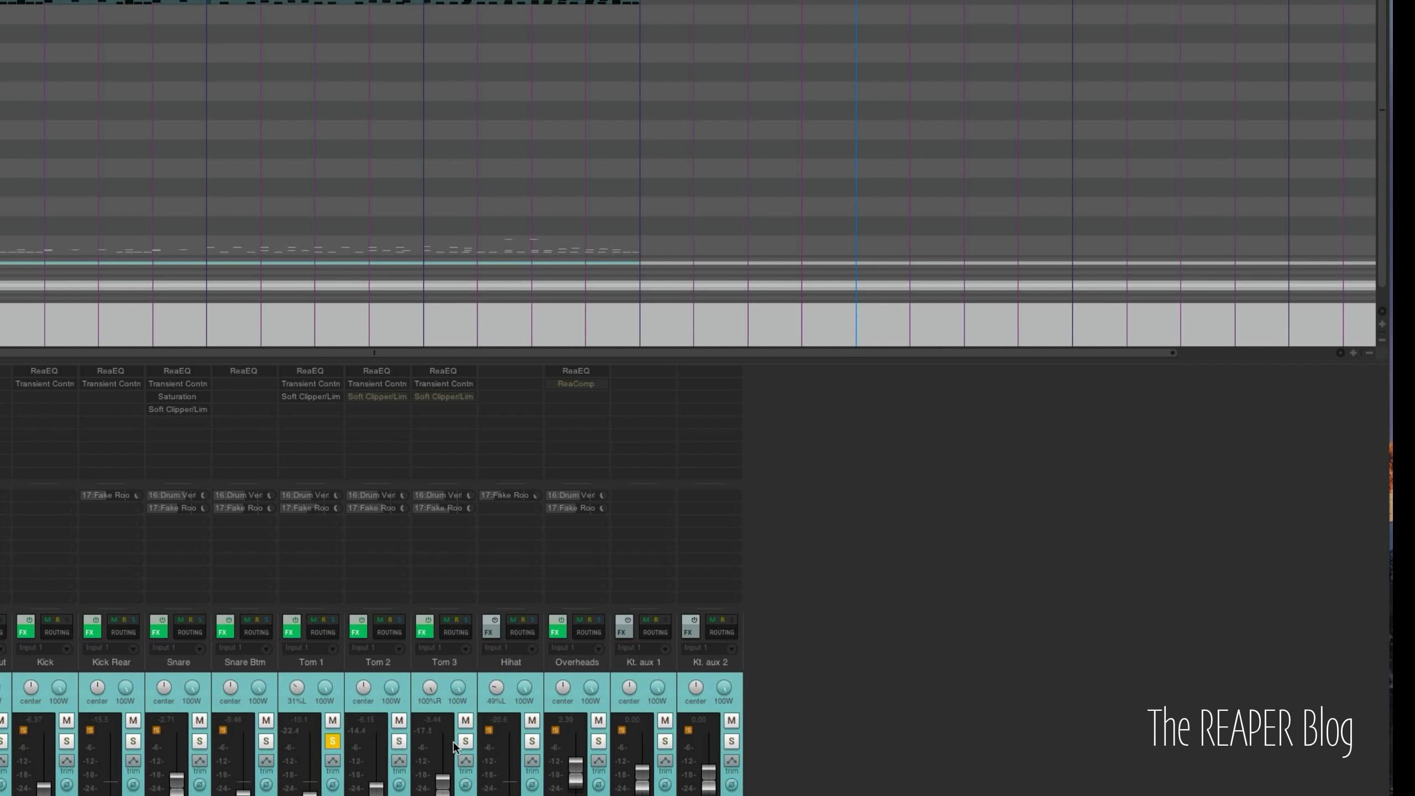
pyautogui.keyDown('shift'); pyautogui.click(378, 396); pyautogui.keyUp('shift')
pyautogui.keyDown('shift'); pyautogui.click(450, 396); pyautogui.keyUp('shift')
# Select all three tom tracks and compare their playback with the effect chains bypassed and re-enabled.
pyautogui.click(320, 677)
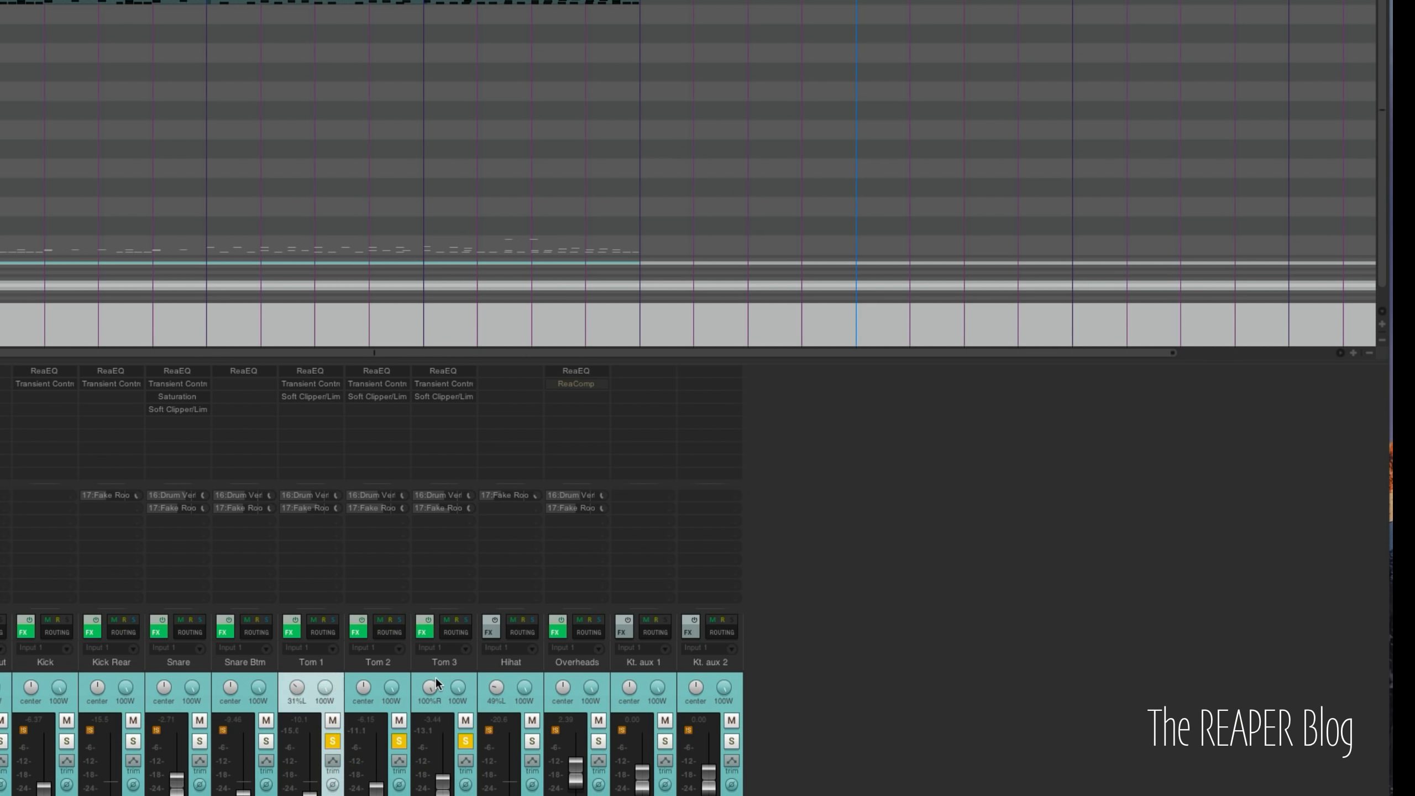
pyautogui.keyDown('shift'); pyautogui.click(437, 679); pyautogui.keyUp('shift')
pyautogui.keyDown('super'); pyautogui.click(423, 628); pyautogui.keyUp('super')
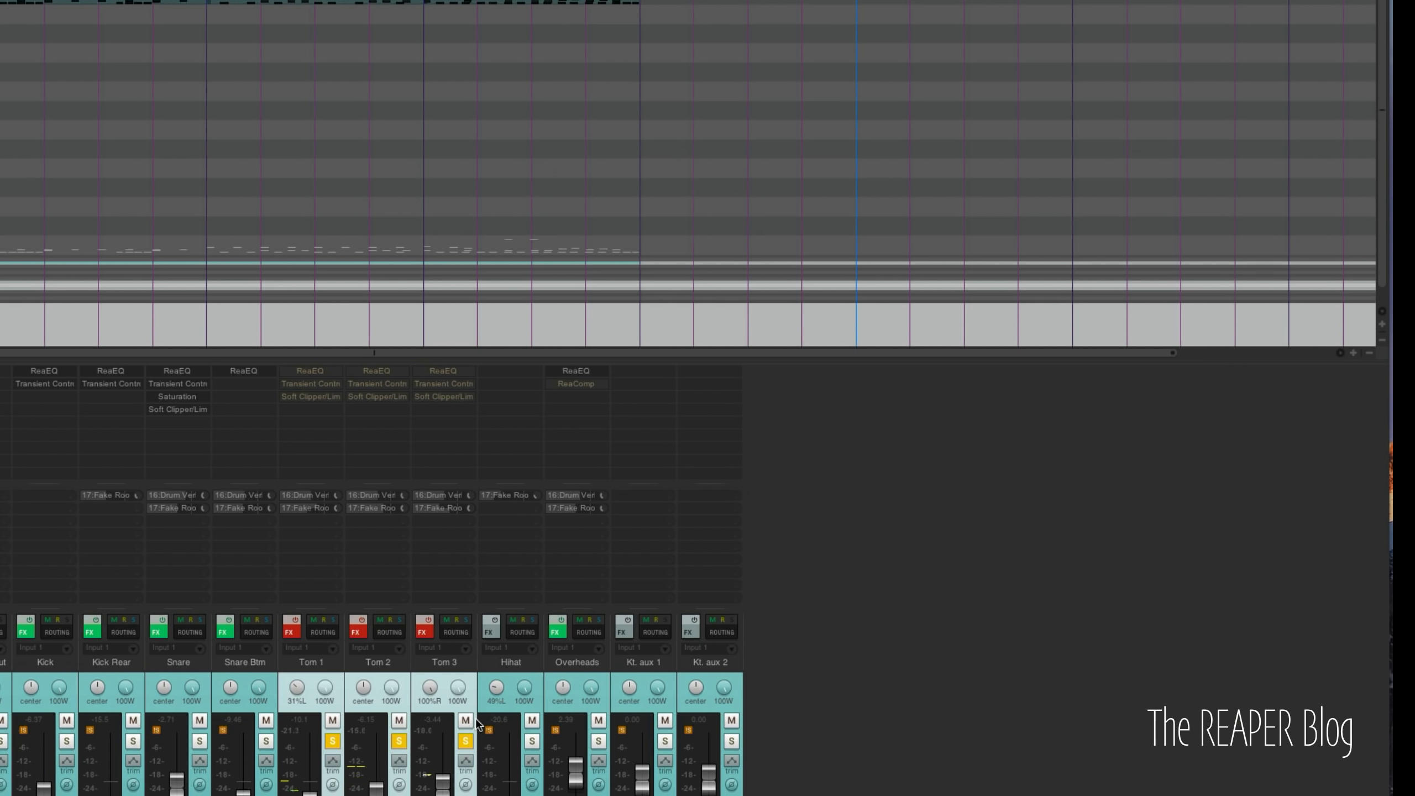
pyautogui.keyDown('super'); pyautogui.click(427, 633); pyautogui.keyUp('super')
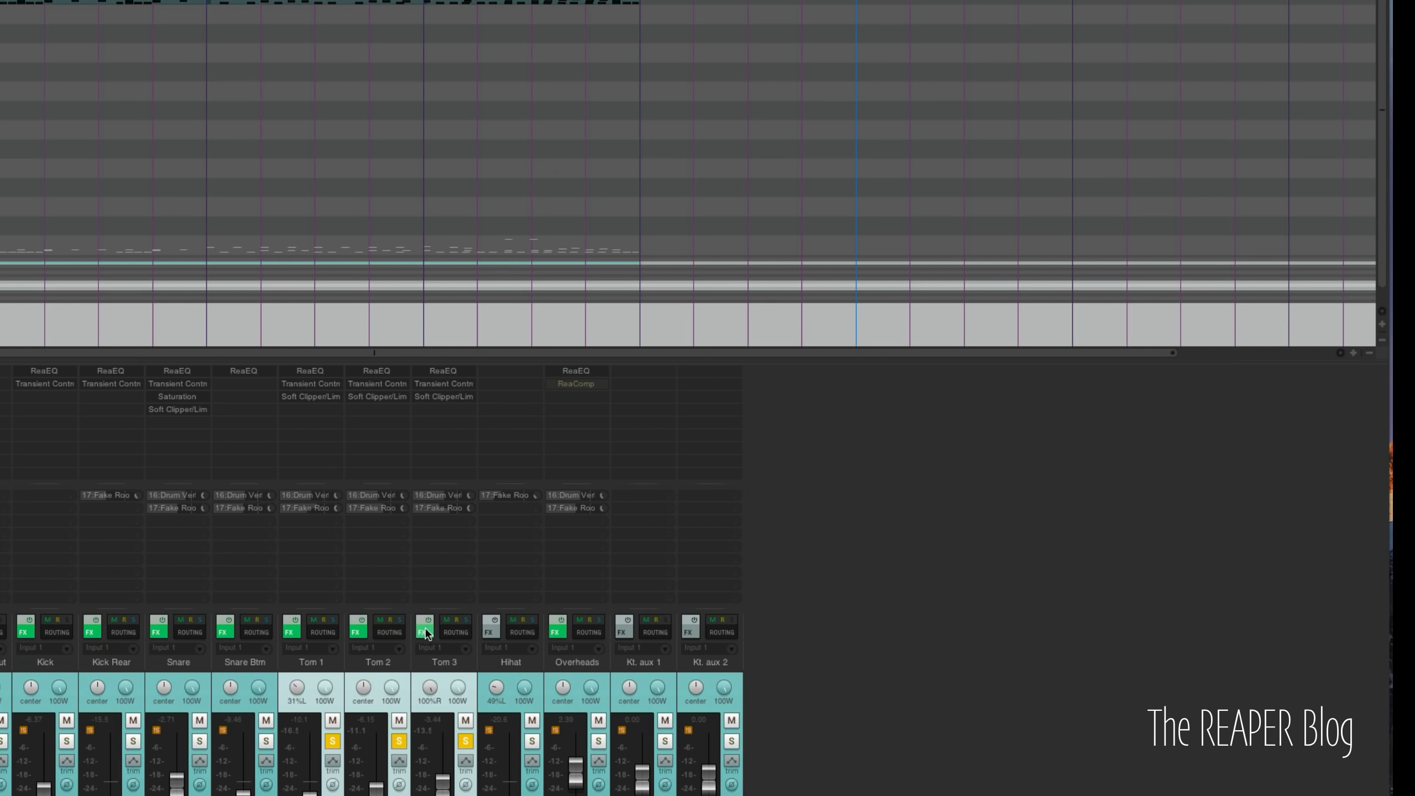
# Unsolo the toms, and solo Hihat and Overheads instead.
pyautogui.click(331, 741)
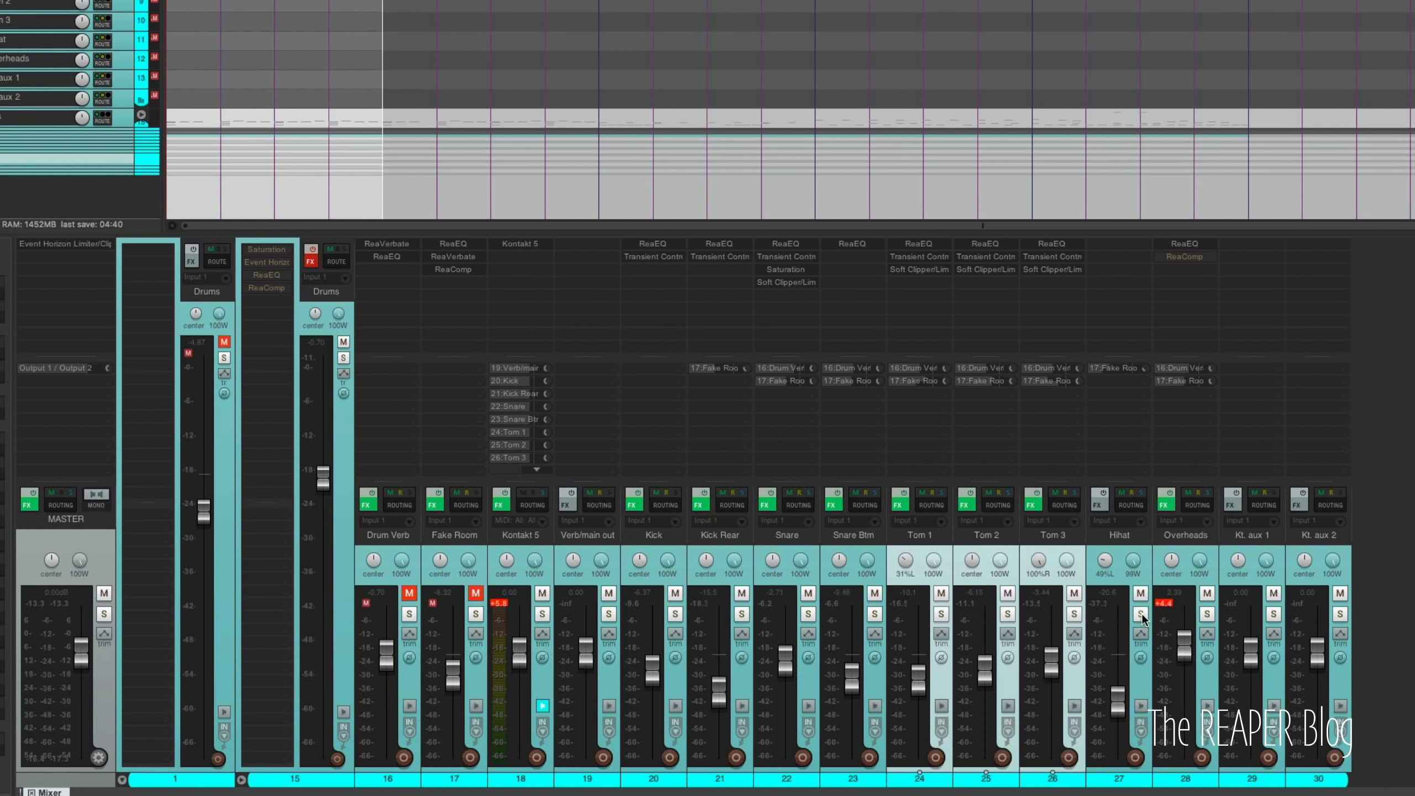
pyautogui.click(533, 742)
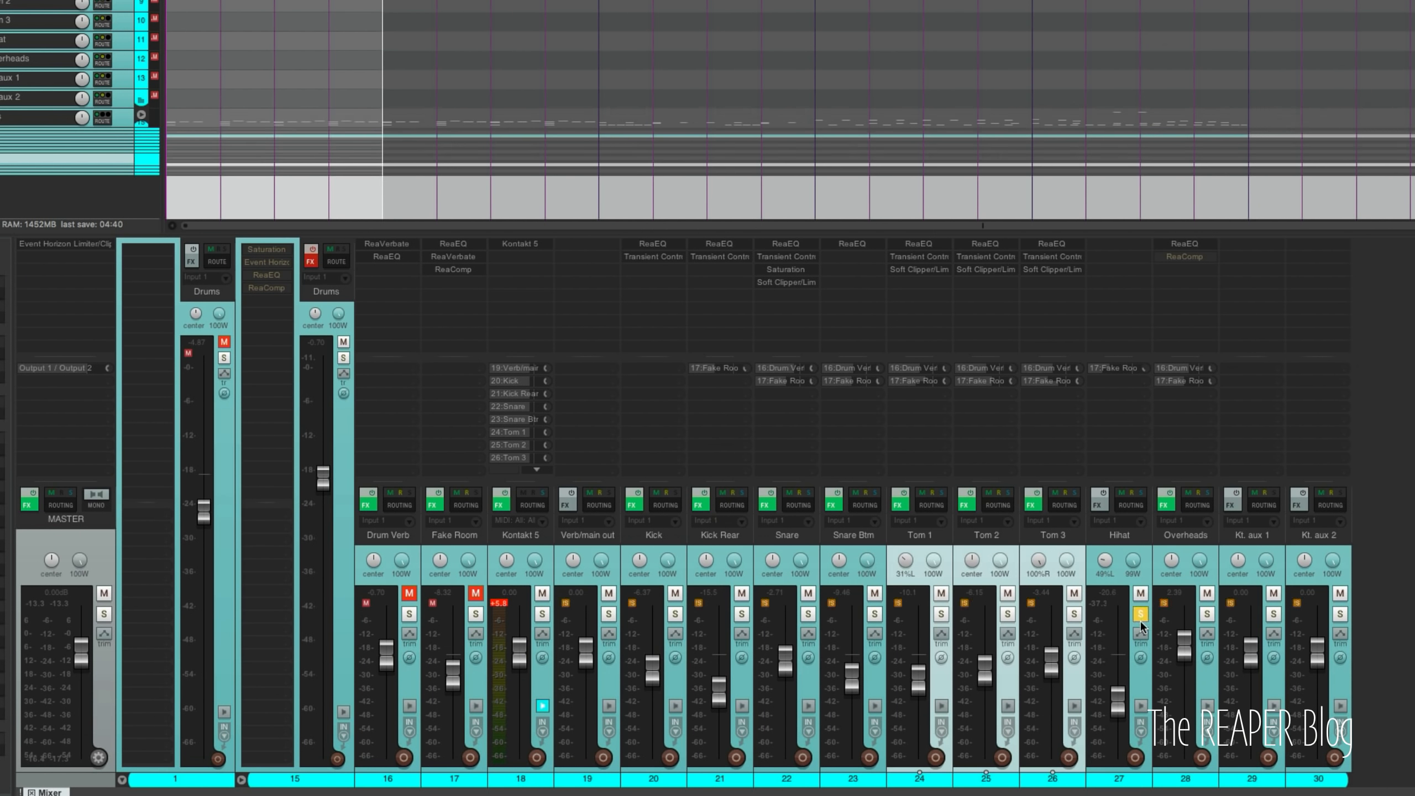
pyautogui.click(1121, 550)
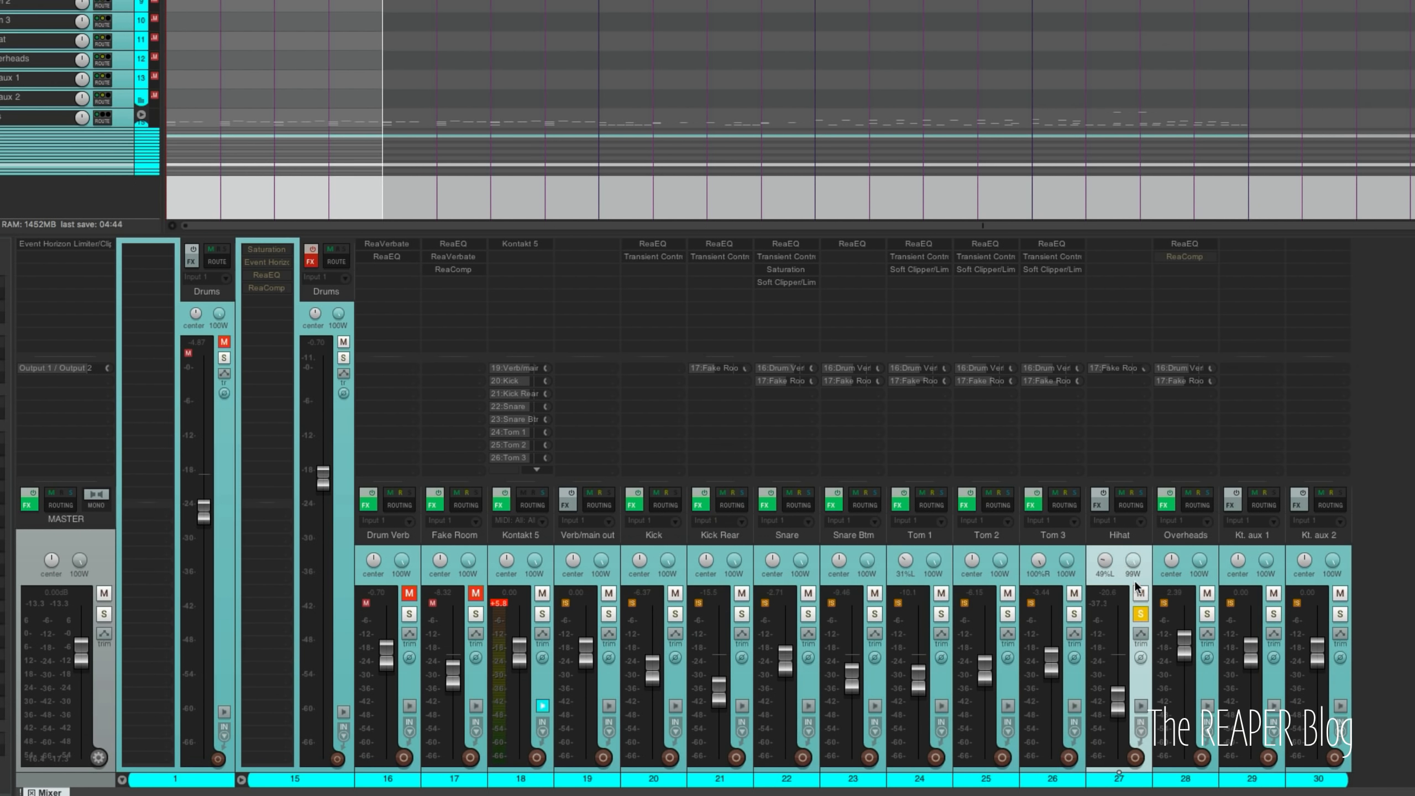
pyautogui.click(1185, 552)
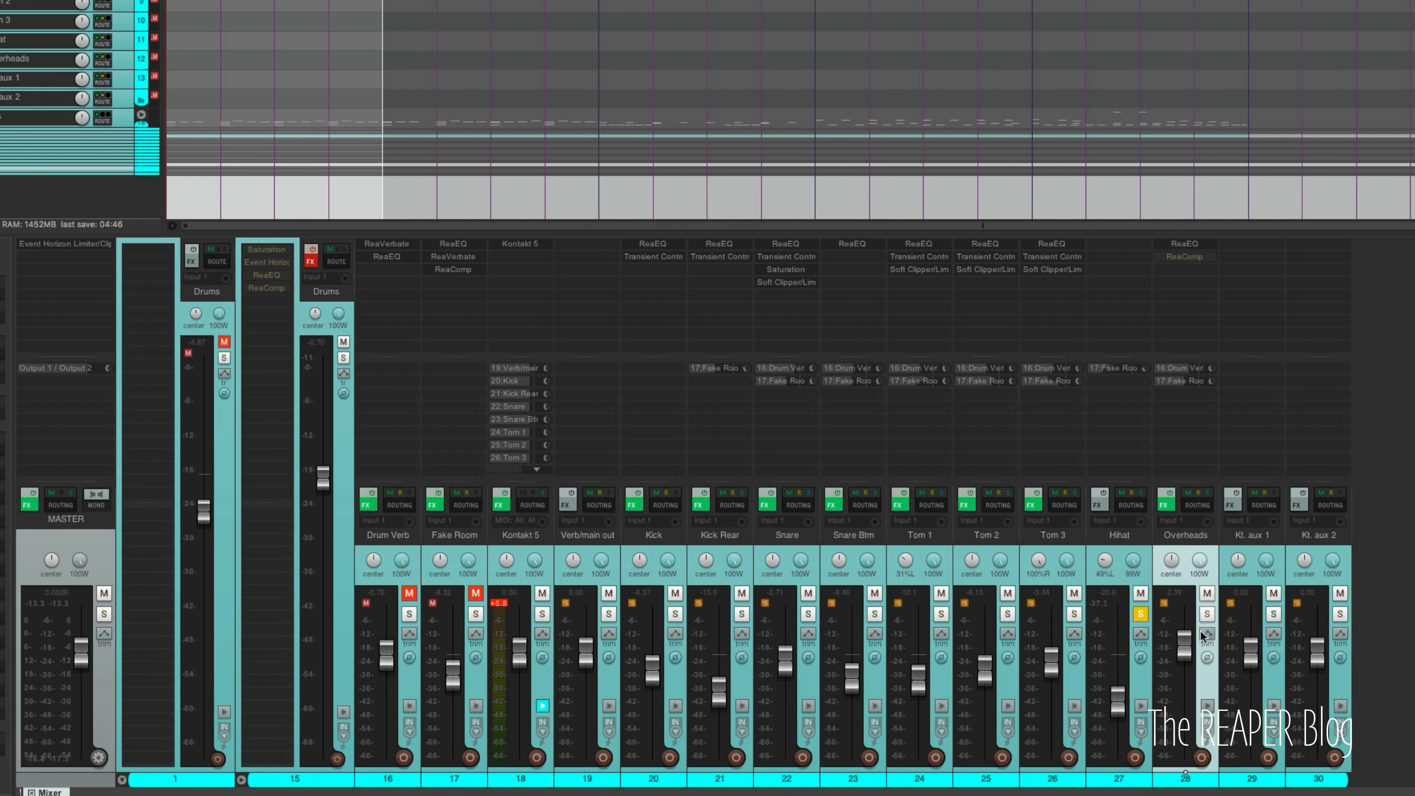
pyautogui.click(1208, 613)
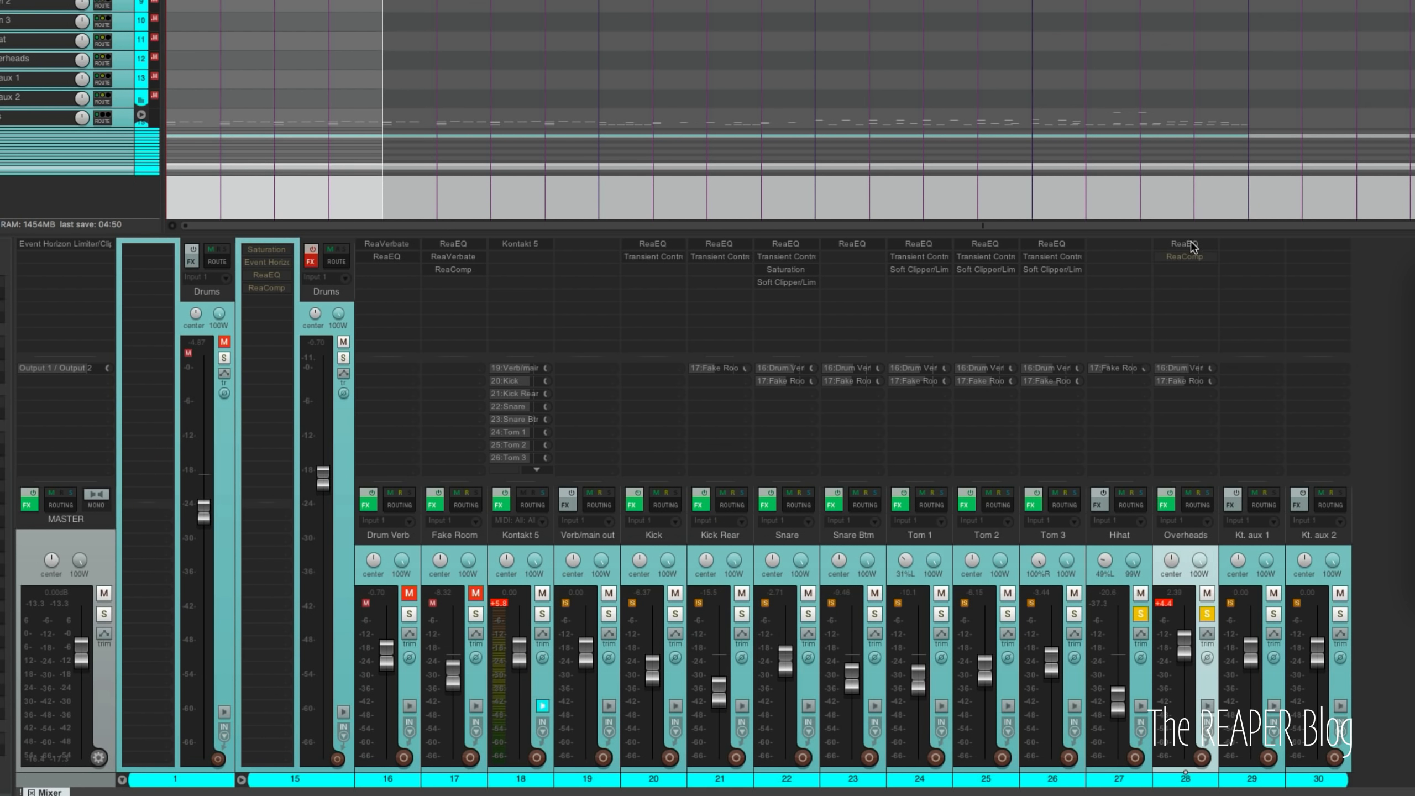
# Play Hihat and Overheads with Overheads' effects bypassed and re-enabled, adjusting the Hihat fader to hear its level against them.
pyautogui.click(1168, 495)
pyautogui.press('space')
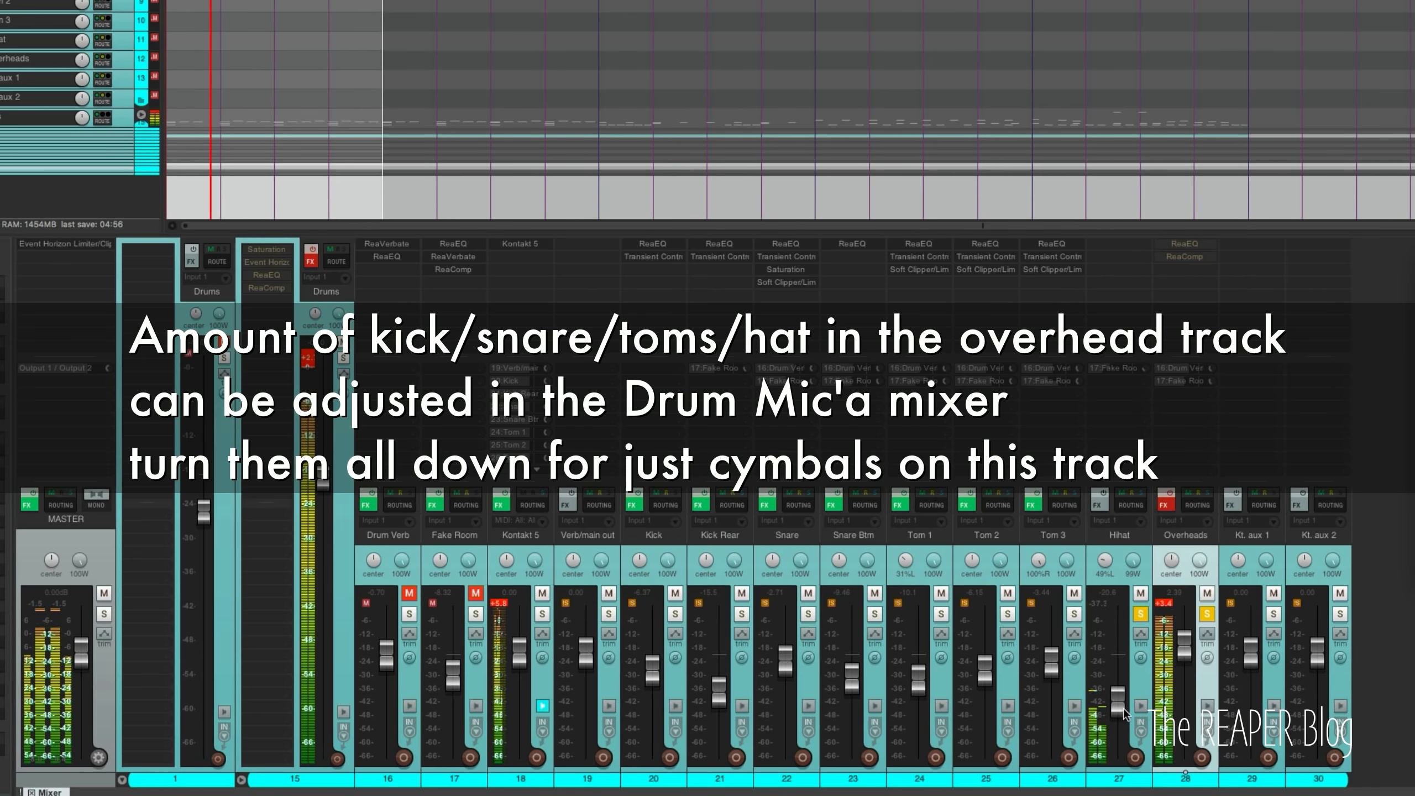
pyautogui.moveTo(1125, 705); pyautogui.dragTo(1125, 668)
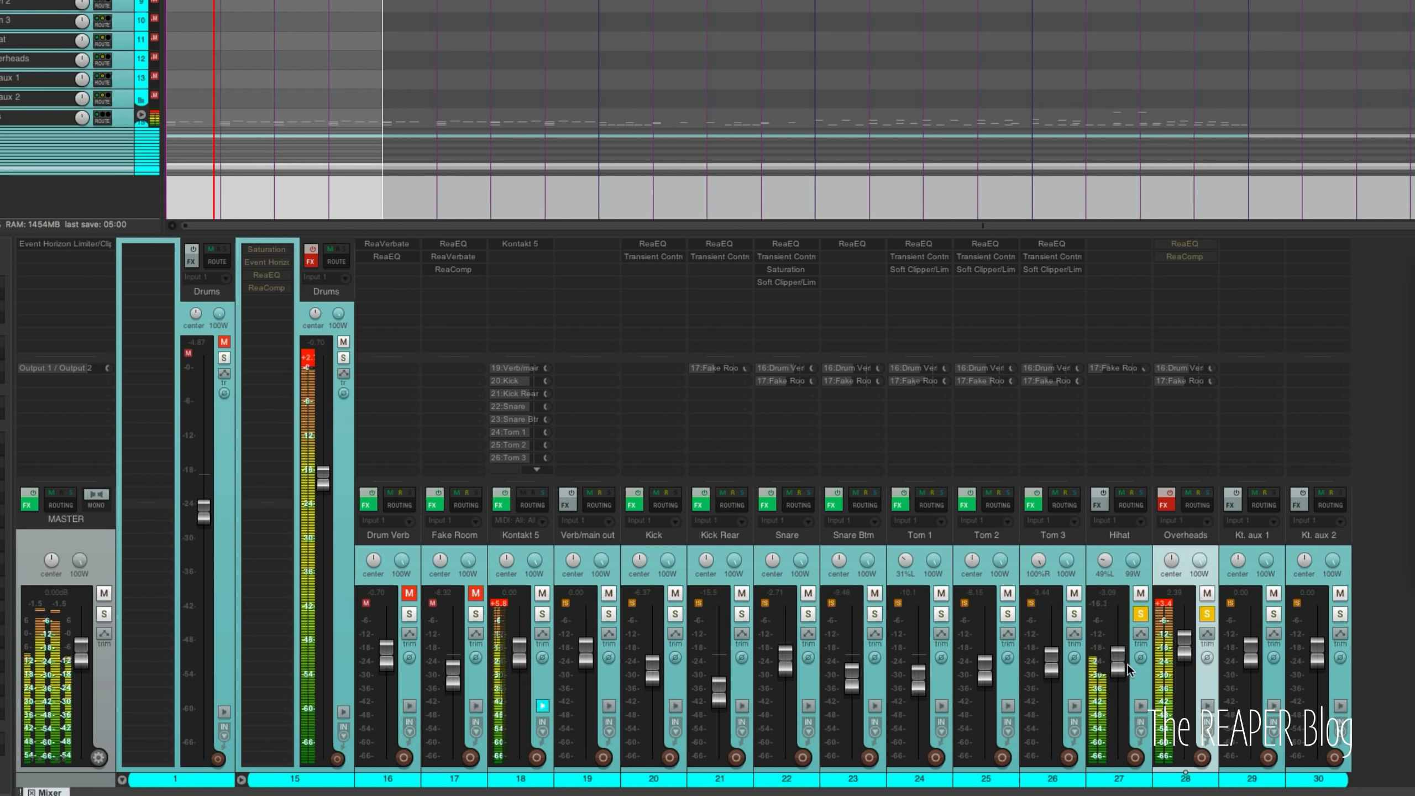
pyautogui.click(1164, 505)
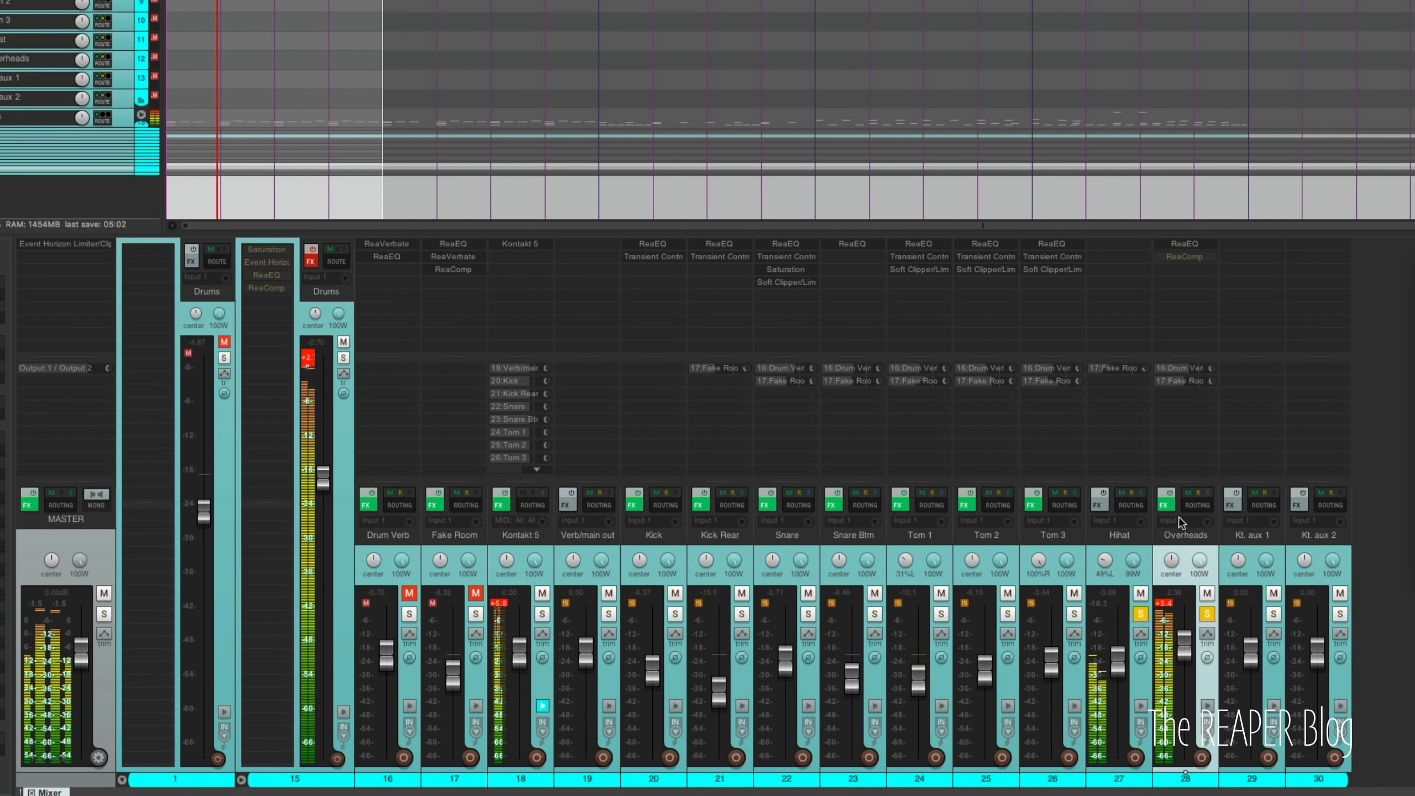
pyautogui.moveTo(1124, 676); pyautogui.dragTo(1122, 698)
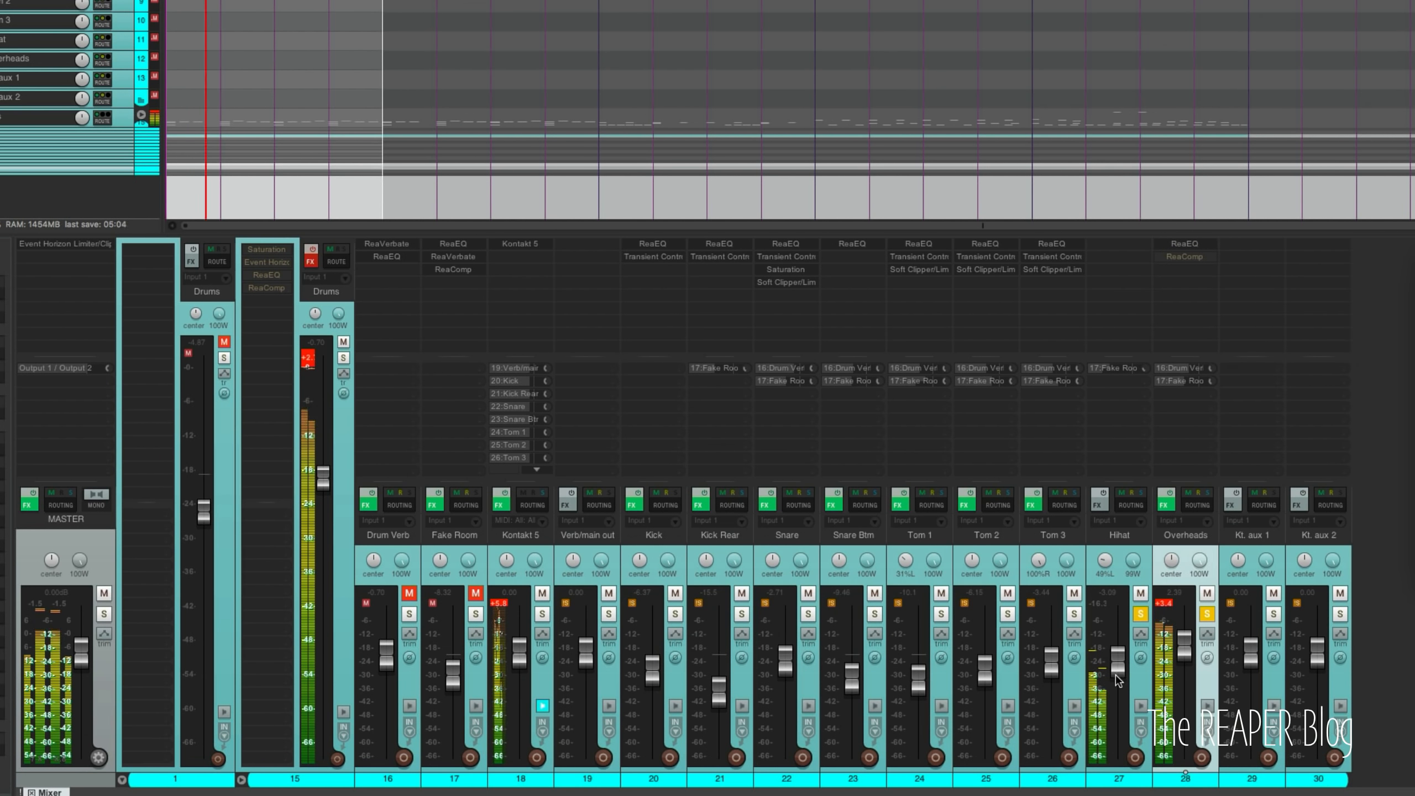
# Enable ReaComp on Overheads and examine its ratio and knee size with ReaEQ open alongside.
pyautogui.click(1185, 256)
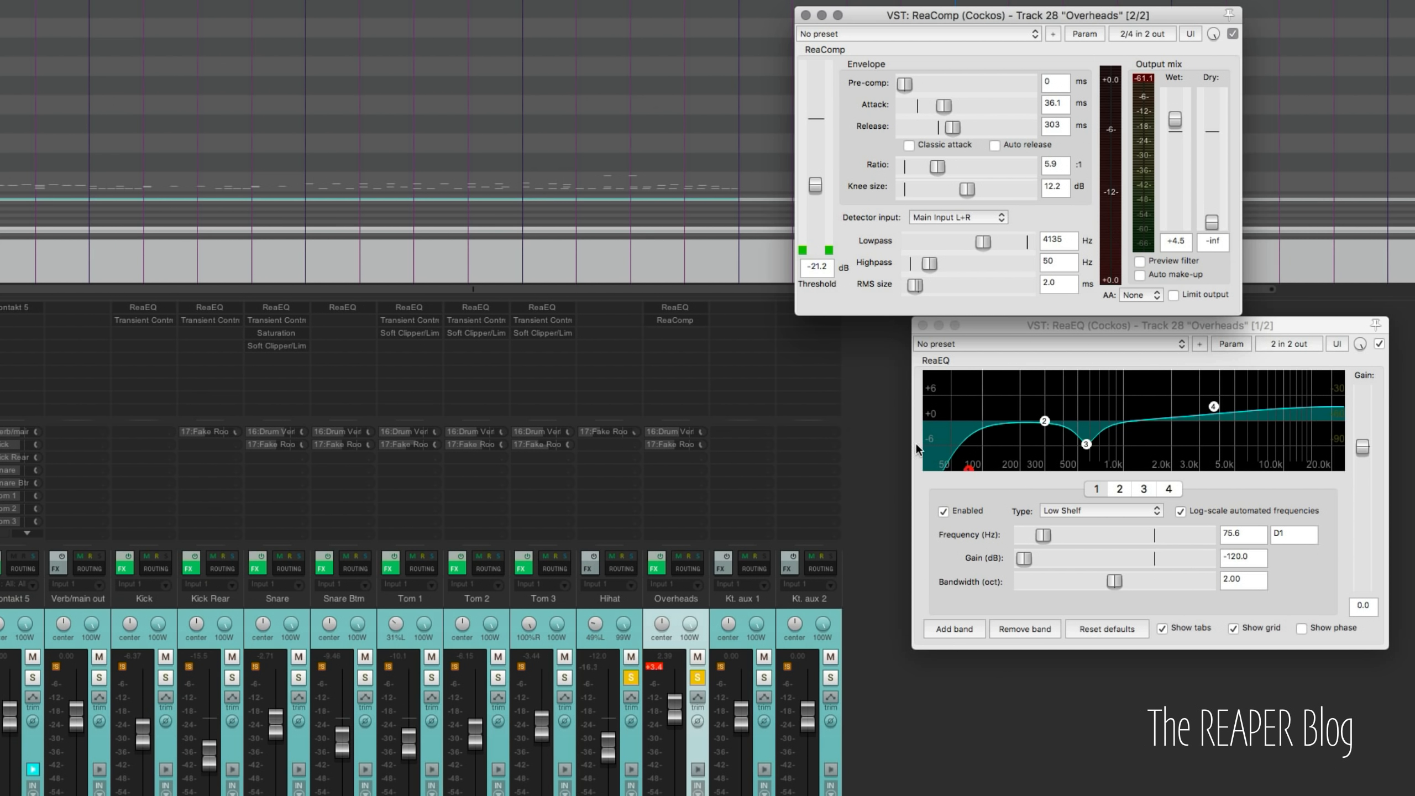
pyautogui.doubleClick(1052, 164)
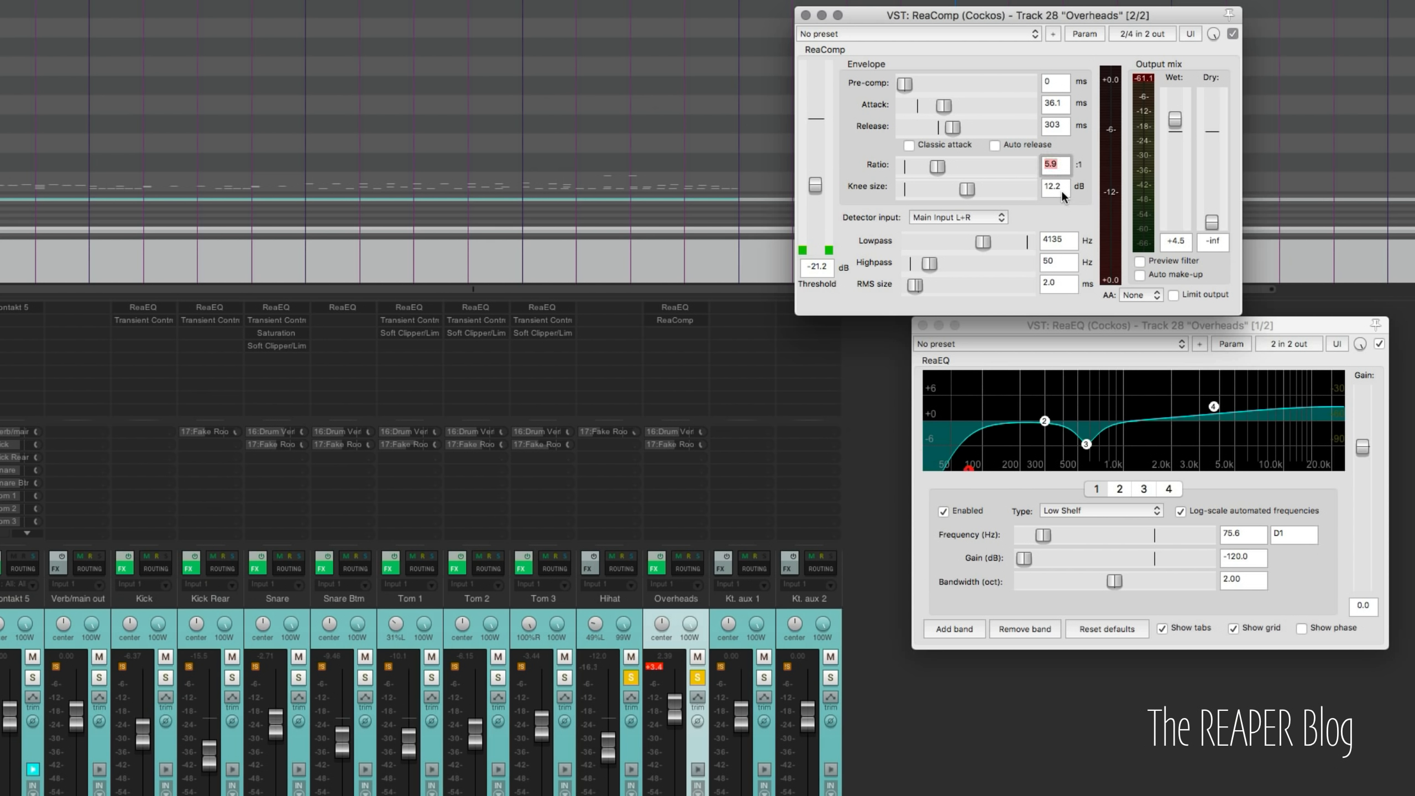
pyautogui.doubleClick(1051, 188)
pyautogui.click(873, 403)
# Play Overheads with Hihat and compare the sound with Overheads' ReaComp bypassed and enabled.
pyautogui.press('space')
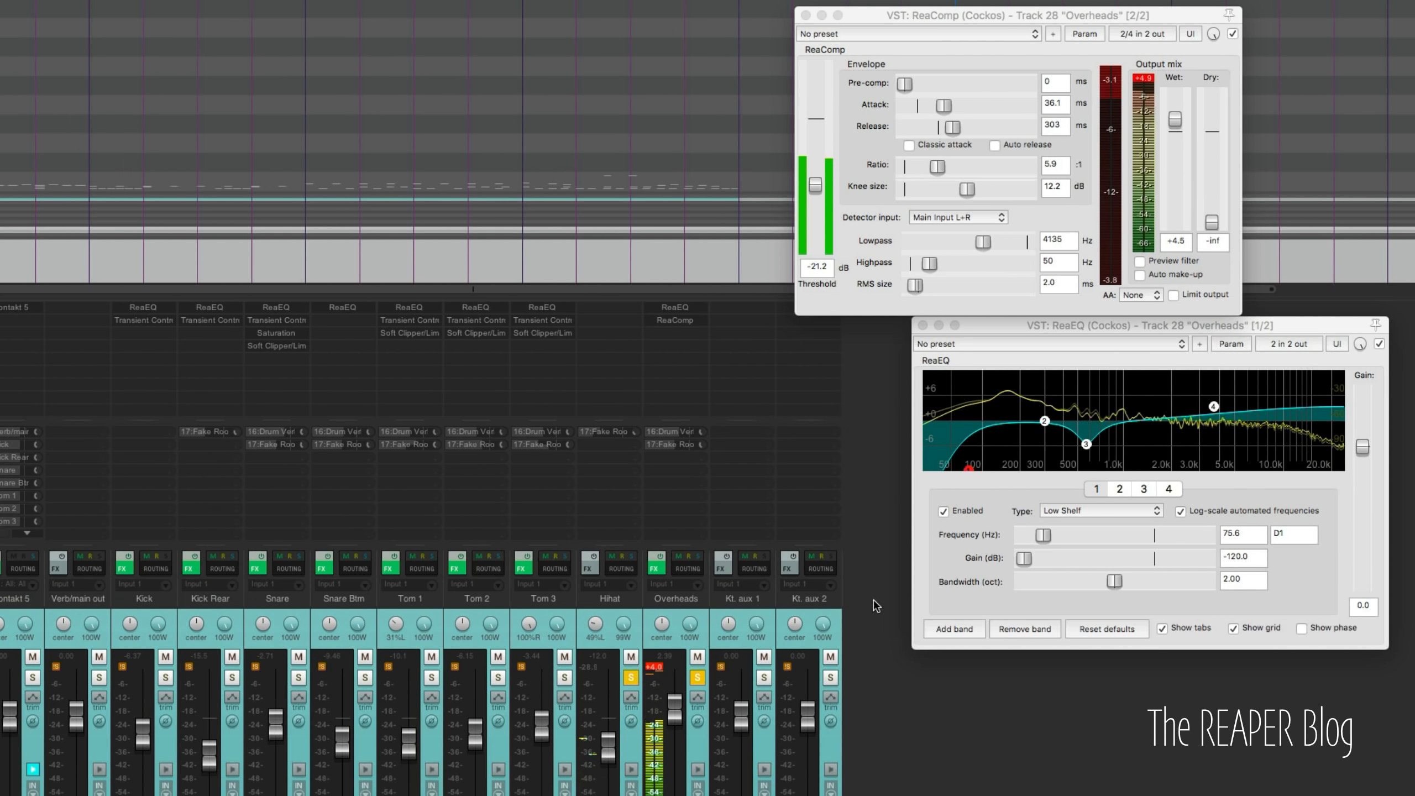
pyautogui.click(1232, 34)
pyautogui.click(1233, 34)
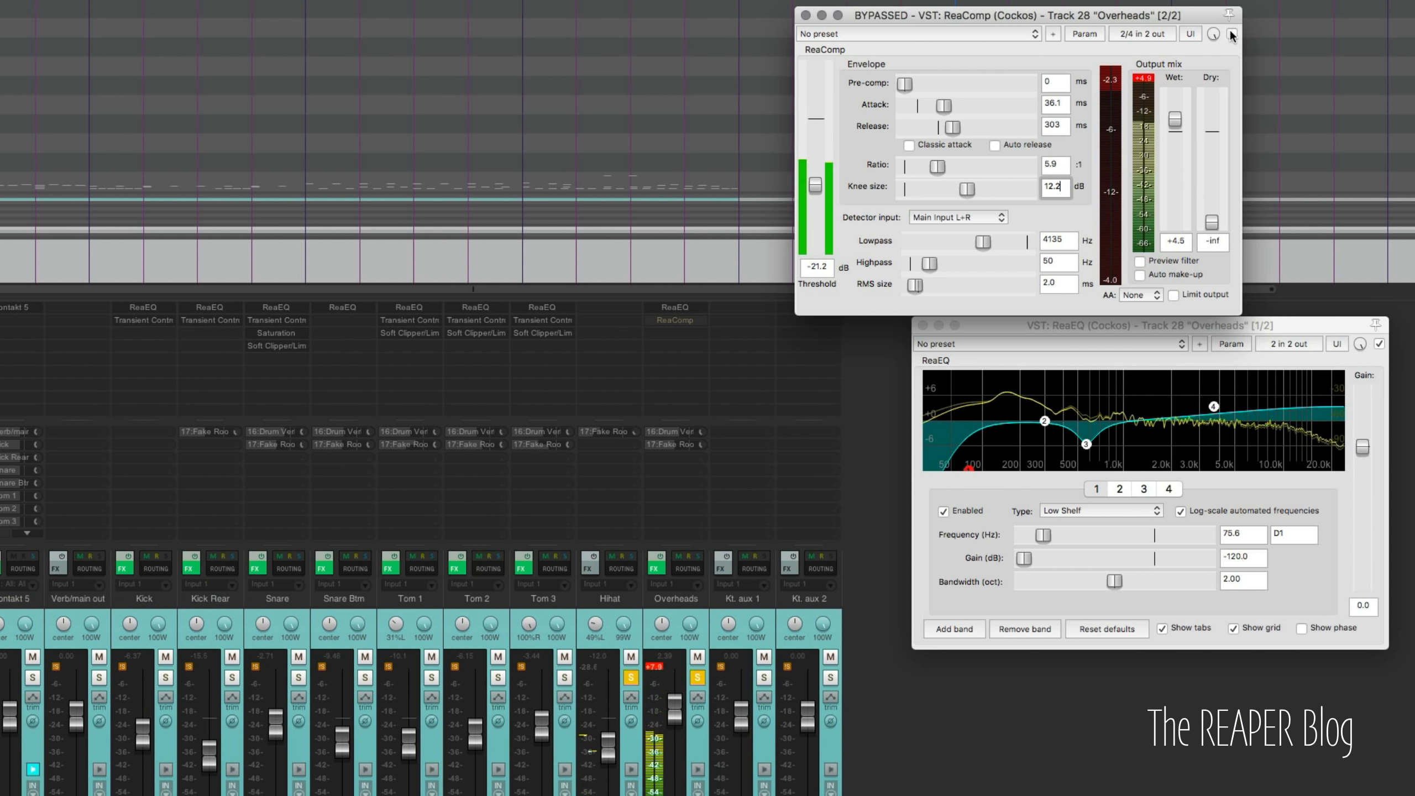
pyautogui.click(1232, 34)
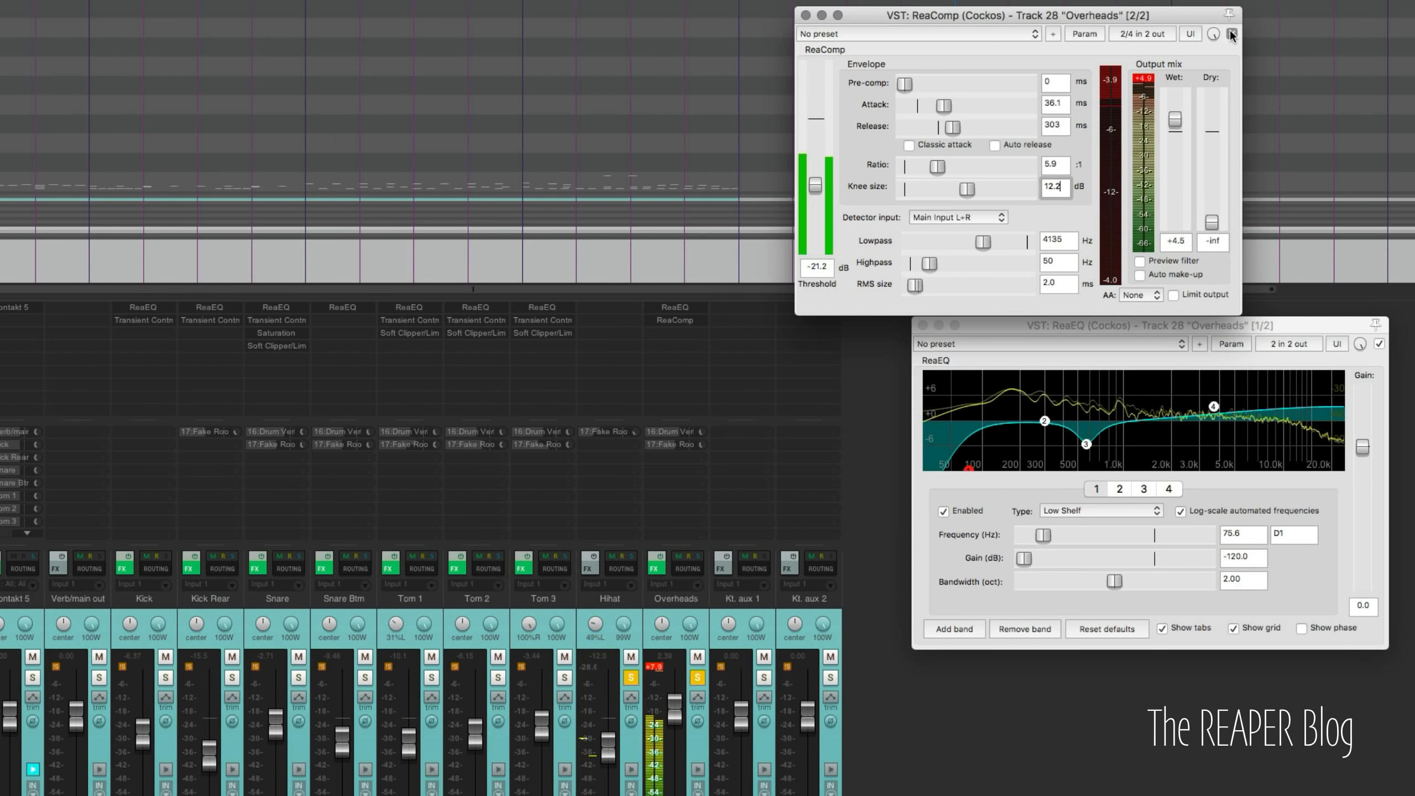
pyautogui.click(865, 362)
pyautogui.press('space')
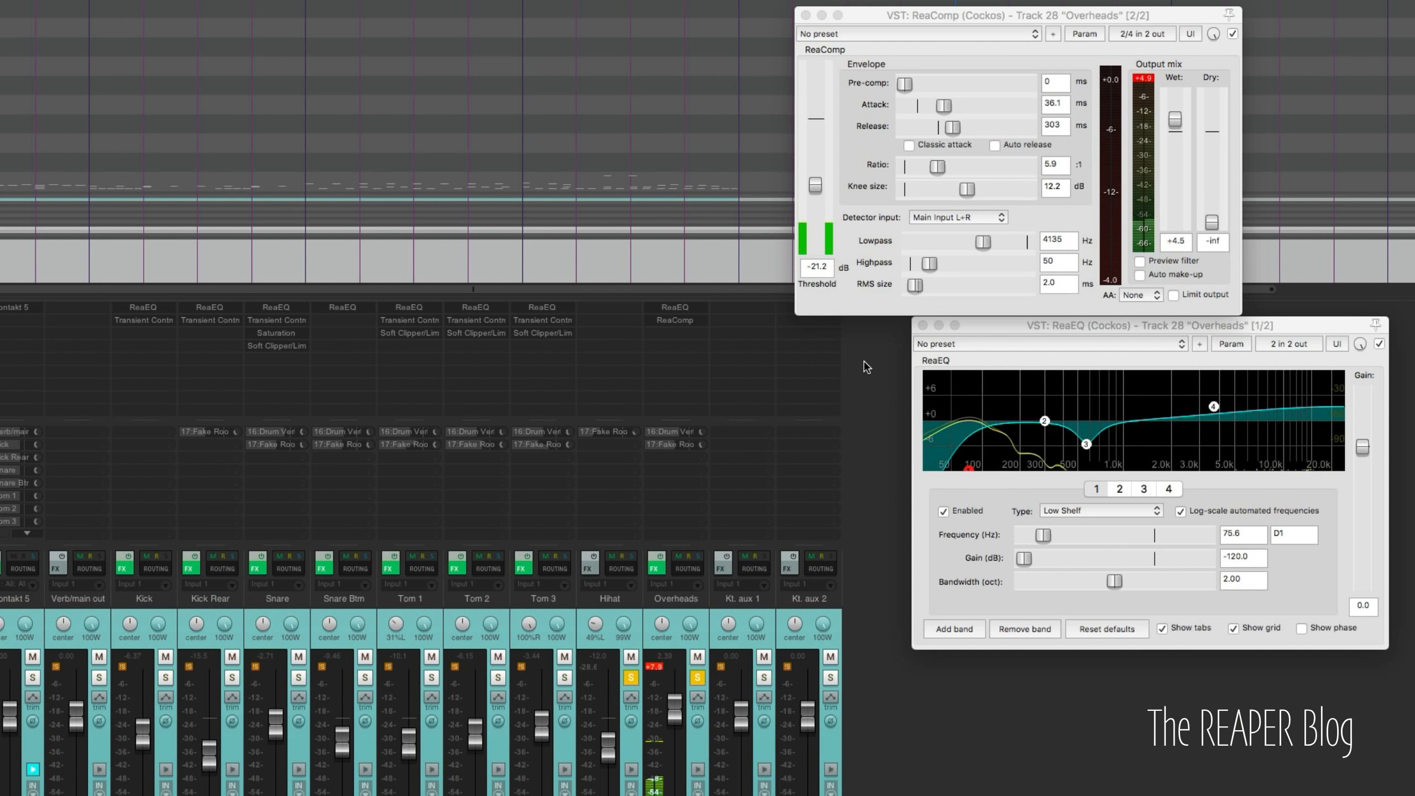
# Unsolo Hihat and Overheads, and highlight the unused Kt. aux 1 and Kt. aux 2 tracks before clearing the selection.
pyautogui.click(630, 677)
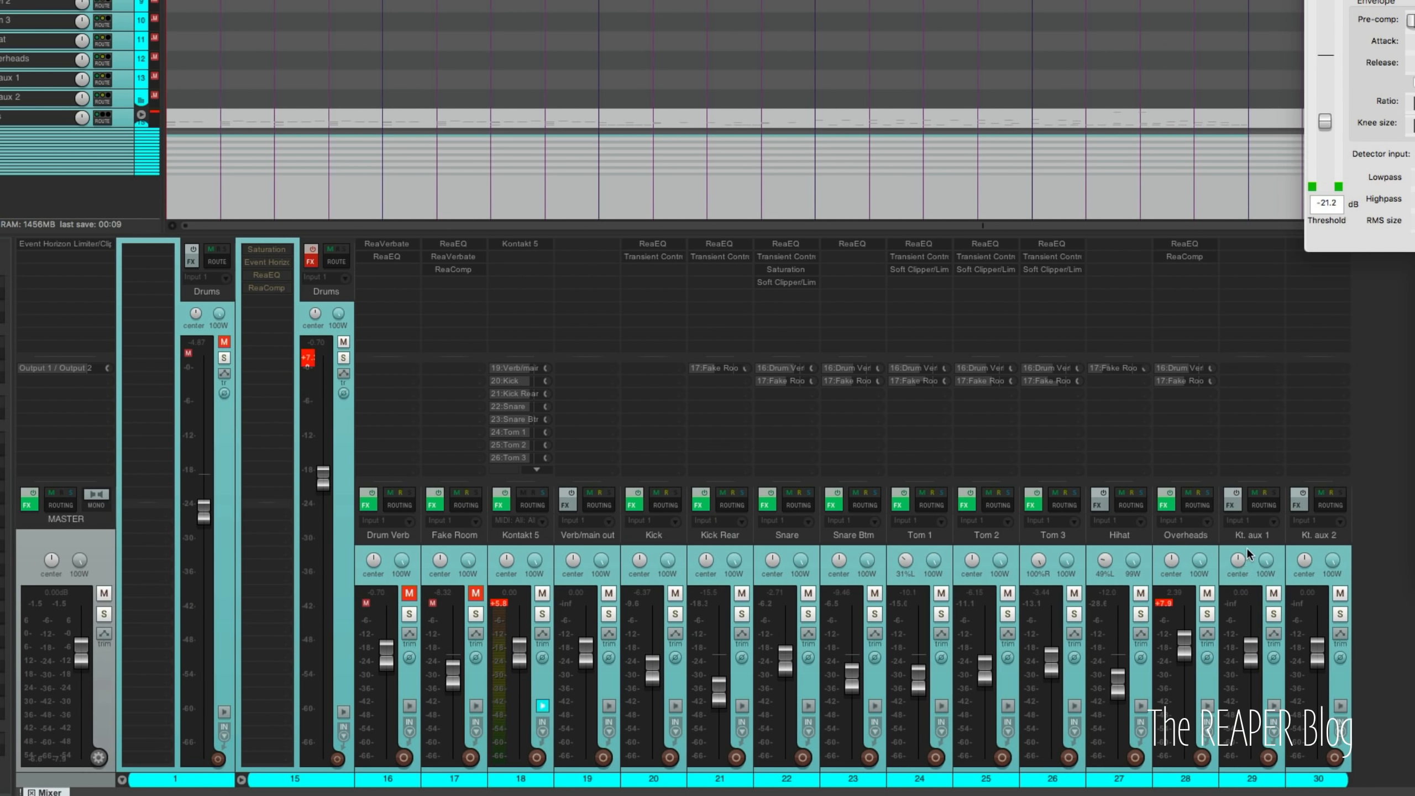
pyautogui.click(737, 611)
pyautogui.keyDown('shift'); pyautogui.click(810, 609); pyautogui.keyUp('shift')
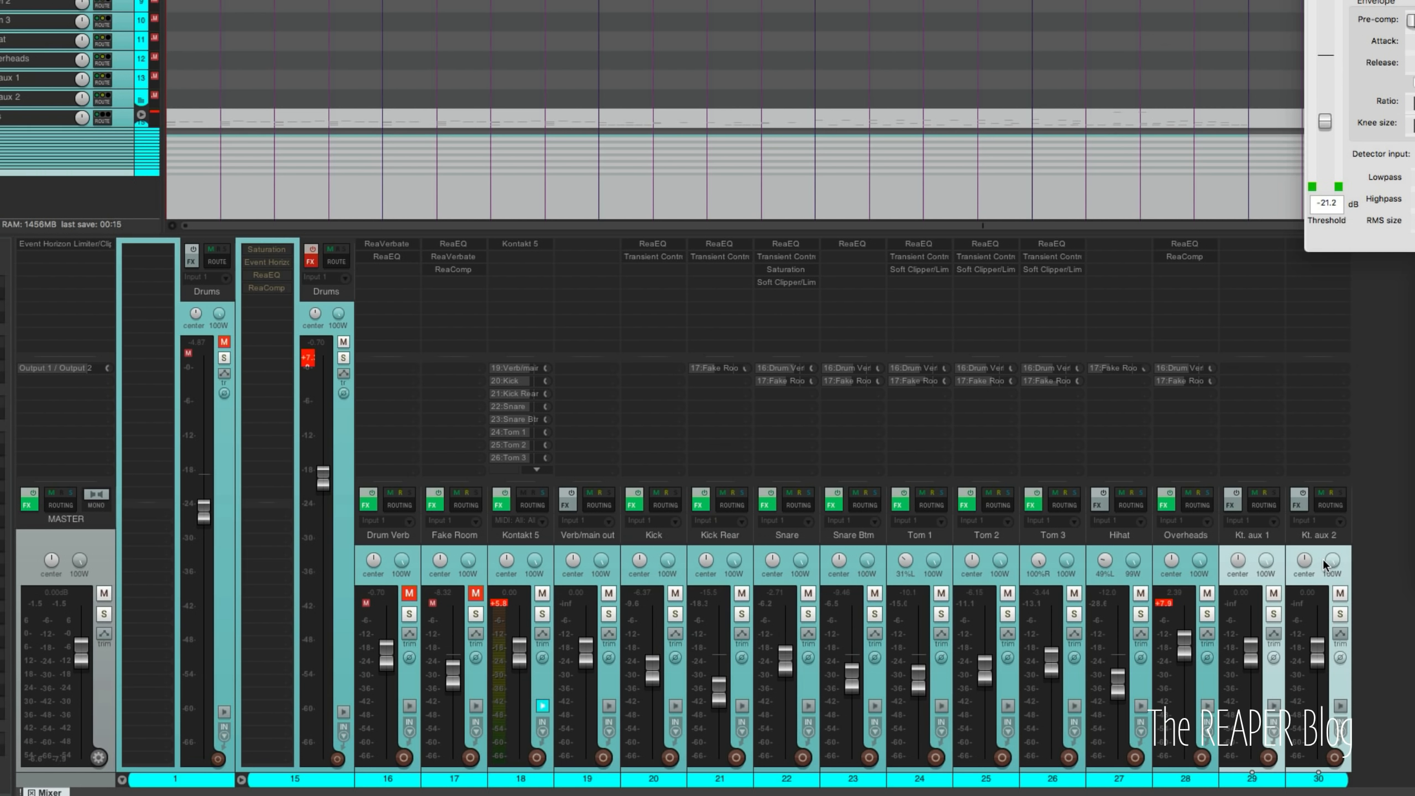
pyautogui.click(1384, 559)
# Unmute and solo Drum Verb, and open its ReaVerbate and ReaEQ windows.
pyautogui.click(409, 593)
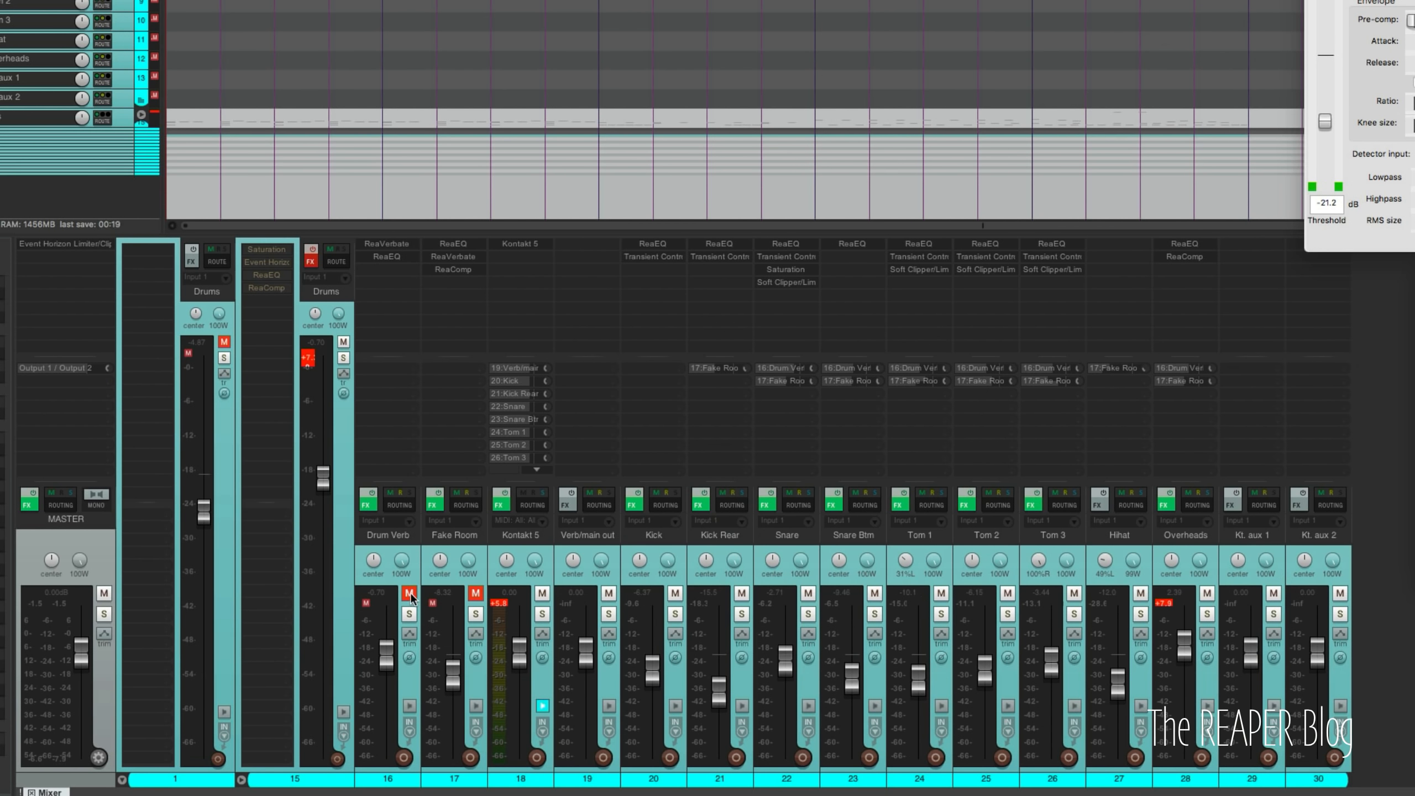
pyautogui.click(388, 555)
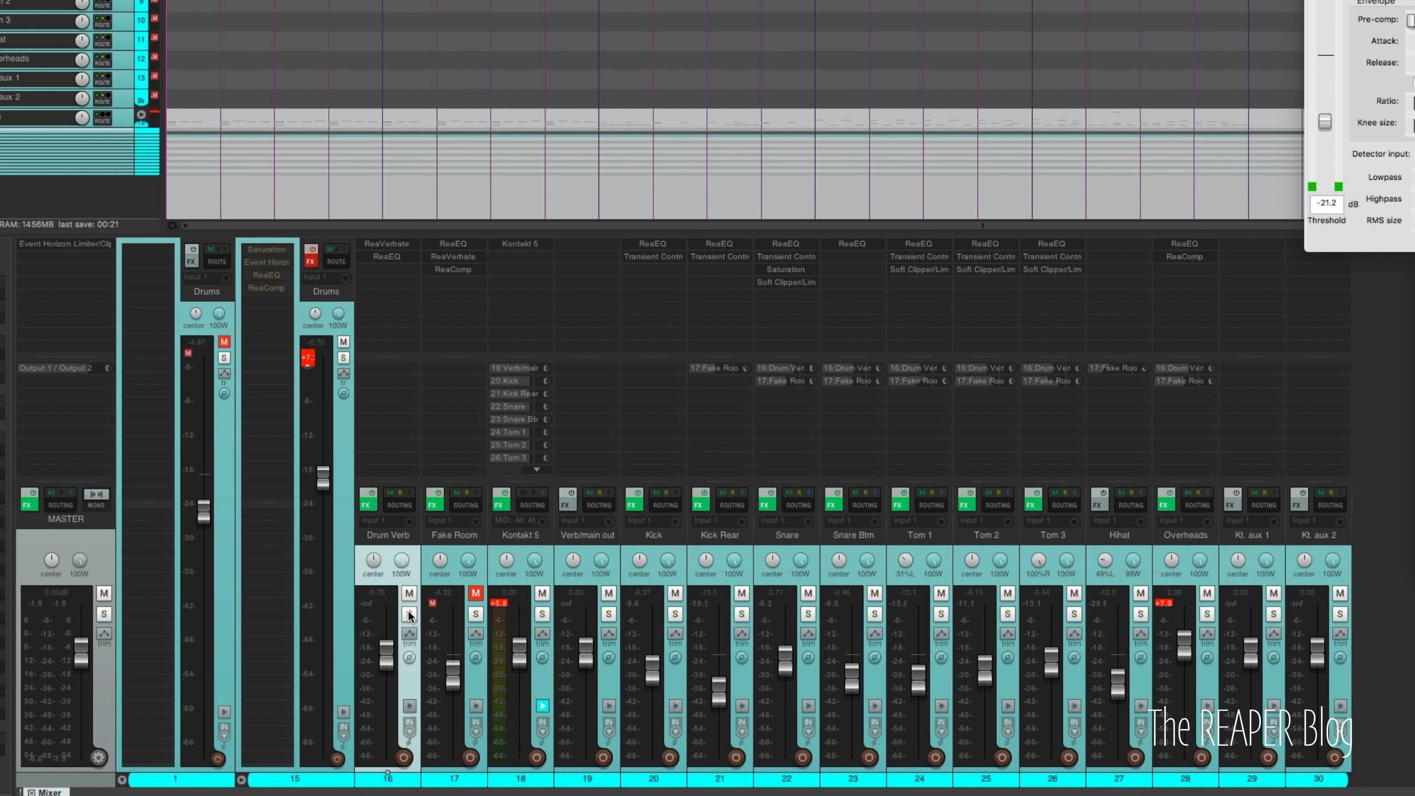
pyautogui.click(409, 614)
pyautogui.click(386, 244)
pyautogui.click(388, 258)
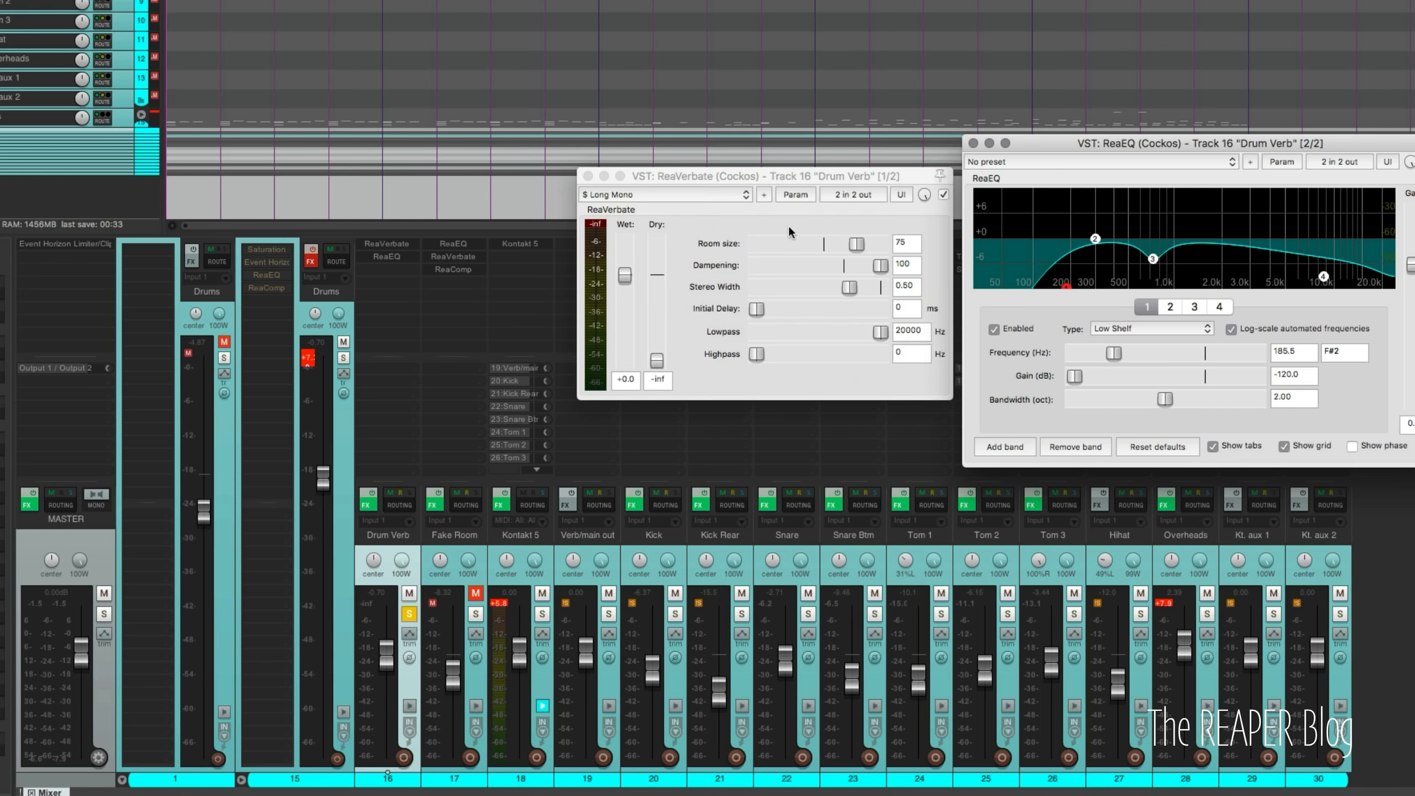
# Examine Drum Verb's ReaVerbate room size, dampening and stereo width, and bring its ReaEQ into focus.
pyautogui.click(796, 222)
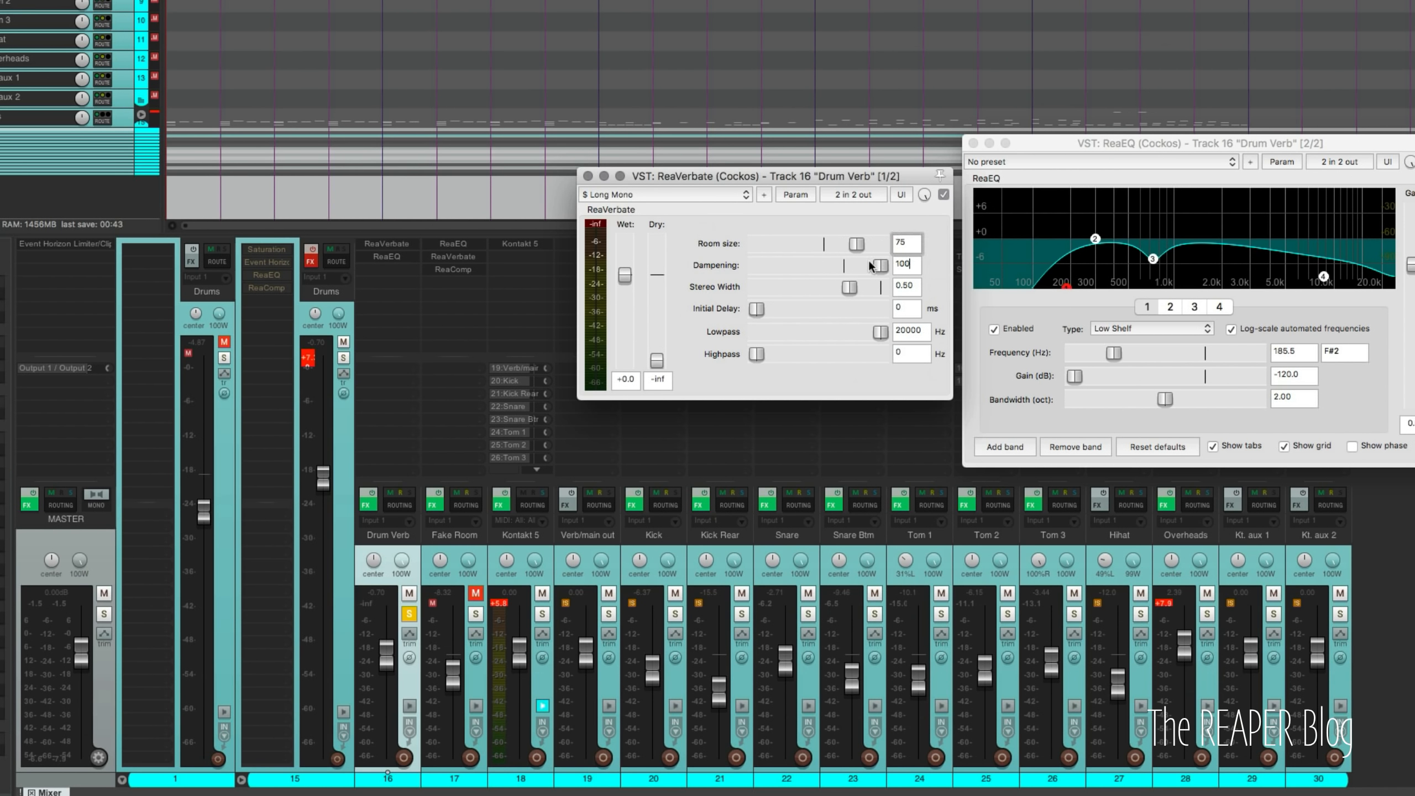
pyautogui.click(913, 264)
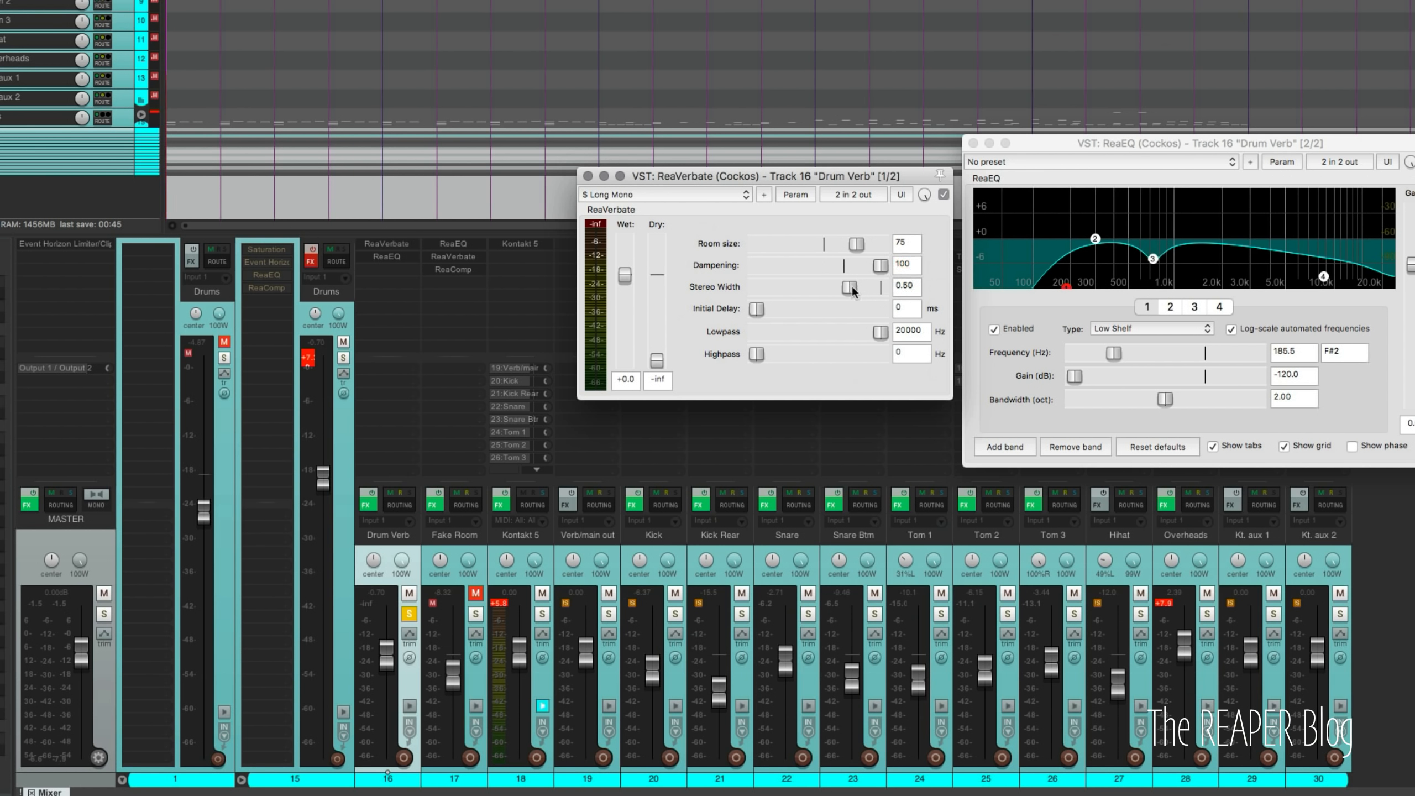
pyautogui.press('Tab')
pyautogui.press('Return')
pyautogui.click(1043, 302)
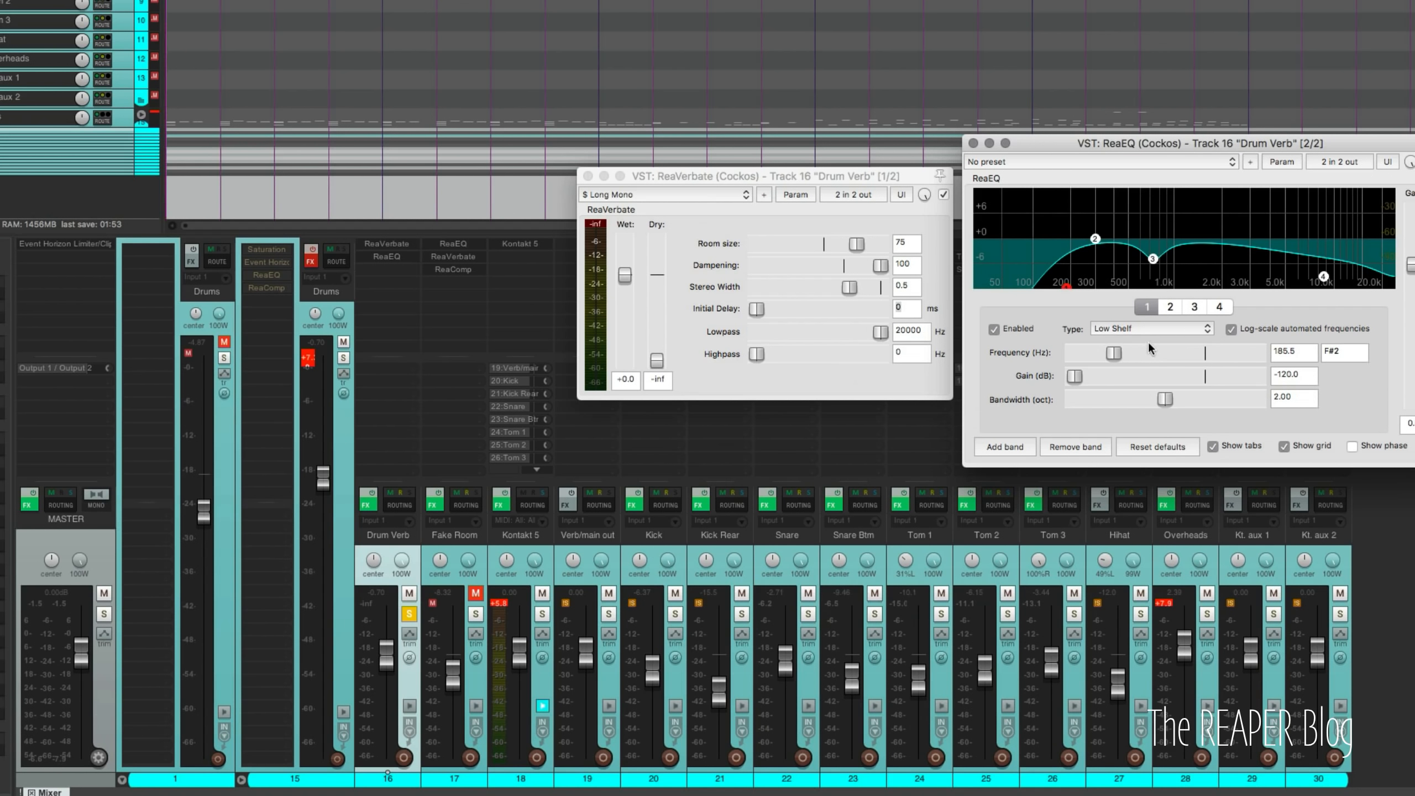
# Examine the settings of bands 1, 3 and 4 in Drum Verb's ReaEQ, briefly revisiting ReaVerbate's initial delay.
pyautogui.click(1284, 350)
pyautogui.click(1191, 305)
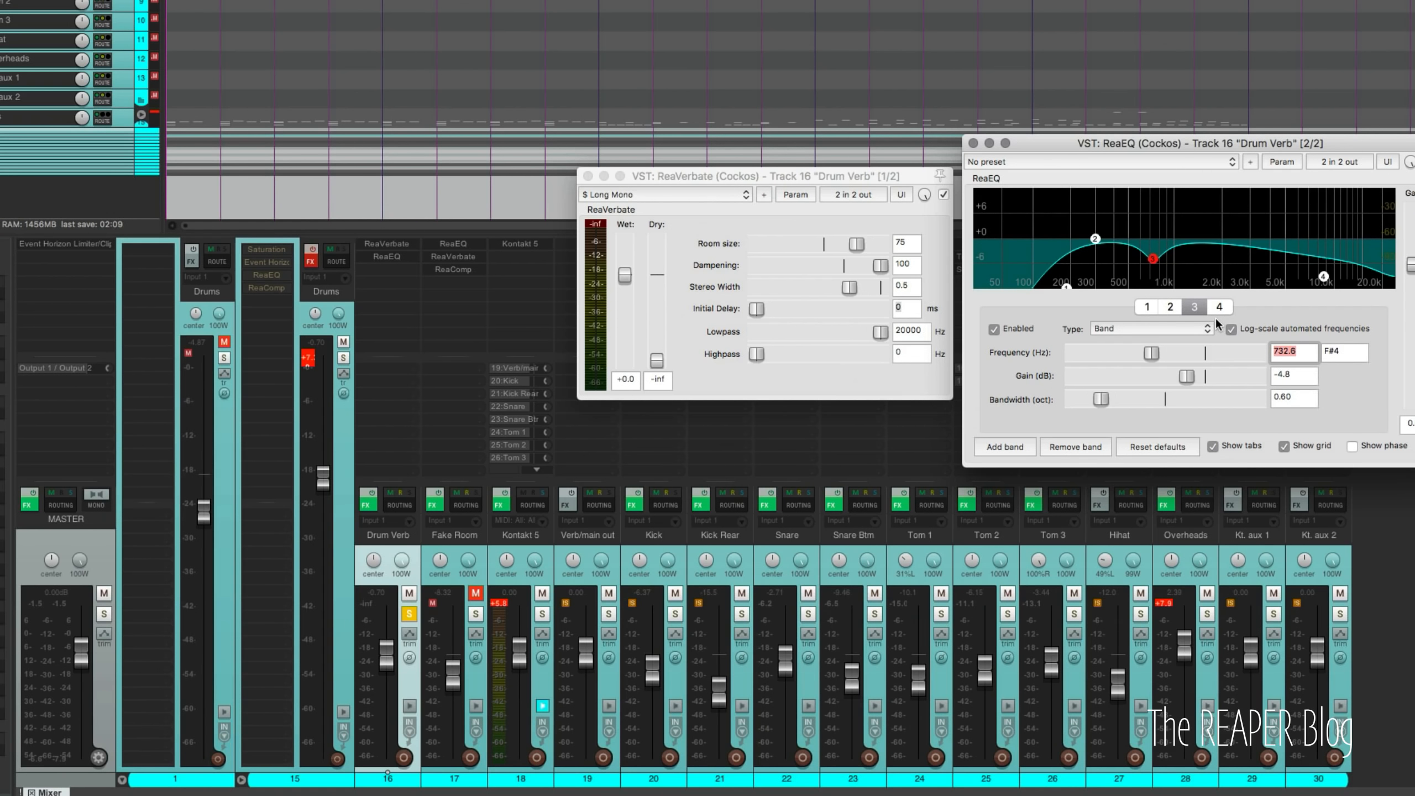
pyautogui.click(859, 211)
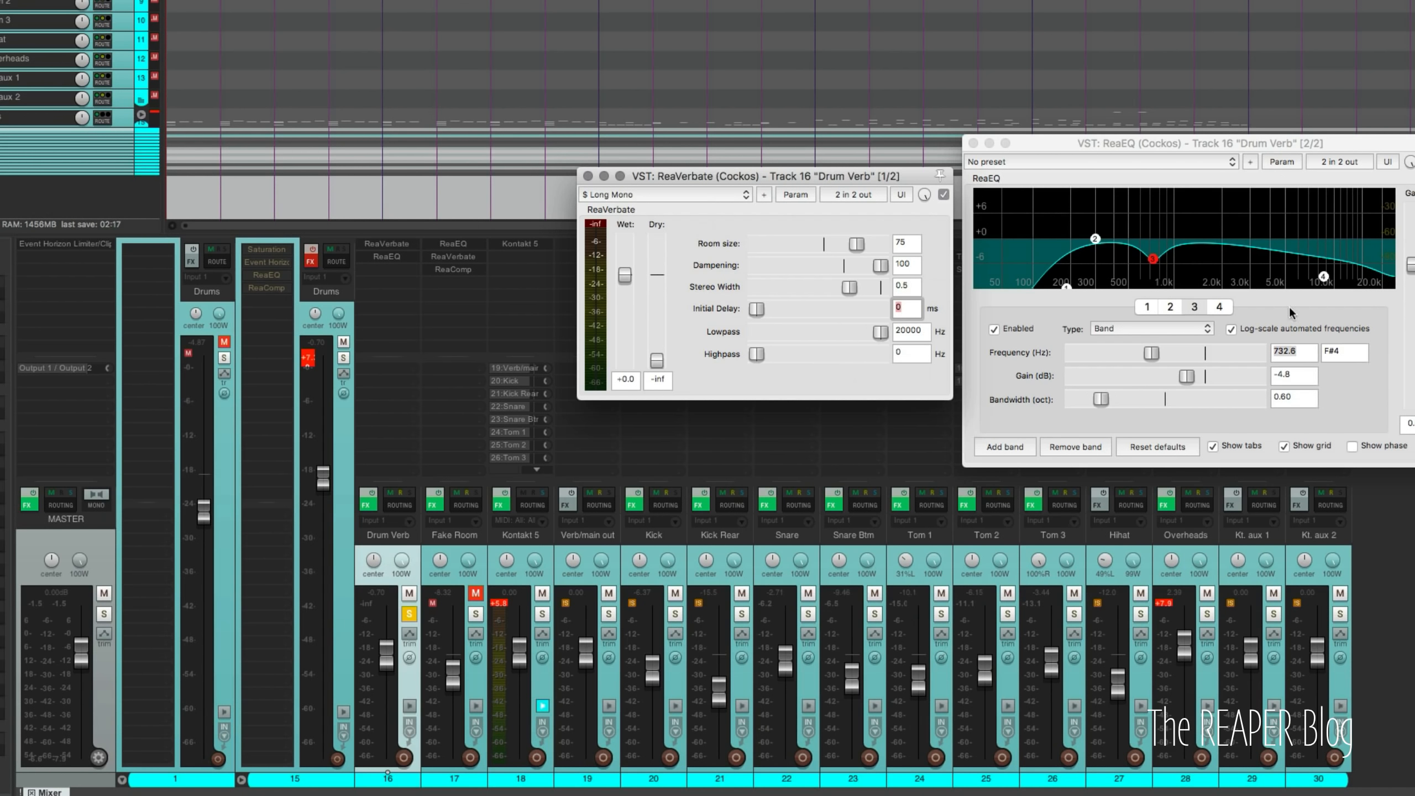
pyautogui.click(1218, 307)
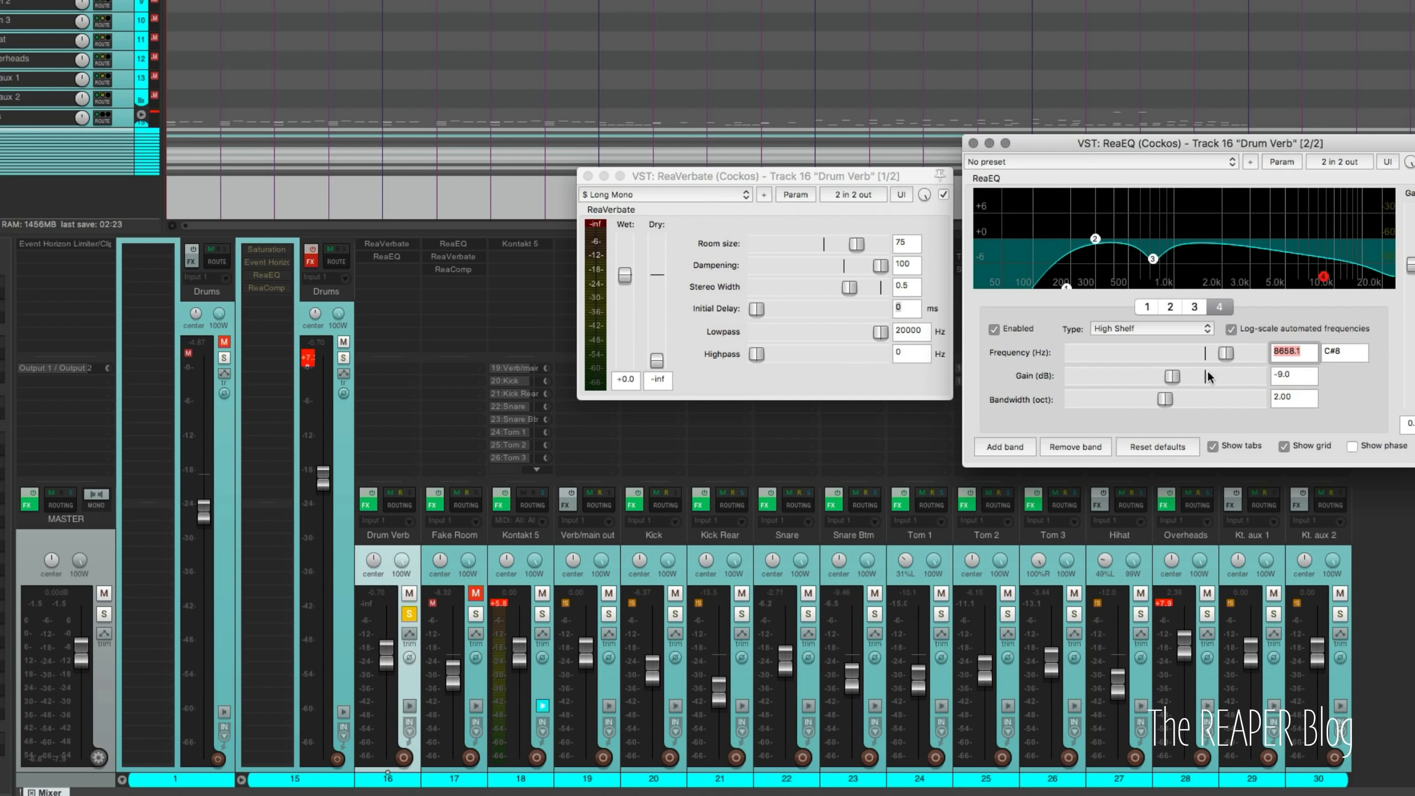
pyautogui.doubleClick(1283, 375)
# Play soloed Drum Verb and compare its sound with ReaEQ bypassed and enabled.
pyautogui.click(1414, 162)
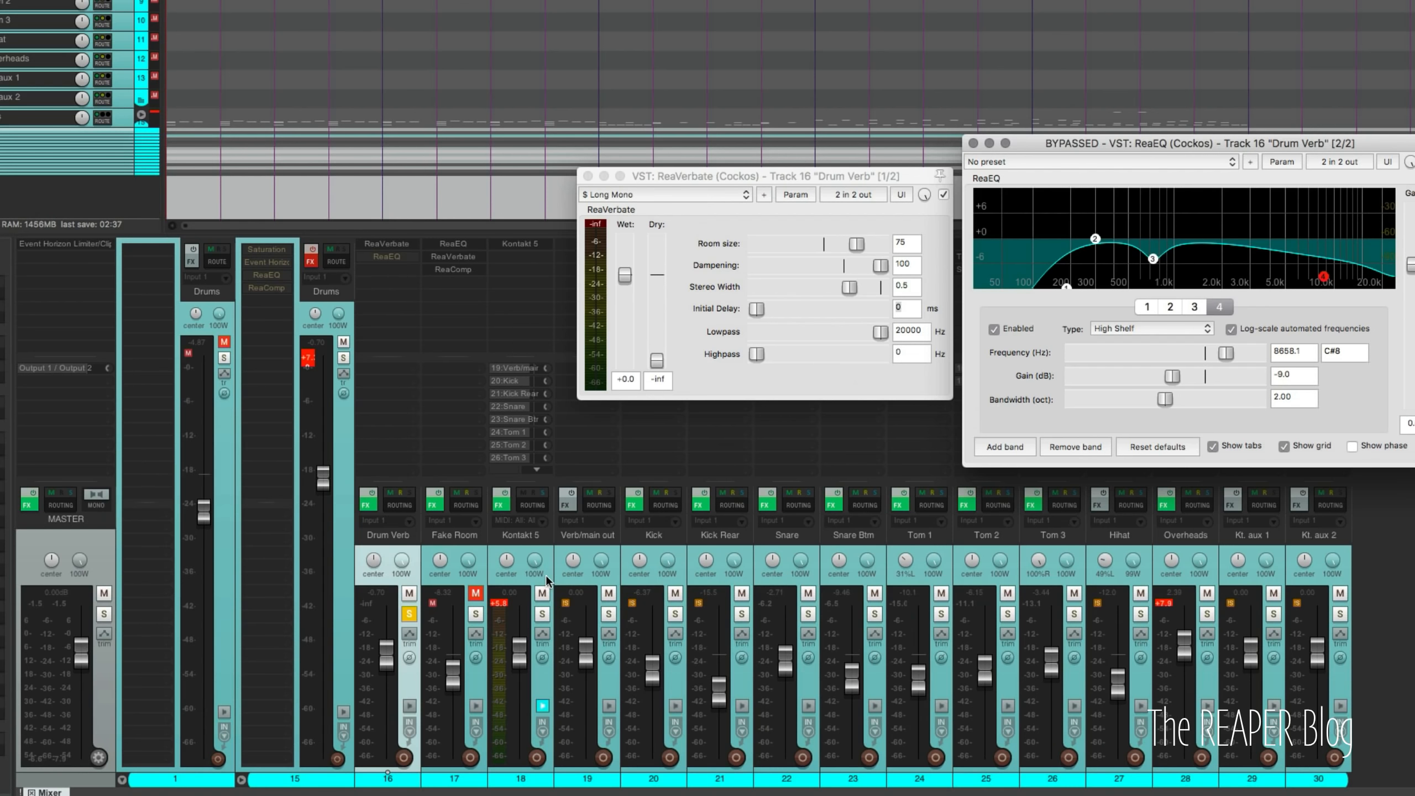
pyautogui.press('space')
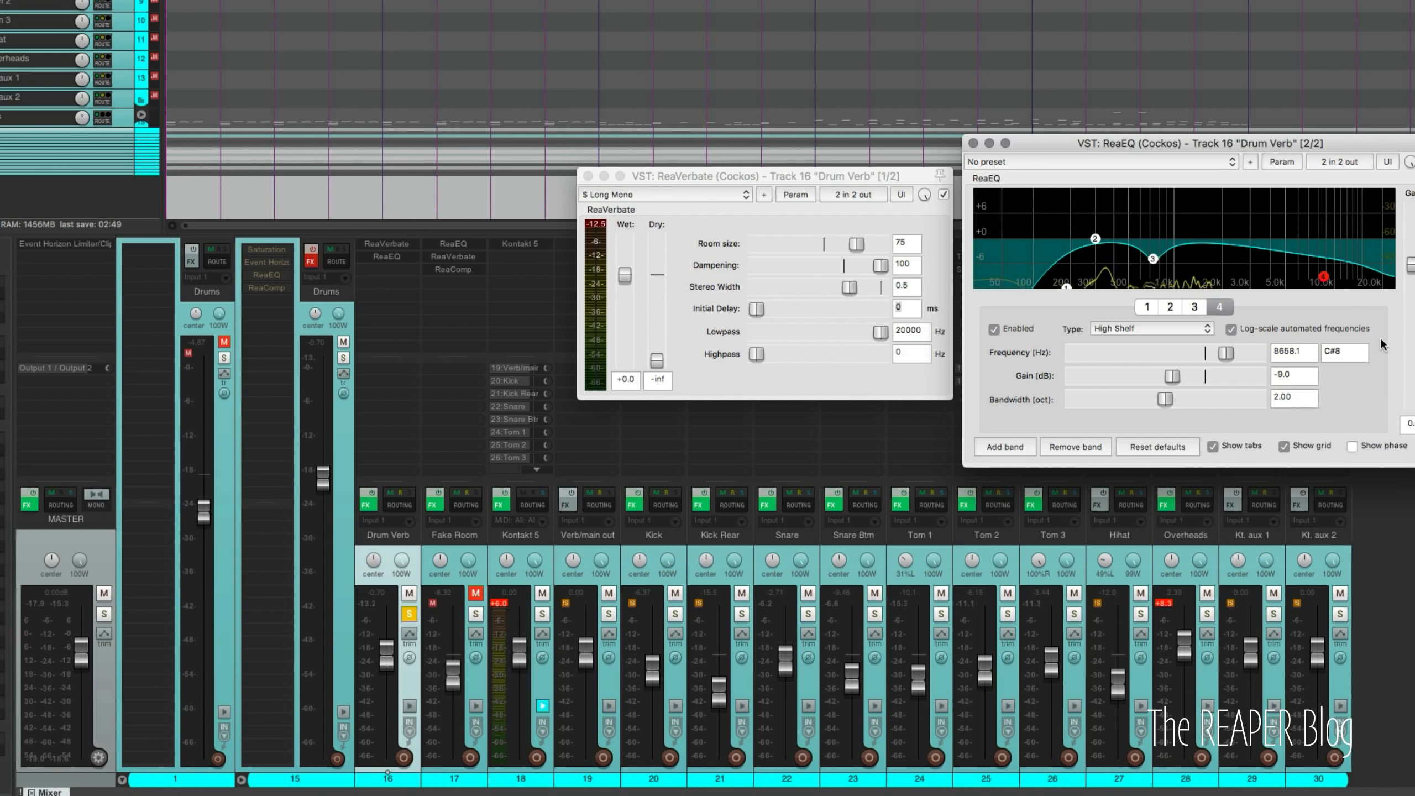
pyautogui.press('space')
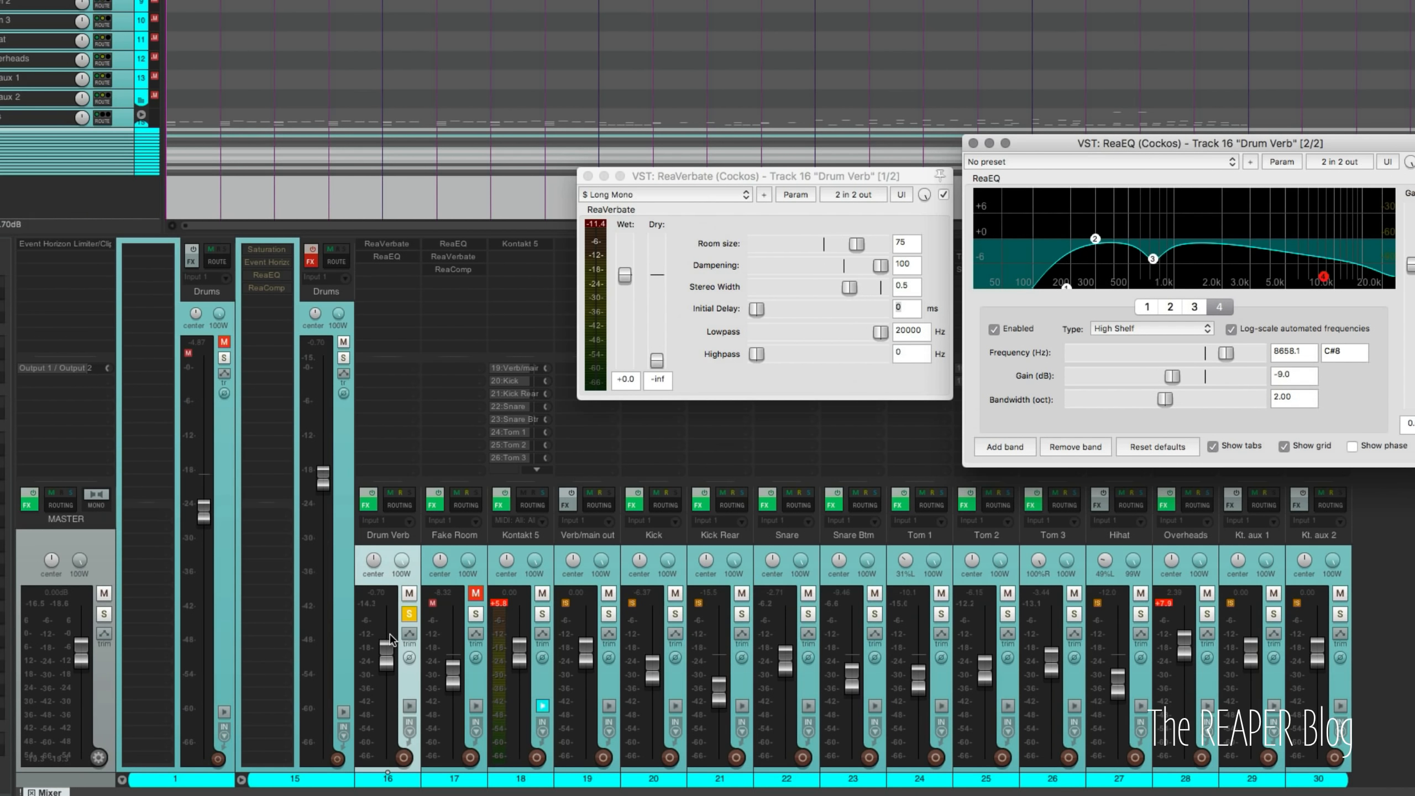
# Unsolo Drum Verb, close its ReaVerbate window and move the ReaEQ window clear of the mixer tracks.
pyautogui.click(411, 611)
pyautogui.click(845, 172)
pyautogui.press('Escape')
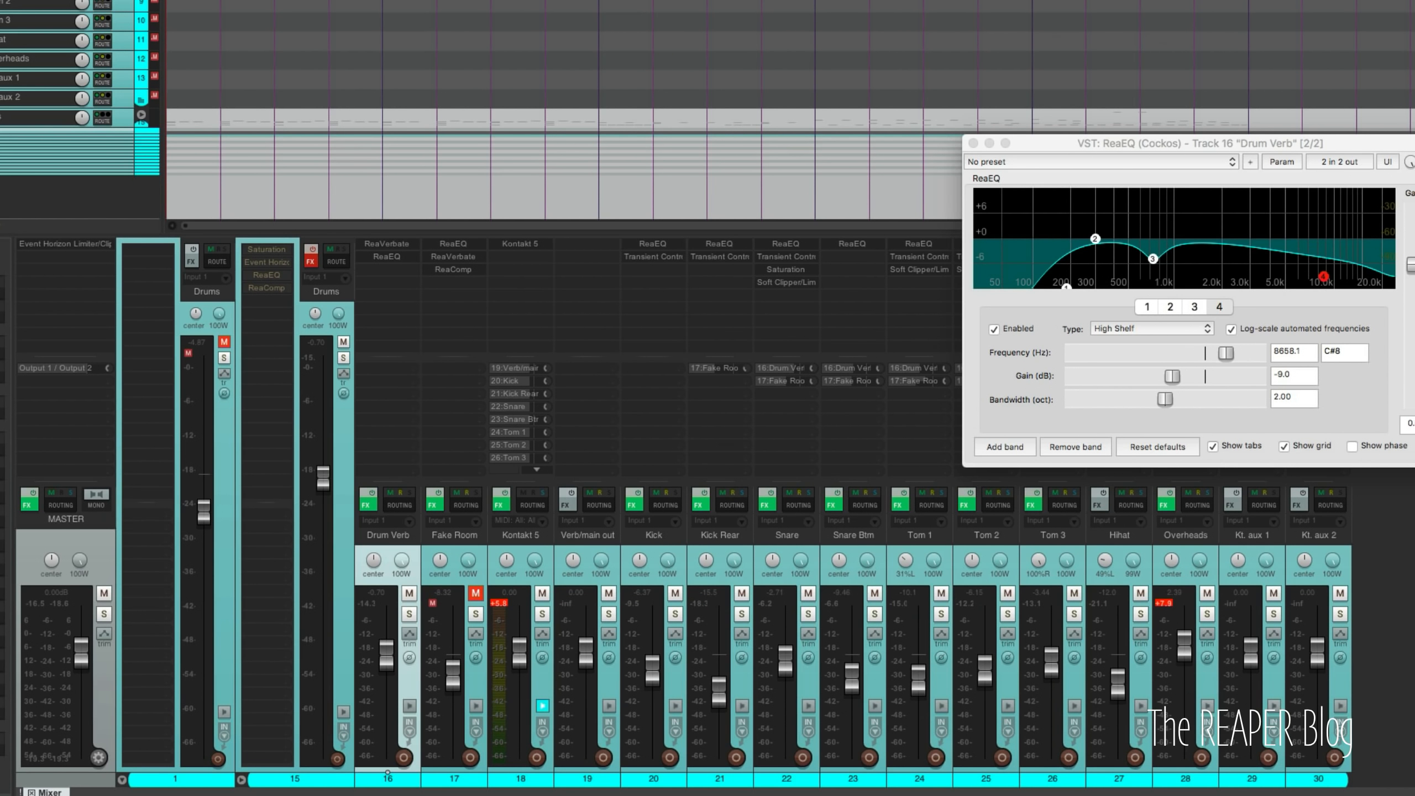
pyautogui.moveTo(1333, 143); pyautogui.dragTo(1414, 467)
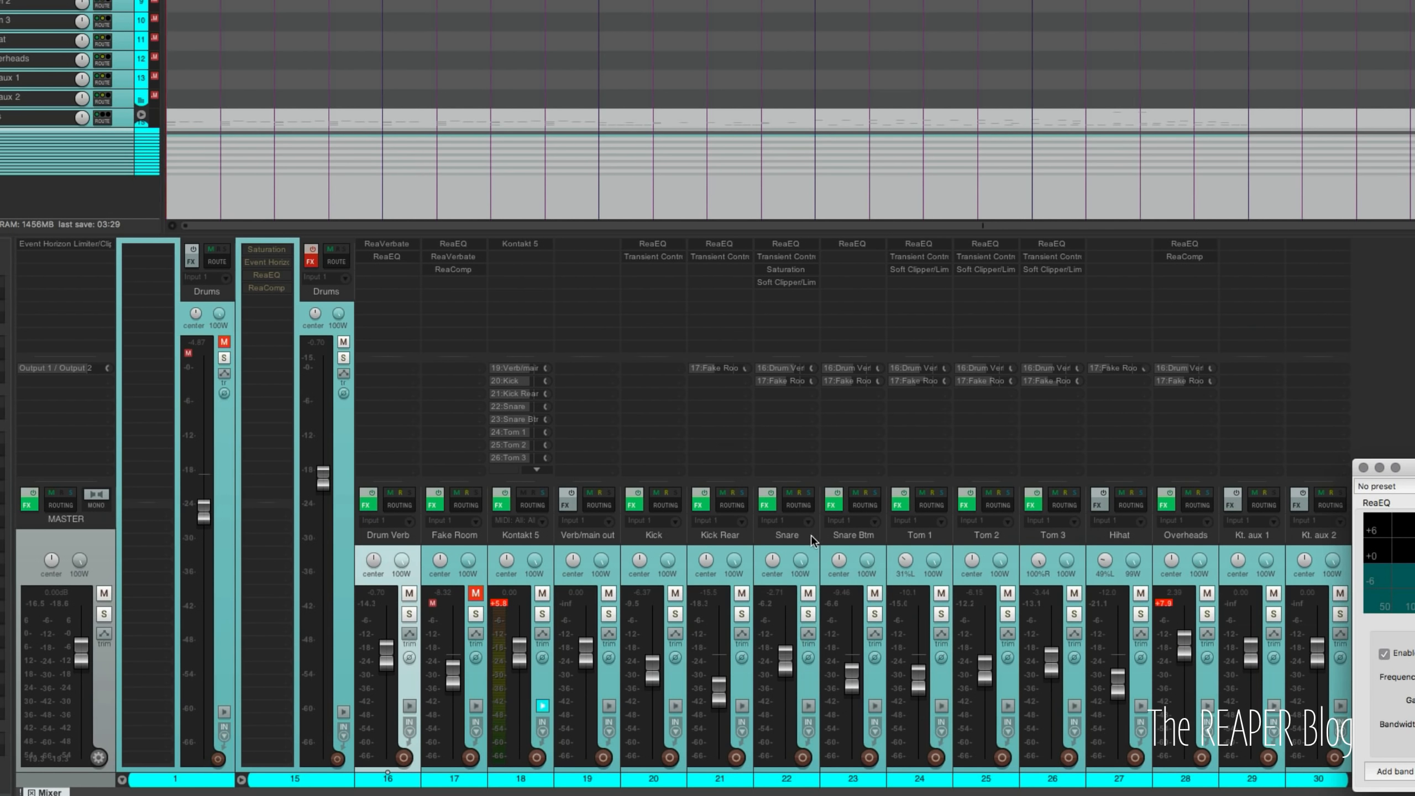
# Highlight Snare, Snare Btm and Overheads one by one as sources feeding the reverb, and finish on Drum Verb.
pyautogui.click(783, 557)
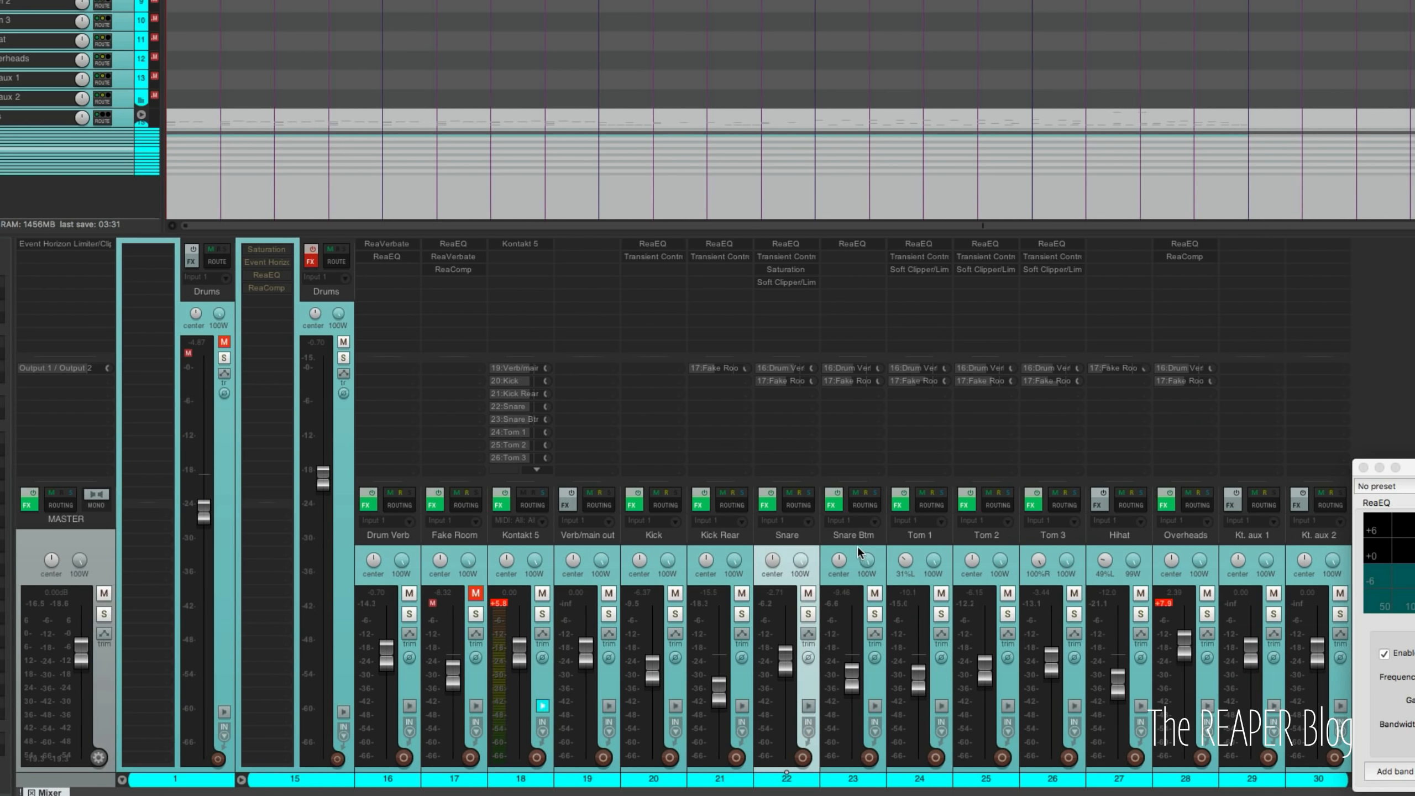
pyautogui.click(858, 547)
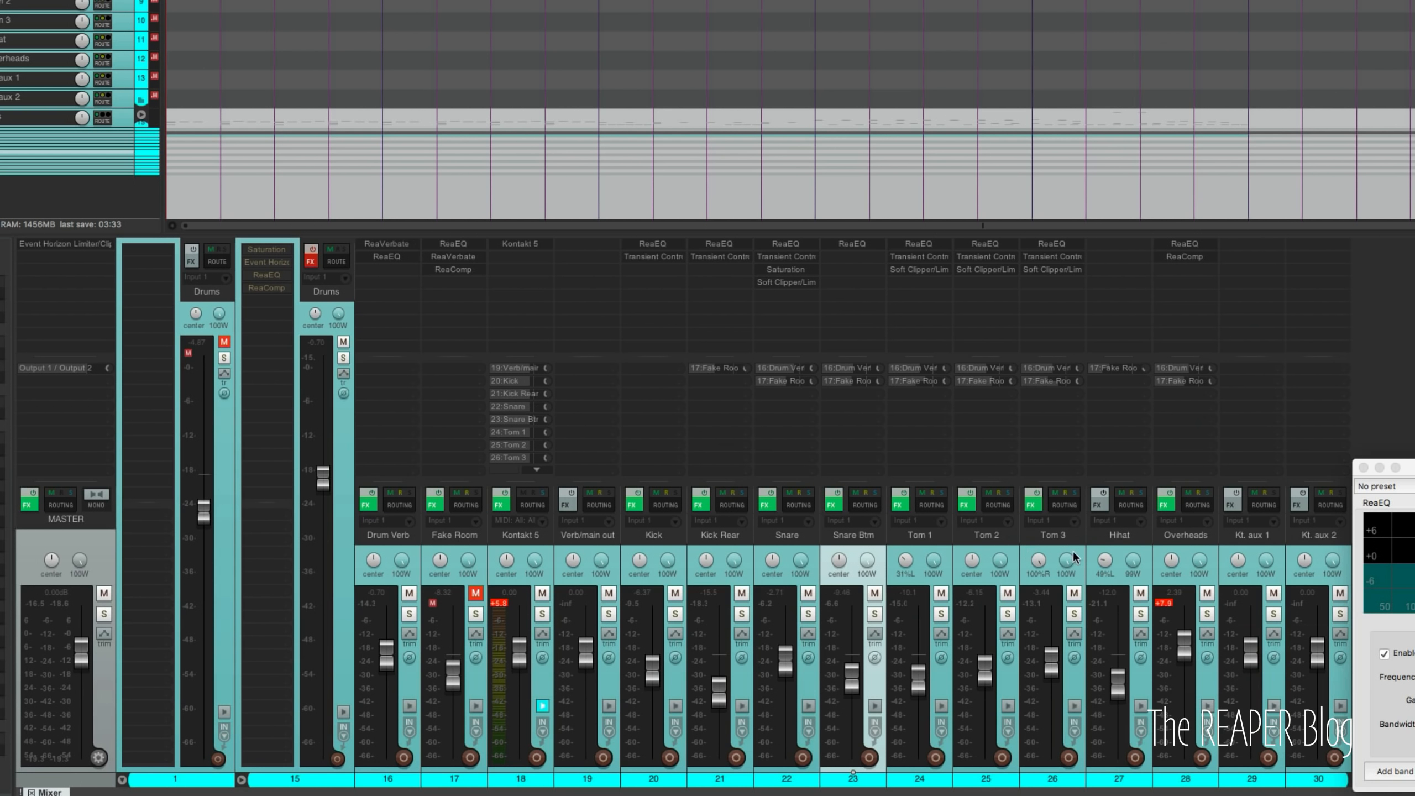
pyautogui.click(1202, 572)
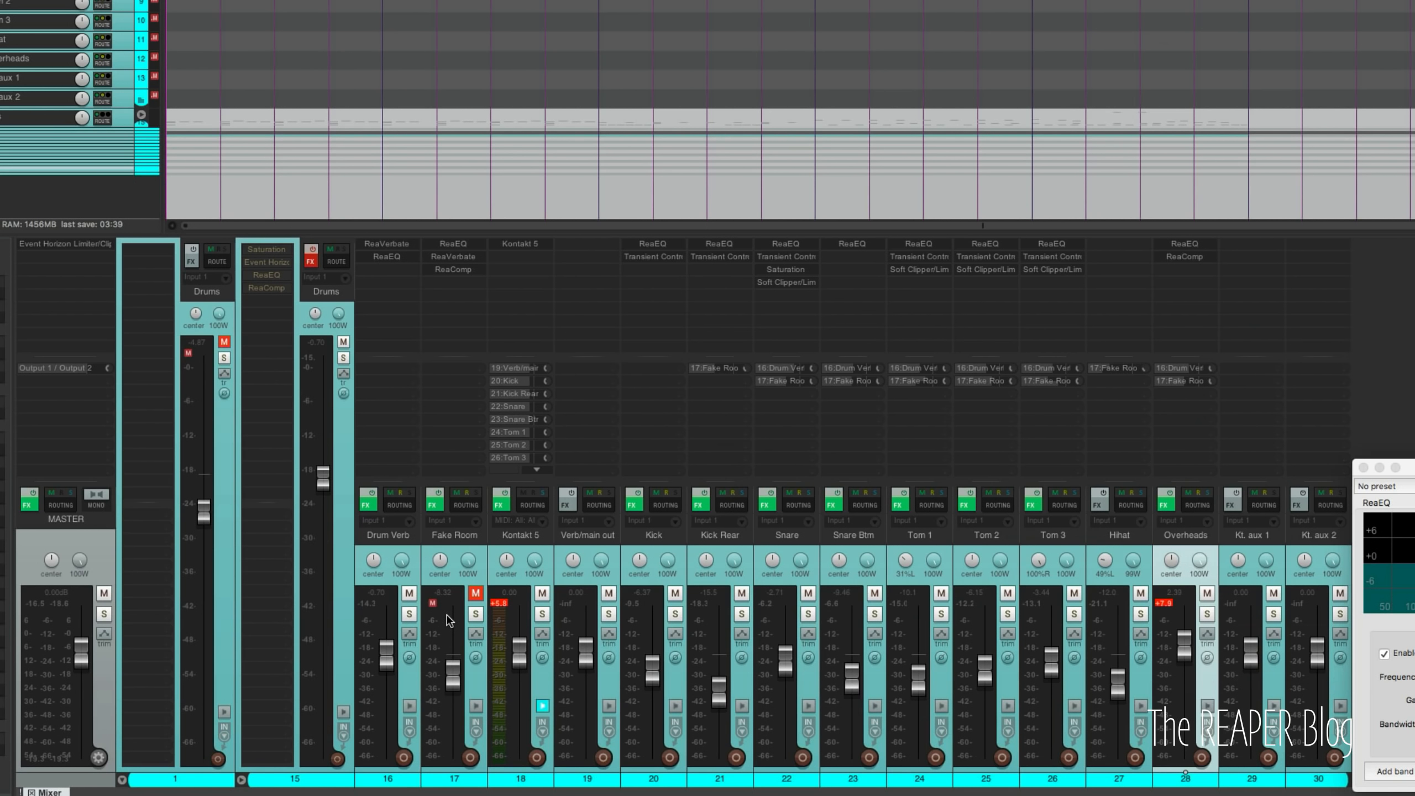
pyautogui.click(391, 548)
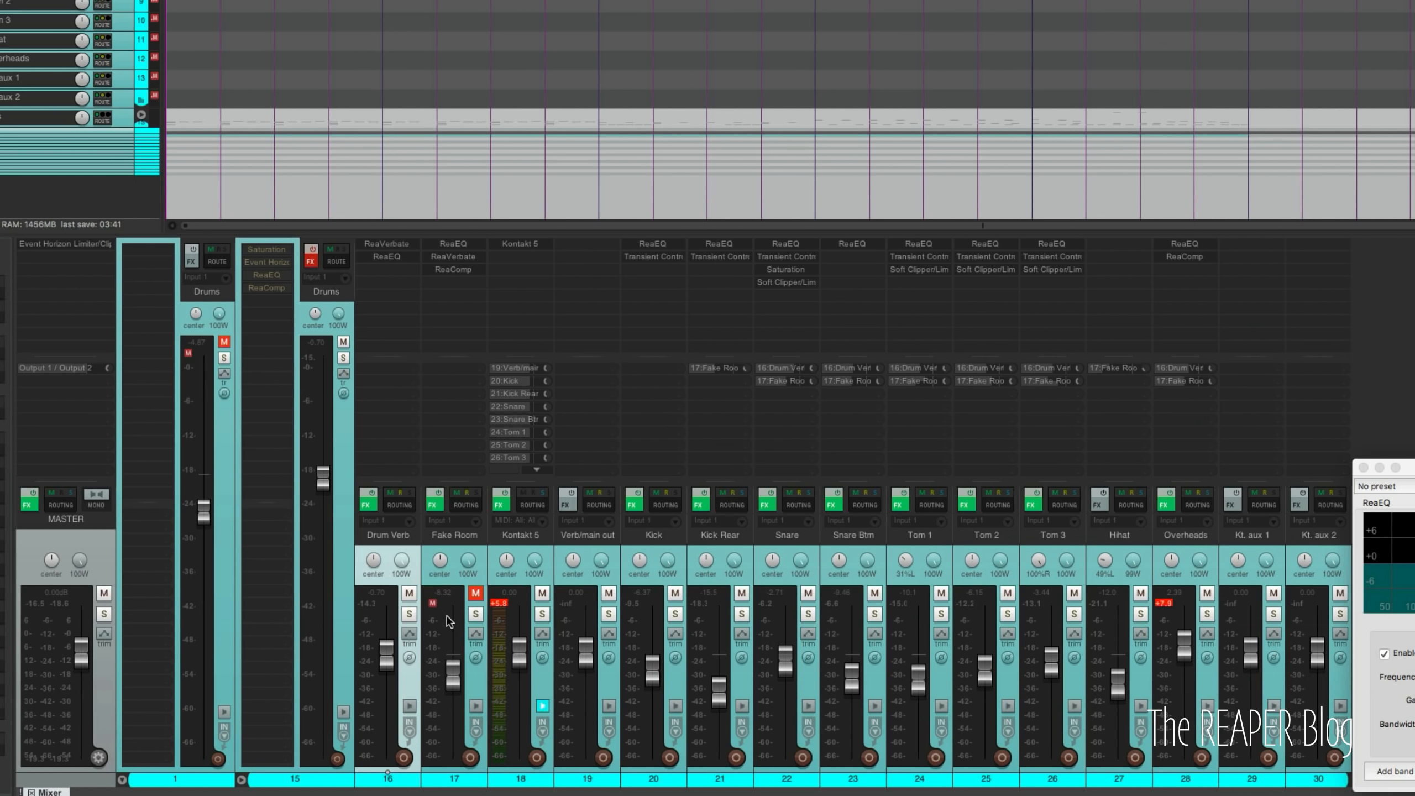
# Play the full drum mix and compare it with Drum Verb muted and unmuted, leaving Drum Verb unmuted.
pyautogui.press('space')
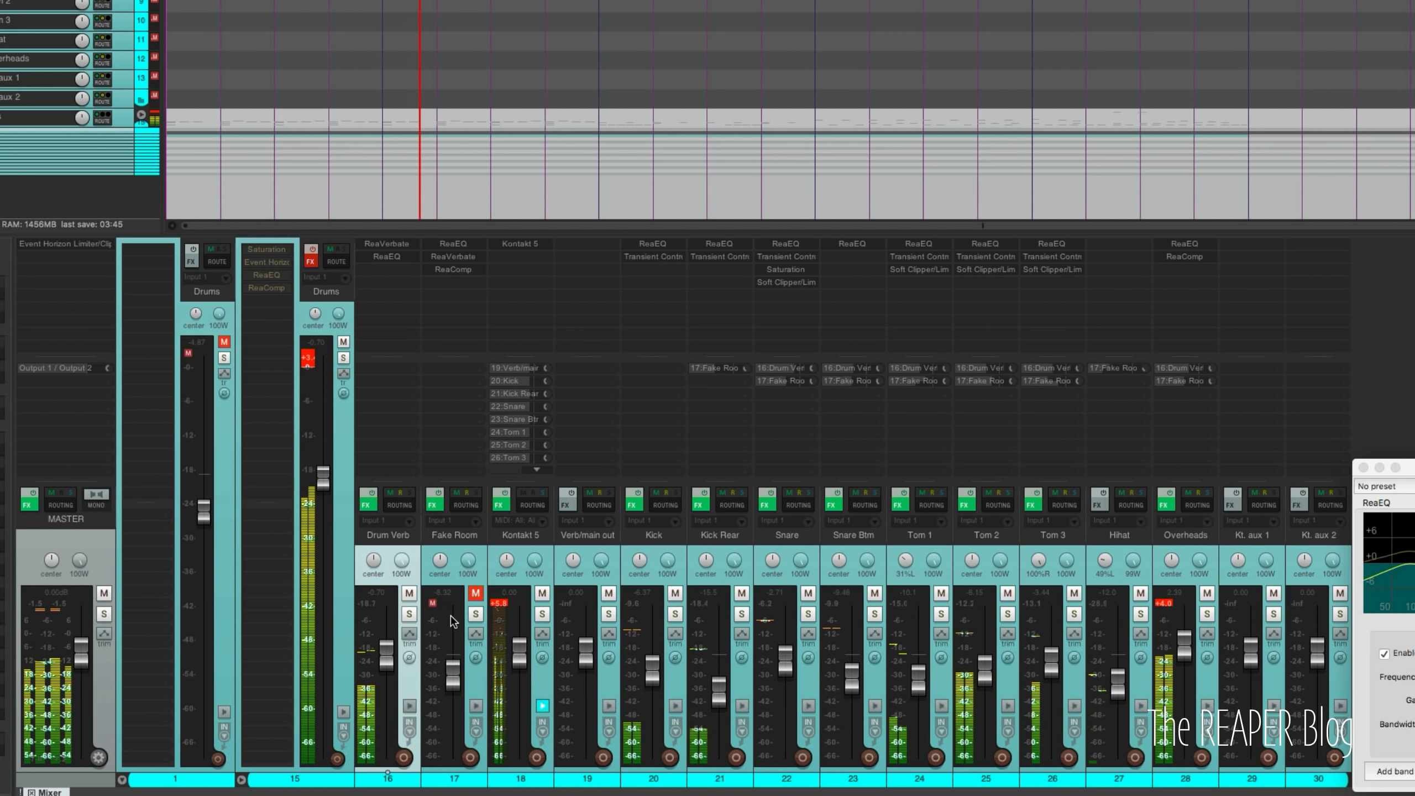
pyautogui.click(411, 598)
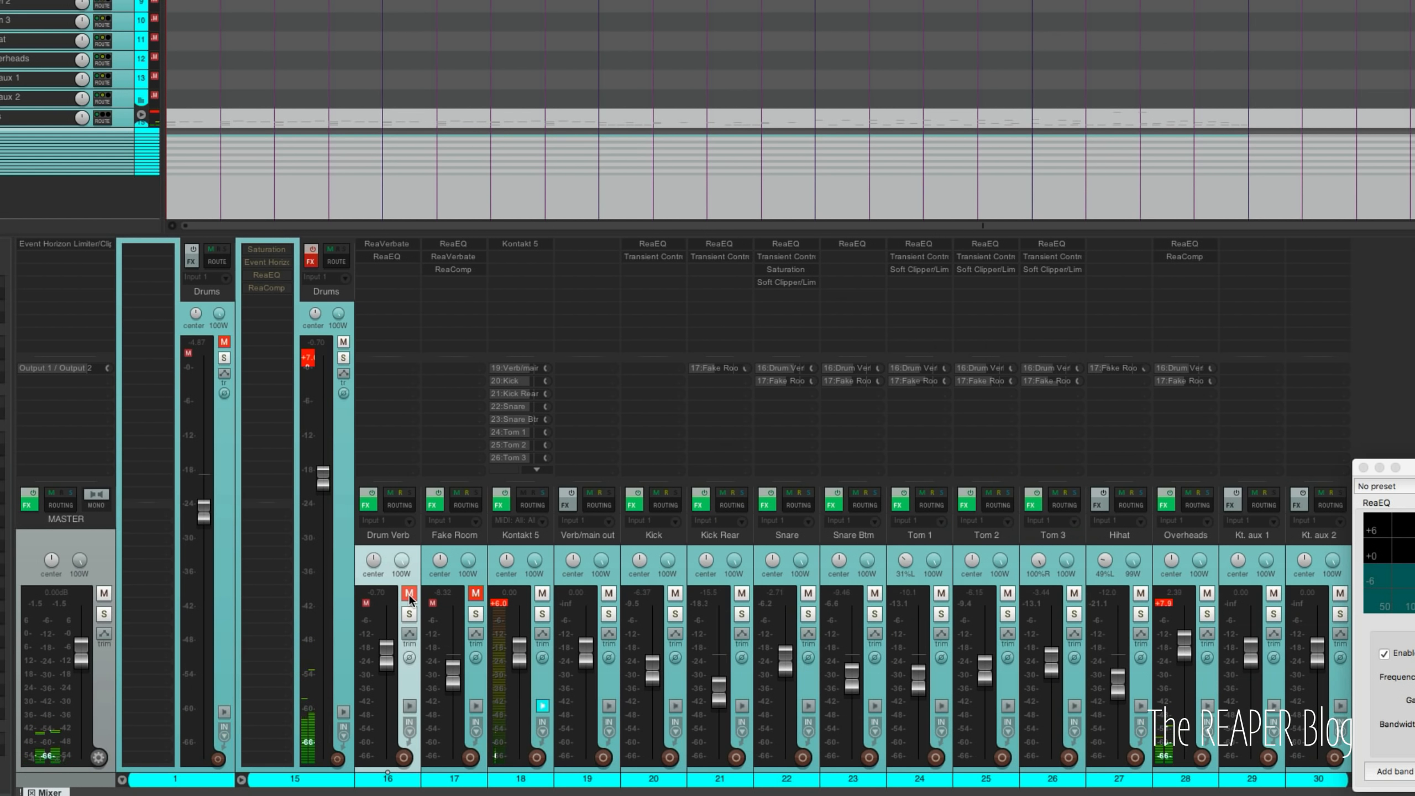
pyautogui.press('space')
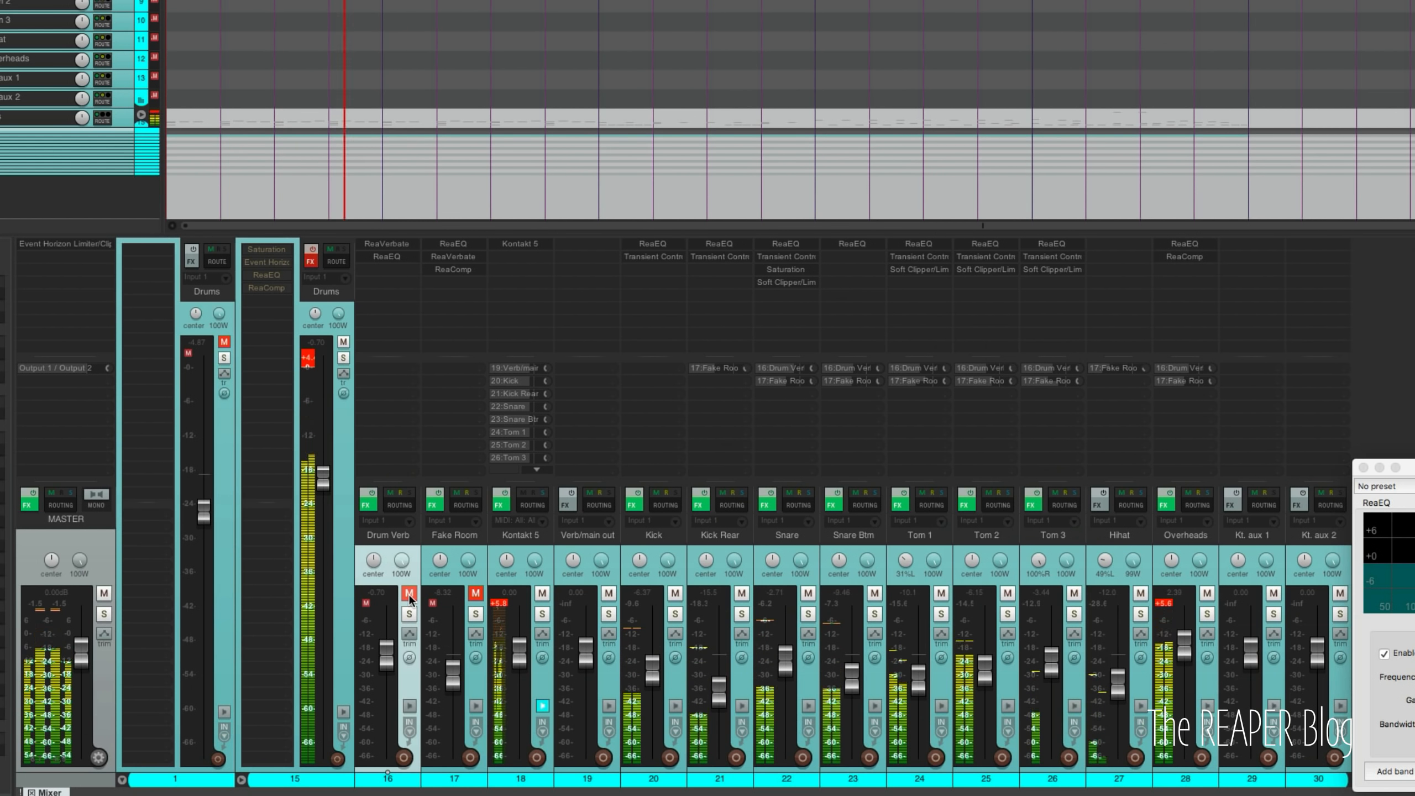
pyautogui.click(409, 593)
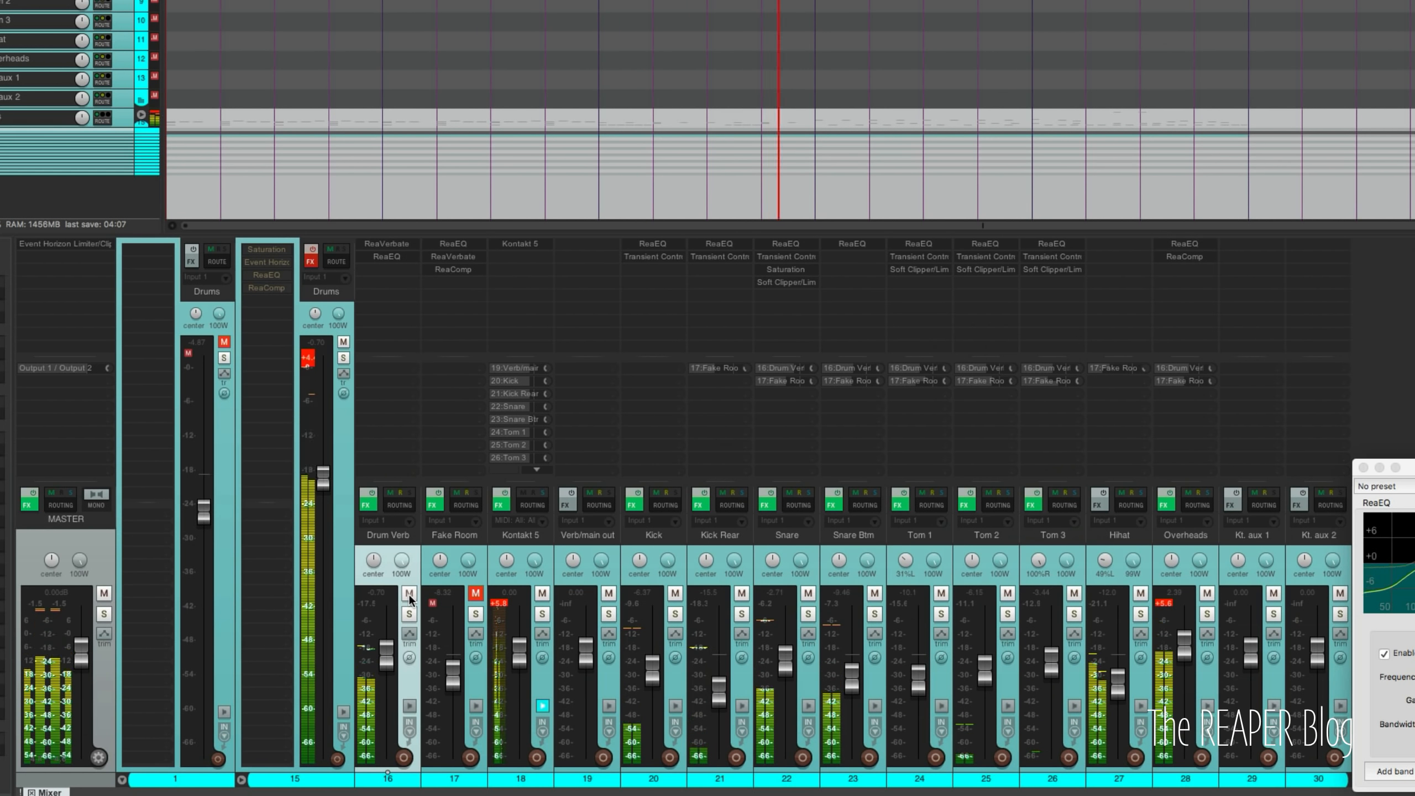
pyautogui.click(409, 593)
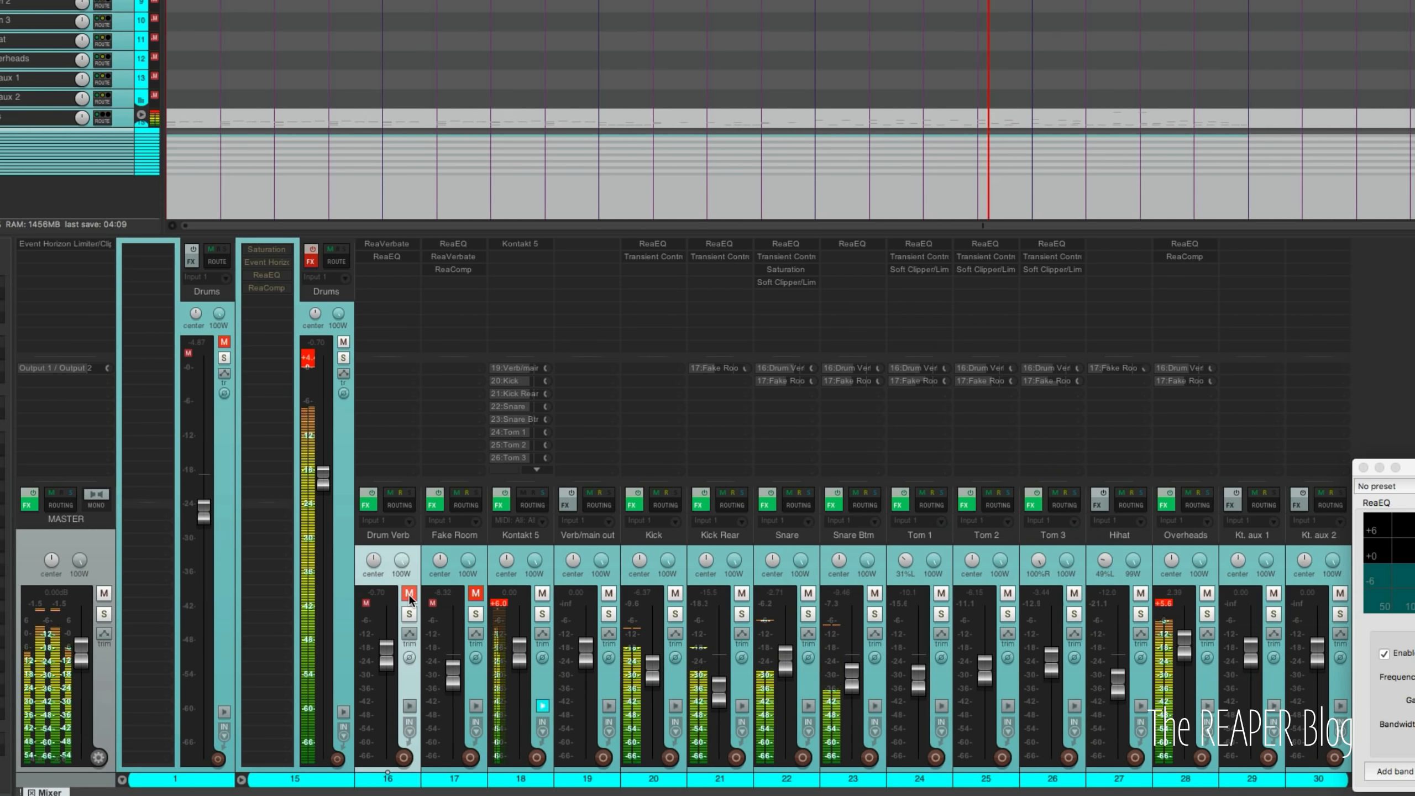
pyautogui.click(409, 593)
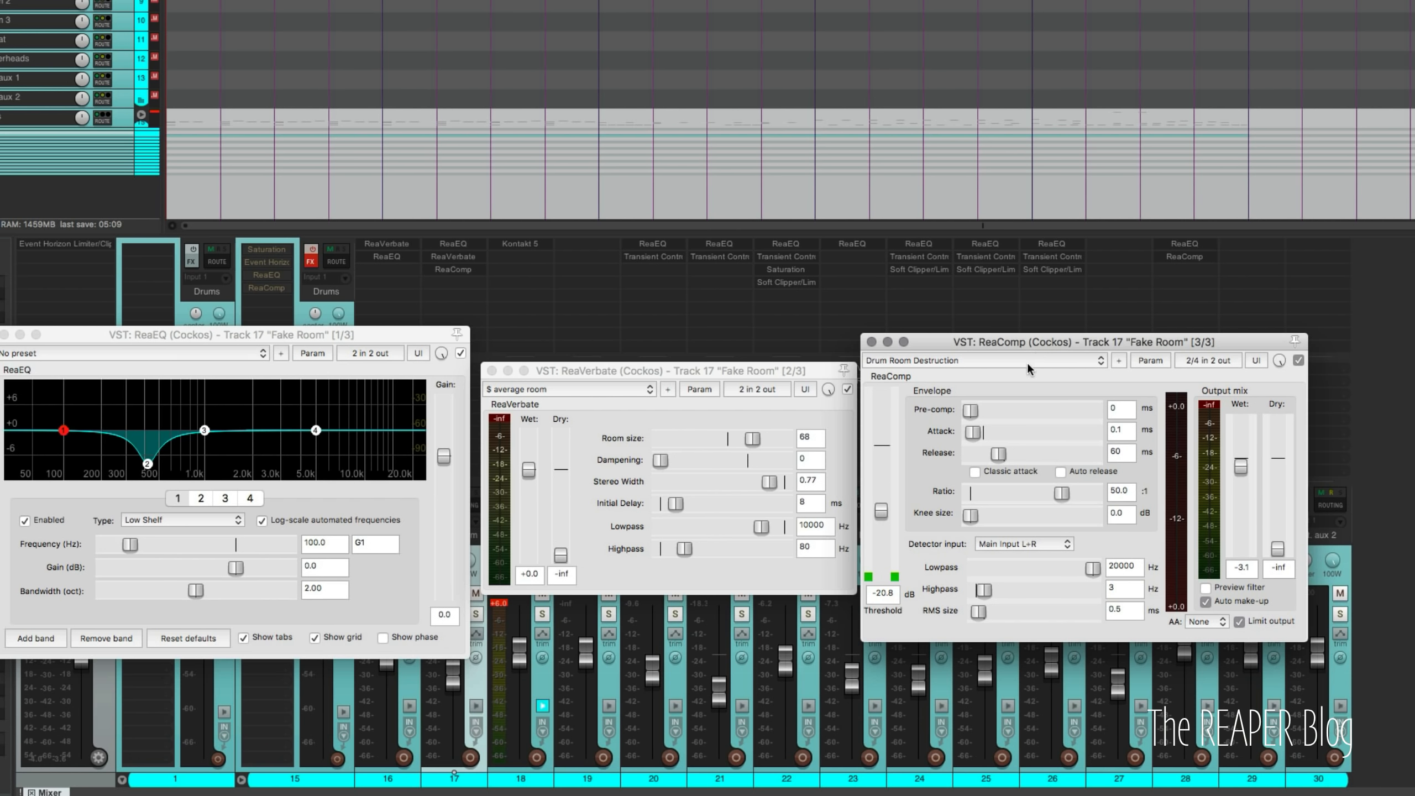
# Examine the frequency, gain and bandwidth of band 2 in Fake Room's ReaEQ.
pyautogui.click(422, 334)
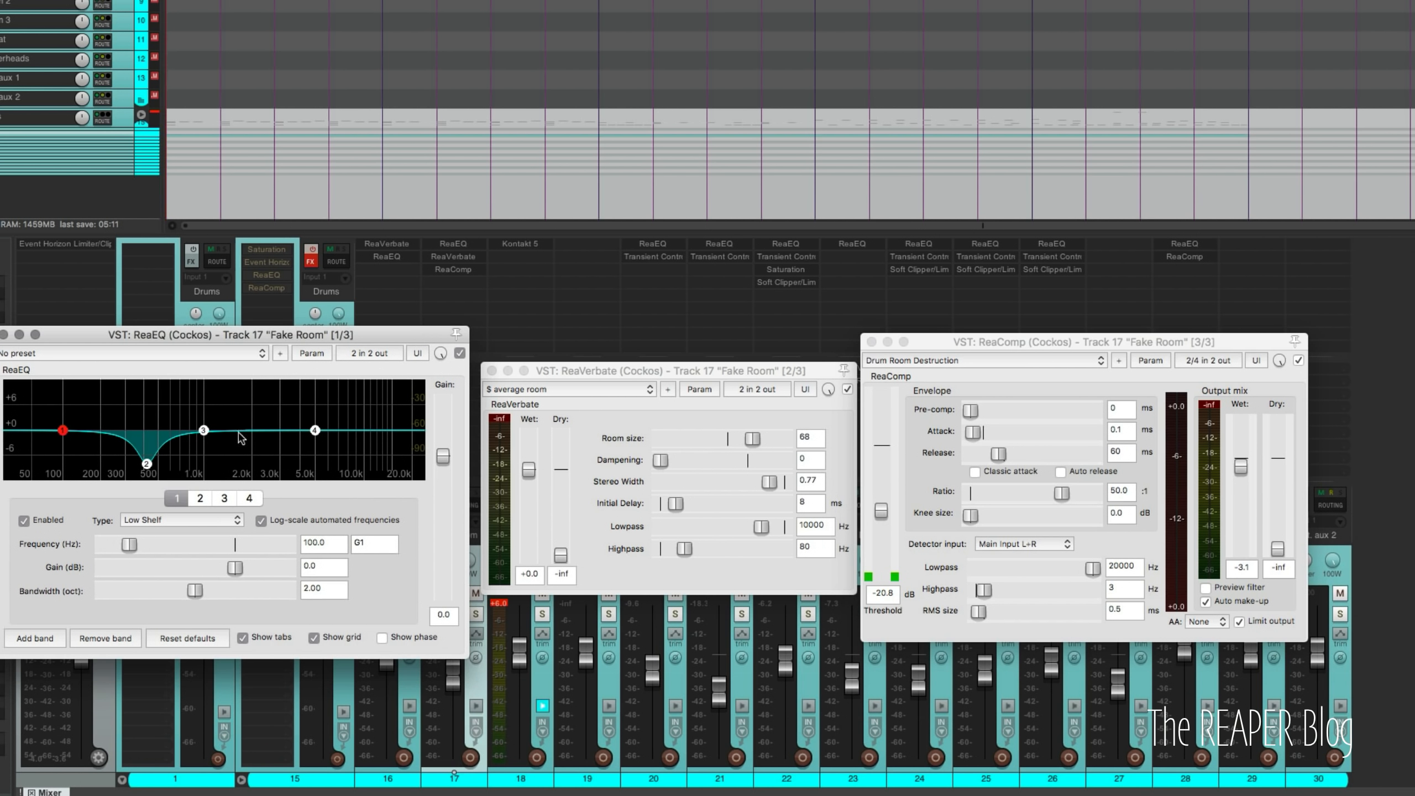
pyautogui.click(196, 498)
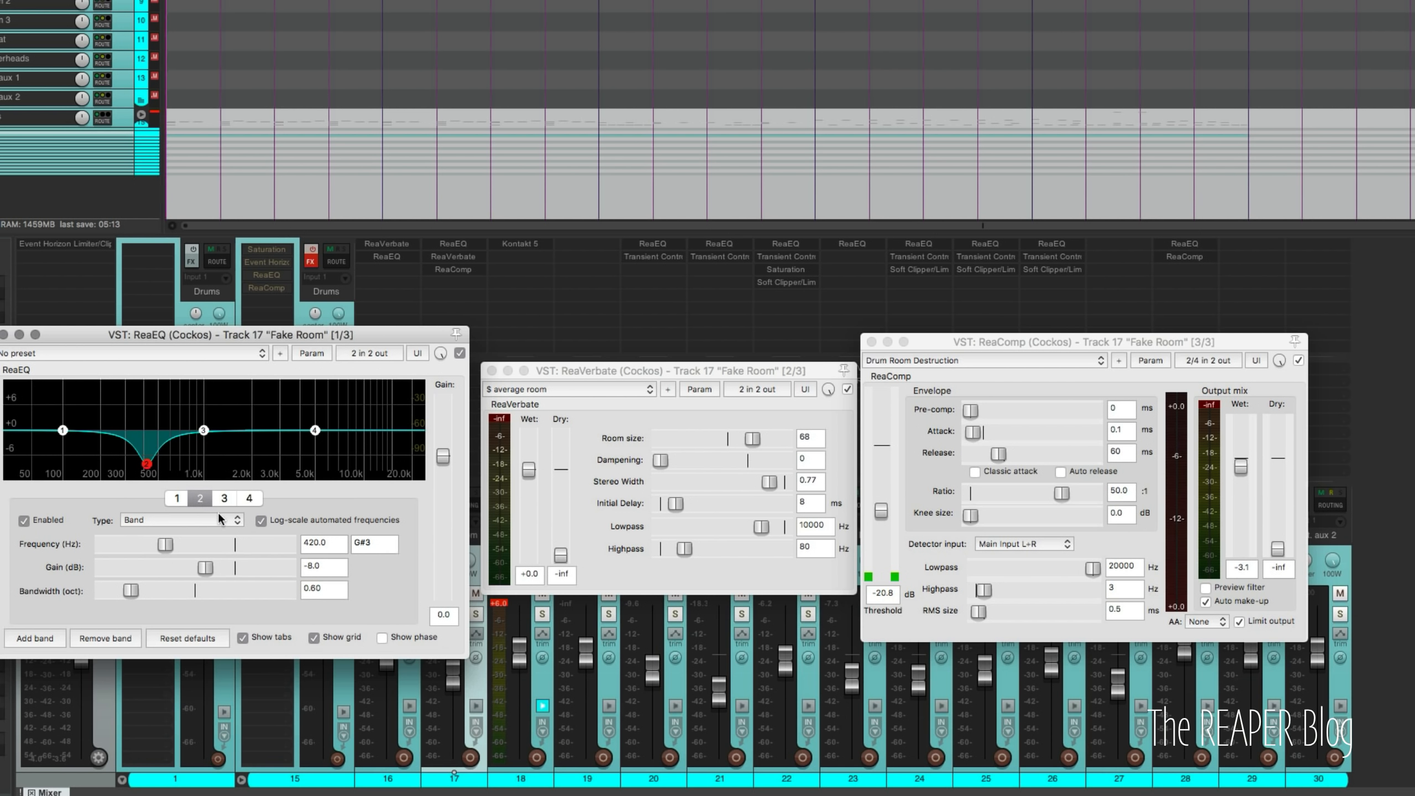
pyautogui.click(321, 549)
pyautogui.moveTo(327, 569); pyautogui.dragTo(262, 575)
pyautogui.click(391, 586)
# Examine Fake Room's ReaVerbate room size, dampening, stereo width and initial delay, and bring its ReaComp into focus.
pyautogui.click(763, 451)
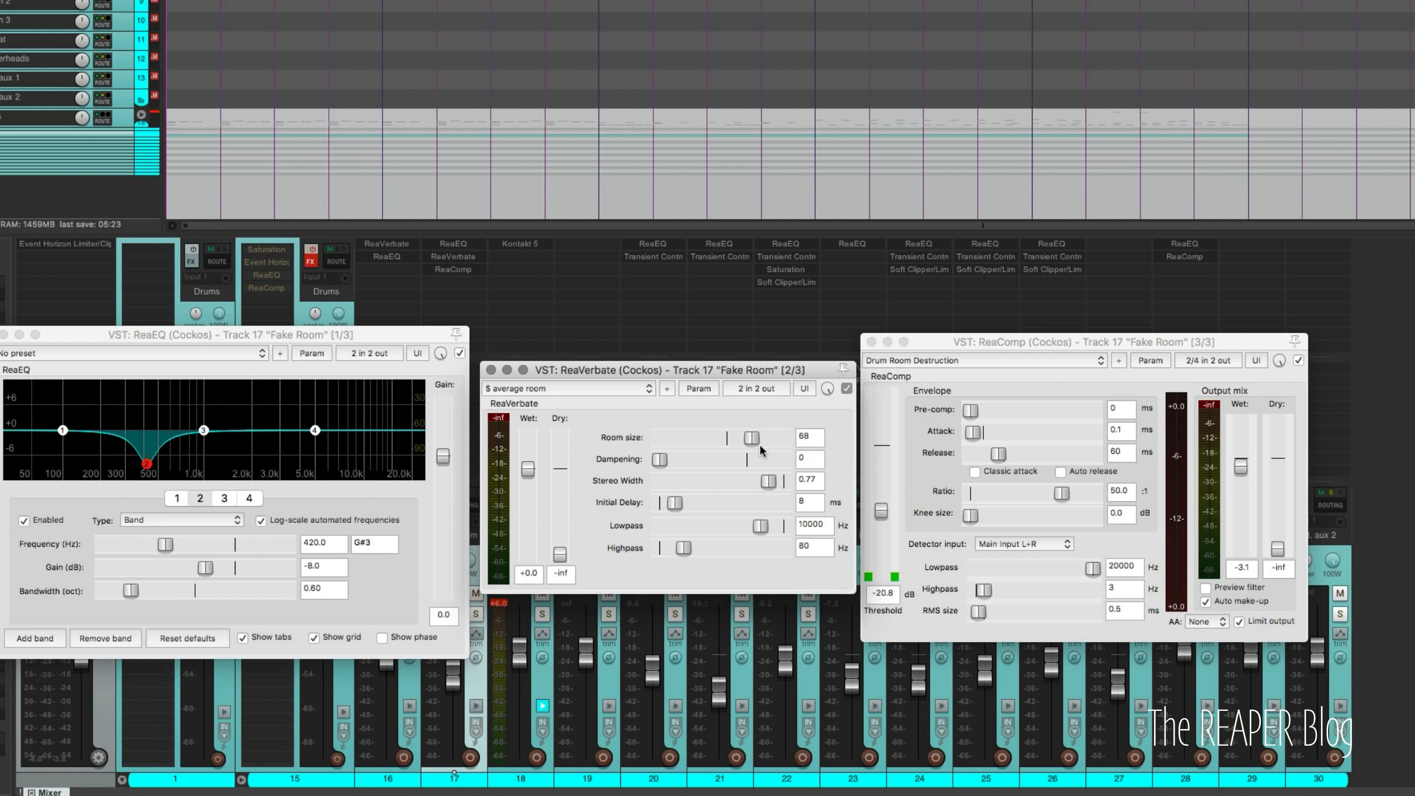
pyautogui.doubleClick(813, 438)
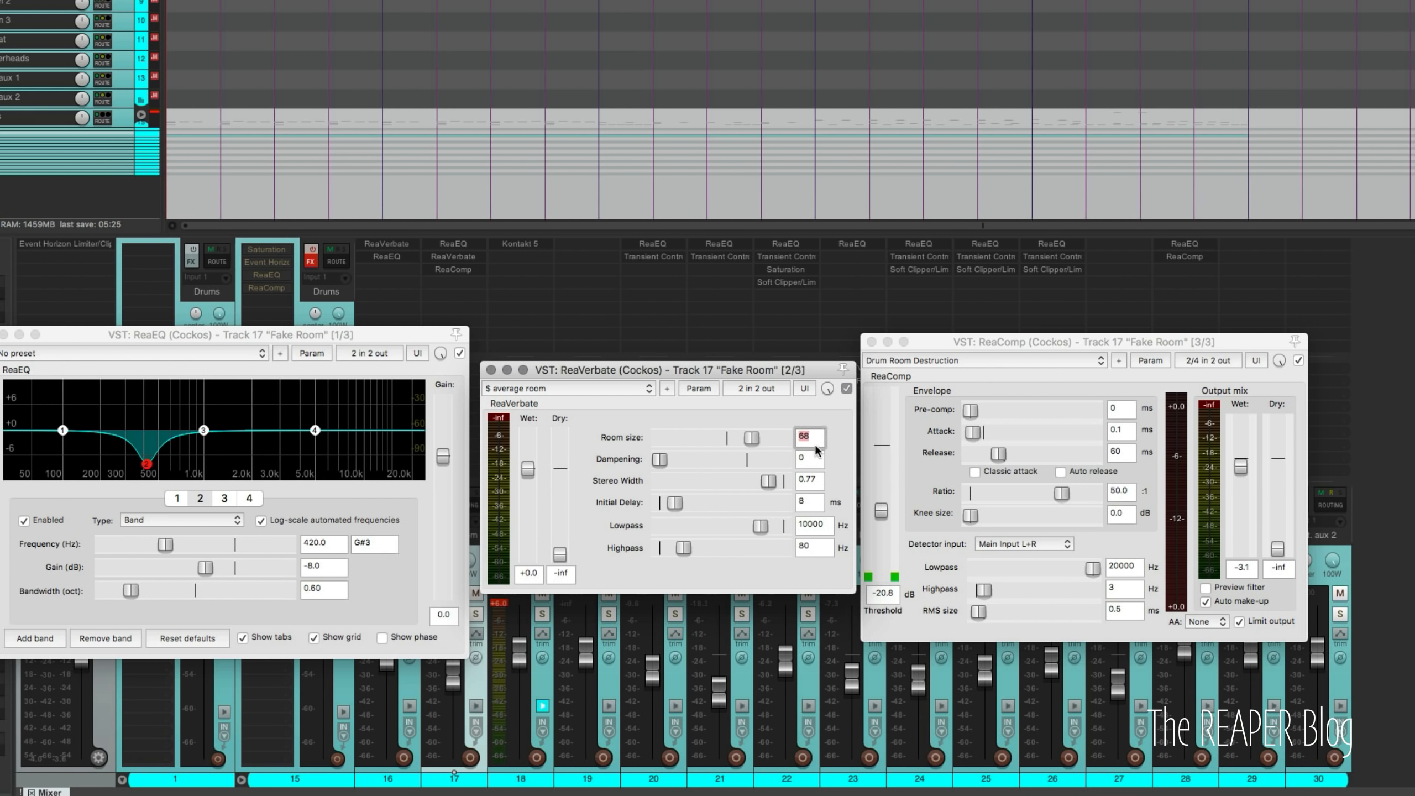
pyautogui.doubleClick(815, 460)
pyautogui.press('Tab')
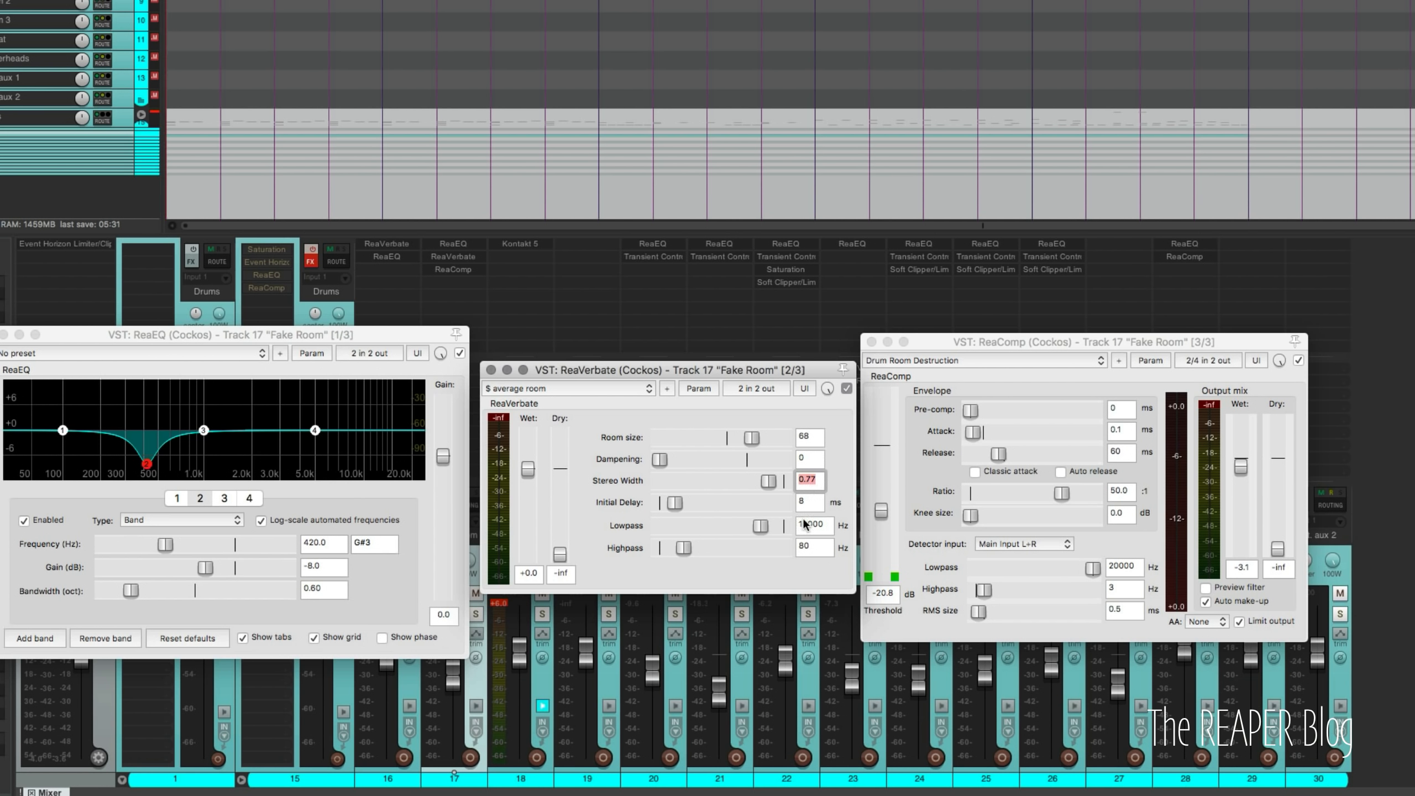
pyautogui.press('Tab')
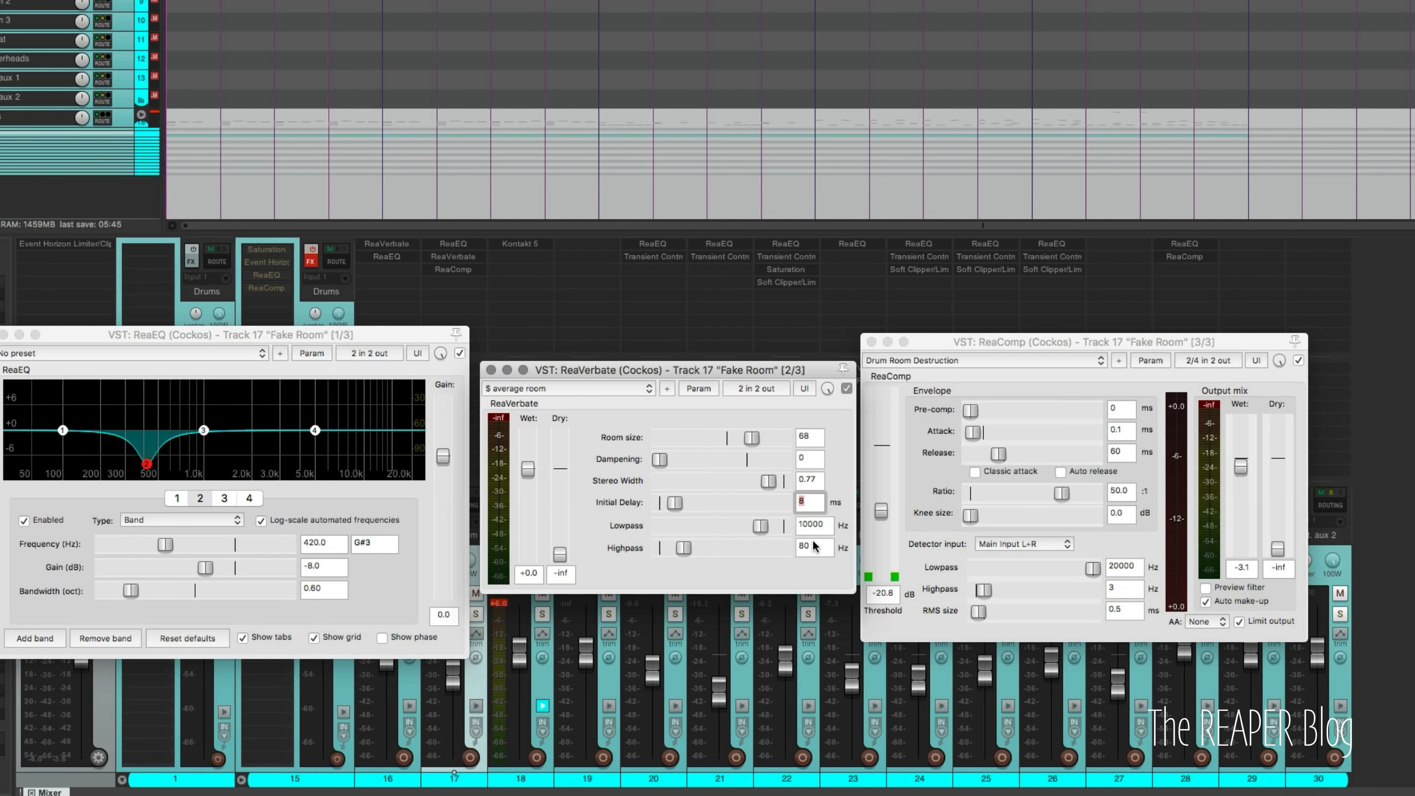
pyautogui.click(990, 348)
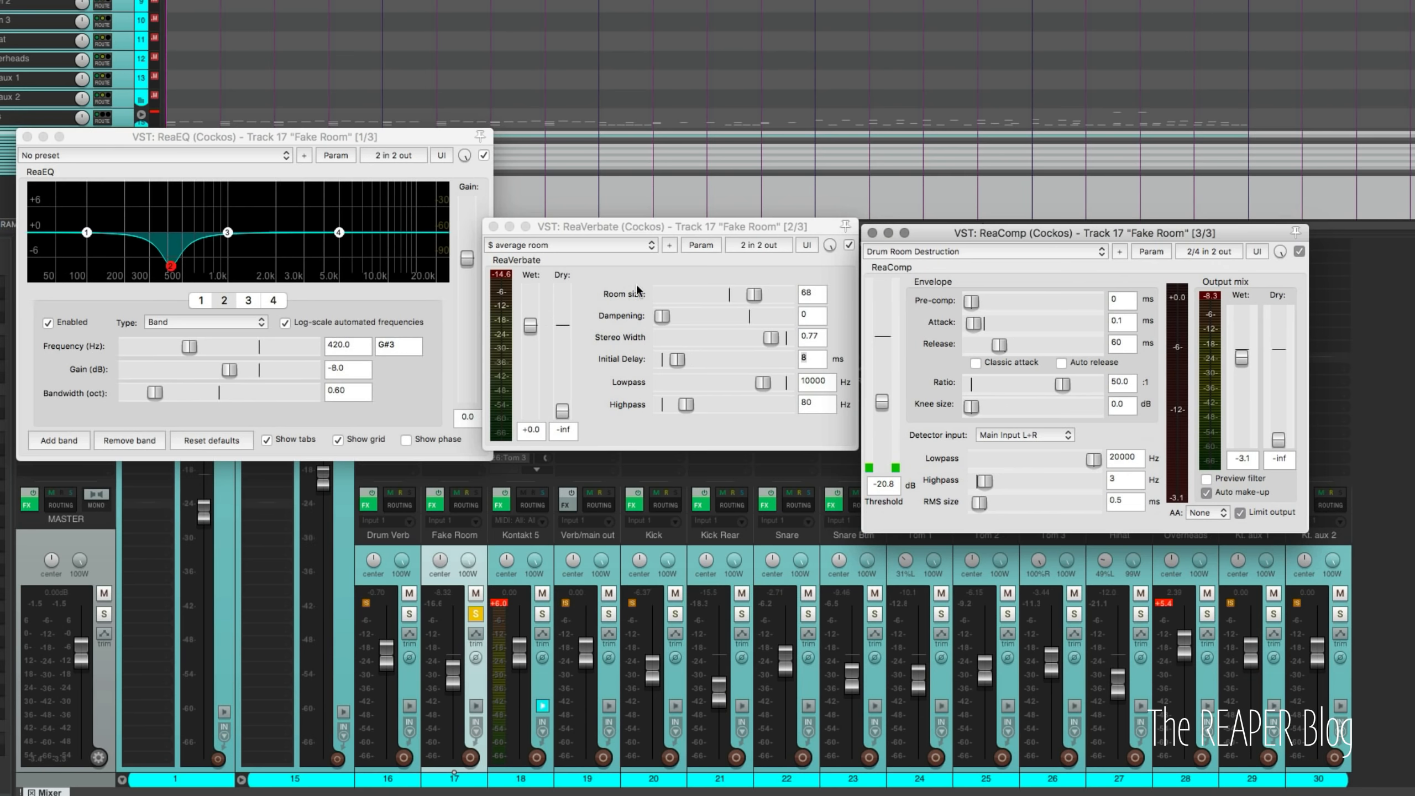
# Inspect Fake Room's routing, checking the Pre-FX send mode of the Kick Rear receive, and close the routing window.
pyautogui.click(466, 505)
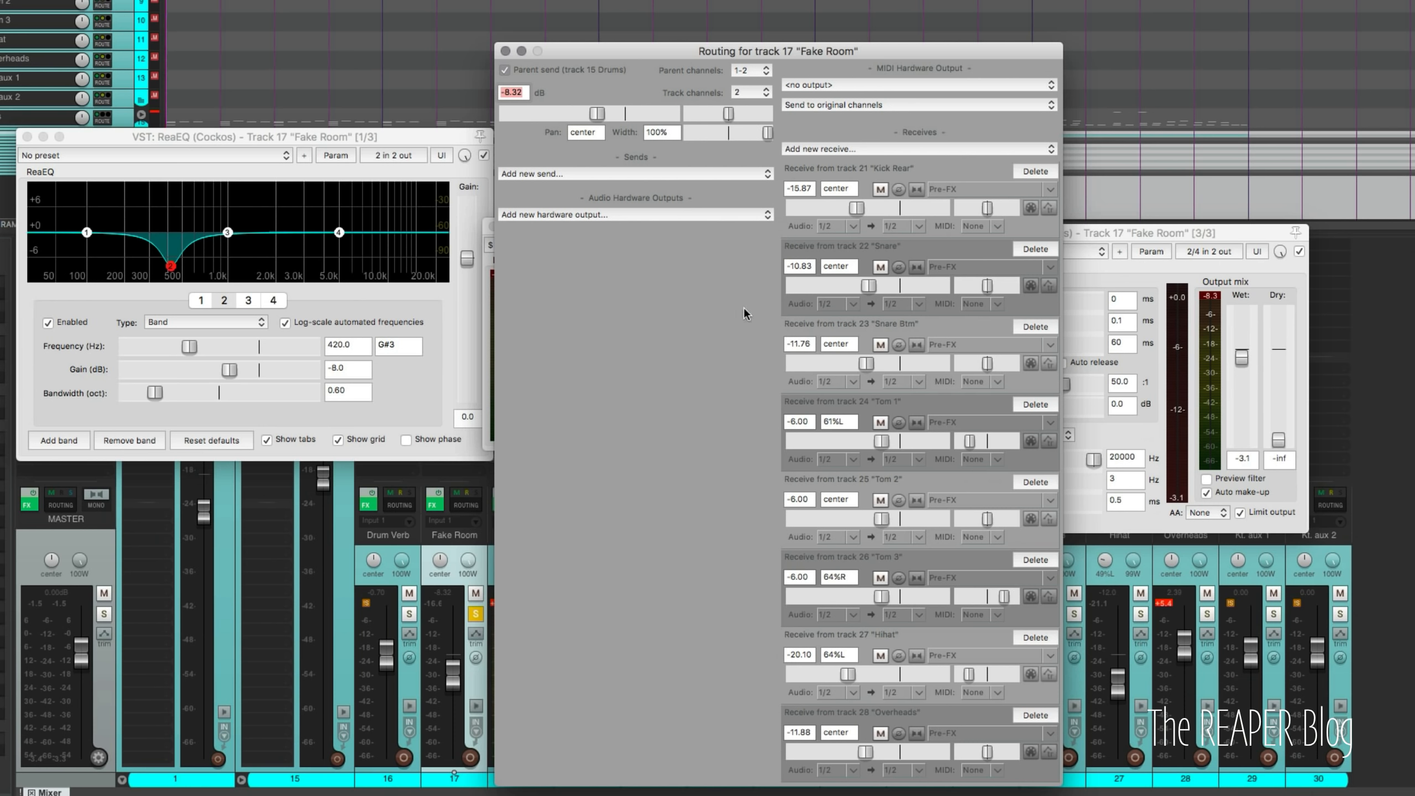
pyautogui.click(993, 186)
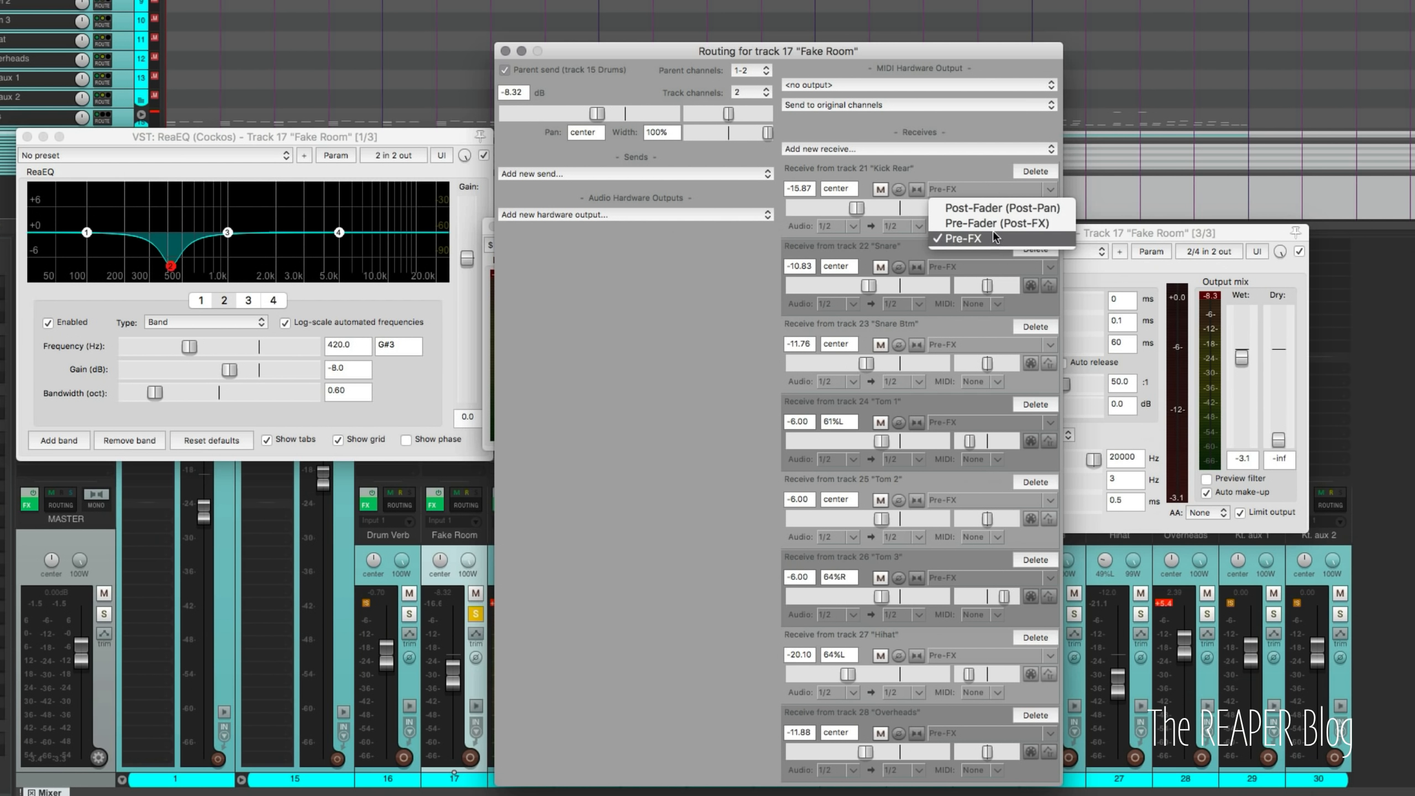
pyautogui.click(967, 172)
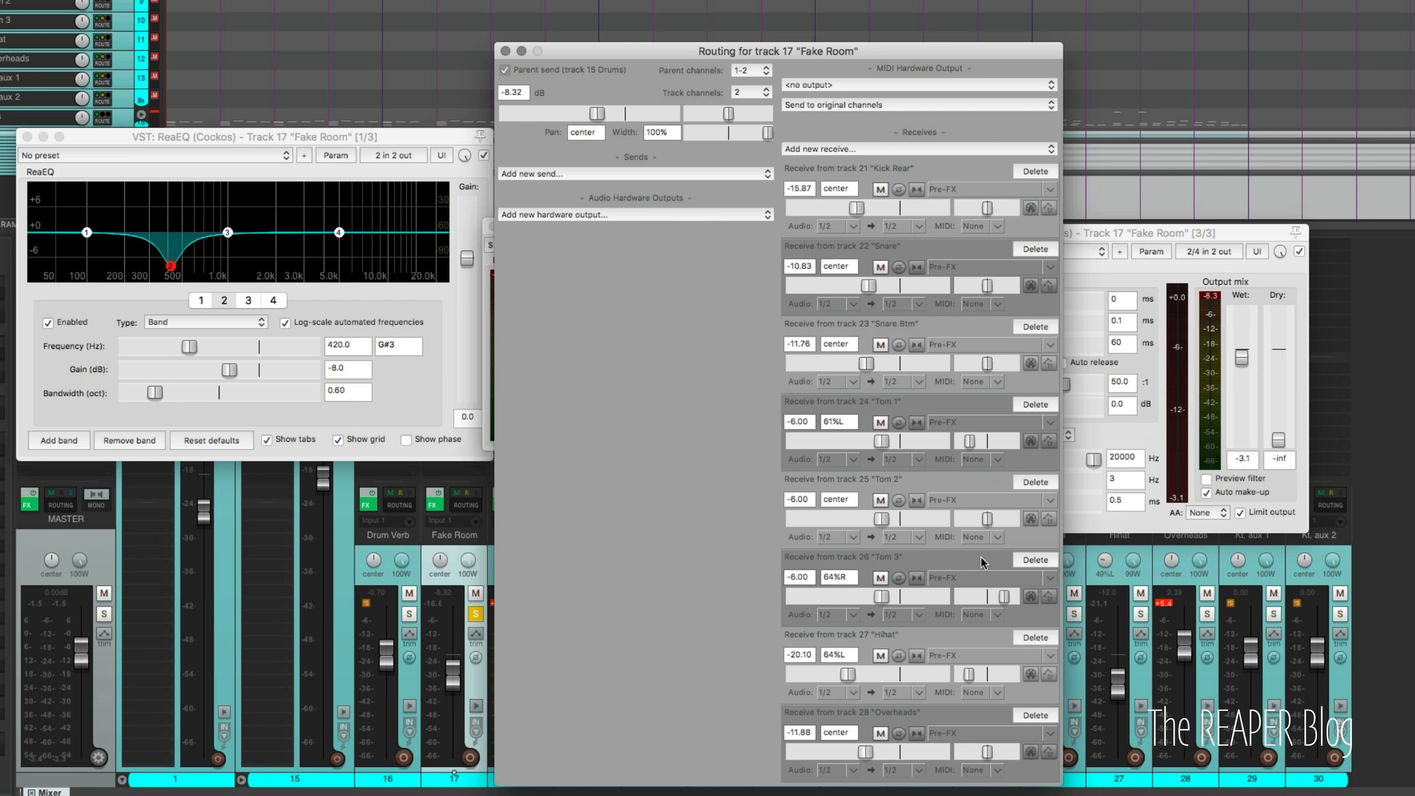
pyautogui.moveTo(565, 52); pyautogui.dragTo(597, 29)
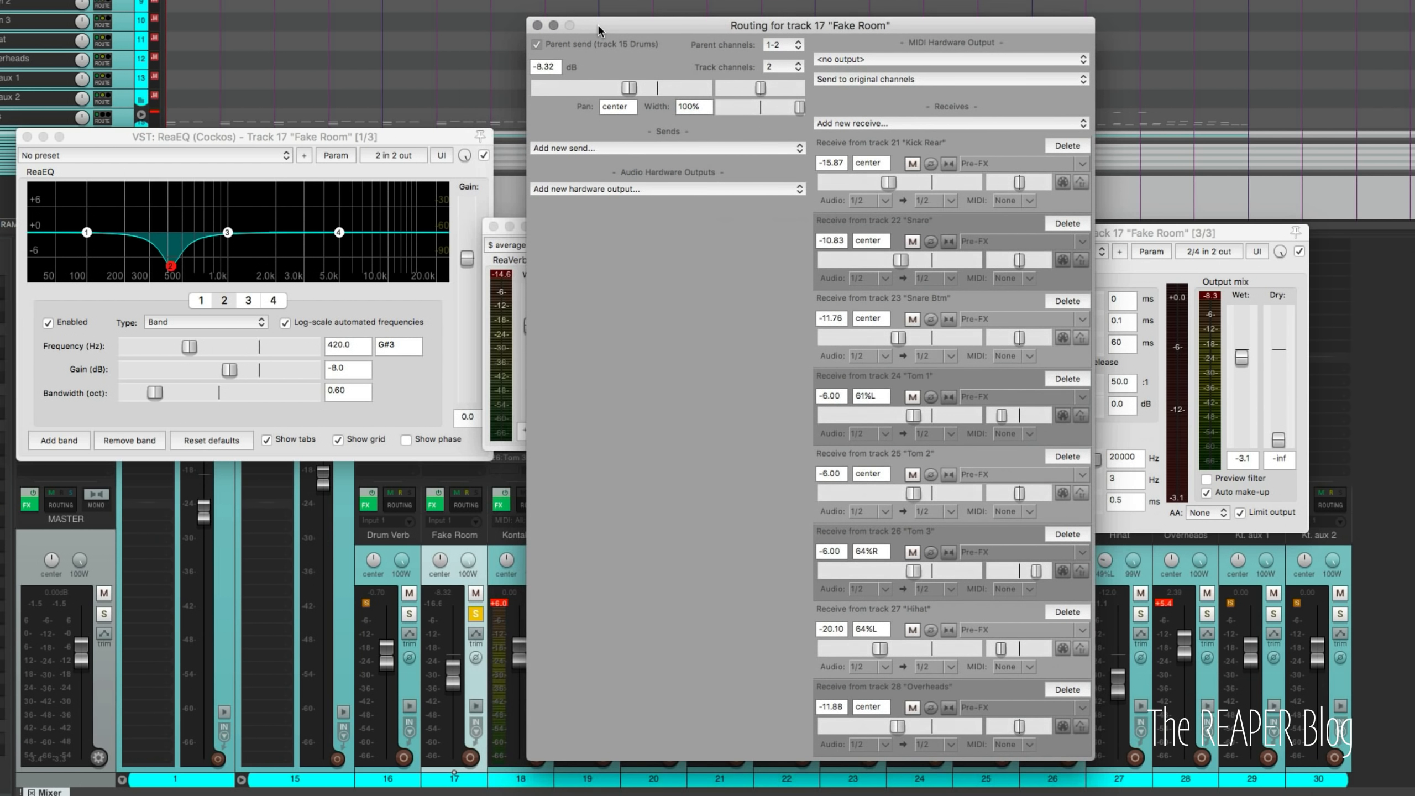
pyautogui.click(537, 25)
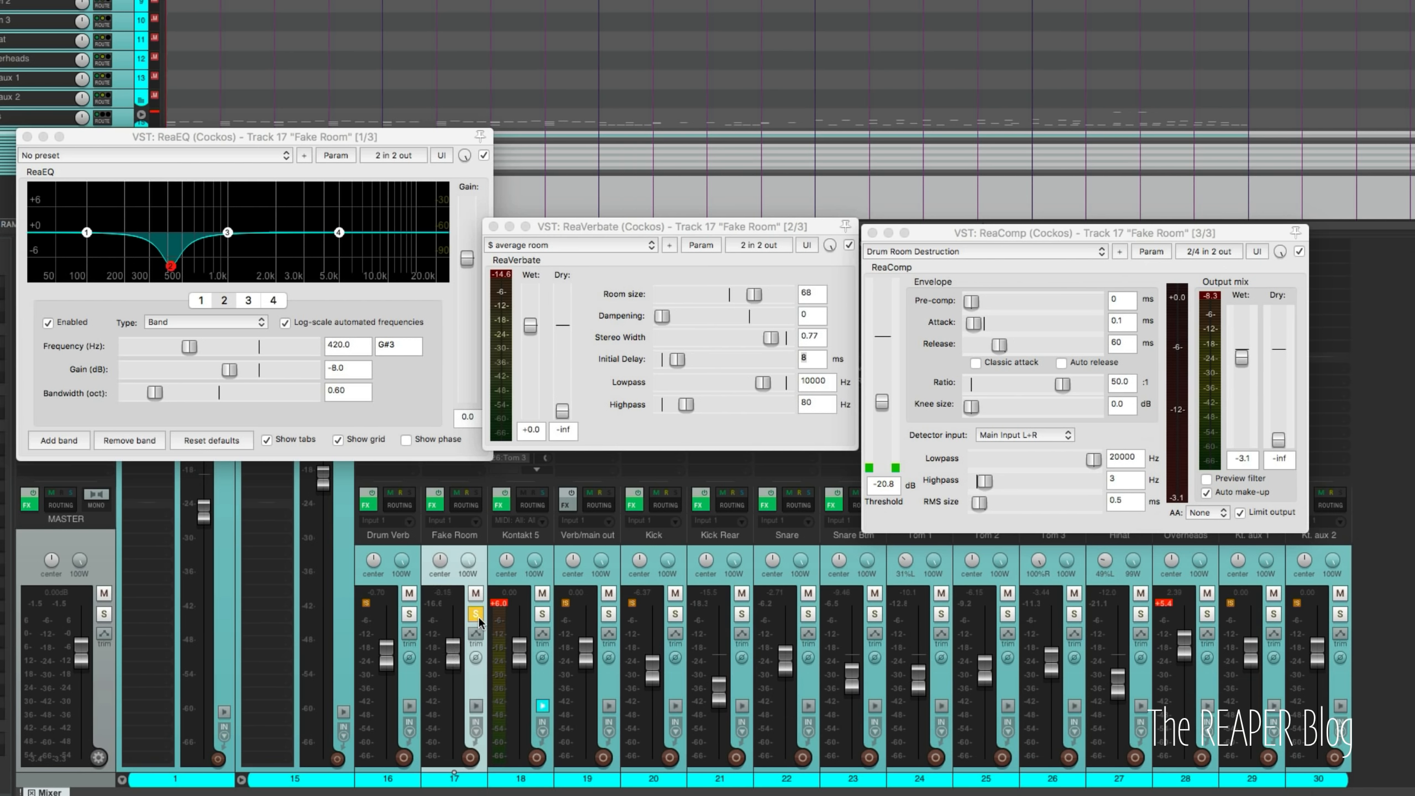
# Play soloed Fake Room, and bypass its ReaComp and ReaEQ.
pyautogui.press('space')
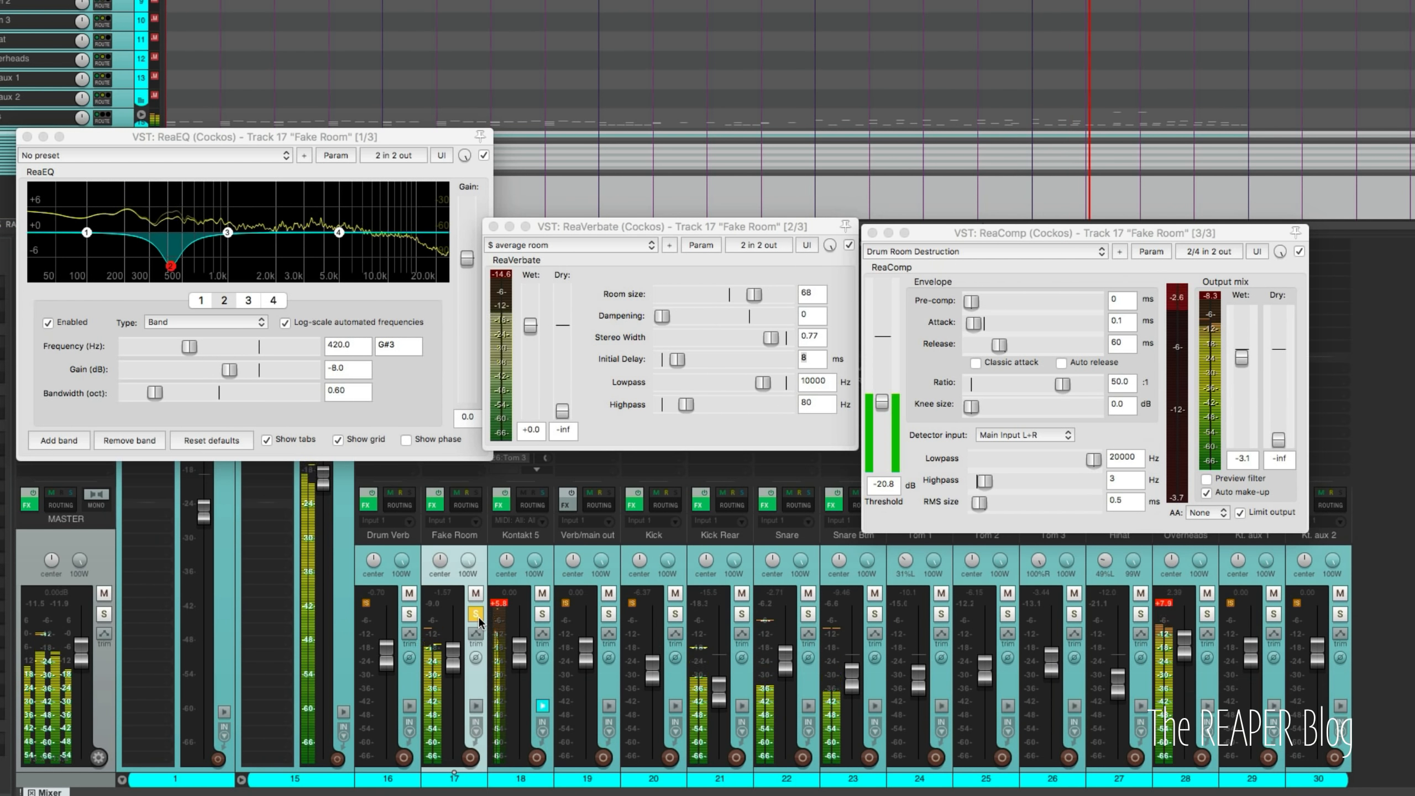
pyautogui.click(1299, 252)
pyautogui.press('space')
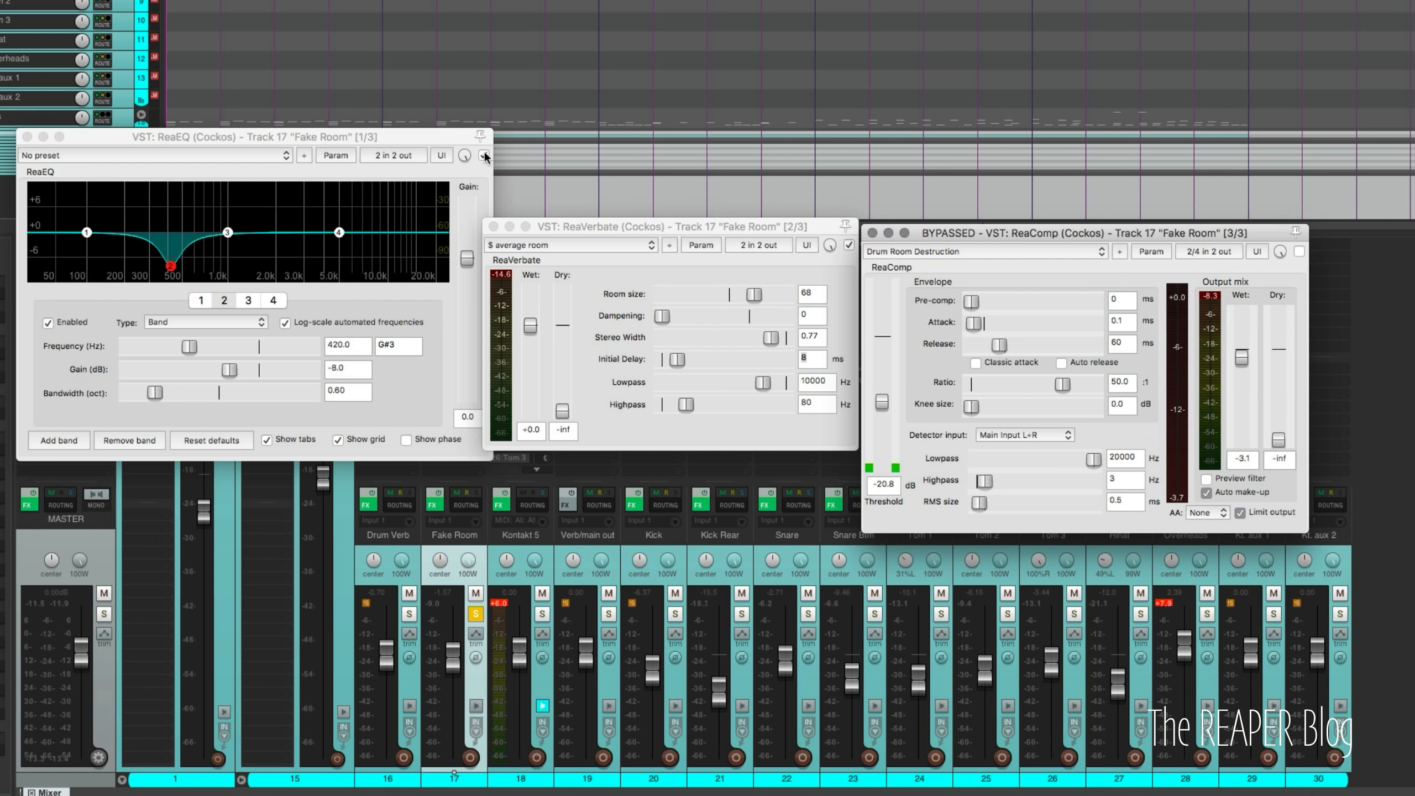
pyautogui.click(484, 155)
# Clear ReaVerbate's initial delay, and play soloed Fake Room while re-enabling its ReaEQ and ReaComp.
pyautogui.click(583, 230)
pyautogui.press('BackSpace')
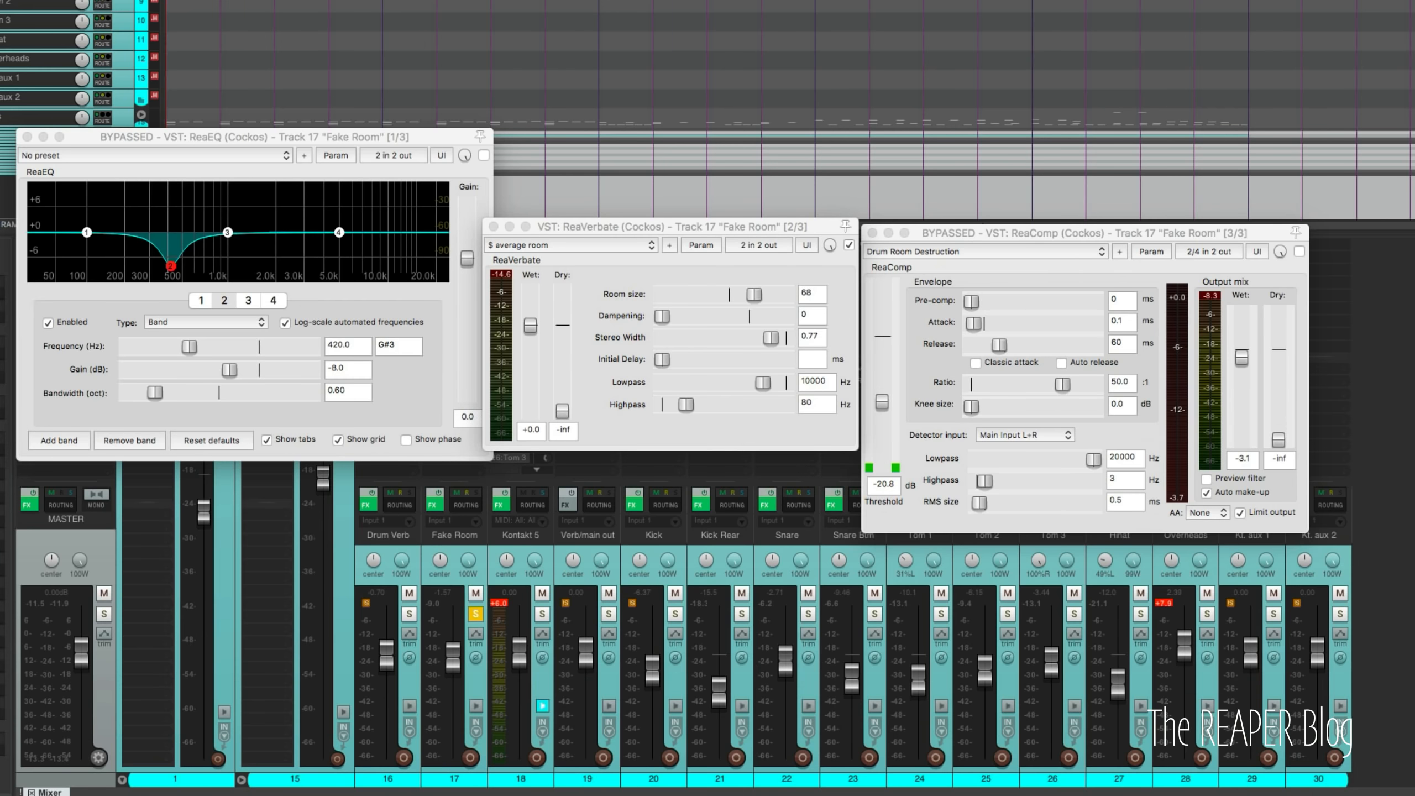
pyautogui.press('space')
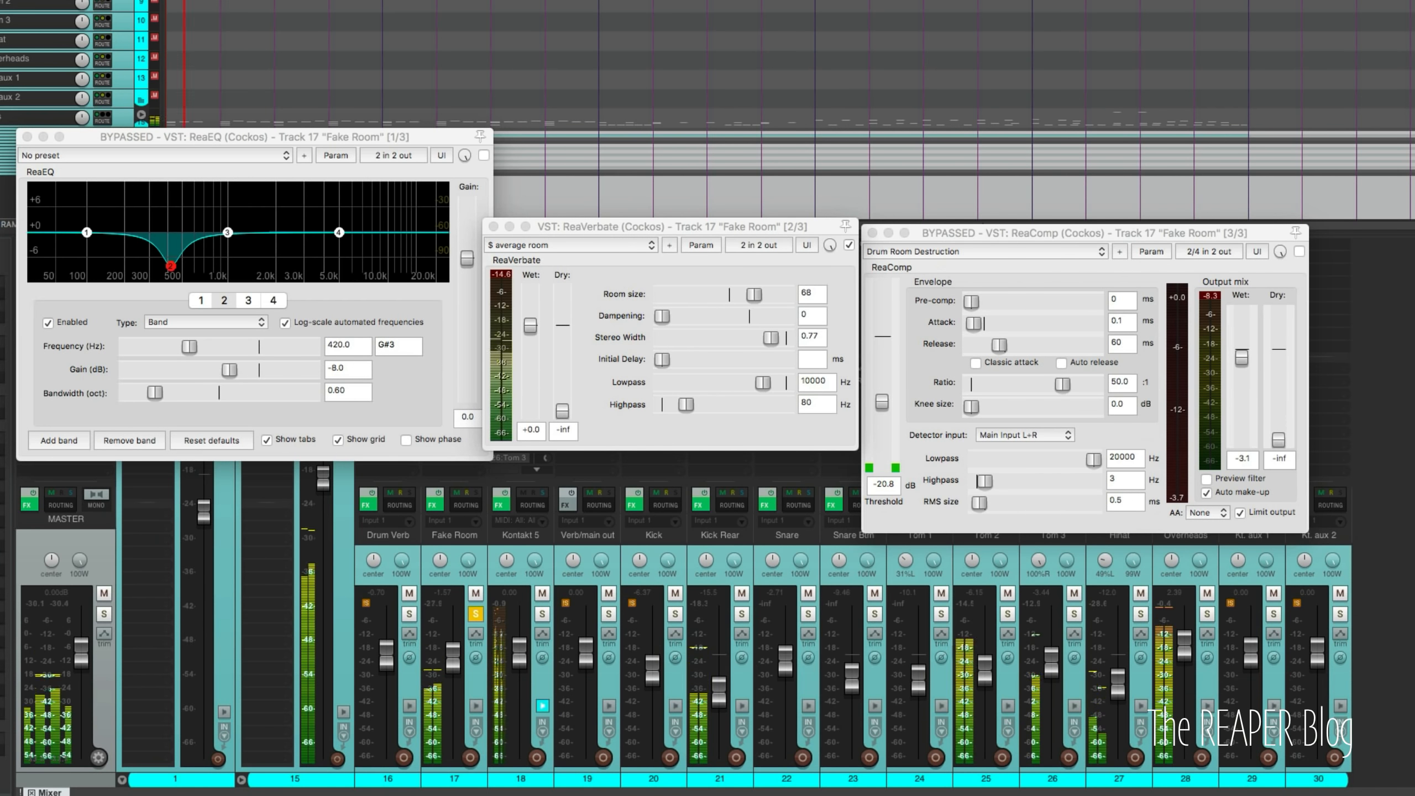
pyautogui.click(483, 154)
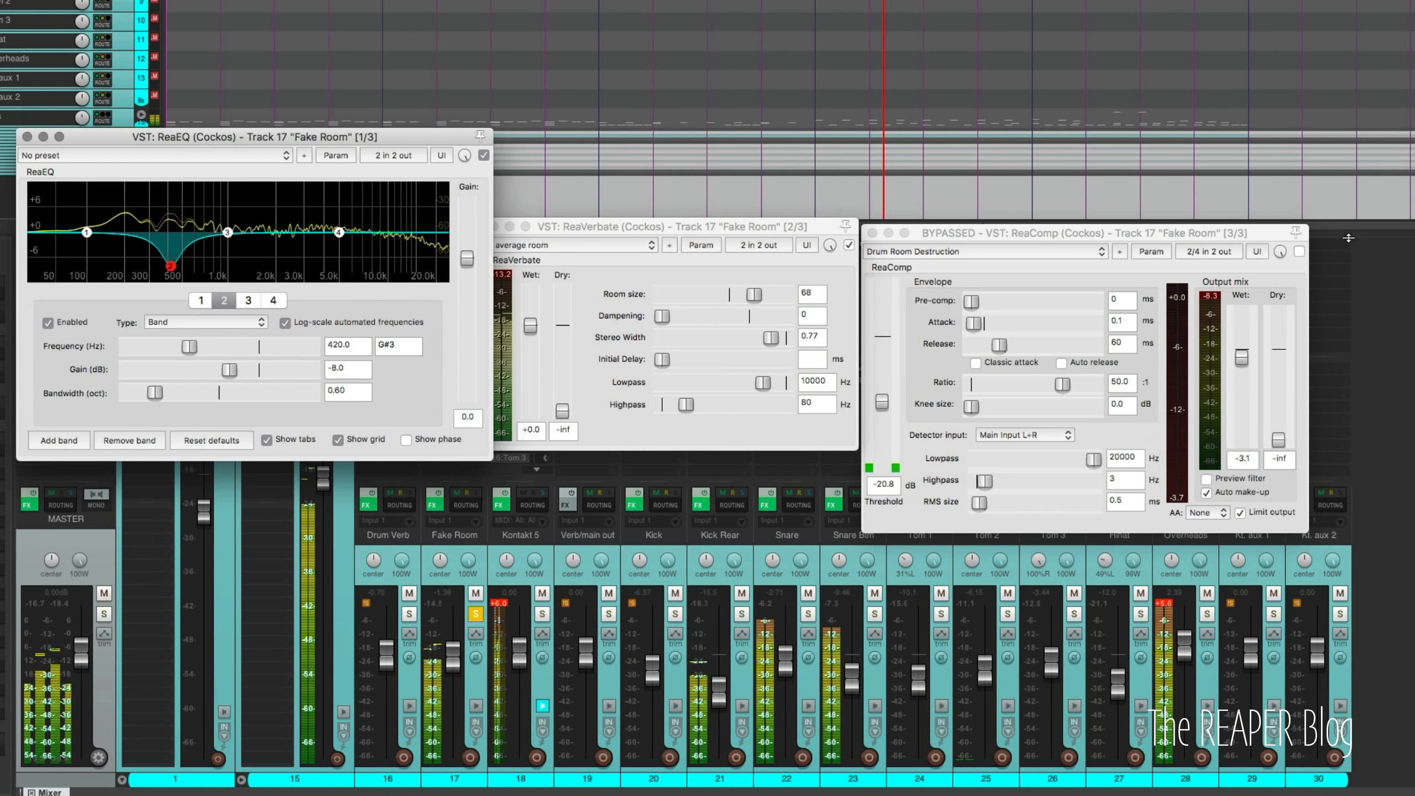
pyautogui.click(1300, 252)
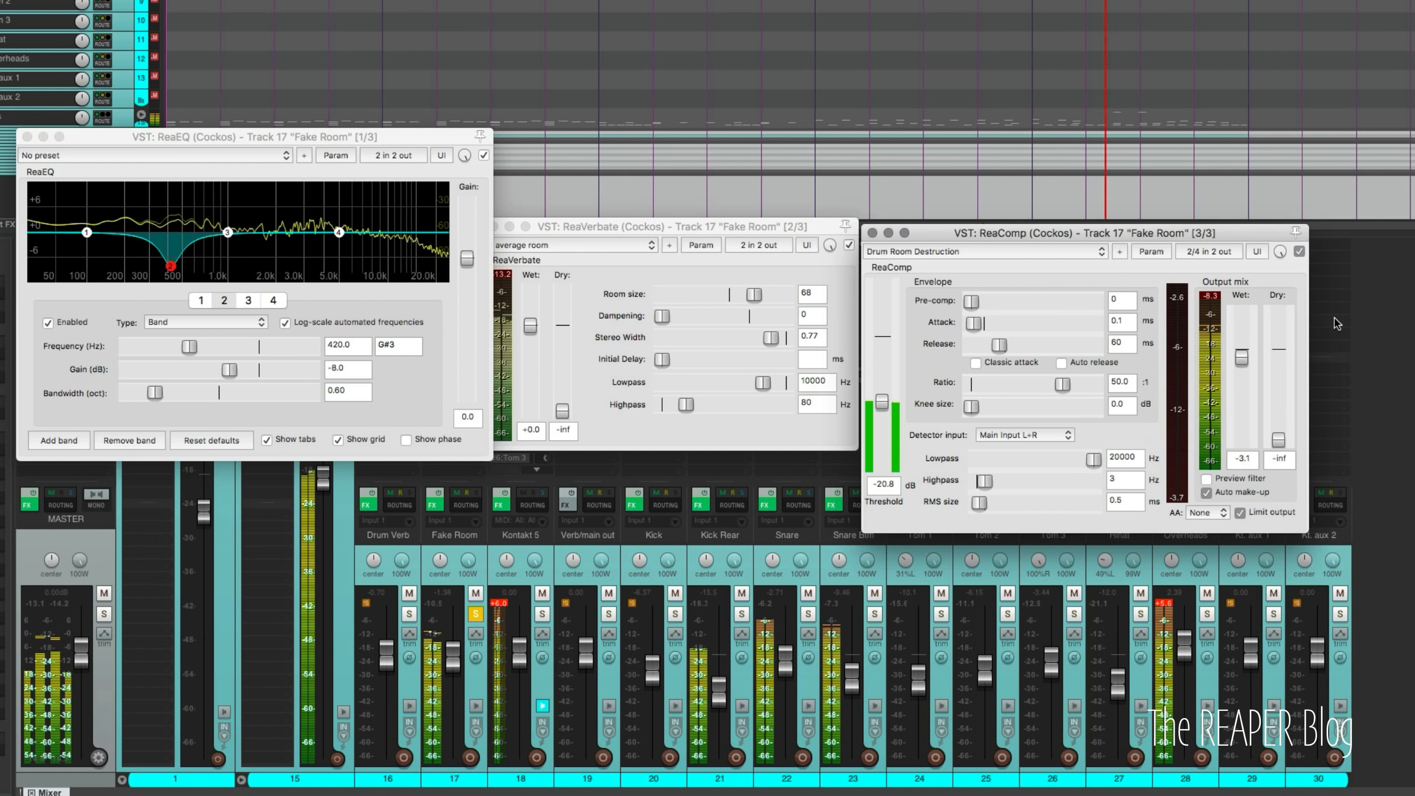
pyautogui.click(1374, 327)
pyautogui.press('space')
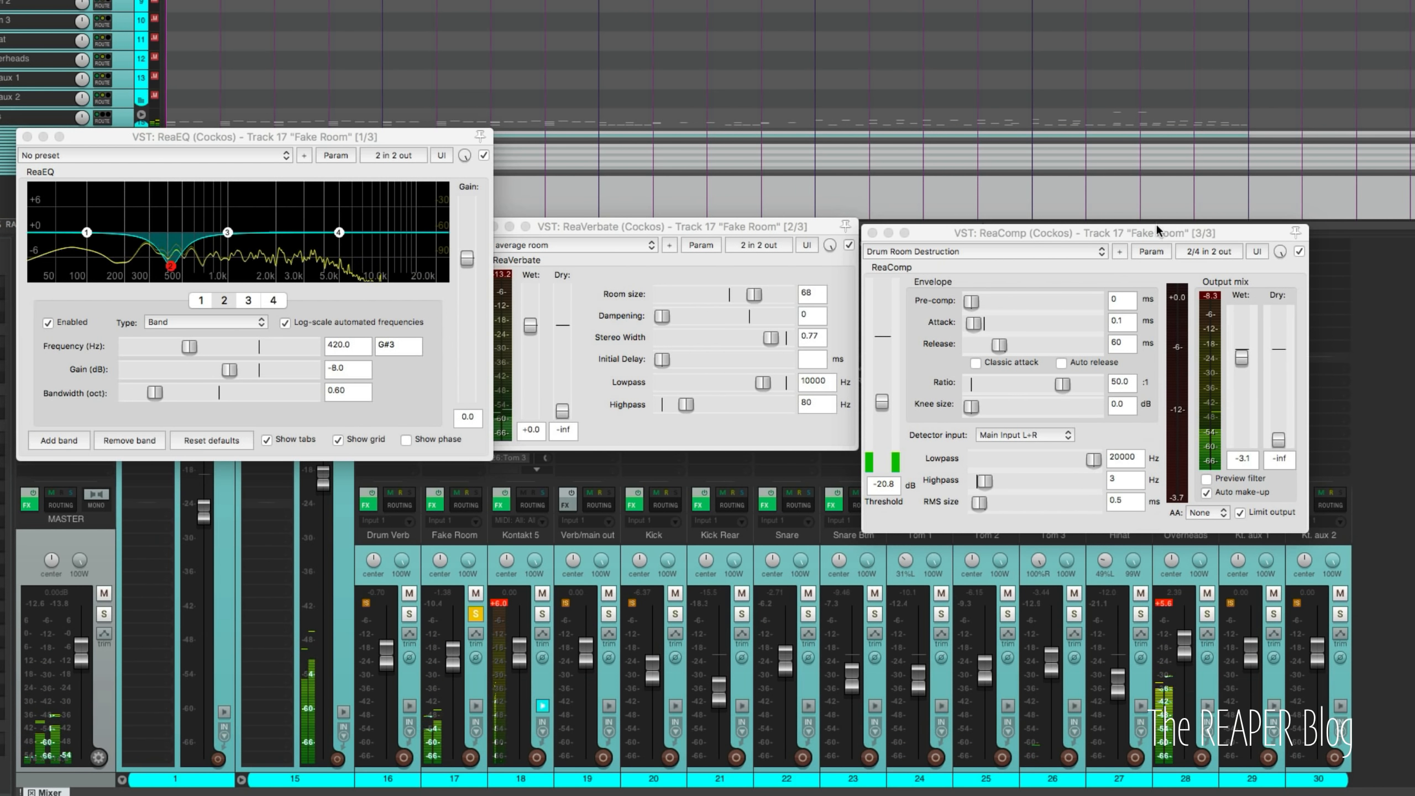
# Unsolo the Fake Room track and close its open effect windows.
pyautogui.click(1155, 230)
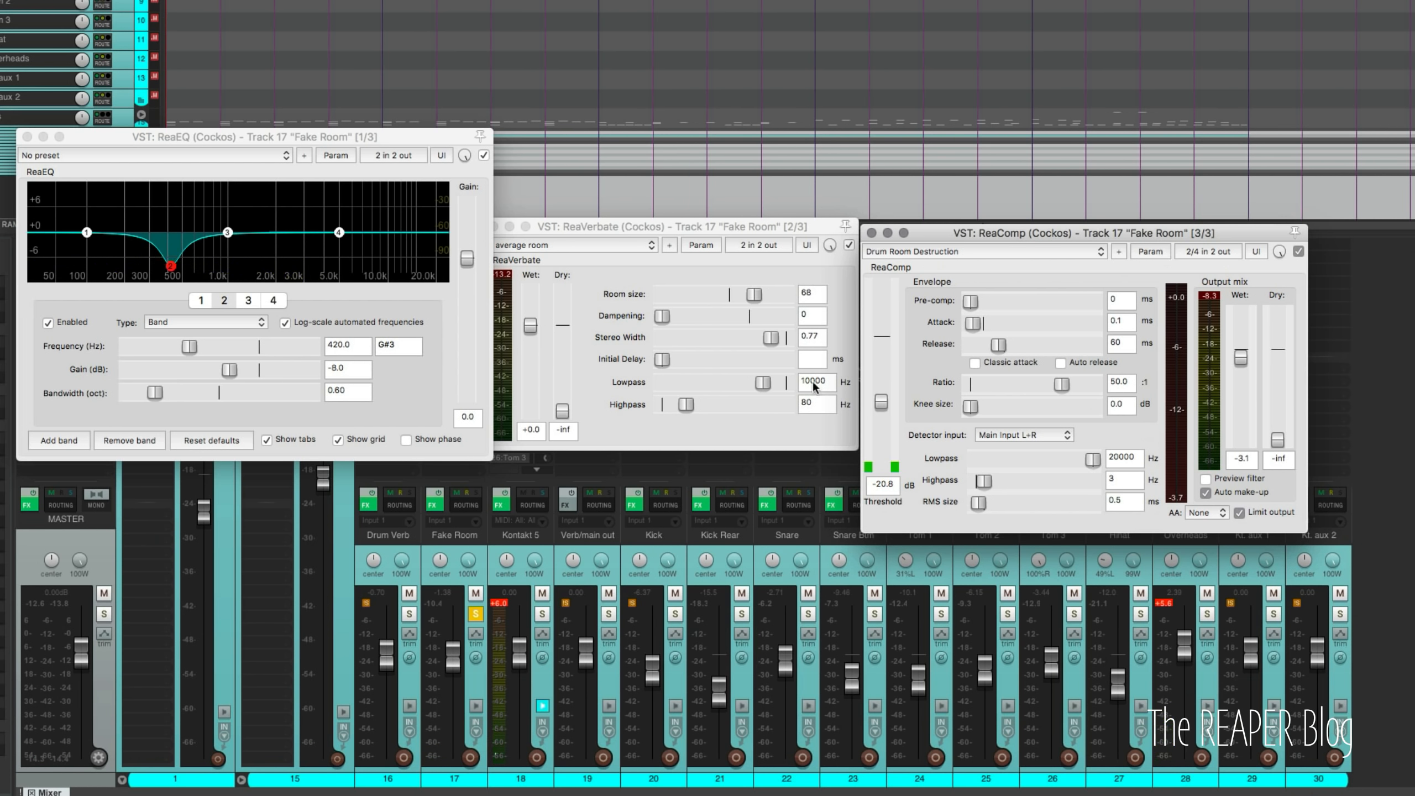
pyautogui.click(476, 614)
pyautogui.press('Escape')
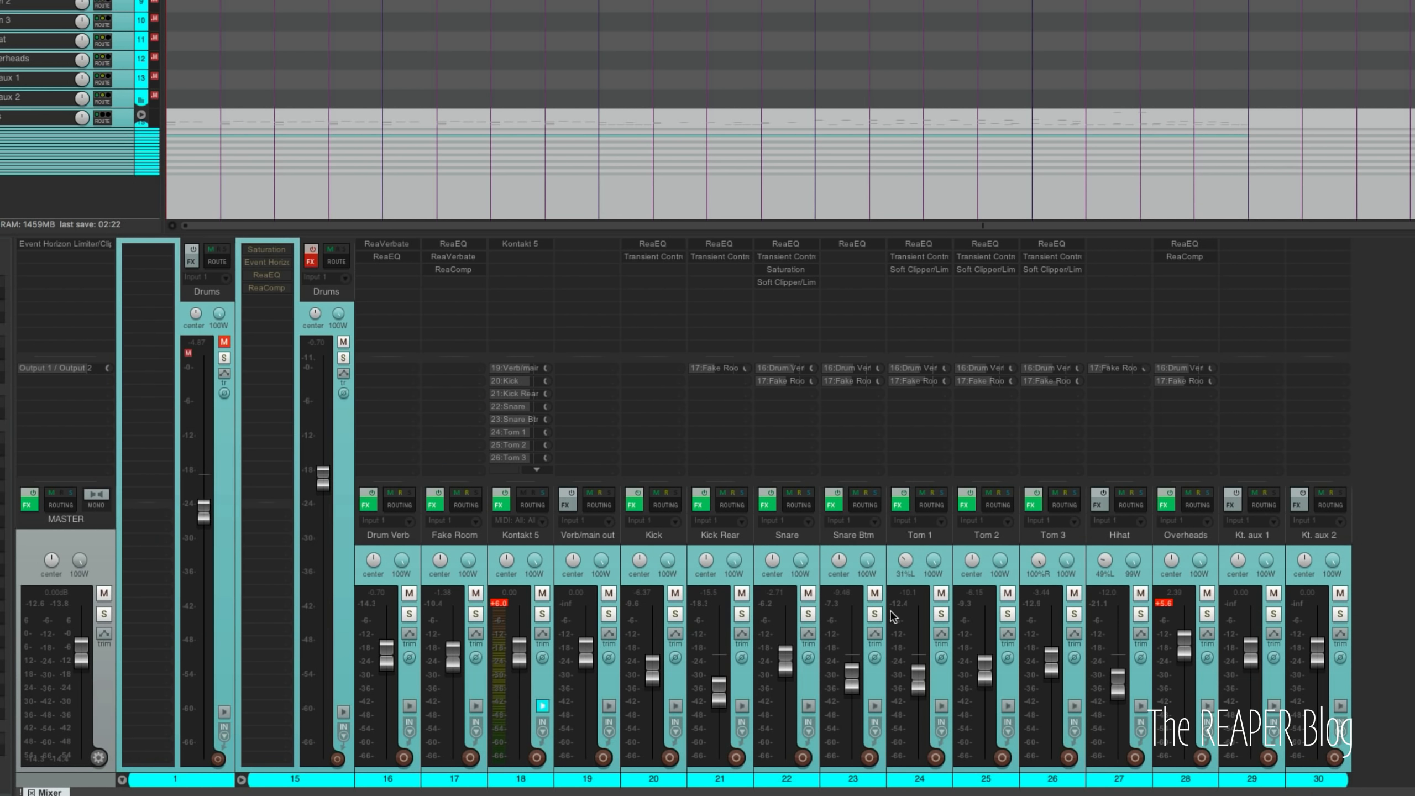
# Pull Fake Room's volume fader far down, and bring it back up while playing to blend it with the other drums.
pyautogui.click(465, 690)
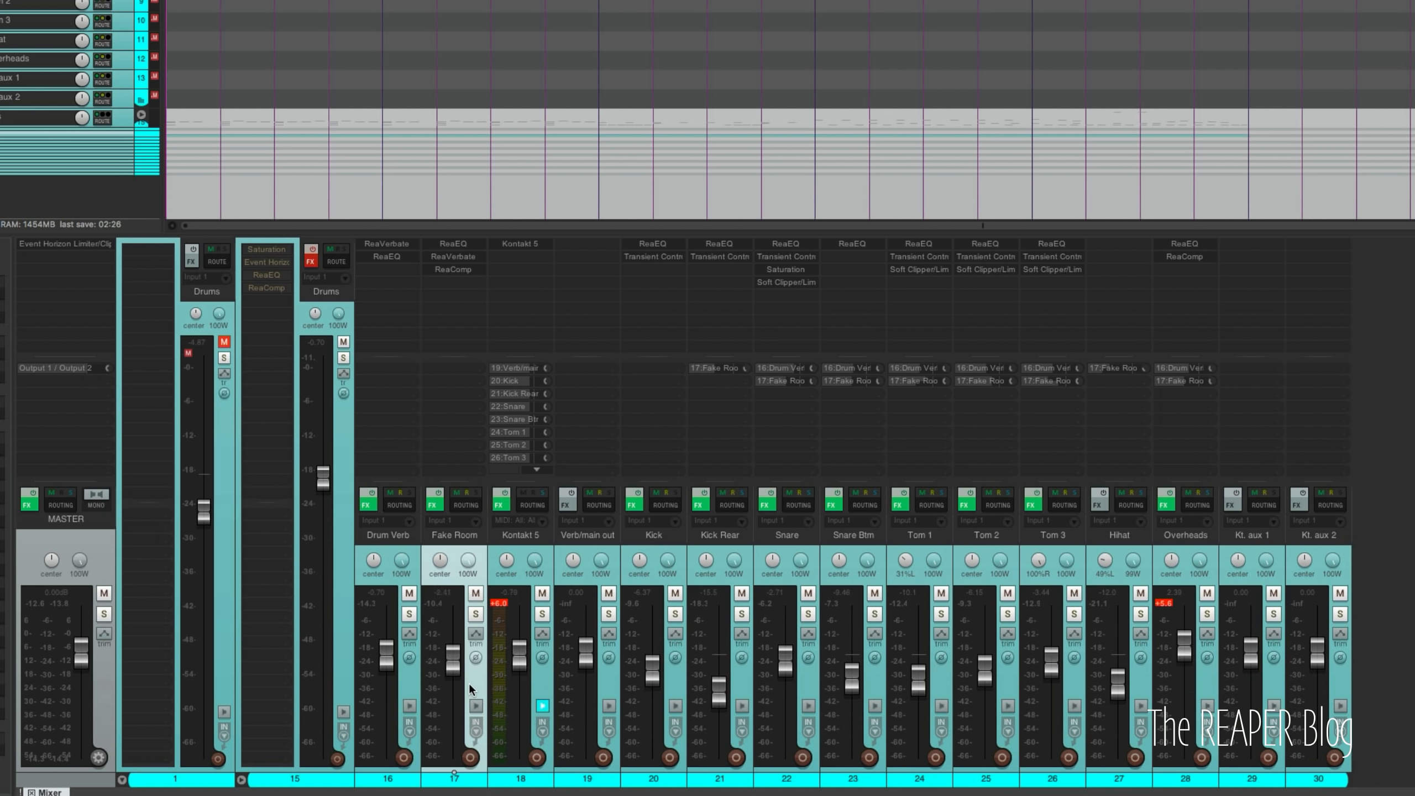
pyautogui.scroll(-5, 469, 683)
pyautogui.scroll(-10, 469, 683)
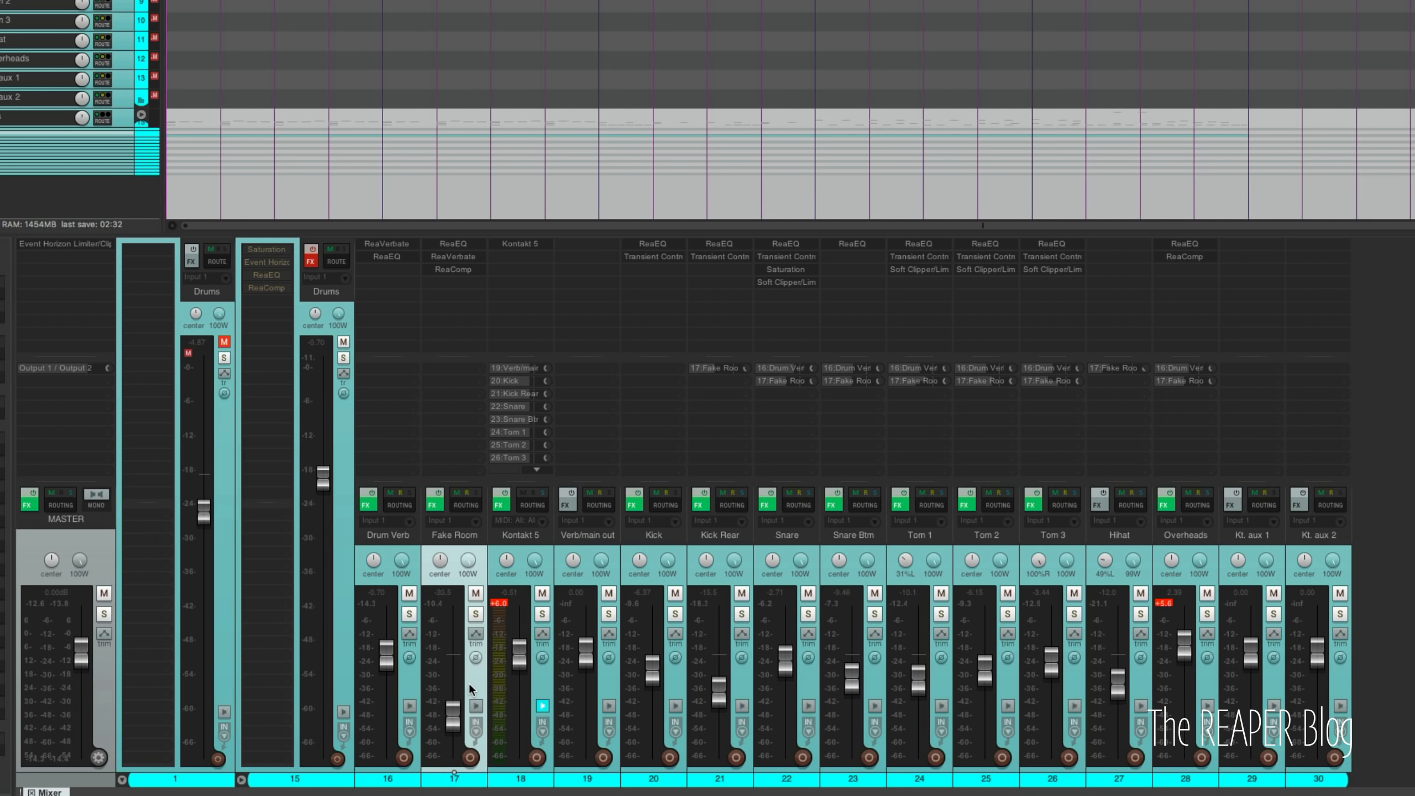
pyautogui.scroll(12, 468, 684)
pyautogui.press('space')
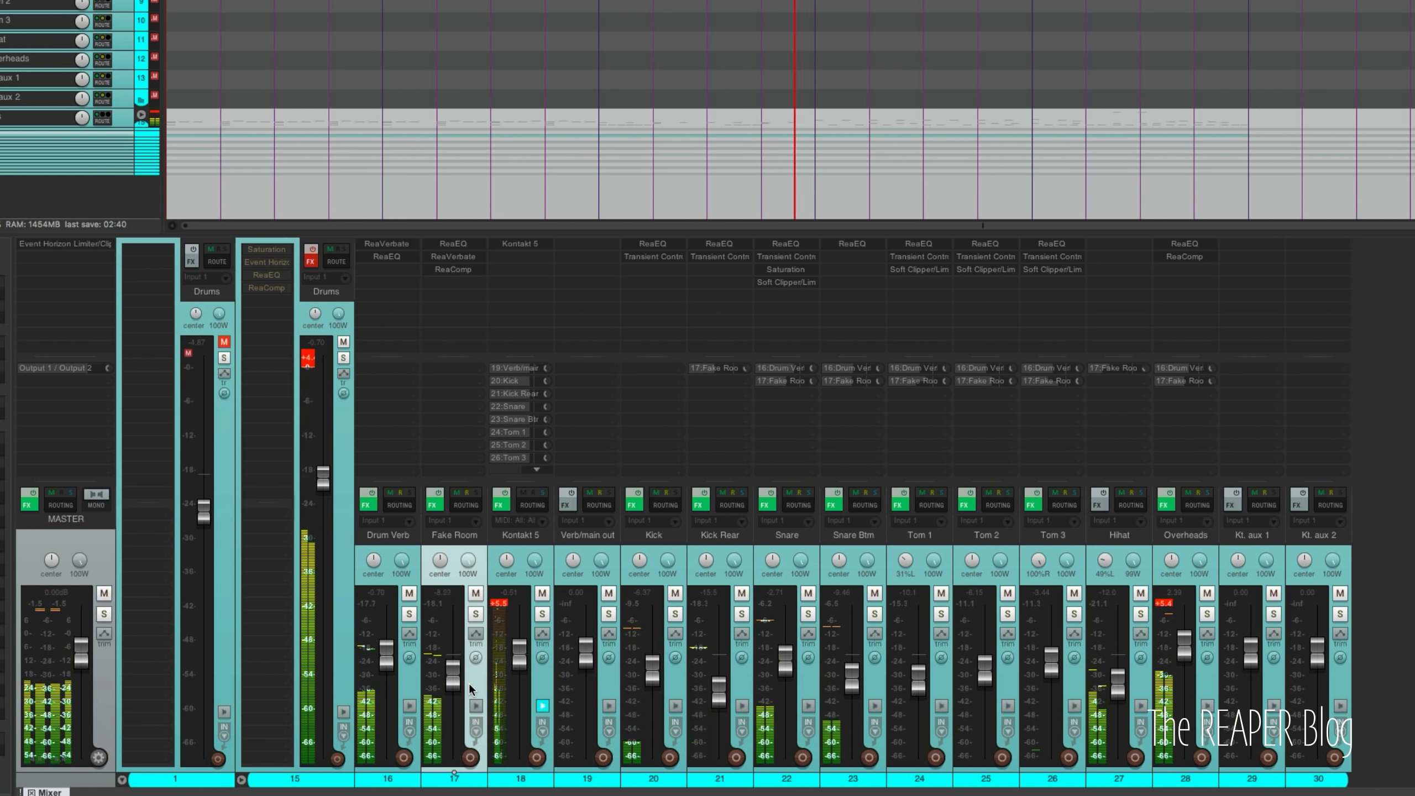
pyautogui.scroll(1, 468, 683)
pyautogui.scroll(1, 468, 683)
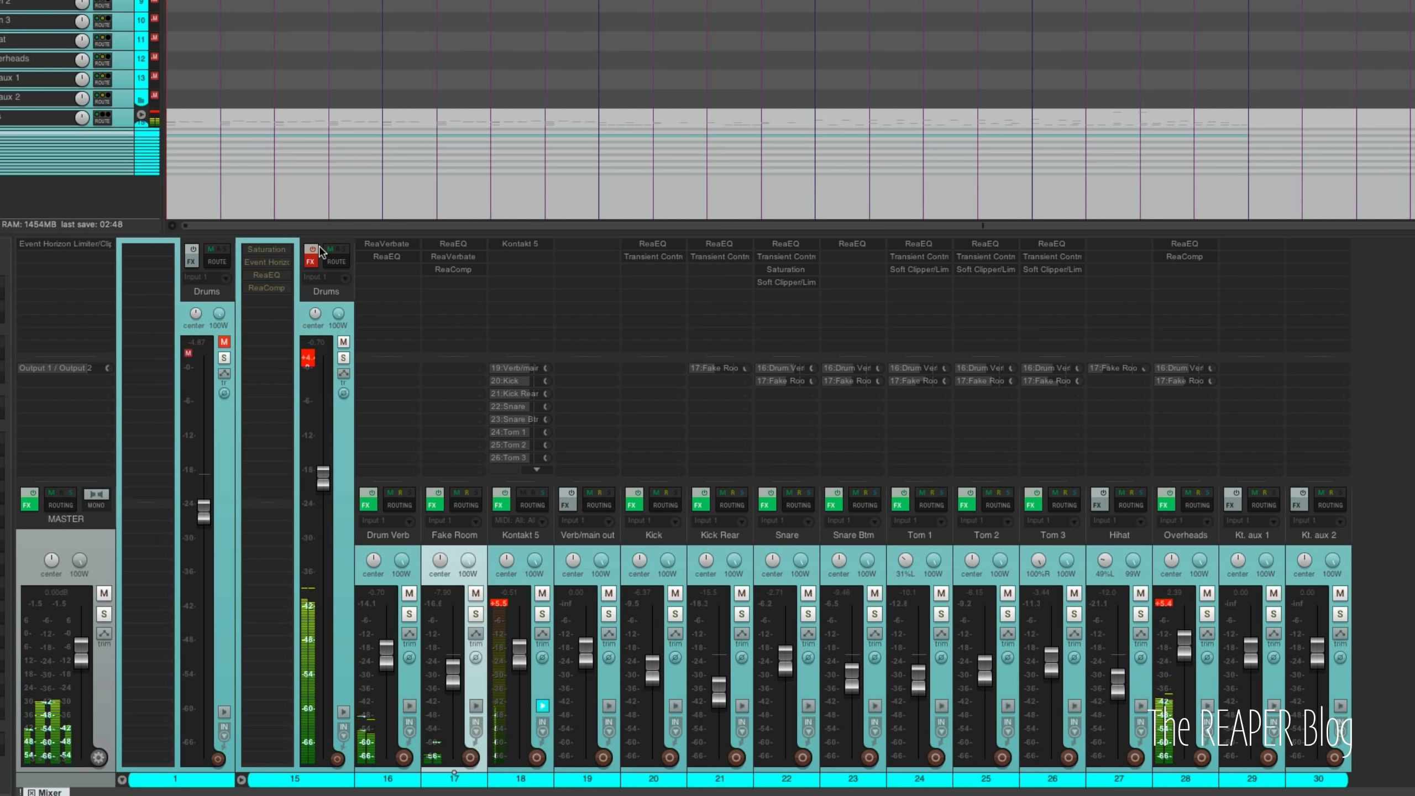
# Enable the effects chain on Drums folder track 15 and open its Saturation, Event Horizon Limiter/Clipper, ReaEQ and ReaComp.
pyautogui.click(279, 250)
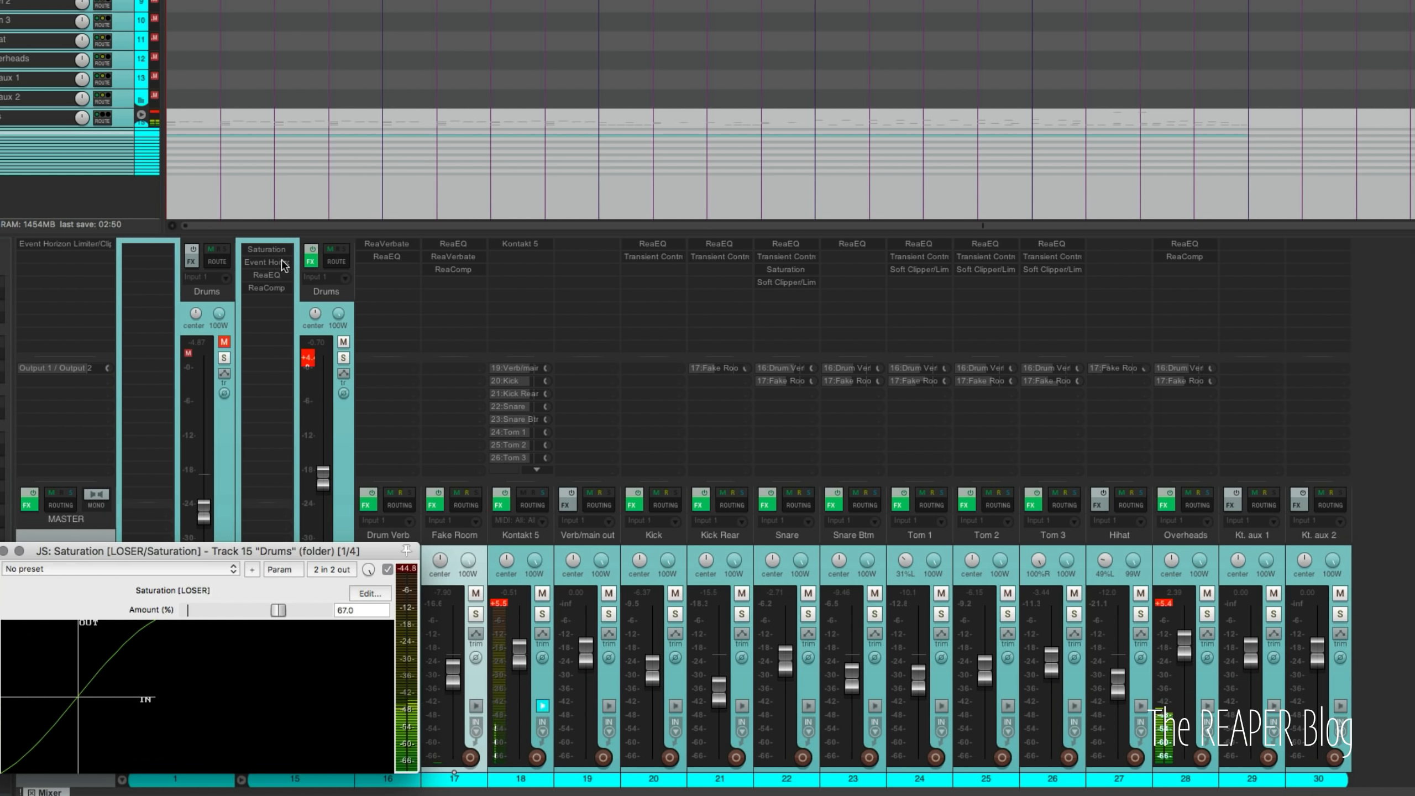
pyautogui.click(268, 262)
pyautogui.click(268, 275)
pyautogui.click(274, 285)
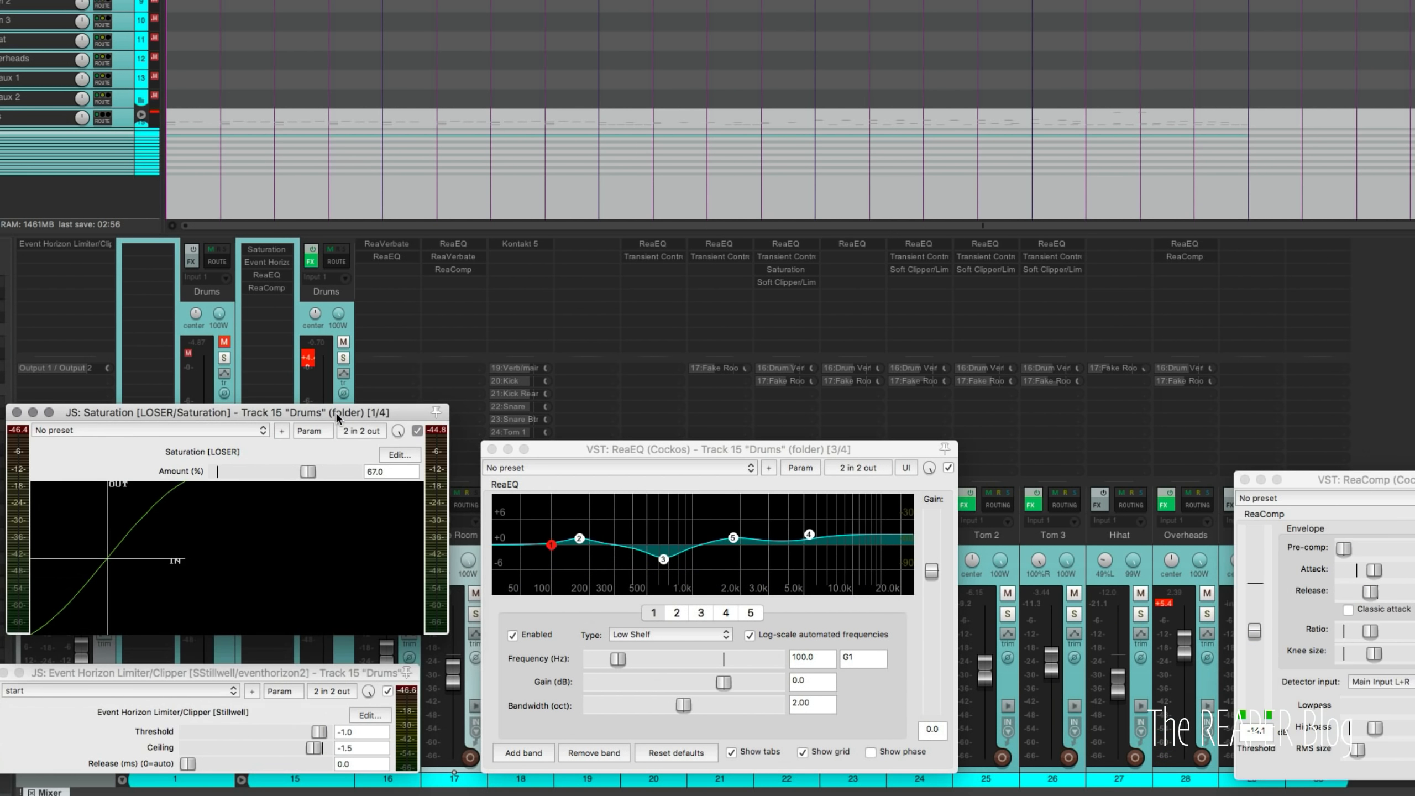
# Examine the Drums folder's Saturation amount and the threshold and ceiling of its Event Horizon Limiter/Clipper.
pyautogui.moveTo(337, 416); pyautogui.dragTo(350, 425)
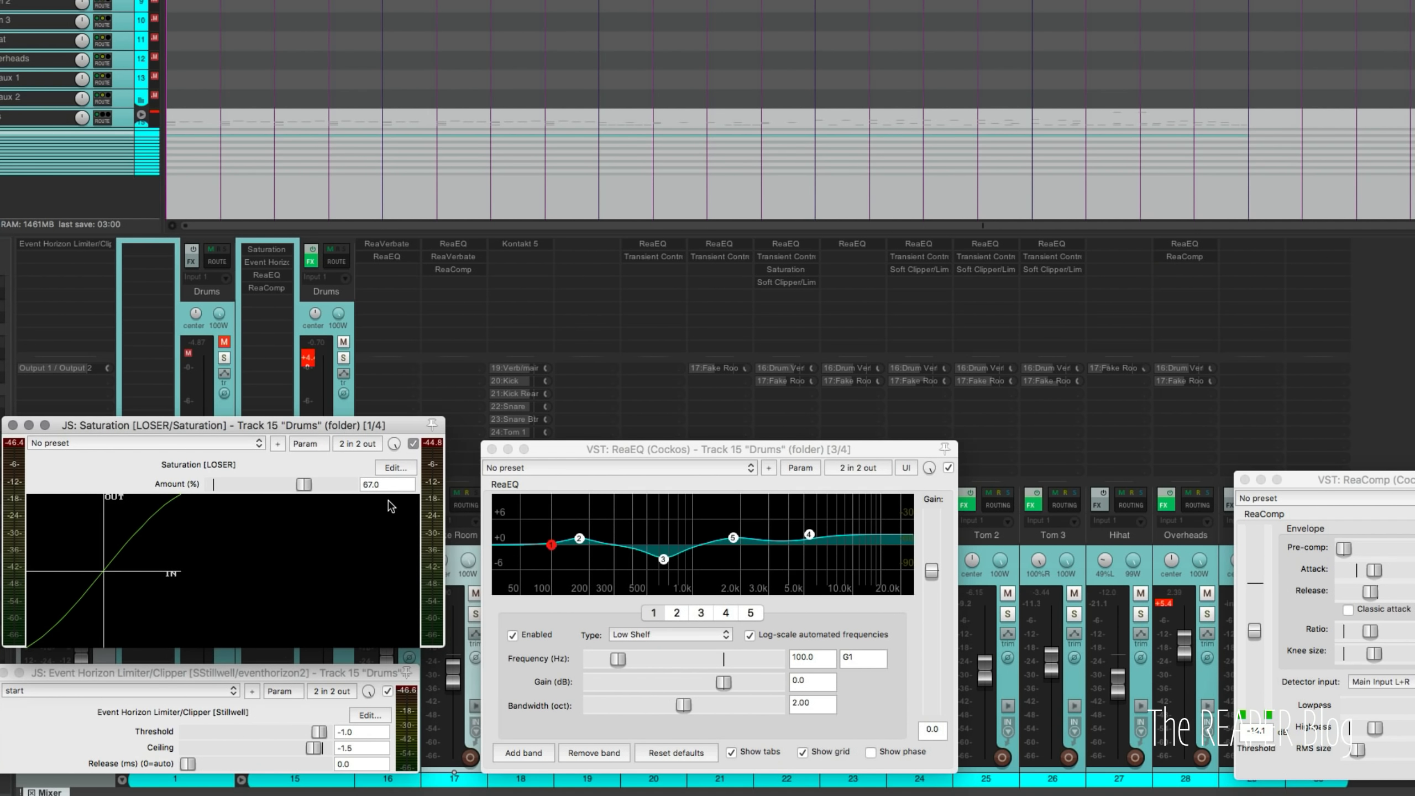
pyautogui.click(395, 483)
pyautogui.click(316, 586)
pyautogui.moveTo(340, 673); pyautogui.dragTo(343, 661)
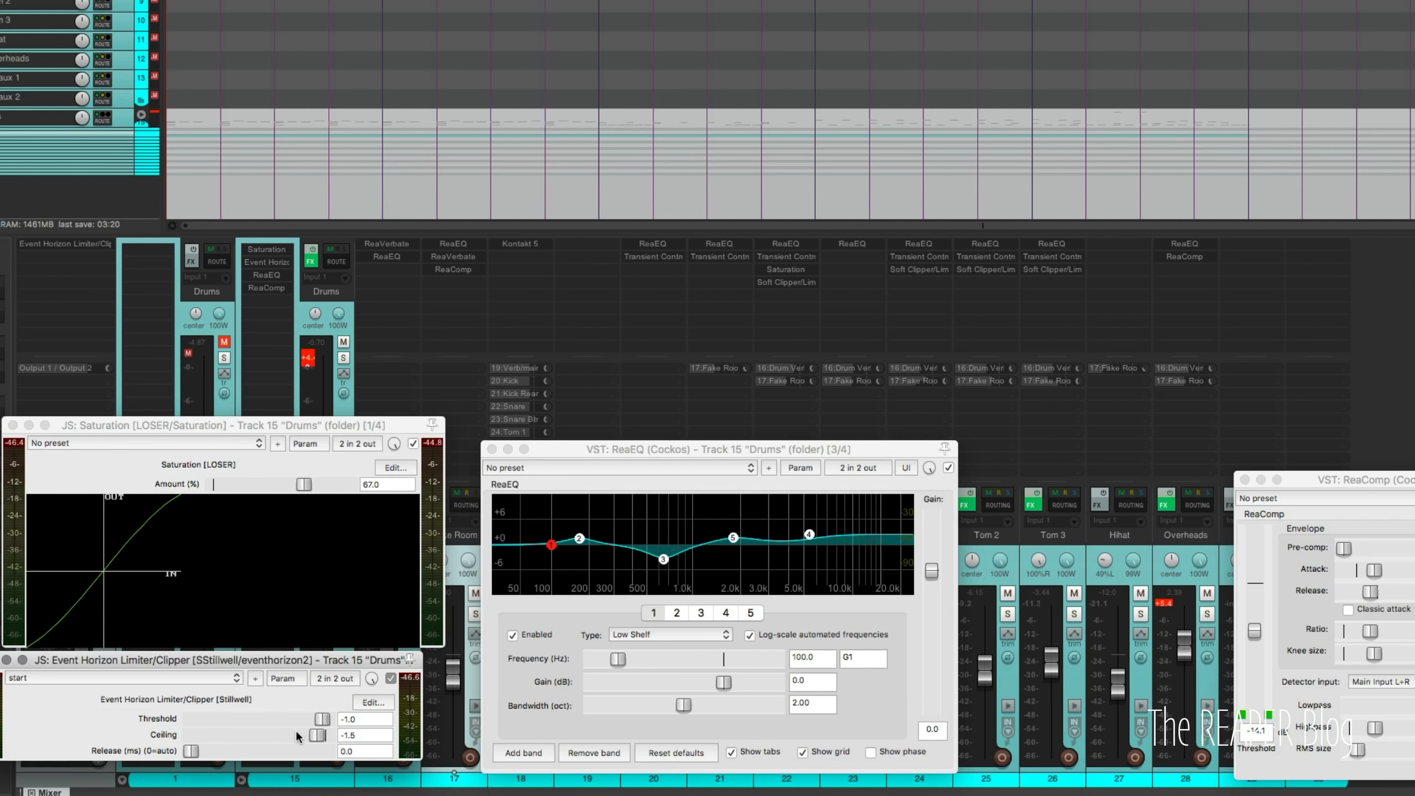
pyautogui.click(362, 724)
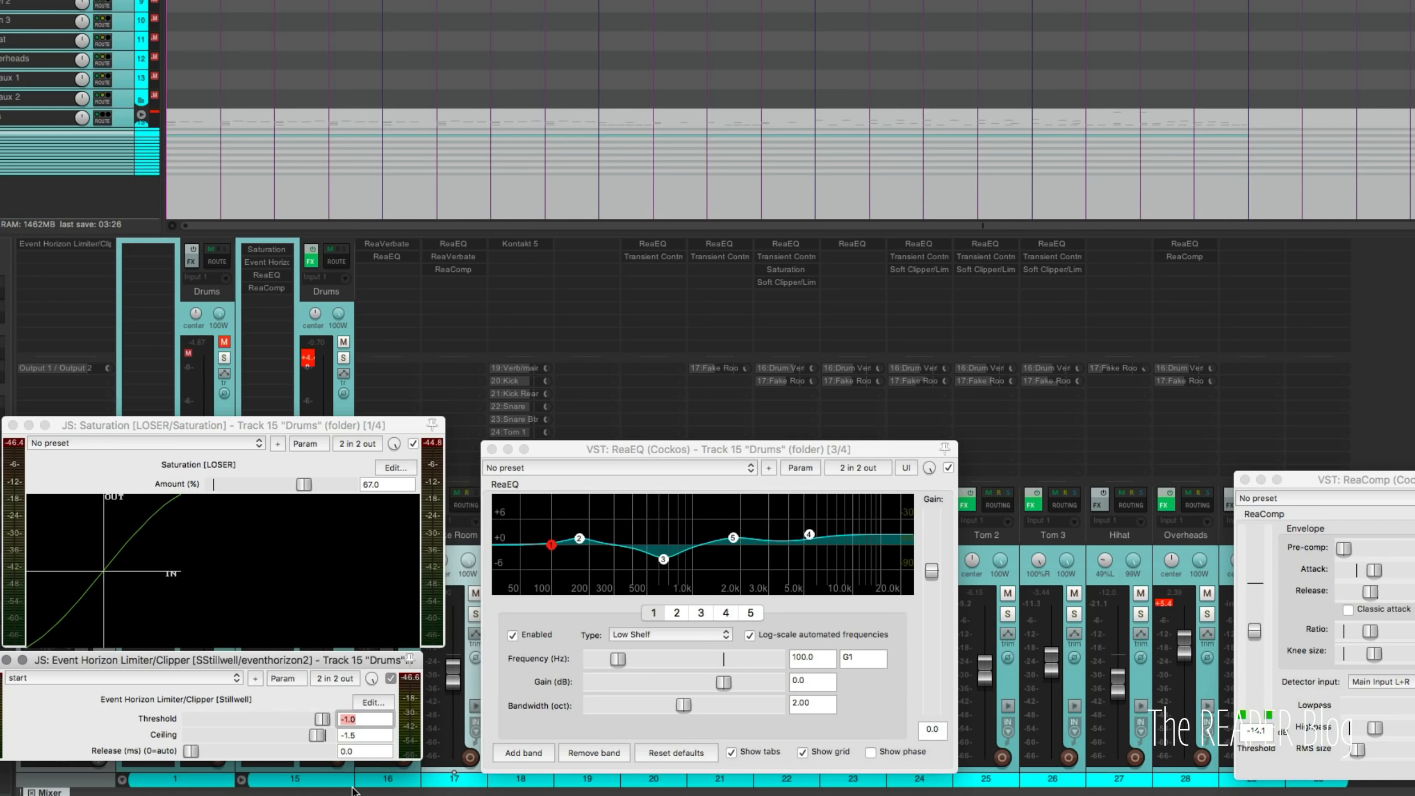
pyautogui.click(362, 736)
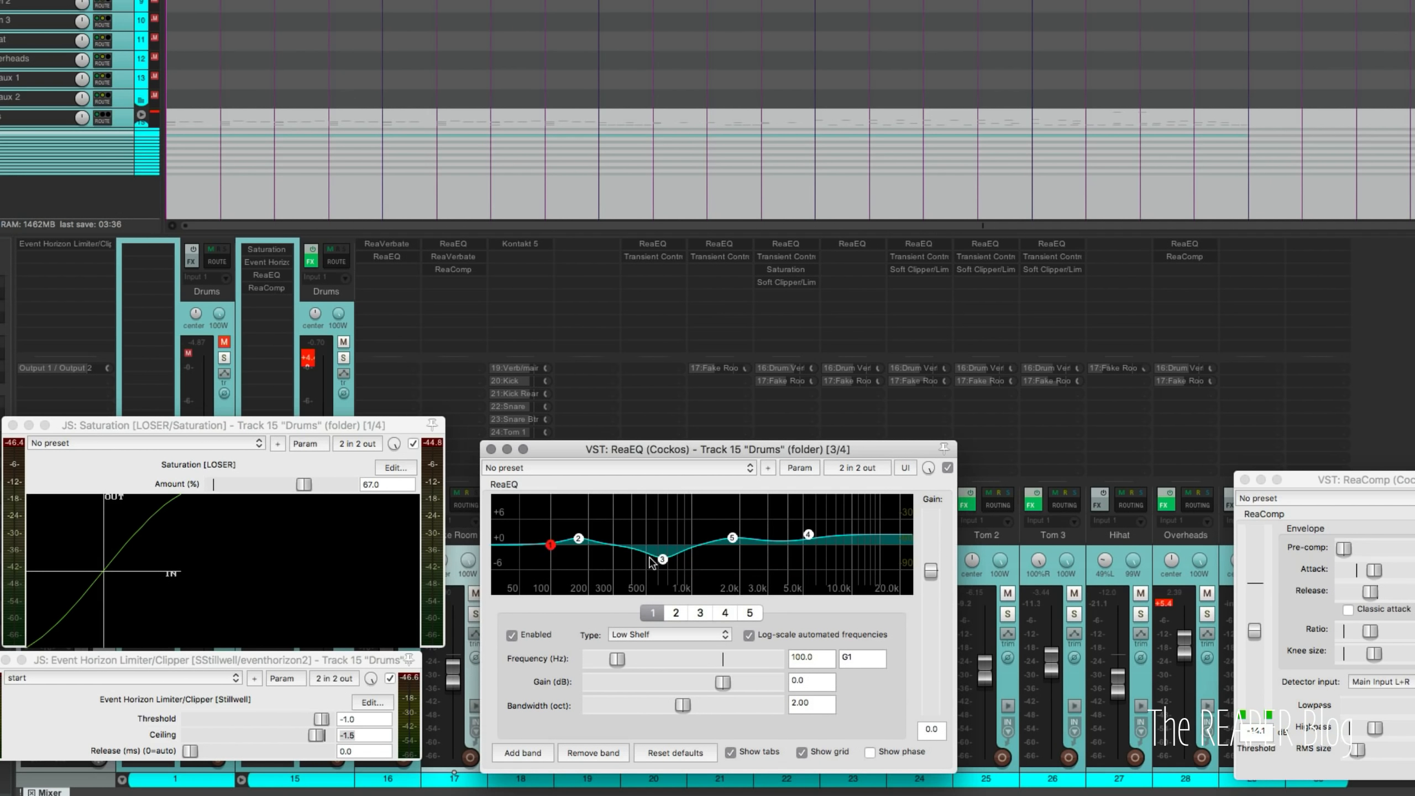
# Examine the frequency and gain settings of bands 2 to 5 in the Drums folder's ReaEQ.
pyautogui.click(673, 611)
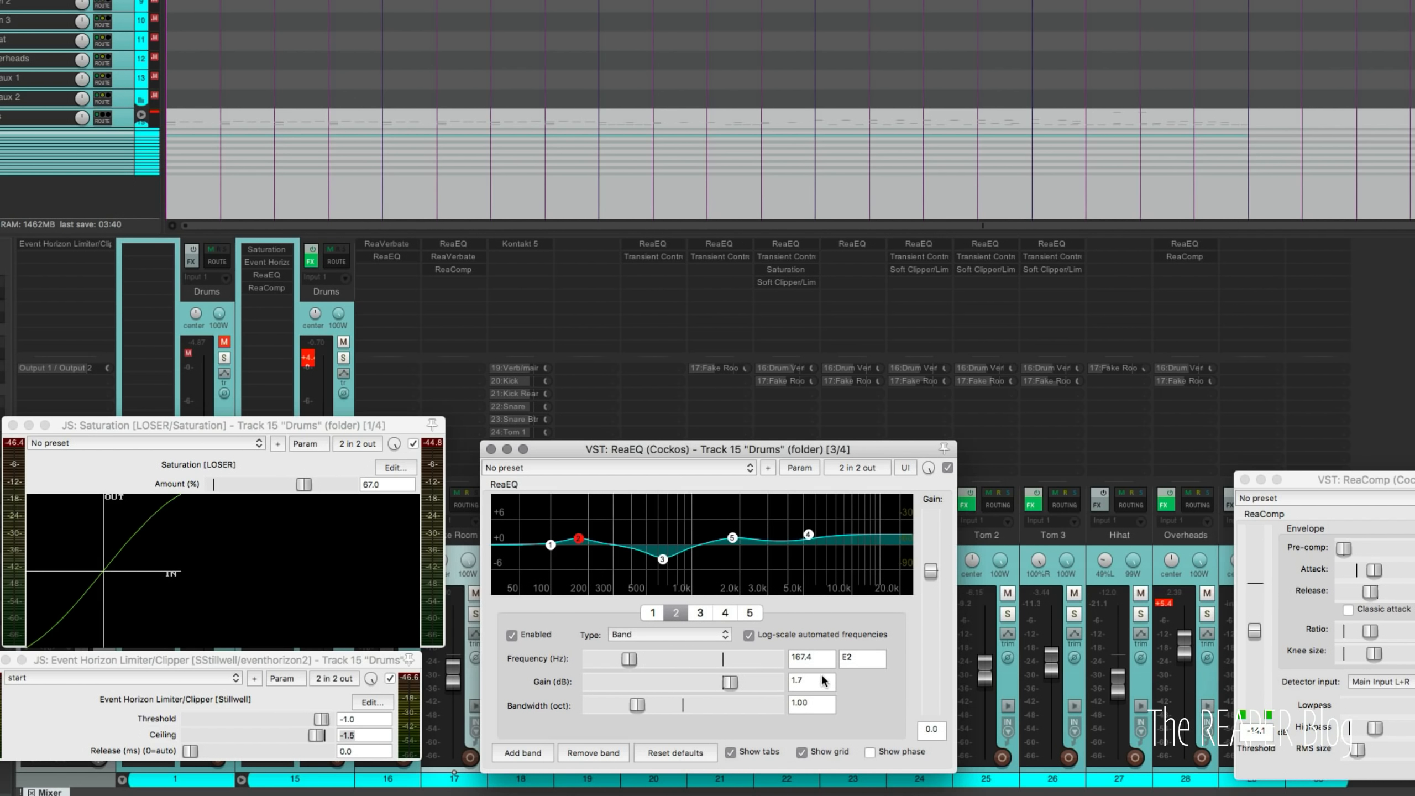
pyautogui.click(697, 615)
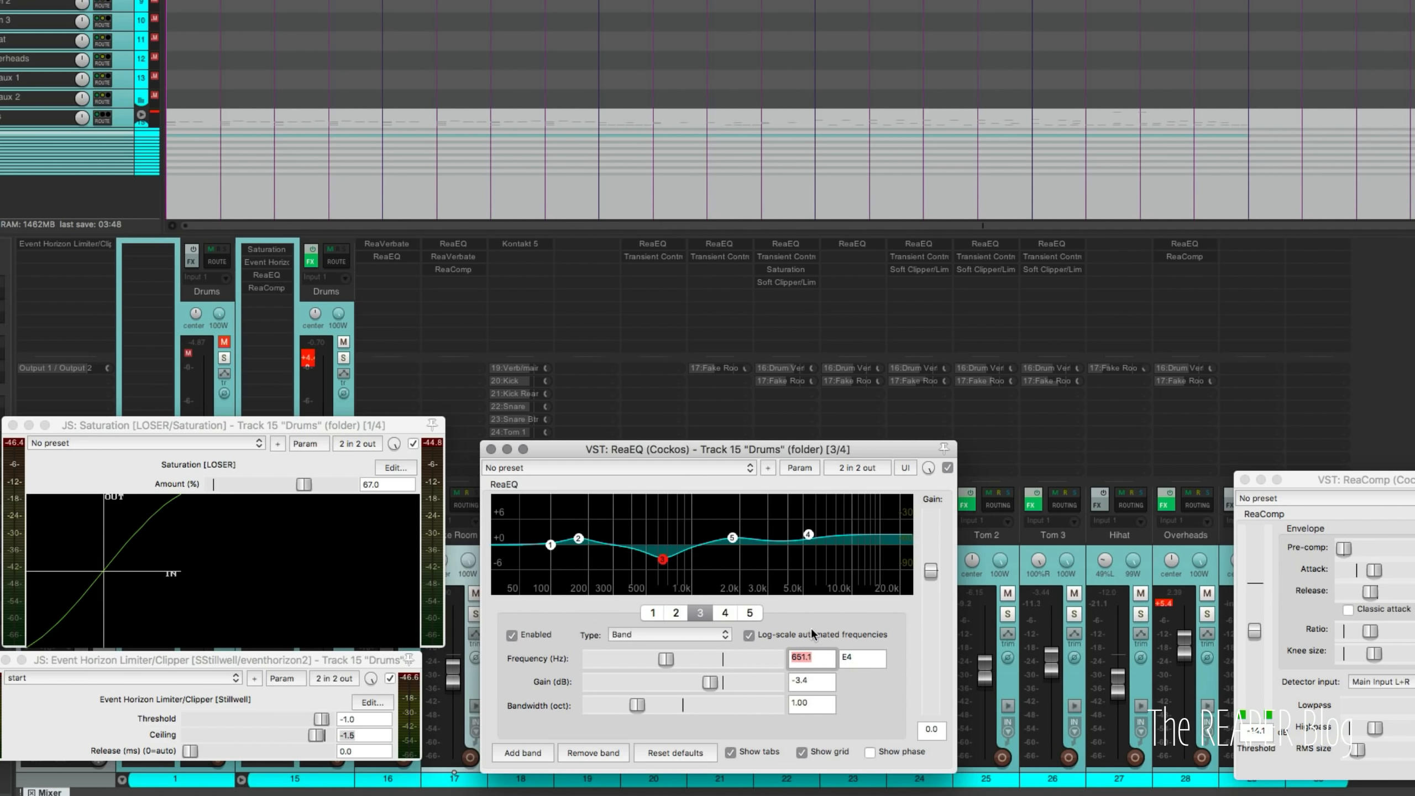
pyautogui.moveTo(825, 682); pyautogui.dragTo(765, 682)
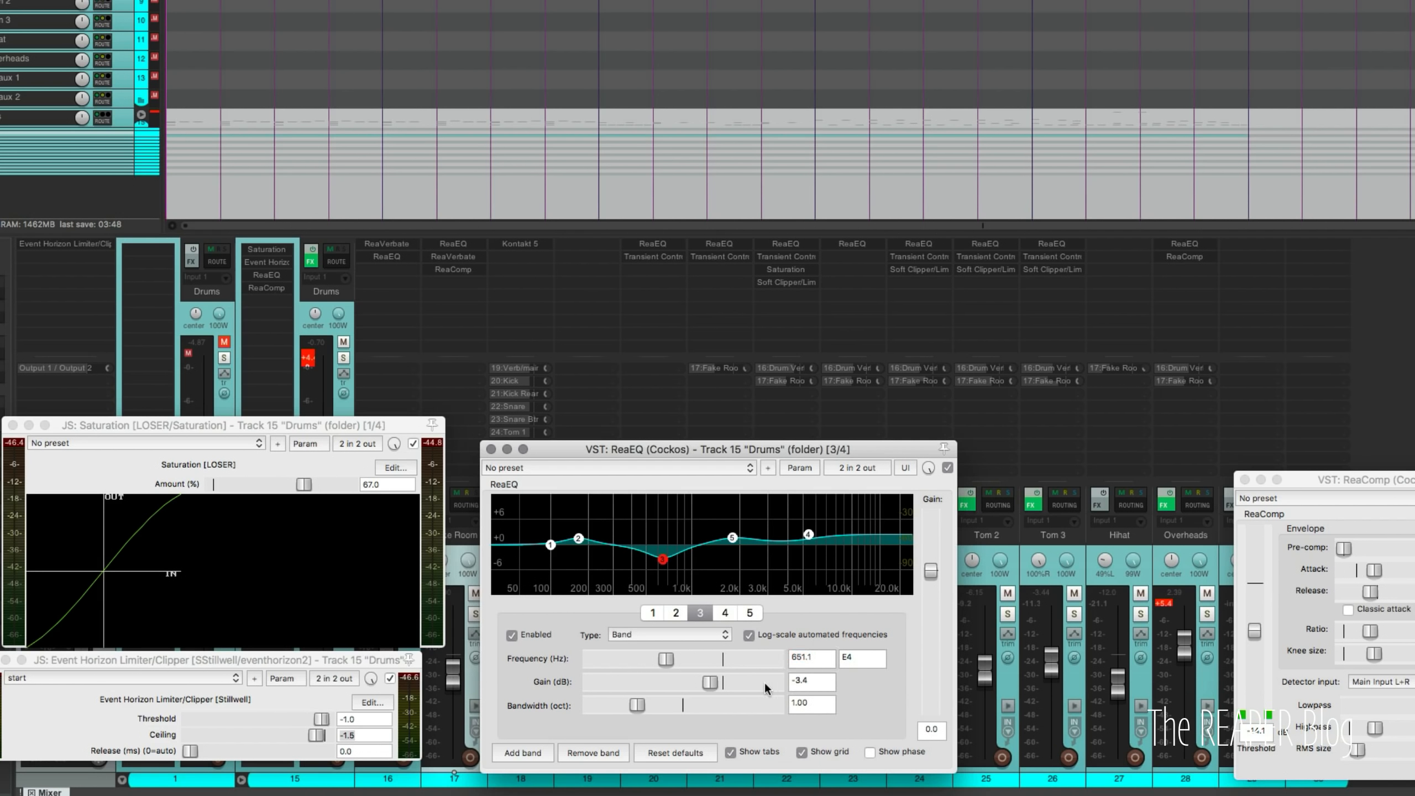
pyautogui.click(726, 612)
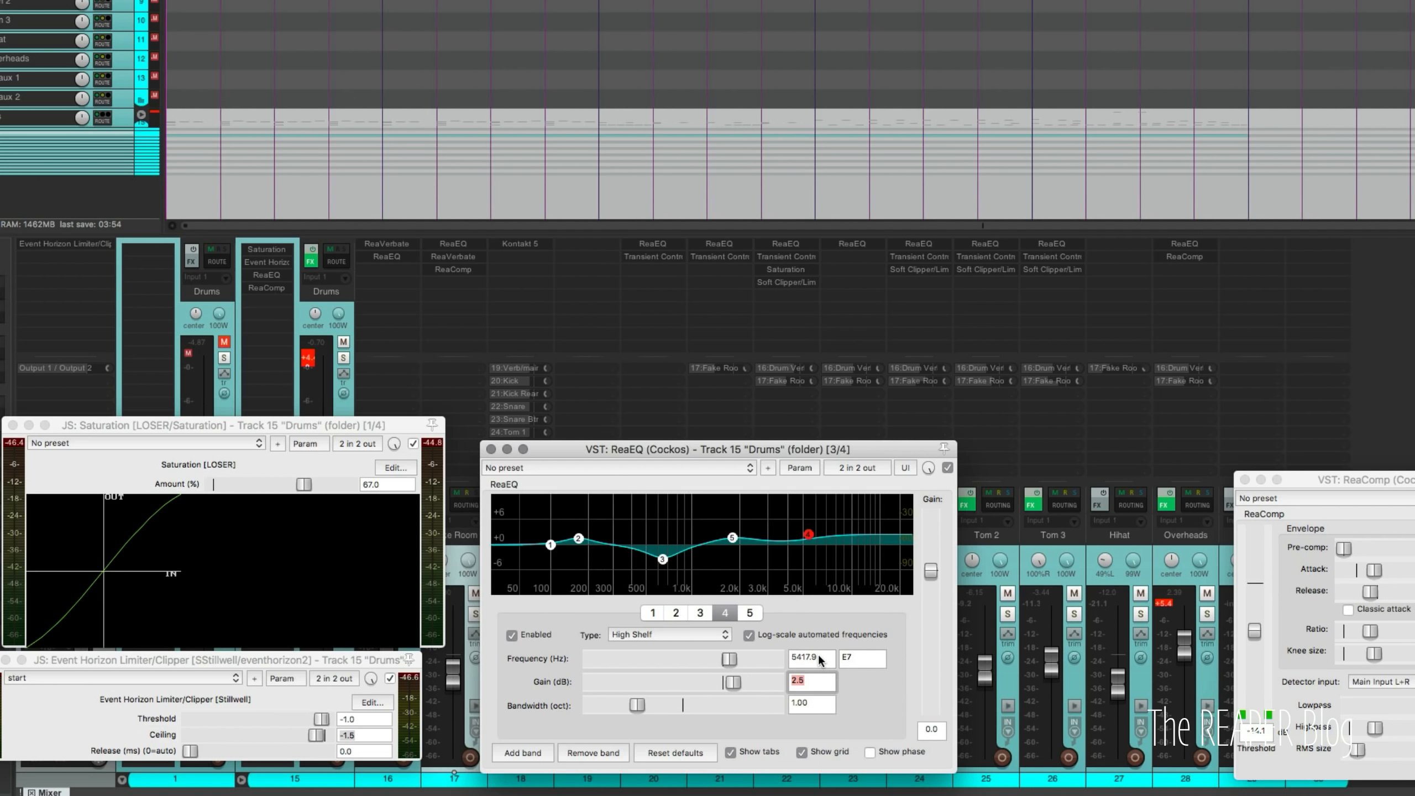
pyautogui.moveTo(818, 653); pyautogui.dragTo(750, 702)
pyautogui.click(747, 613)
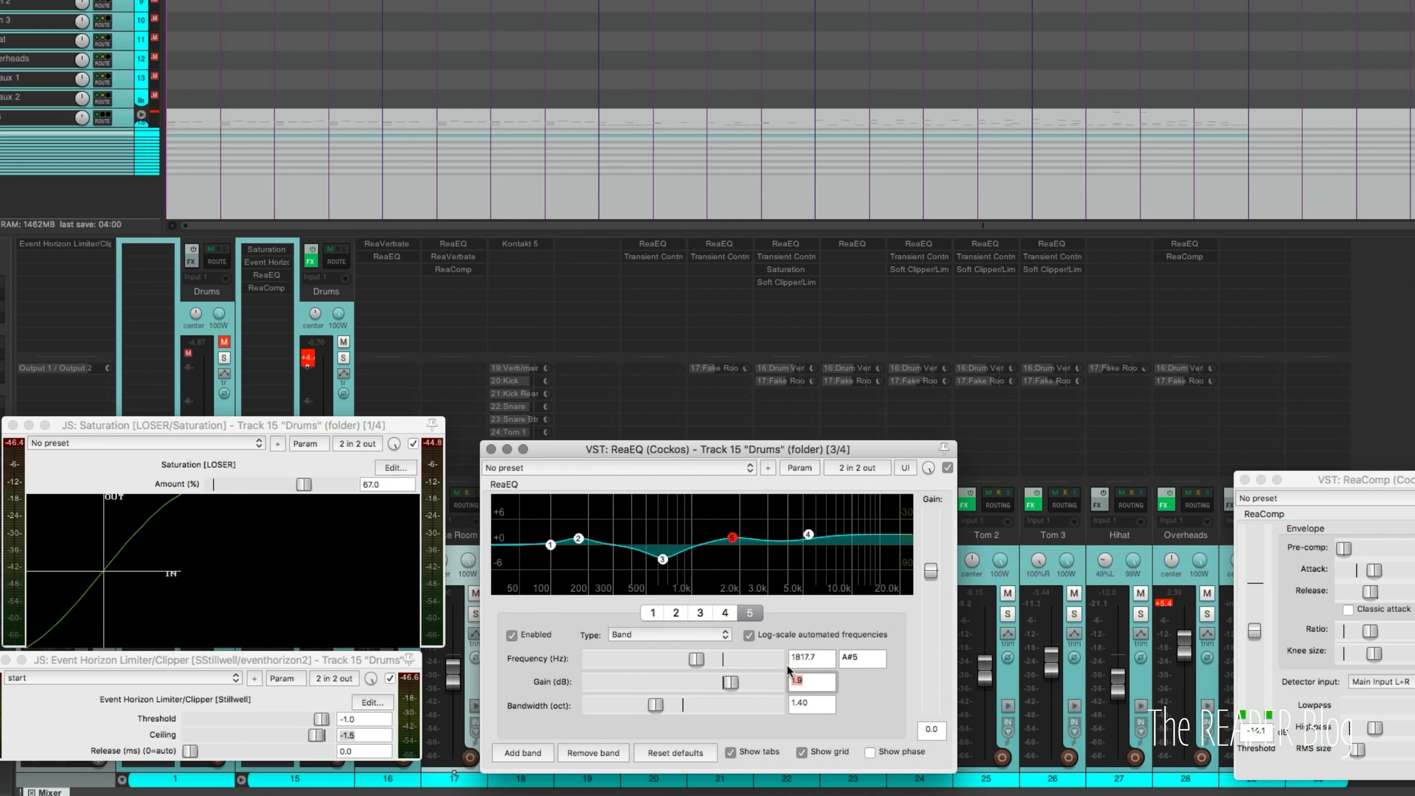
pyautogui.click(816, 656)
pyautogui.click(807, 684)
# Play the drums through the Drums folder's ReaComp and examine its knee size, attack, release and threshold.
pyautogui.moveTo(1413, 479); pyautogui.dragTo(1199, 459)
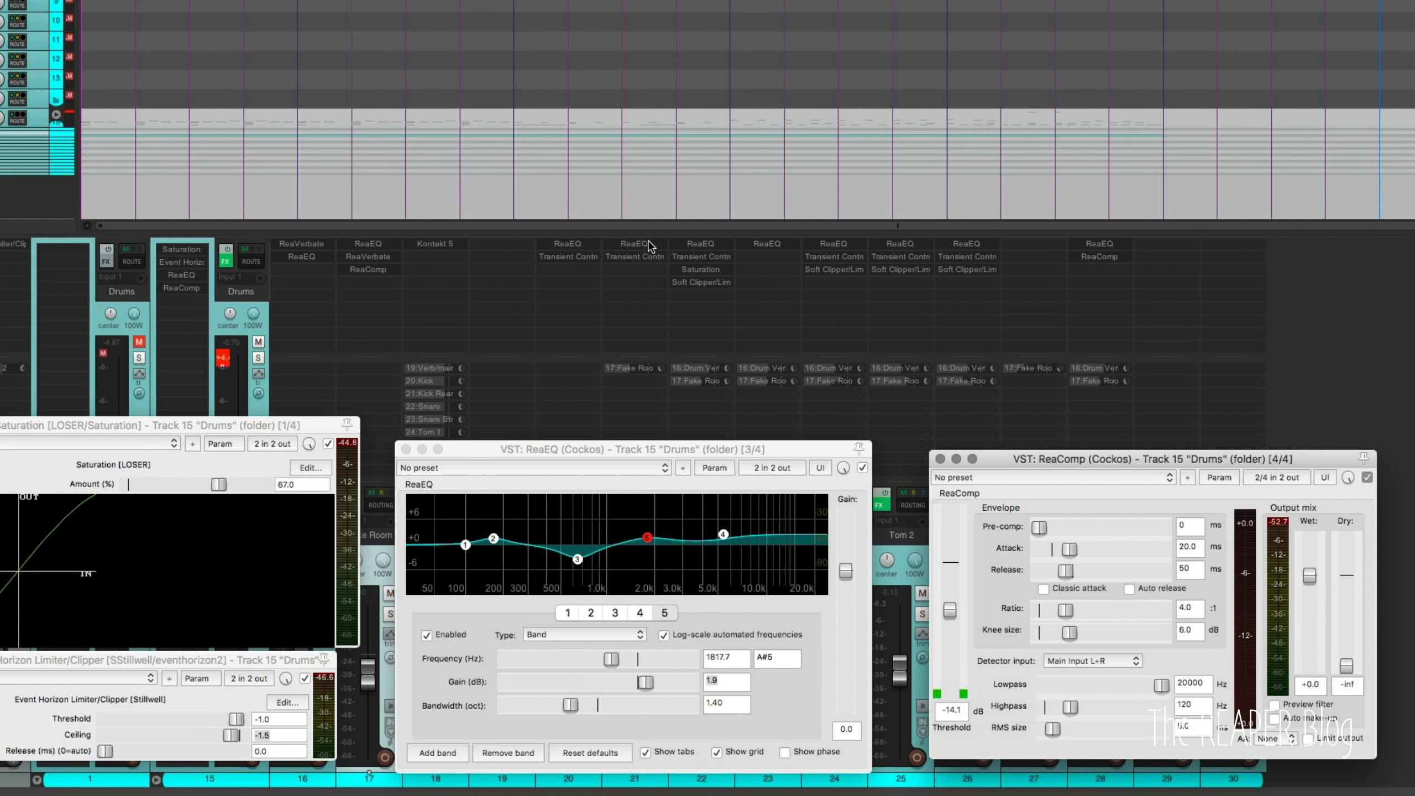
pyautogui.press('space')
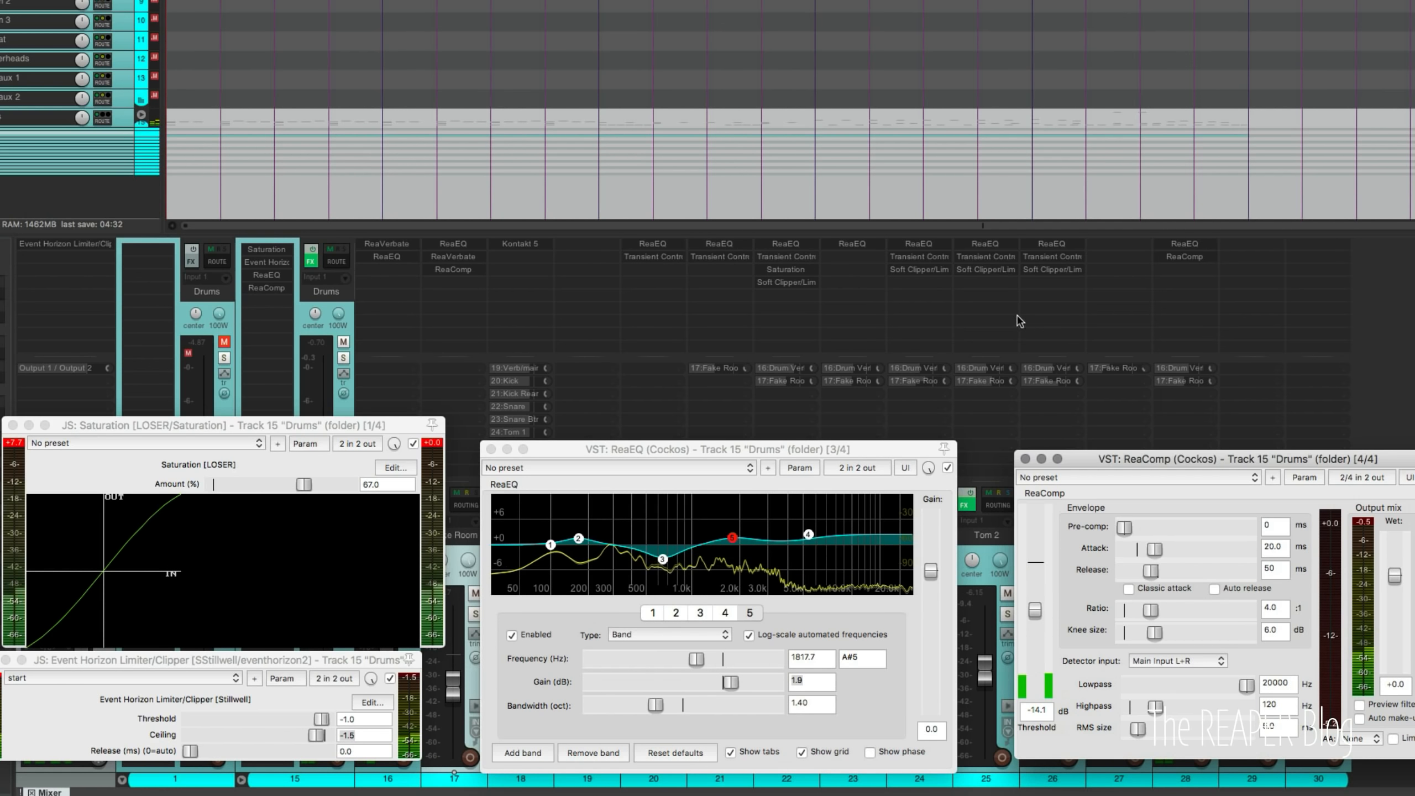
pyautogui.moveTo(1163, 457); pyautogui.dragTo(1139, 450)
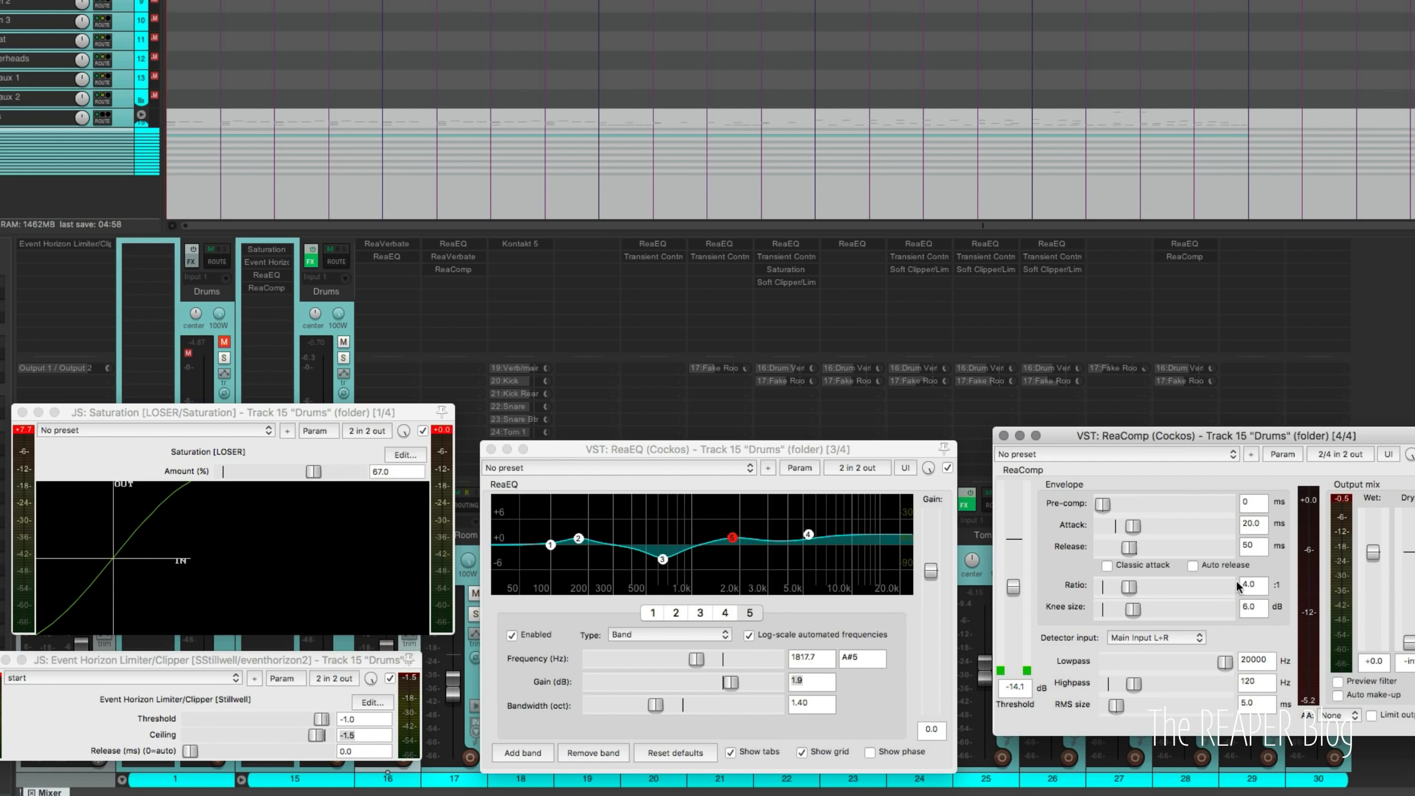
pyautogui.click(1255, 607)
pyautogui.doubleClick(1247, 525)
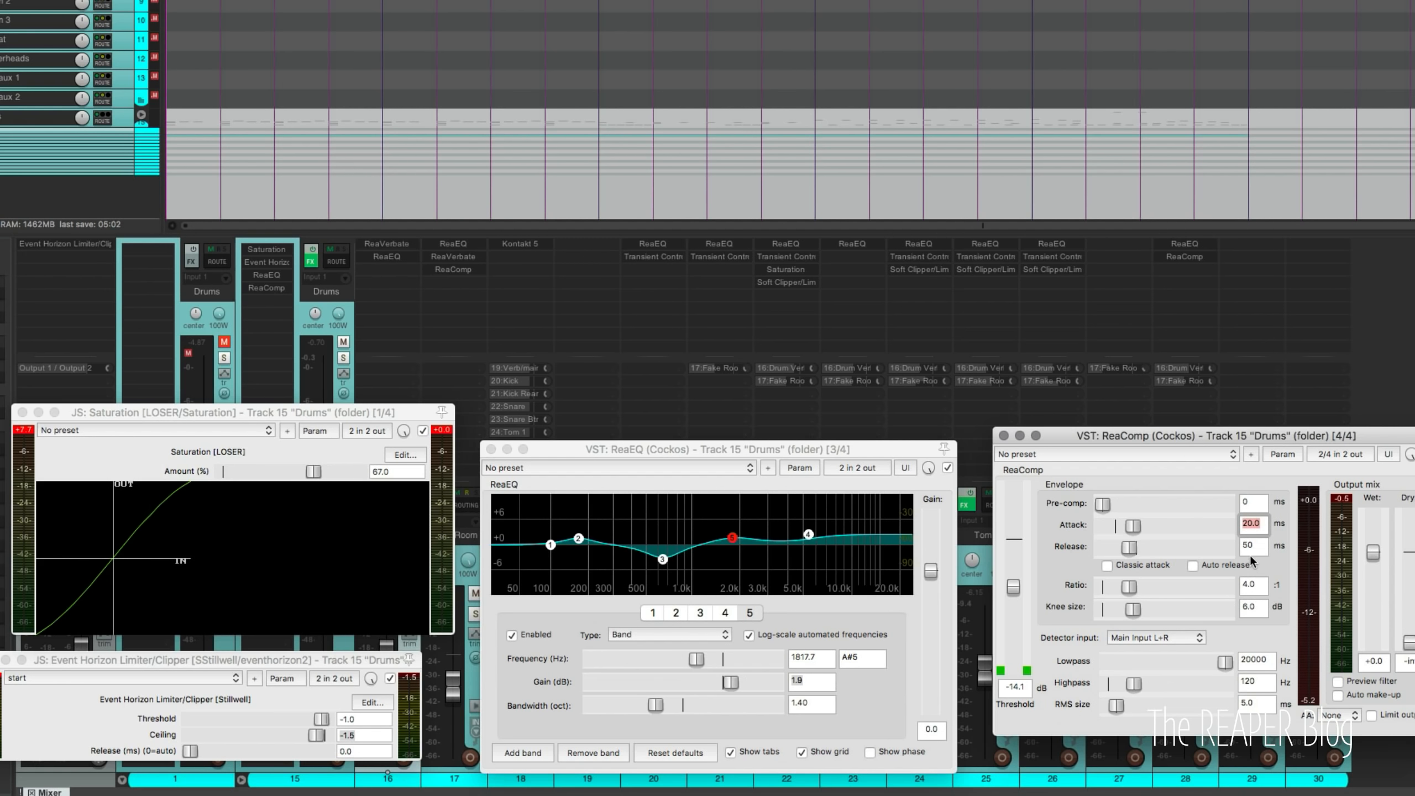
pyautogui.click(1256, 544)
pyautogui.click(1015, 686)
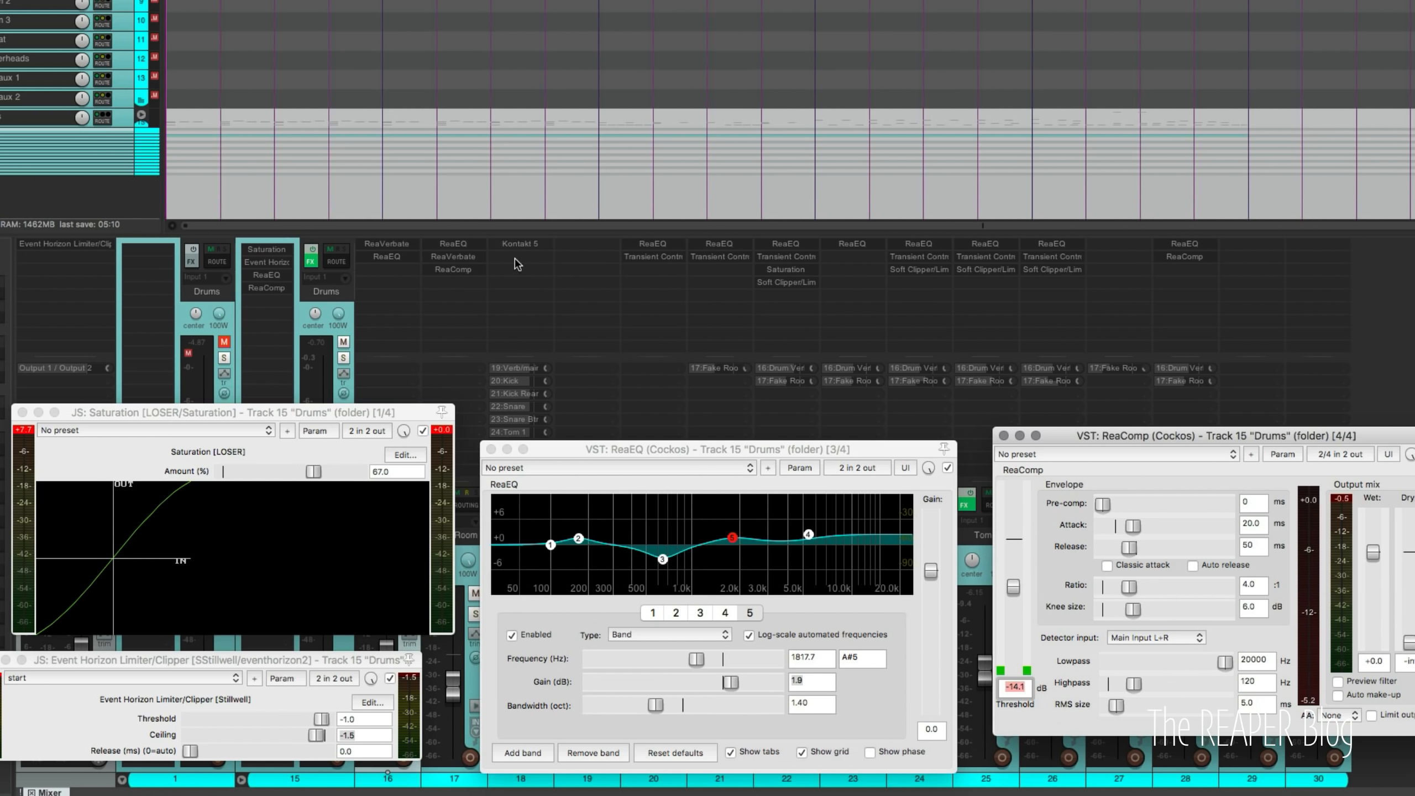
# Inspect the threshold and release of the Overheads track's ReaComp for comparison, and close its window.
pyautogui.click(1185, 257)
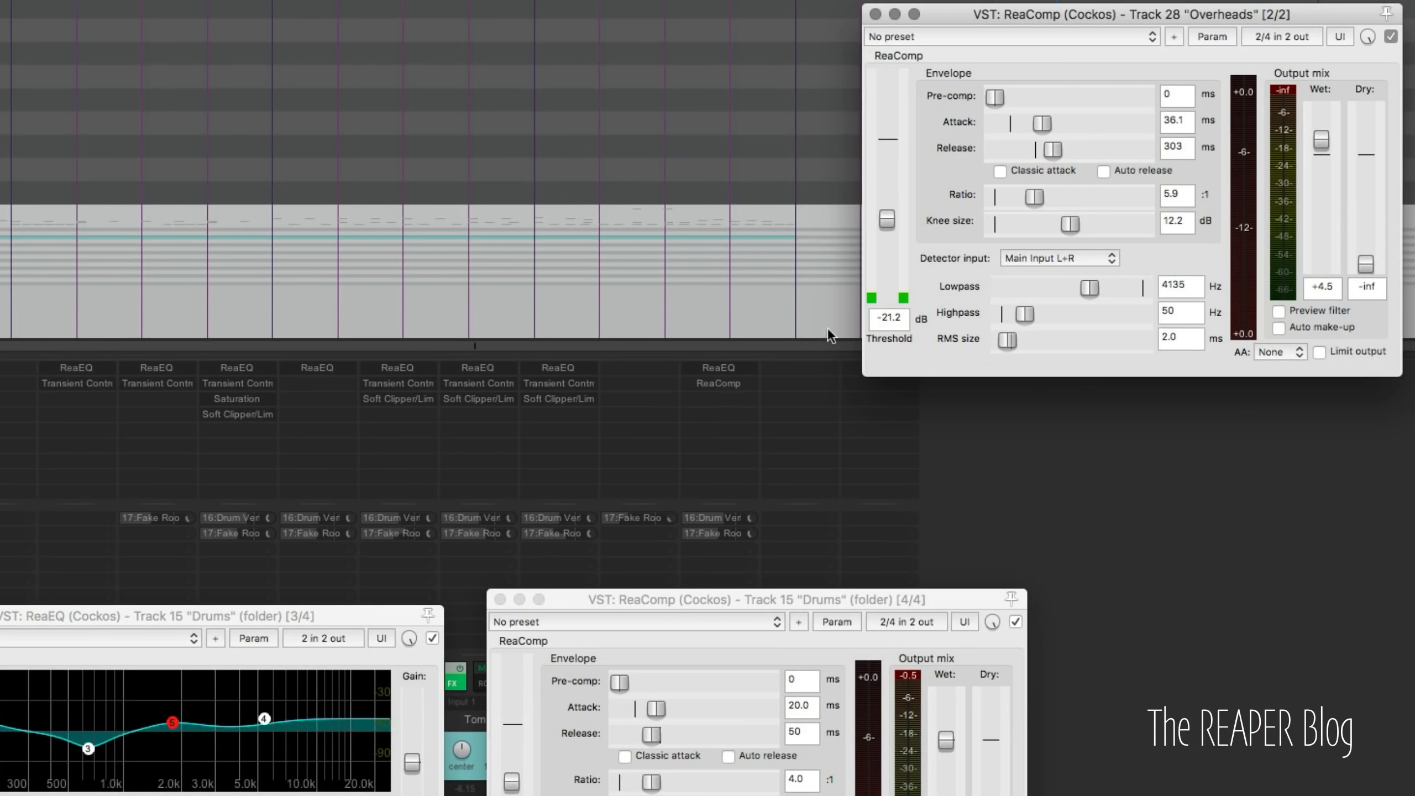
pyautogui.click(889, 318)
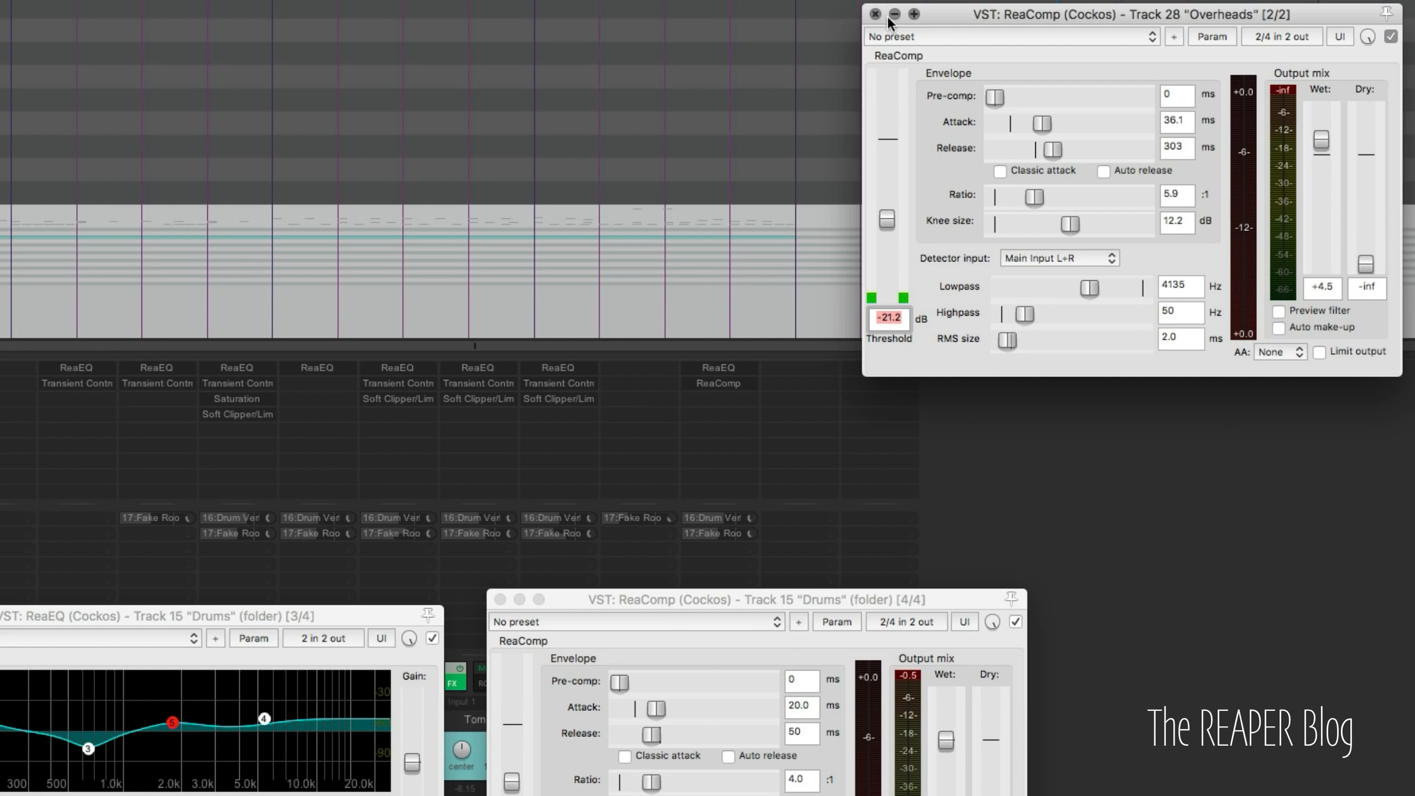
pyautogui.click(1182, 146)
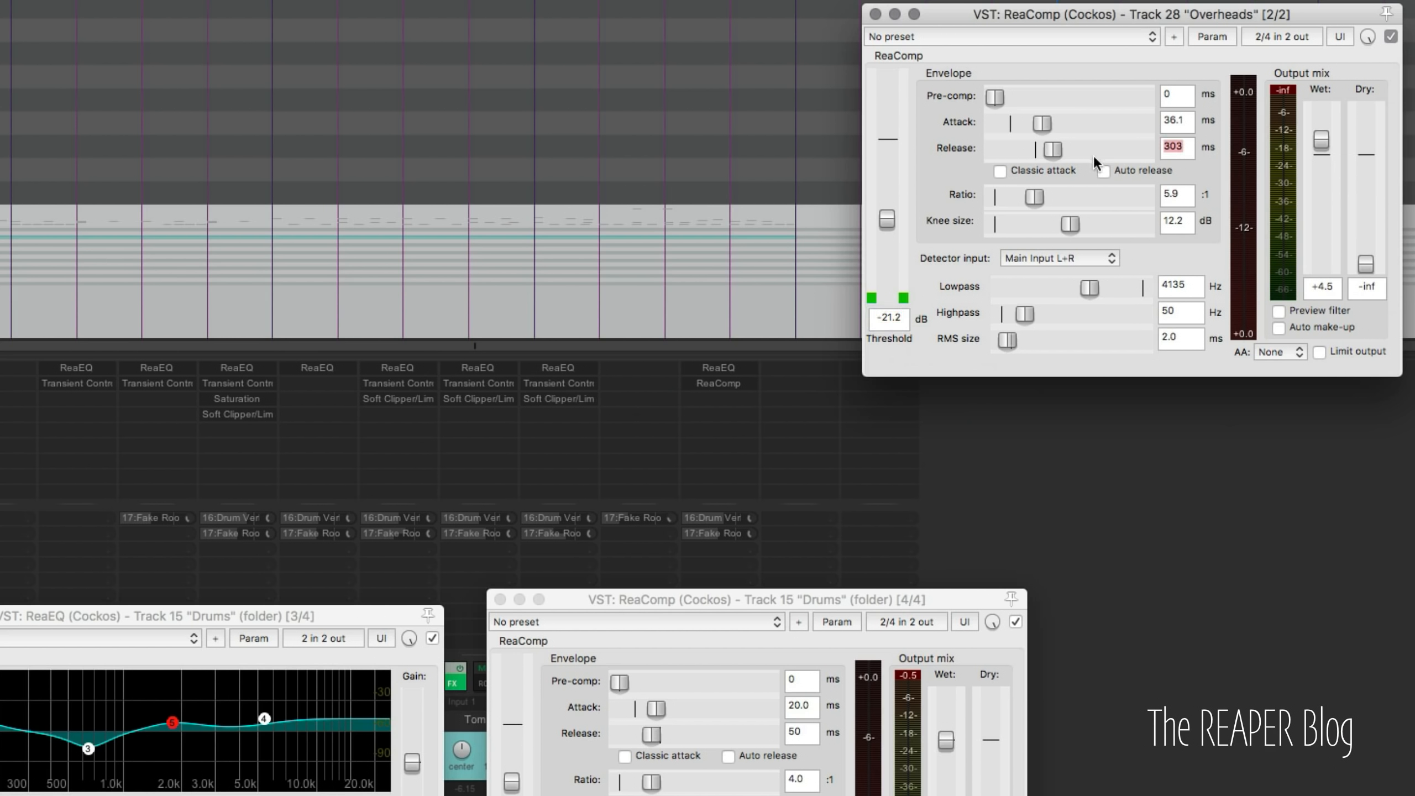
pyautogui.click(874, 13)
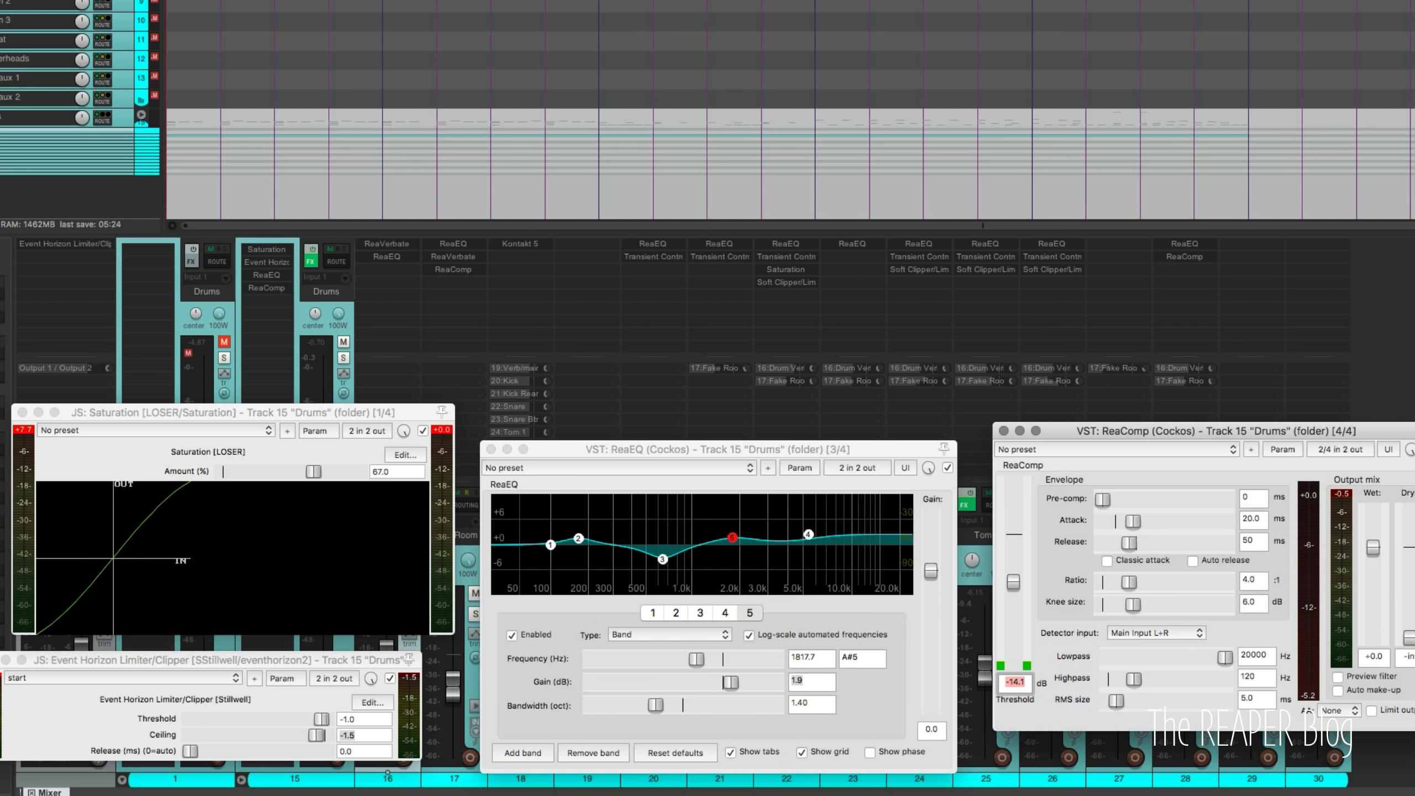
# Rearrange the Drums folder's ReaComp and Event Horizon windows, close all its effect windows and save the project.
pyautogui.moveTo(1288, 437); pyautogui.dragTo(1287, 445)
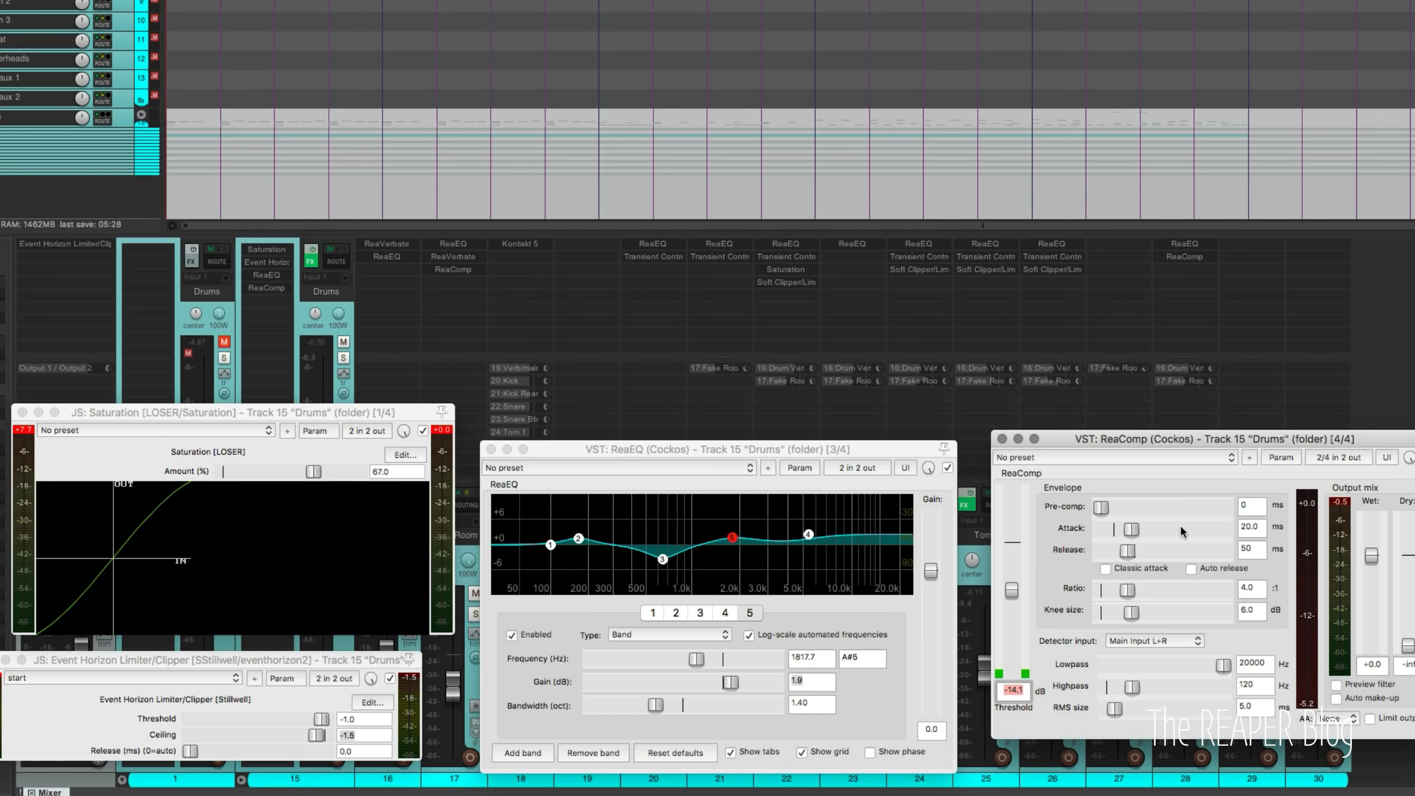
pyautogui.moveTo(229, 664); pyautogui.dragTo(250, 651)
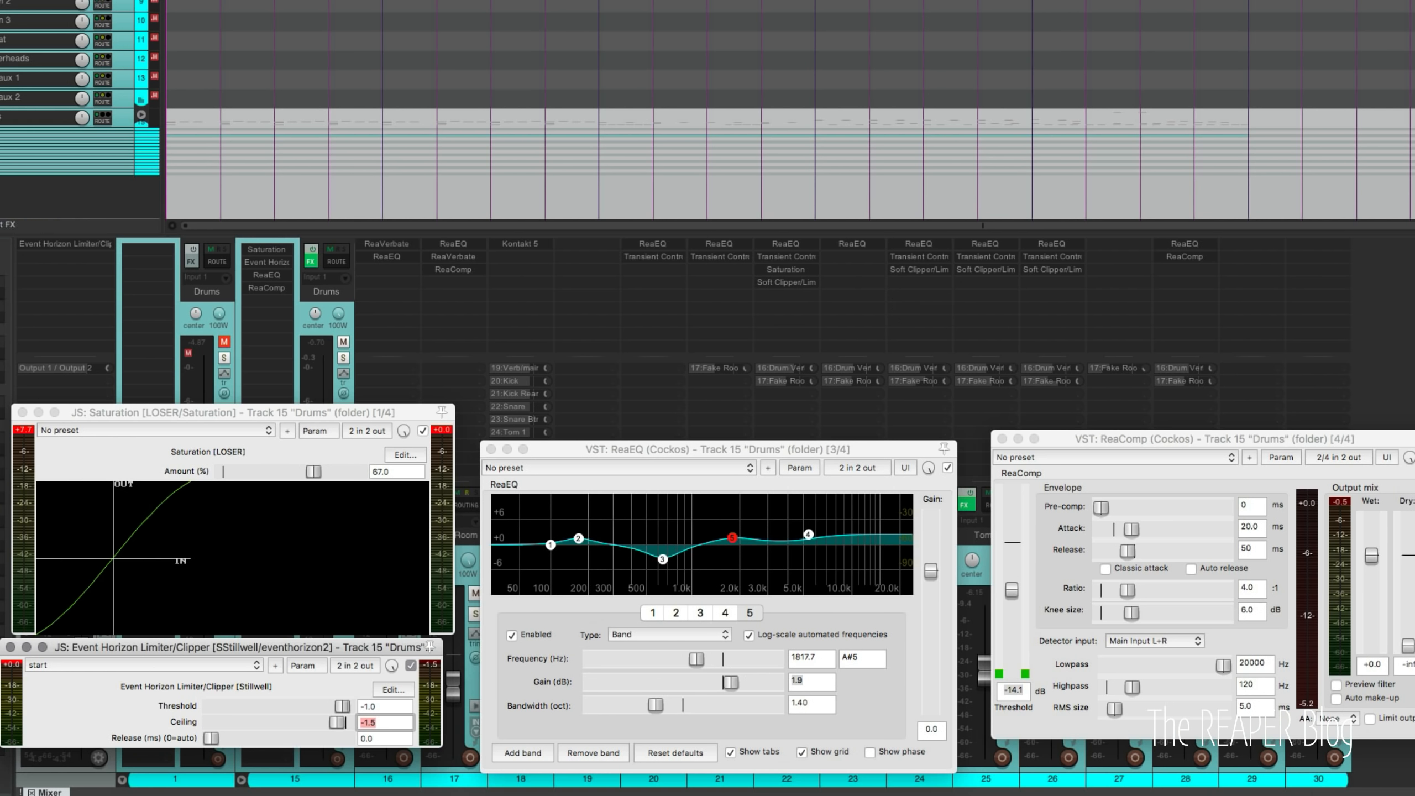
pyautogui.press('Escape')
pyautogui.press('super+s')
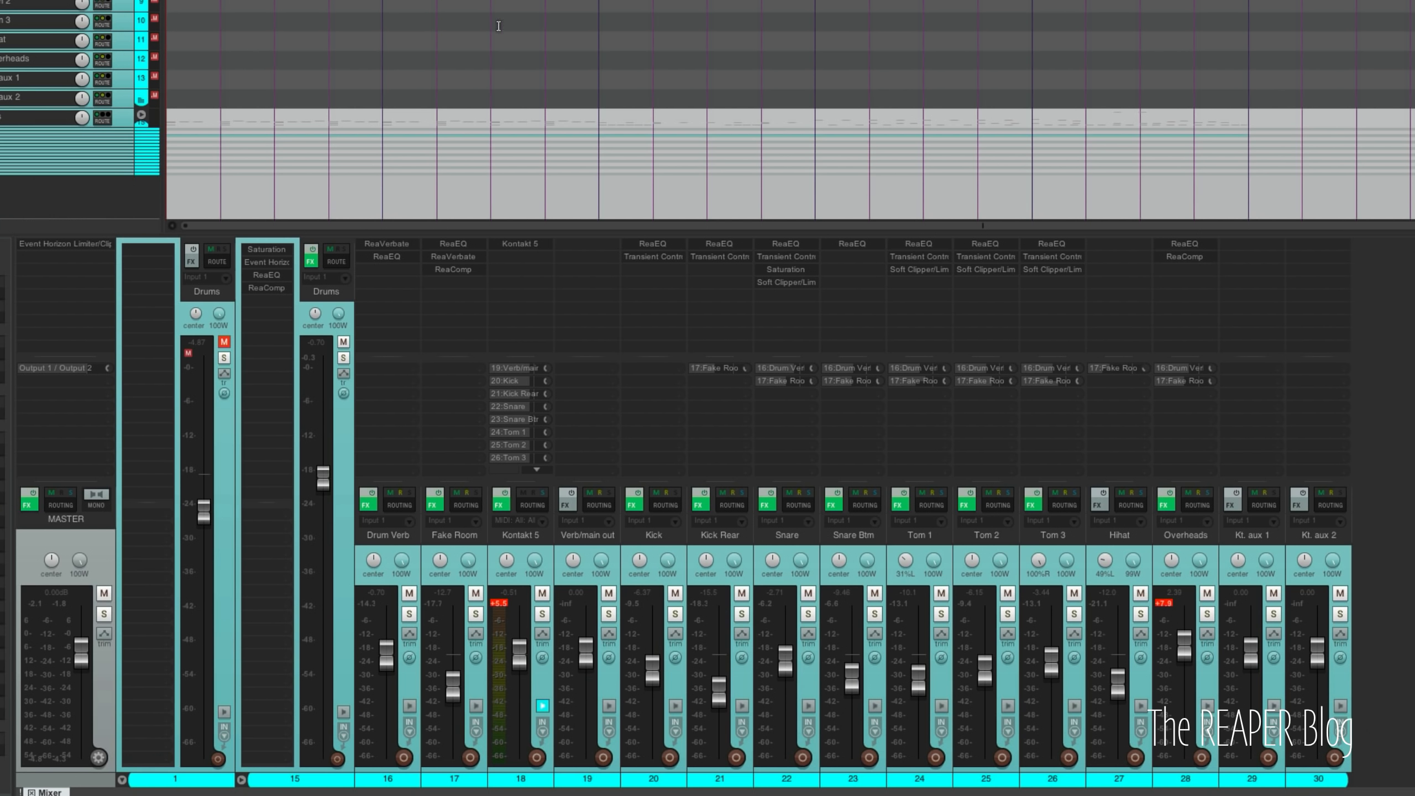
# Play the full drum mix with the Drums folder processing enabled.
pyautogui.click(498, 25)
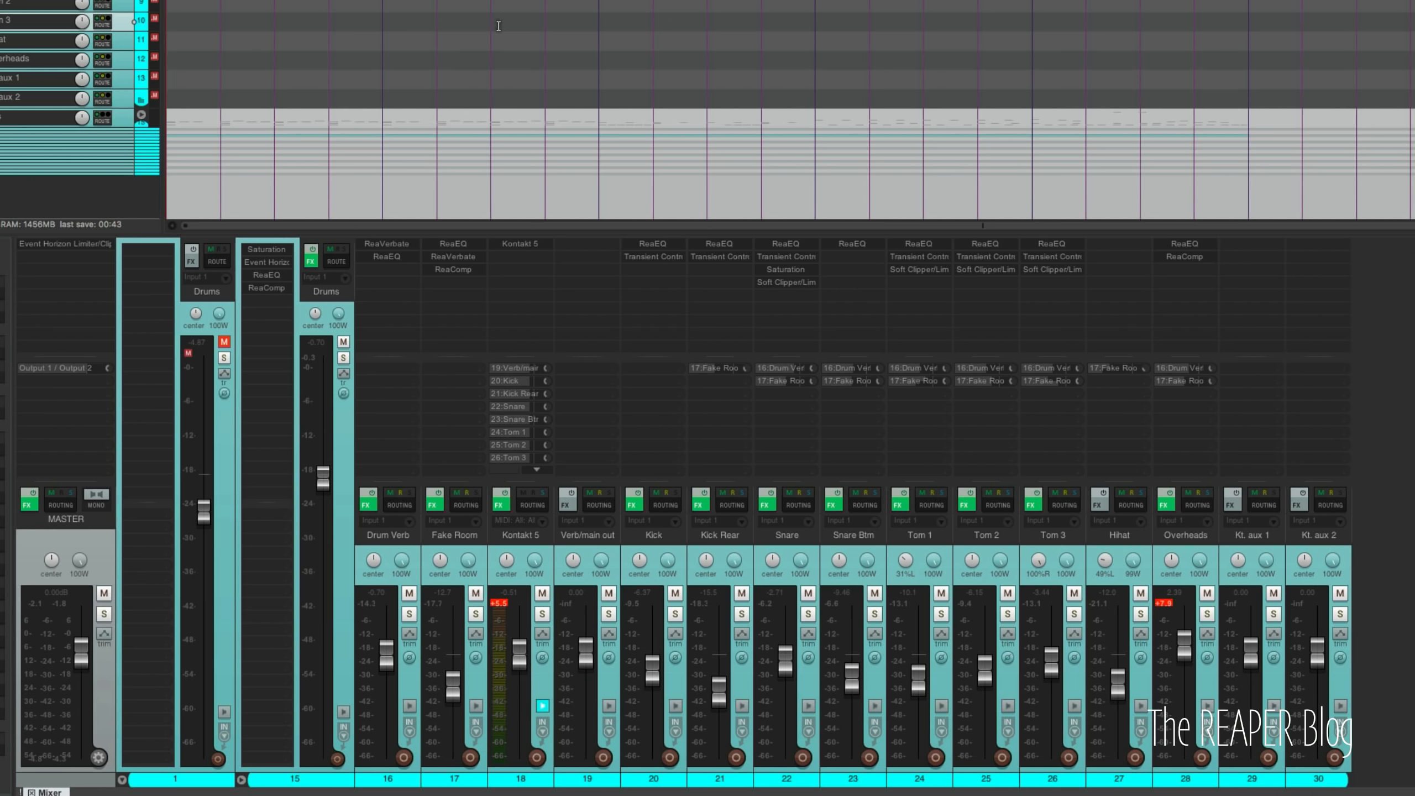
pyautogui.press('space')
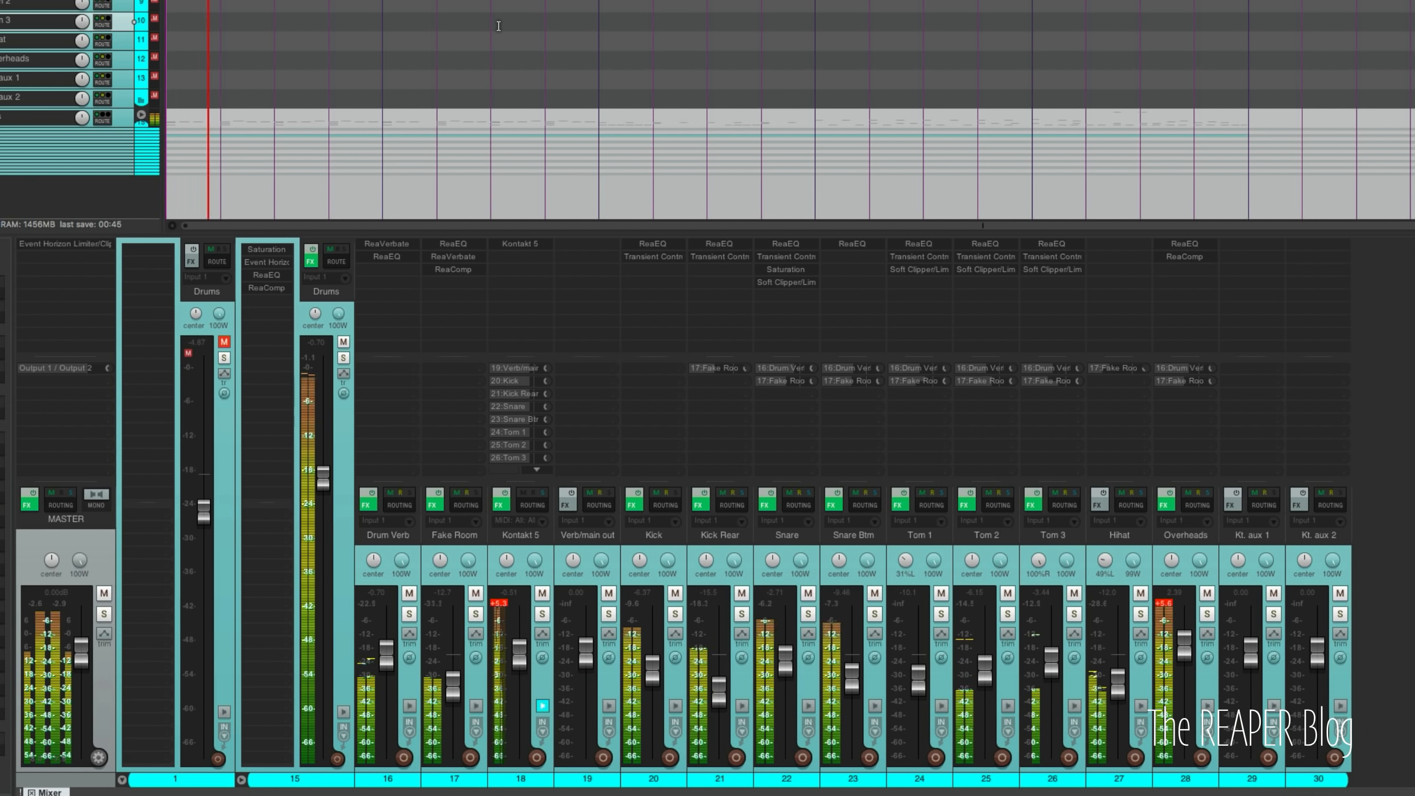